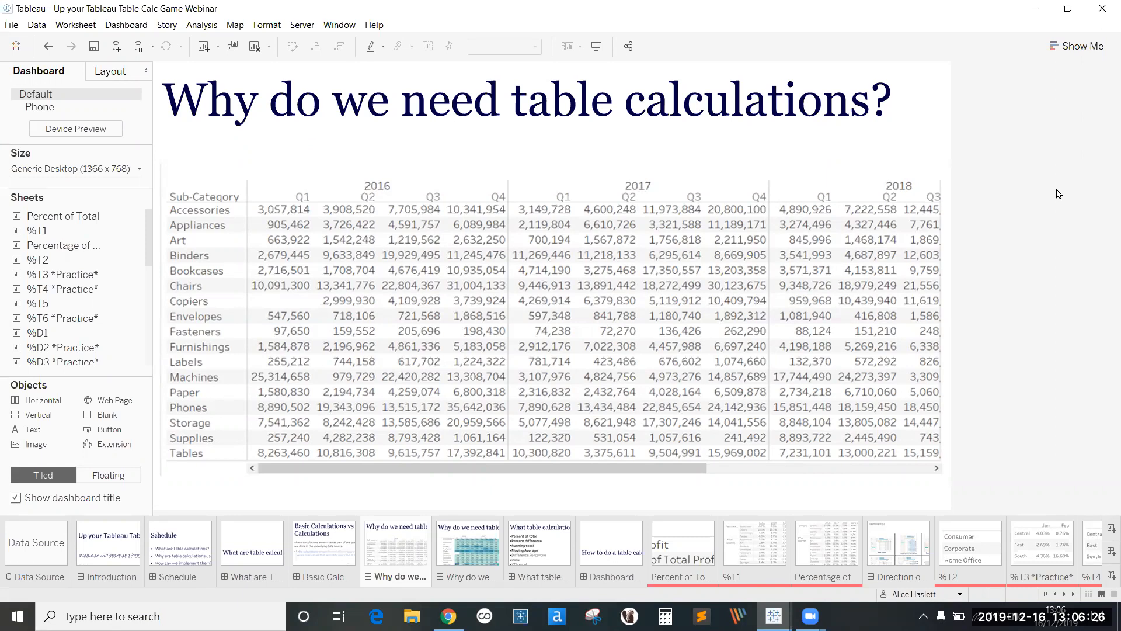
Step: Compare the two "Why do we need table calculations" dashboards, then view the one listing the available table calculations
{"action": "left_click", "coordinate": [464, 551]}
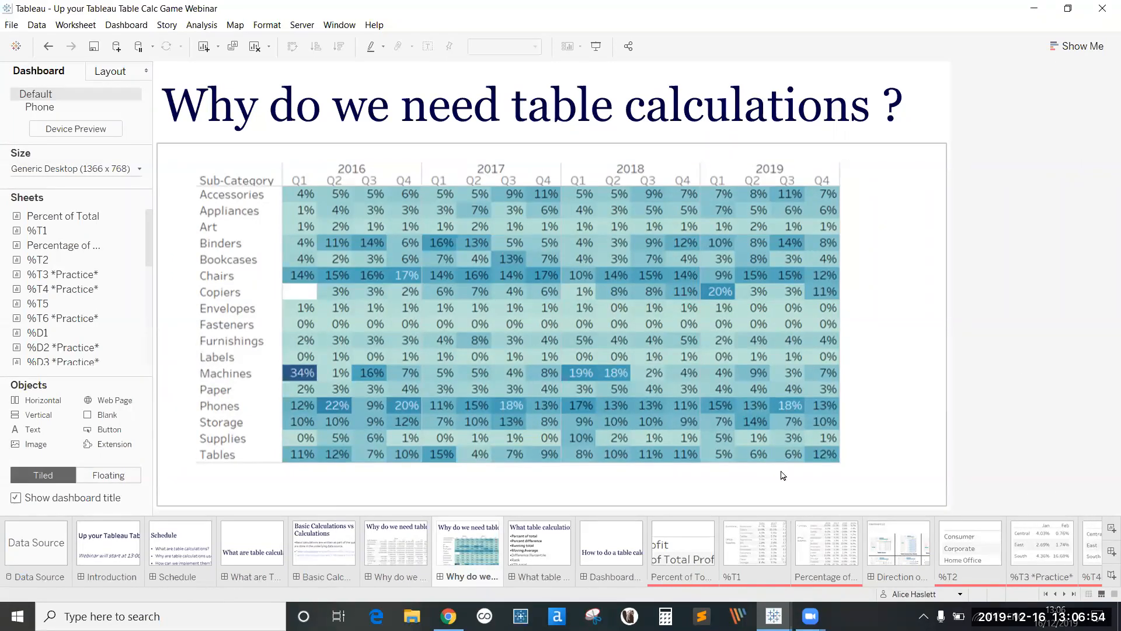
{"action": "left_click", "coordinate": [404, 537]}
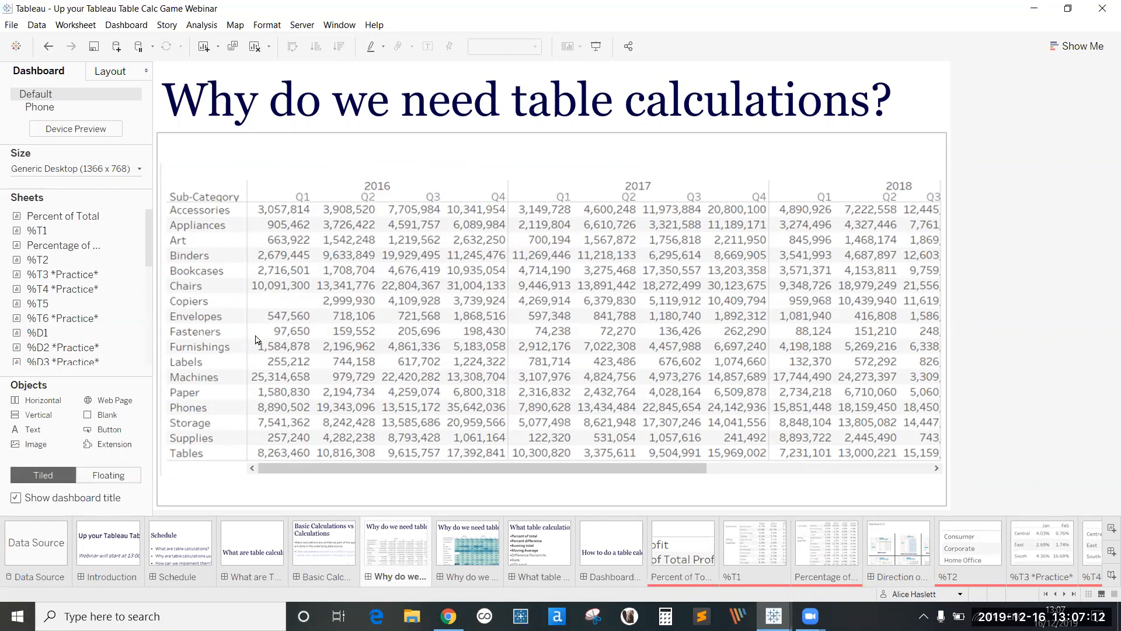
{"action": "left_click", "coordinate": [450, 542]}
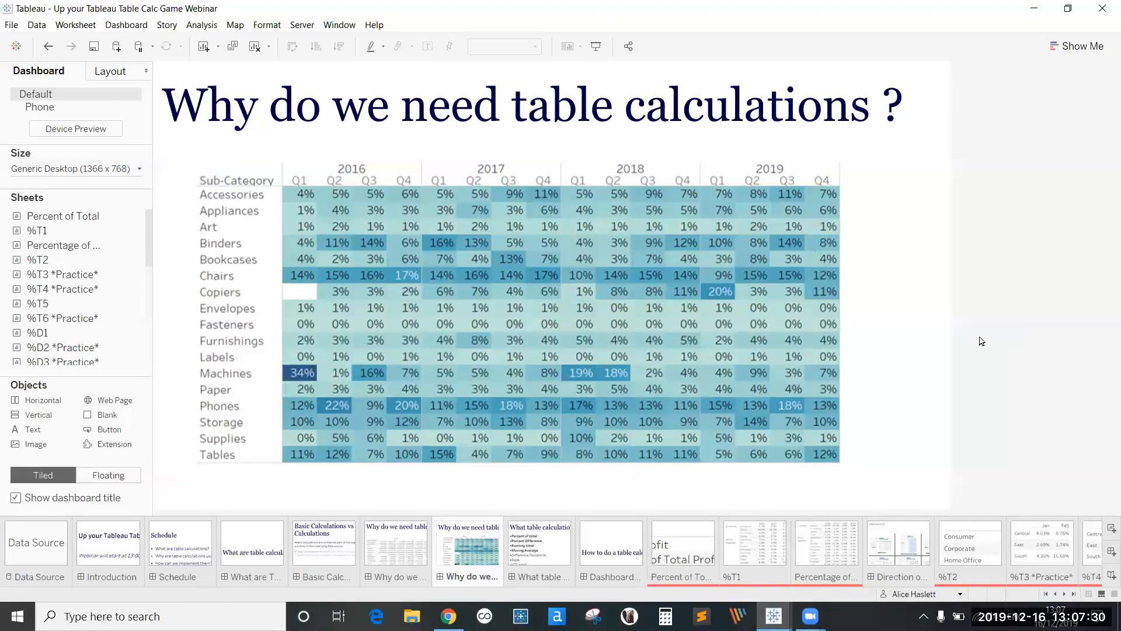
{"action": "left_click", "coordinate": [552, 557]}
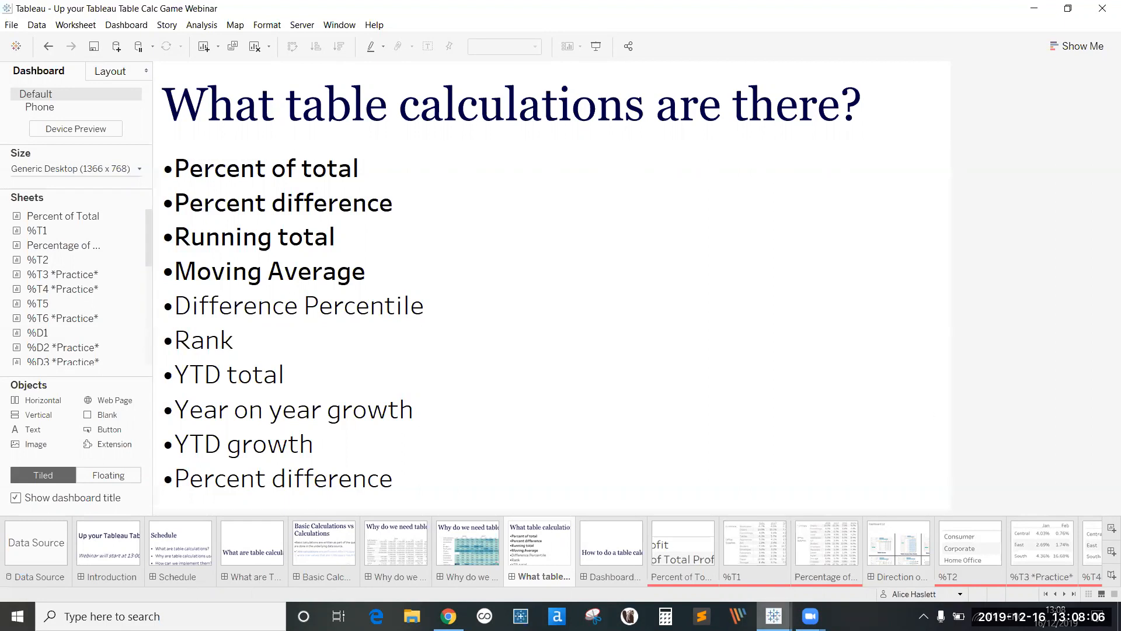
Step: Open a new maximized Tableau 2019.4 window and connect it to the saved Sample - Superstore data source
{"action": "right_click", "coordinate": [774, 616]}
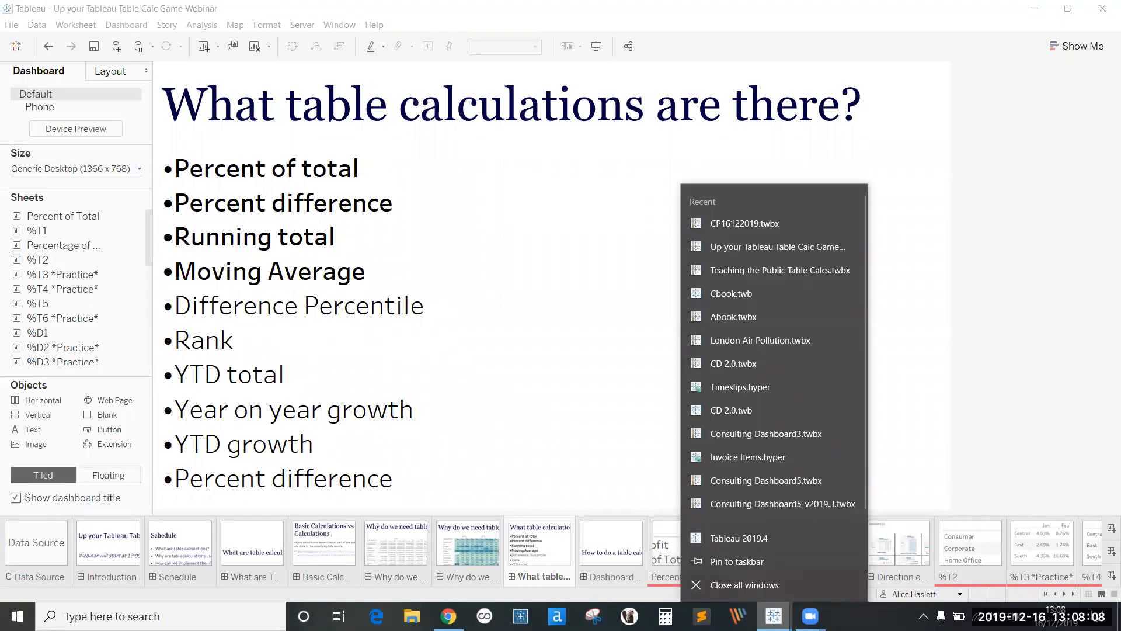
{"action": "left_click", "coordinate": [749, 540]}
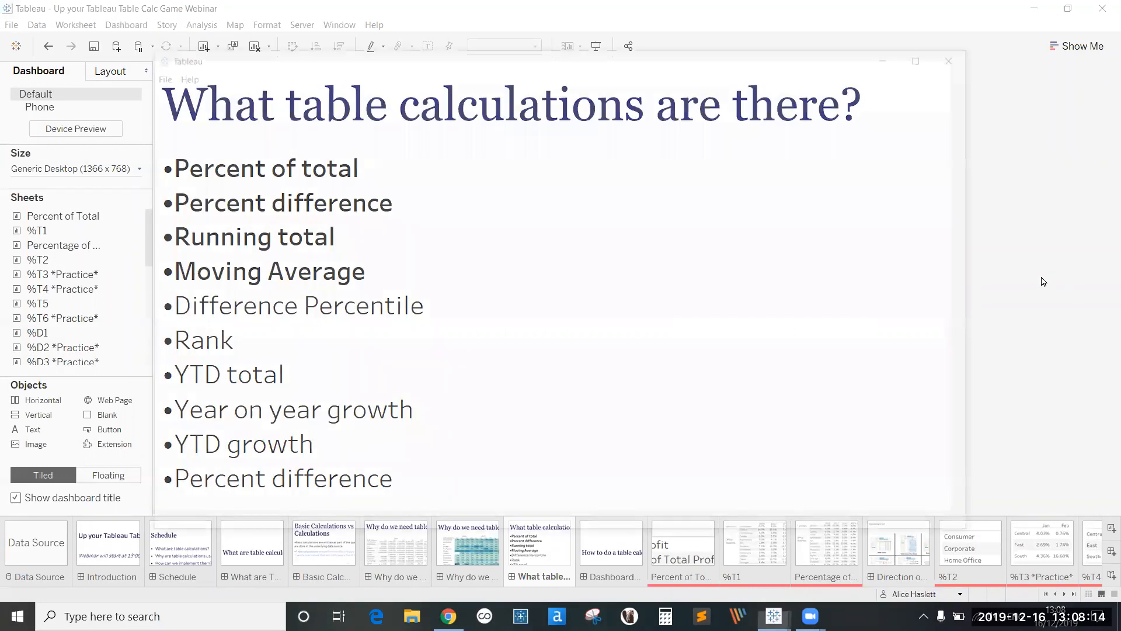
{"action": "left_click", "coordinate": [929, 53]}
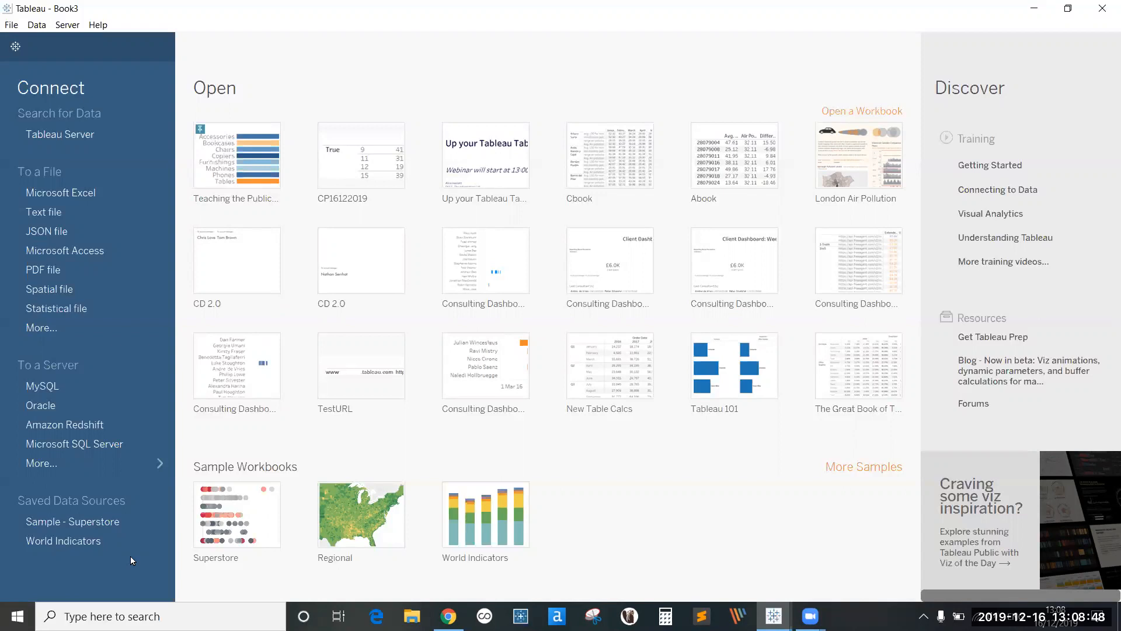
{"action": "left_click", "coordinate": [105, 522]}
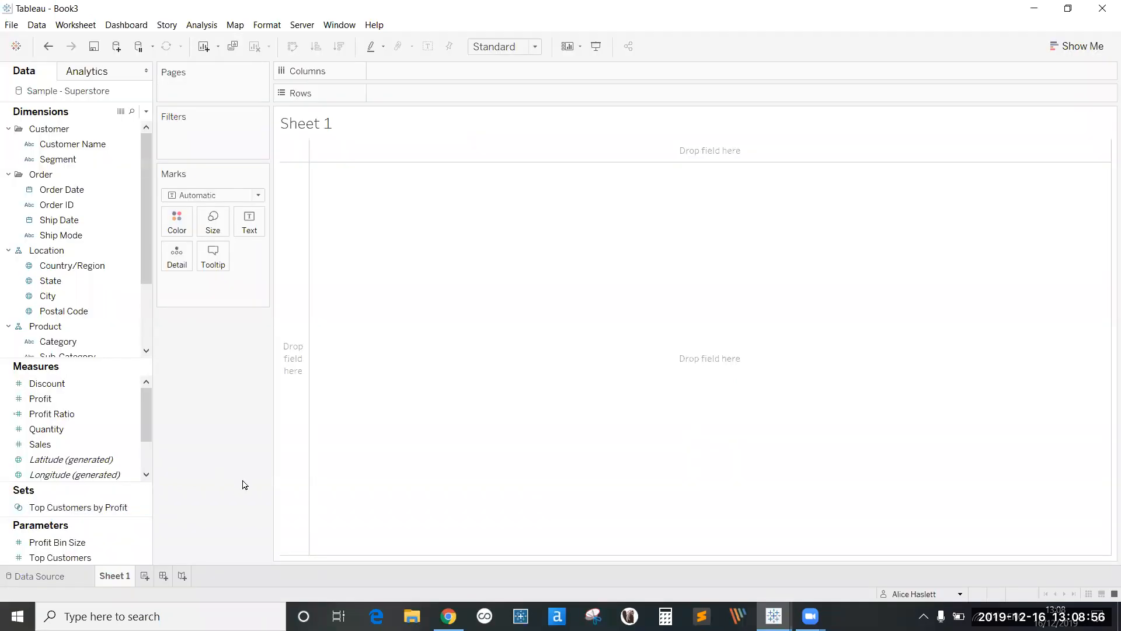
Step: Review the Orders data on the Sample - Superstore data source page and return to Sheet 1
{"action": "left_click", "coordinate": [115, 557]}
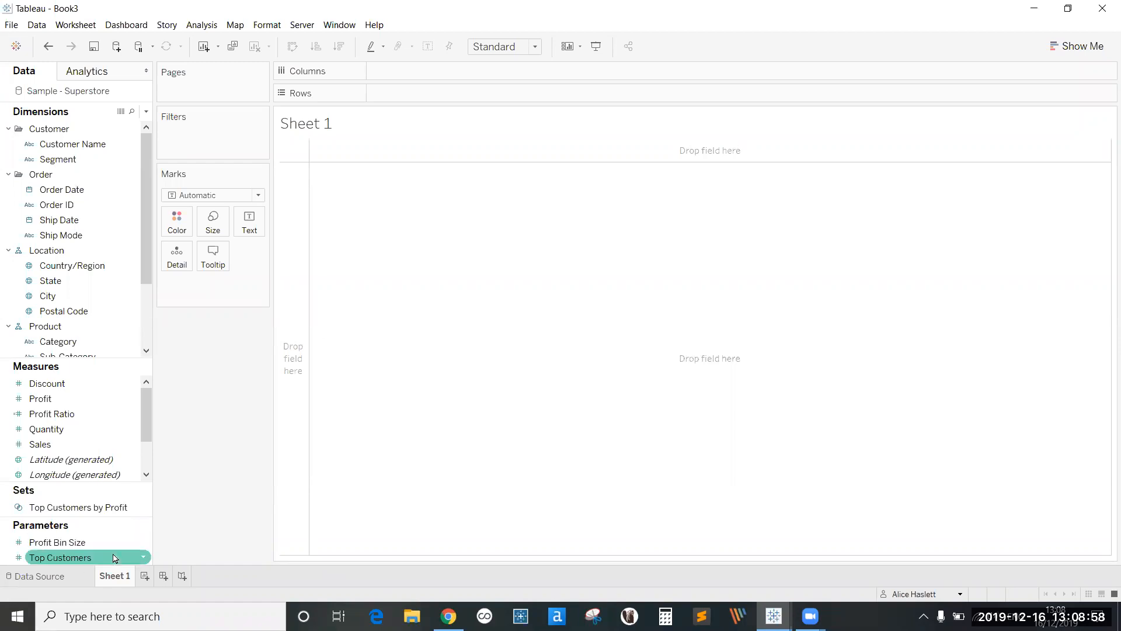
{"action": "left_click", "coordinate": [46, 577]}
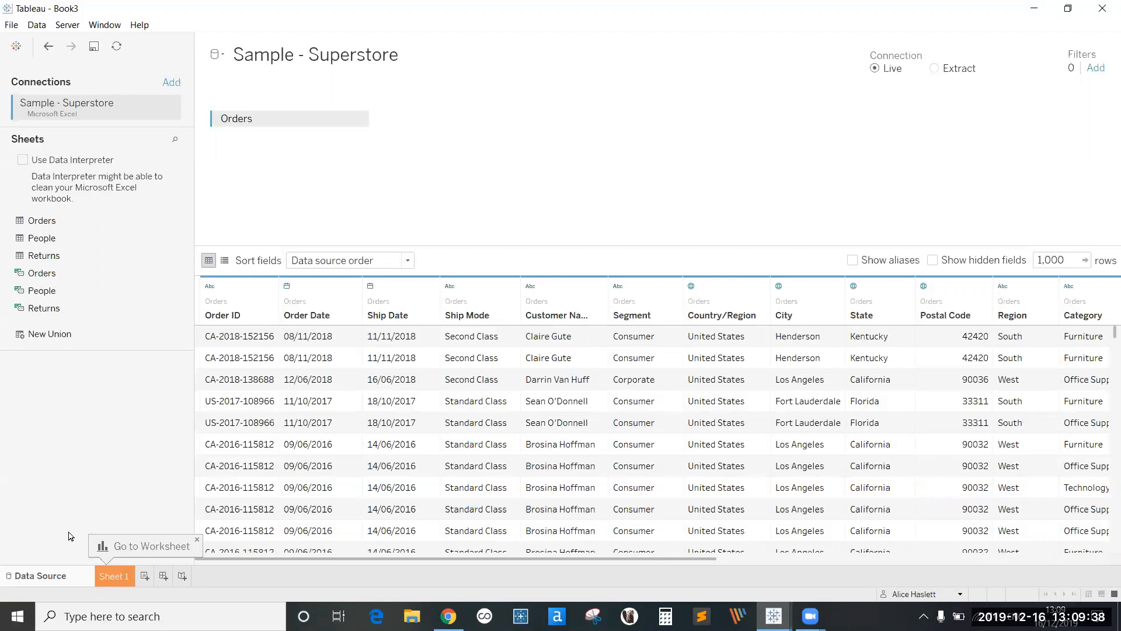
{"action": "left_click", "coordinate": [100, 574]}
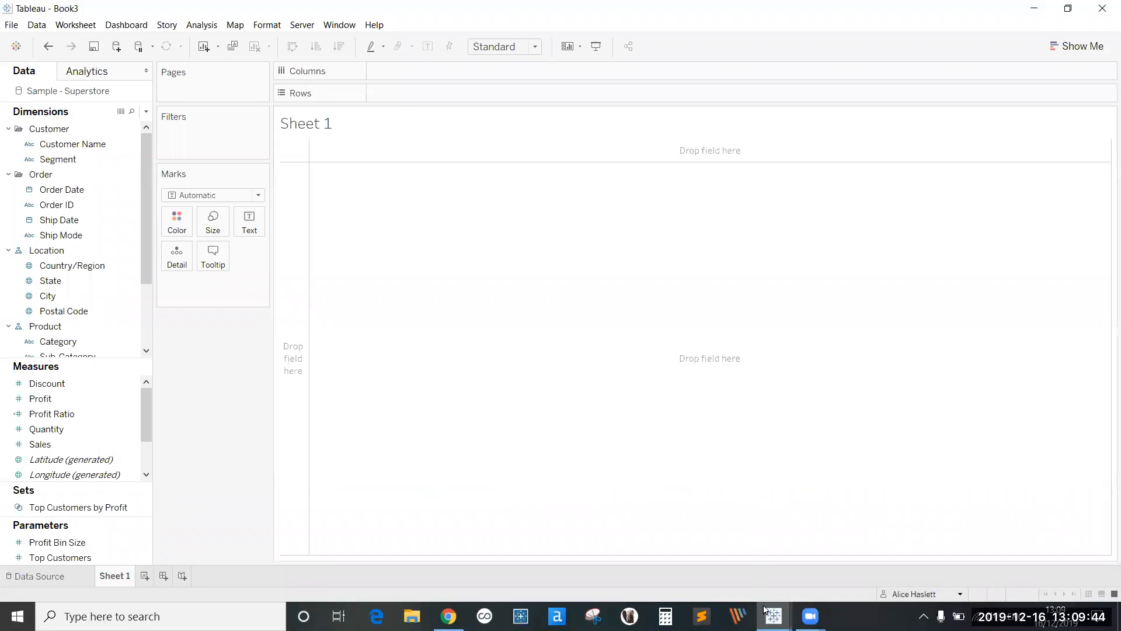
Step: Switch back to the Table Calc webinar workbook and view its Percent of Total worksheet
{"action": "mouse_move", "coordinate": [774, 616]}
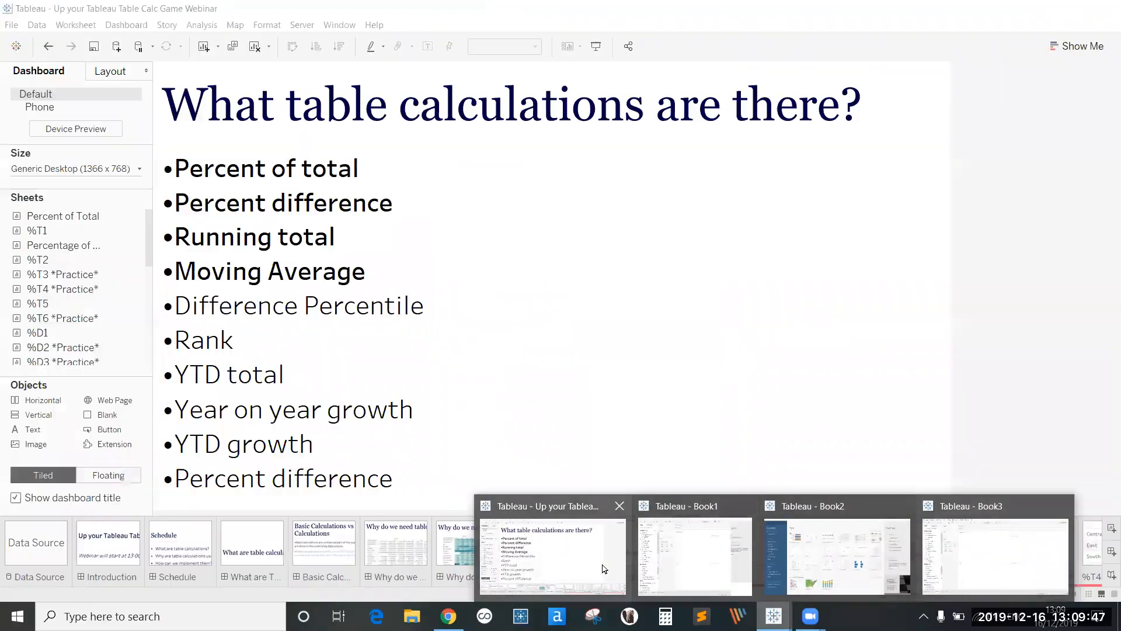
{"action": "left_click", "coordinate": [604, 569]}
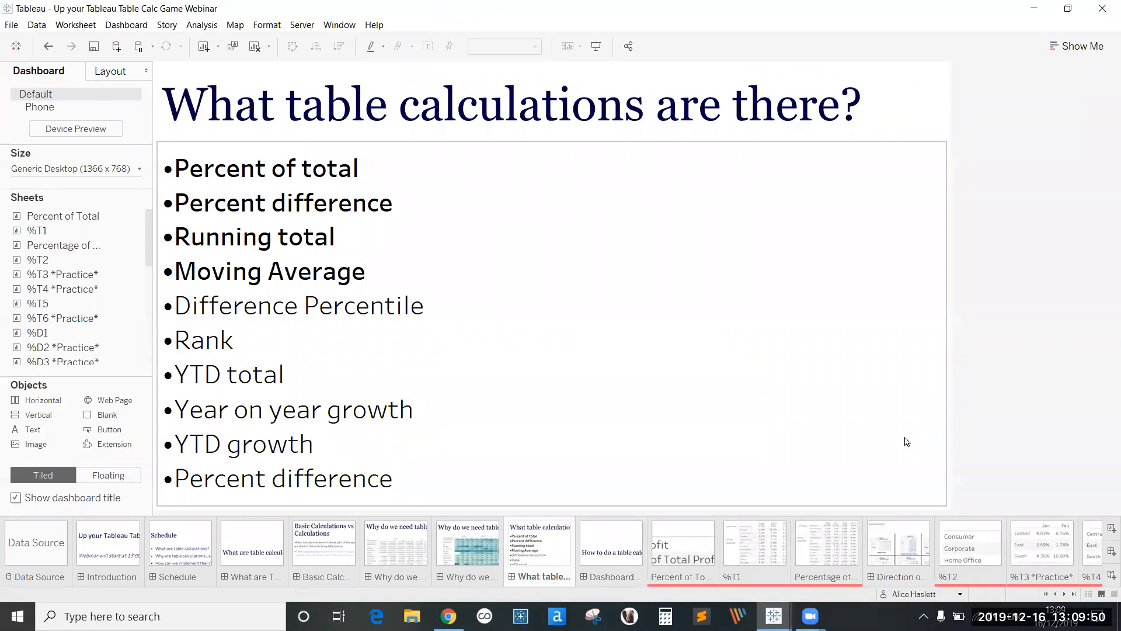
{"action": "left_click", "coordinate": [689, 560]}
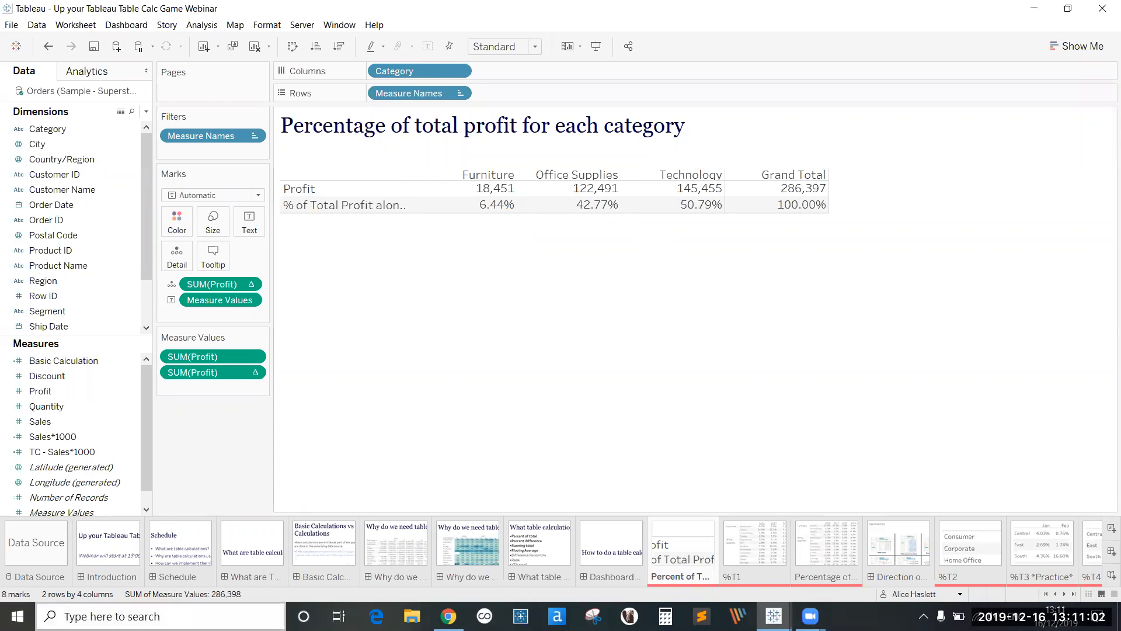
Step: Find and open the Windows Calculator app beside the worksheet
{"action": "left_click", "coordinate": [161, 616]}
{"action": "type", "text": "calcu"}
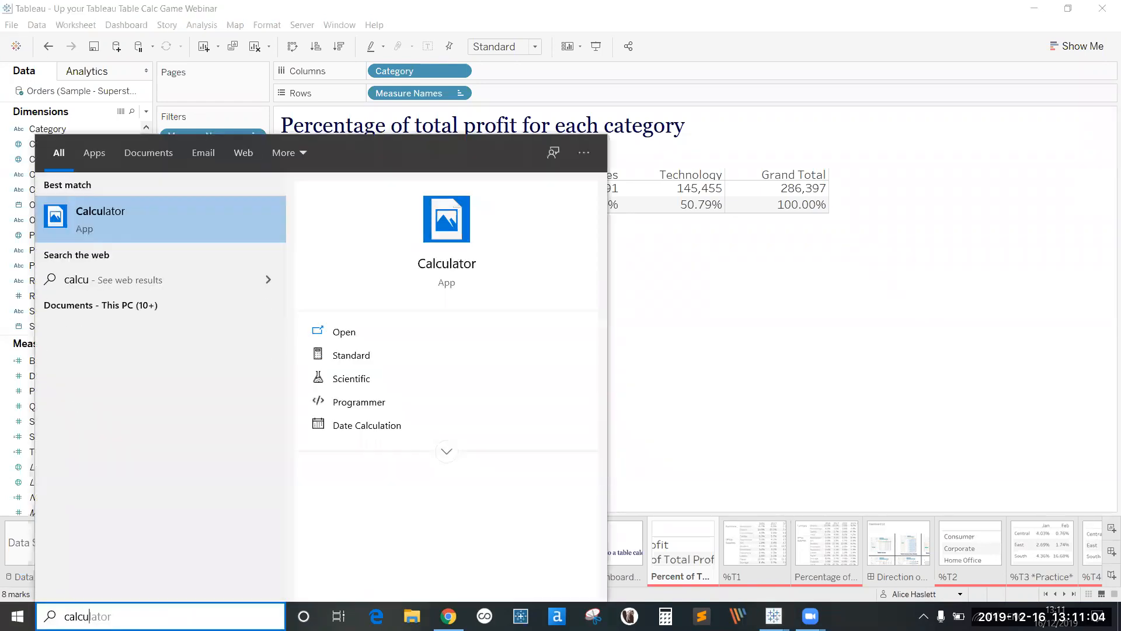
{"action": "left_click", "coordinate": [165, 220]}
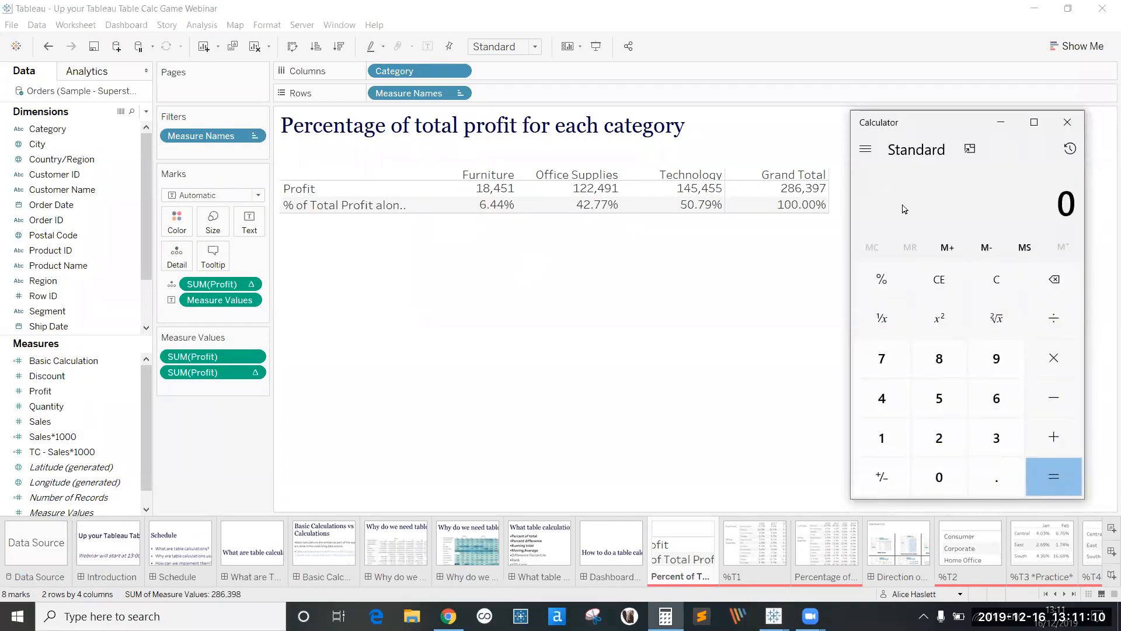
Step: Calculate the Office Supplies share of total profit by dividing 122491 by 286397 and multiplying by 100
{"action": "mouse_move", "coordinate": [585, 204]}
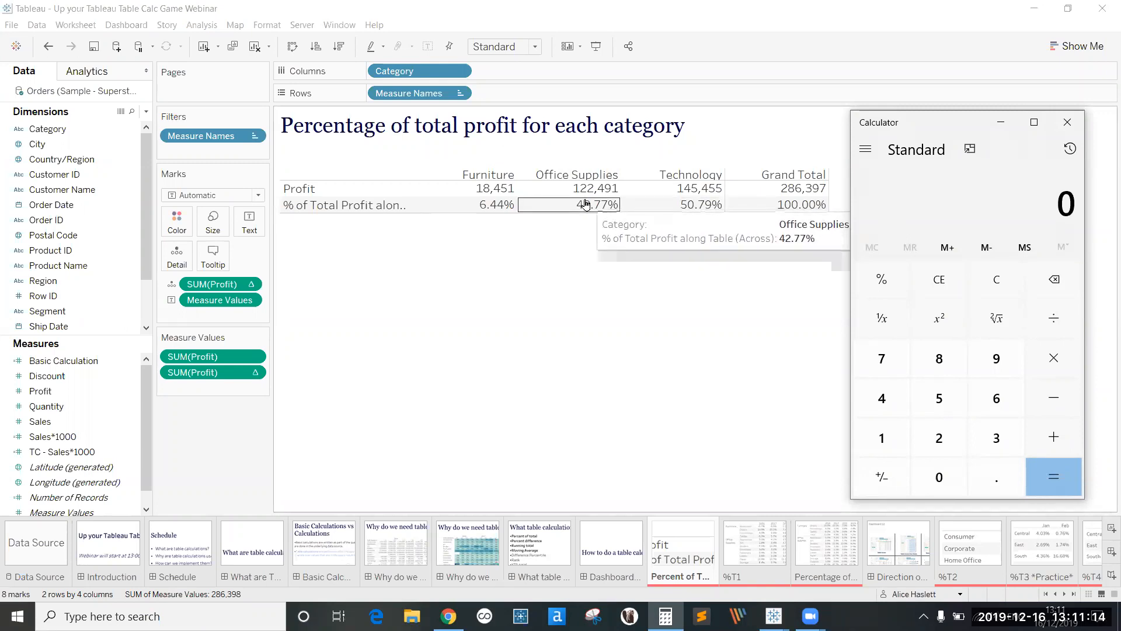
{"action": "key", "text": "1"}
{"action": "key", "text": "2"}
{"action": "key", "text": "2"}
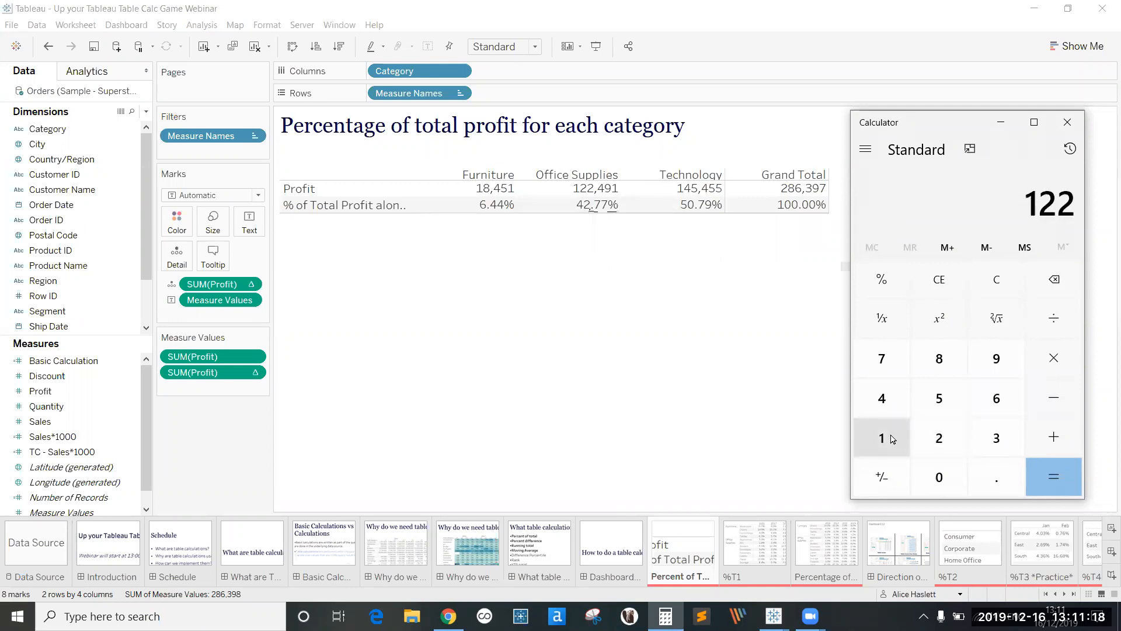
{"action": "type", "text": "491"}
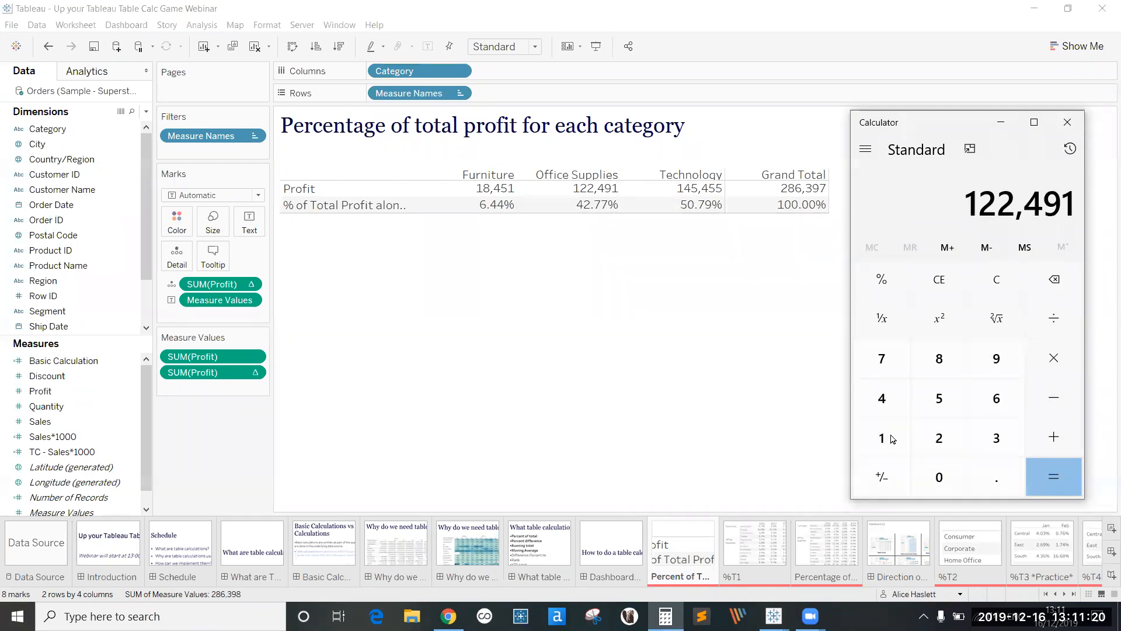
{"action": "key", "text": "slash"}
{"action": "type", "text": "28"}
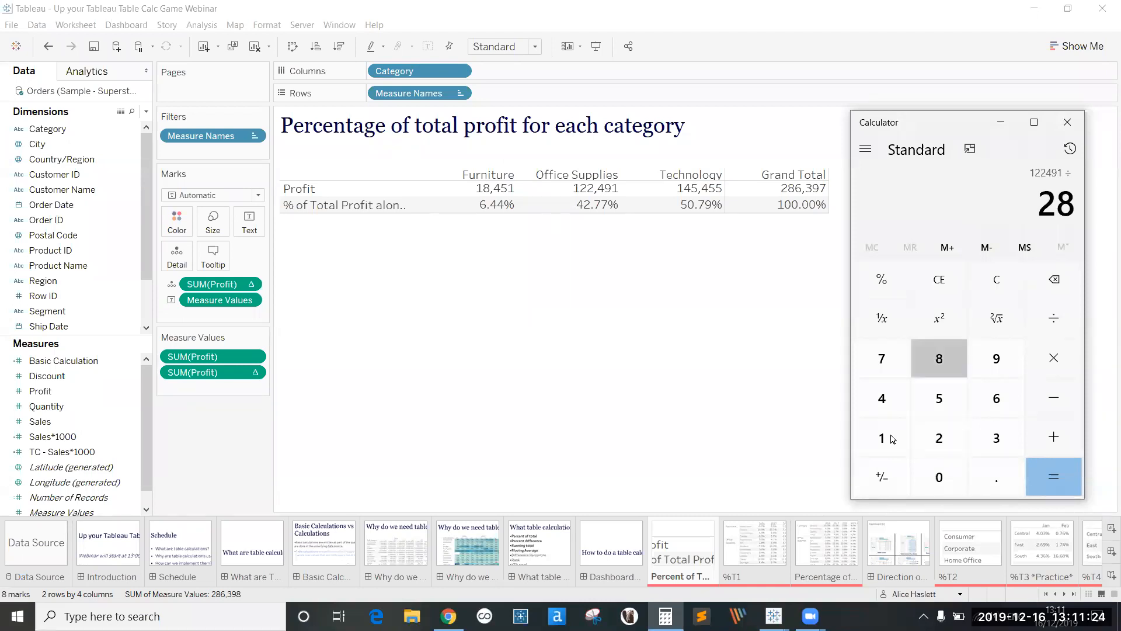
{"action": "type", "text": "6,397"}
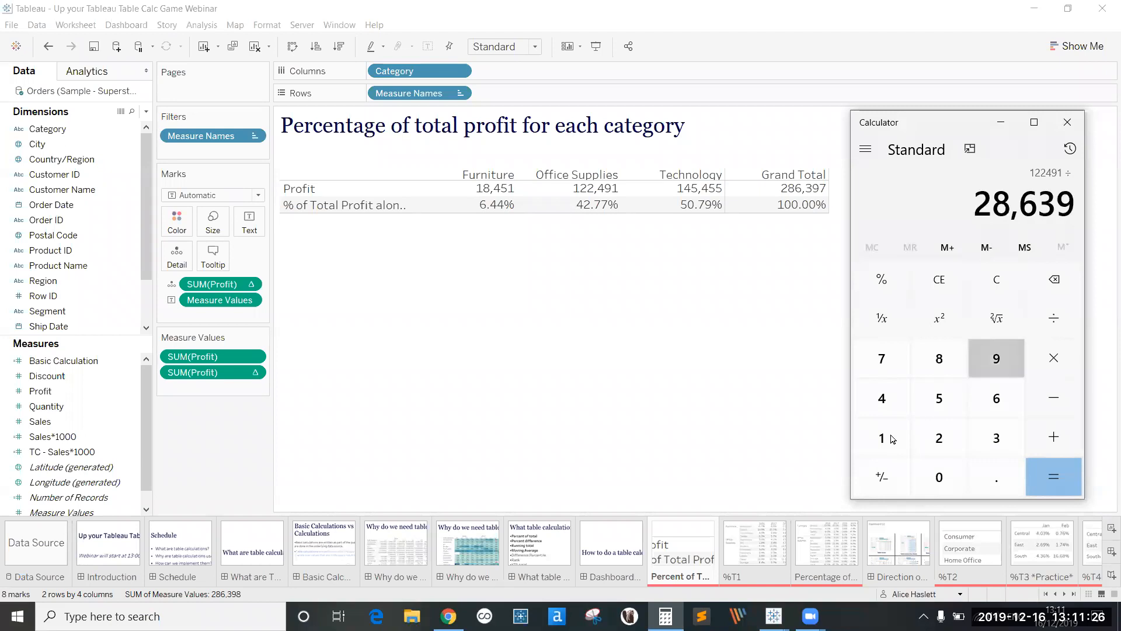
{"action": "key", "text": "Return"}
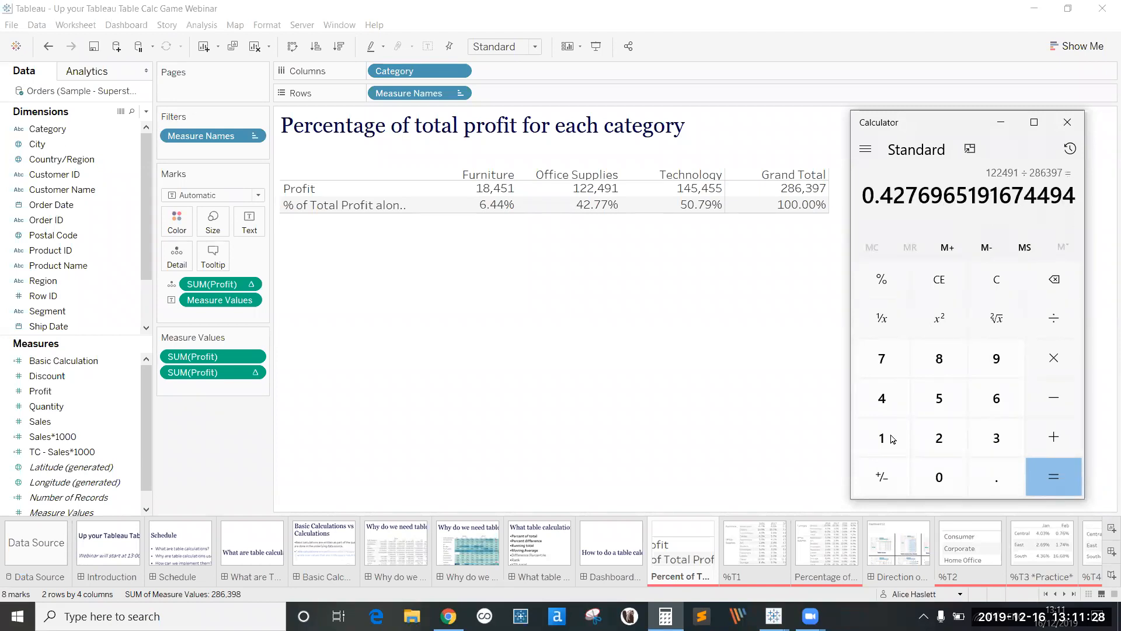
{"action": "type", "text": "*100"}
{"action": "key", "text": "Return"}
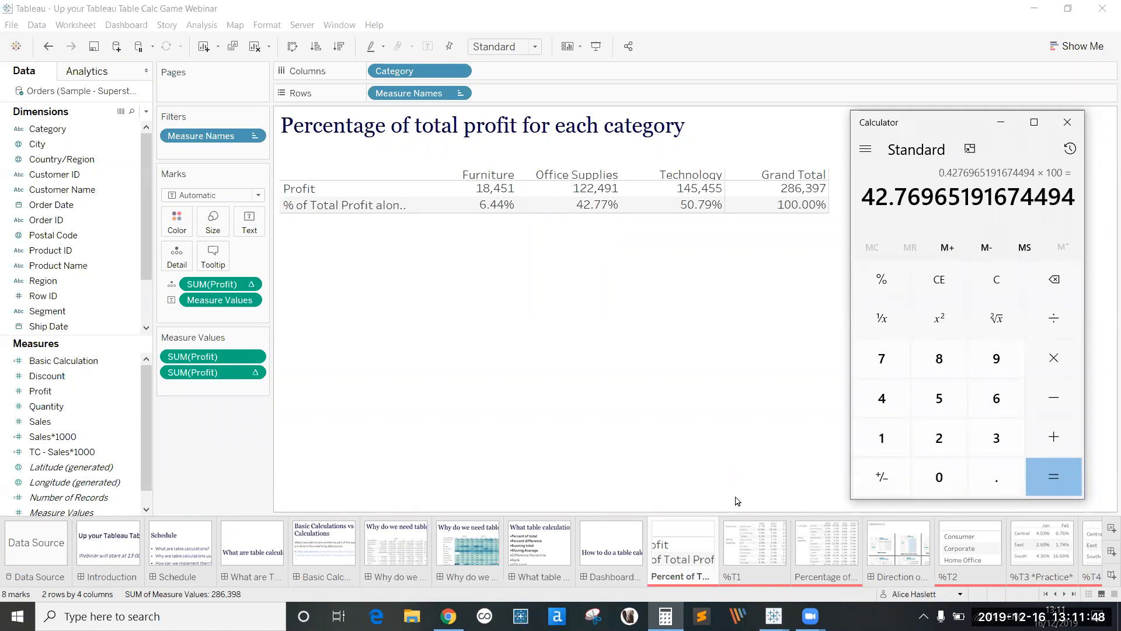
Step: Duplicate the %T1 worksheet and clear all fields from the copy
{"action": "left_click", "coordinate": [743, 528]}
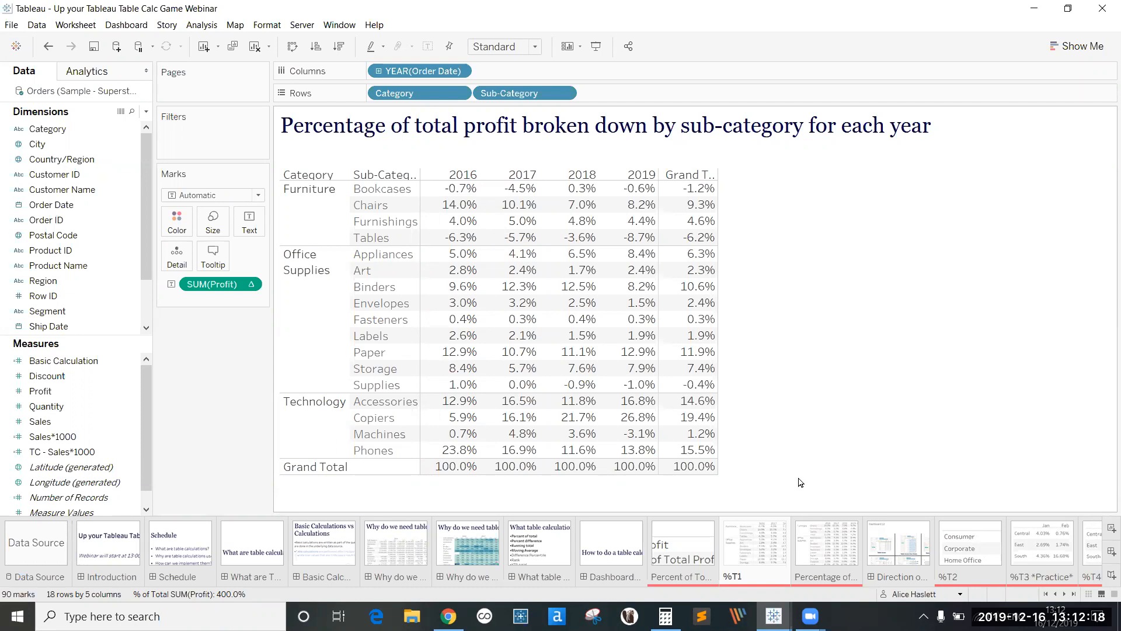
{"action": "right_click", "coordinate": [771, 550]}
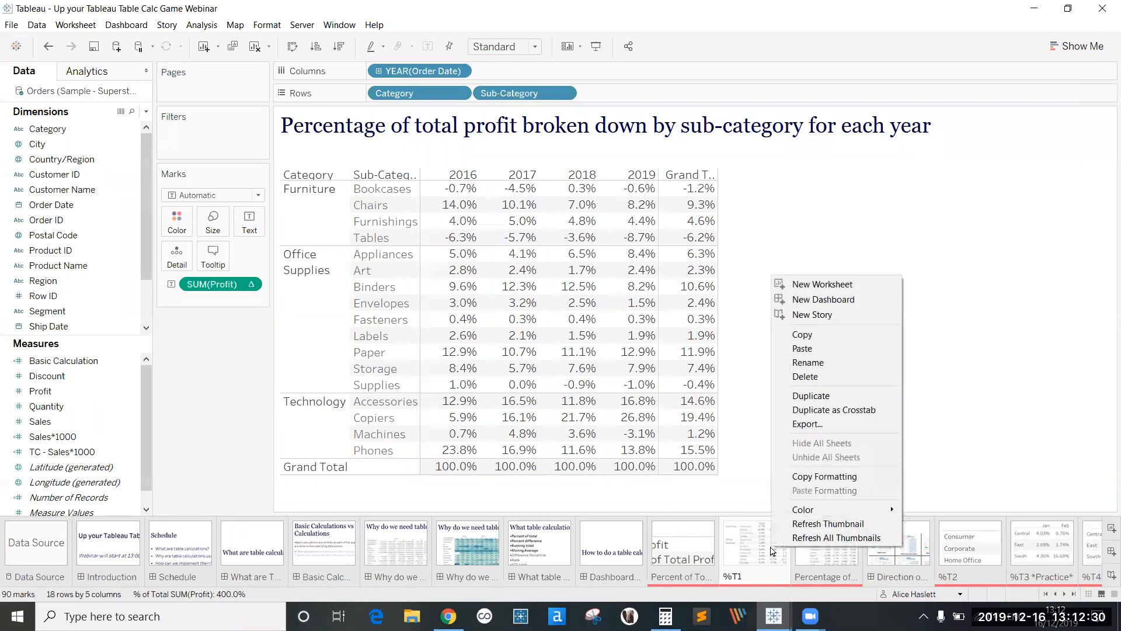
{"action": "left_click", "coordinate": [879, 399]}
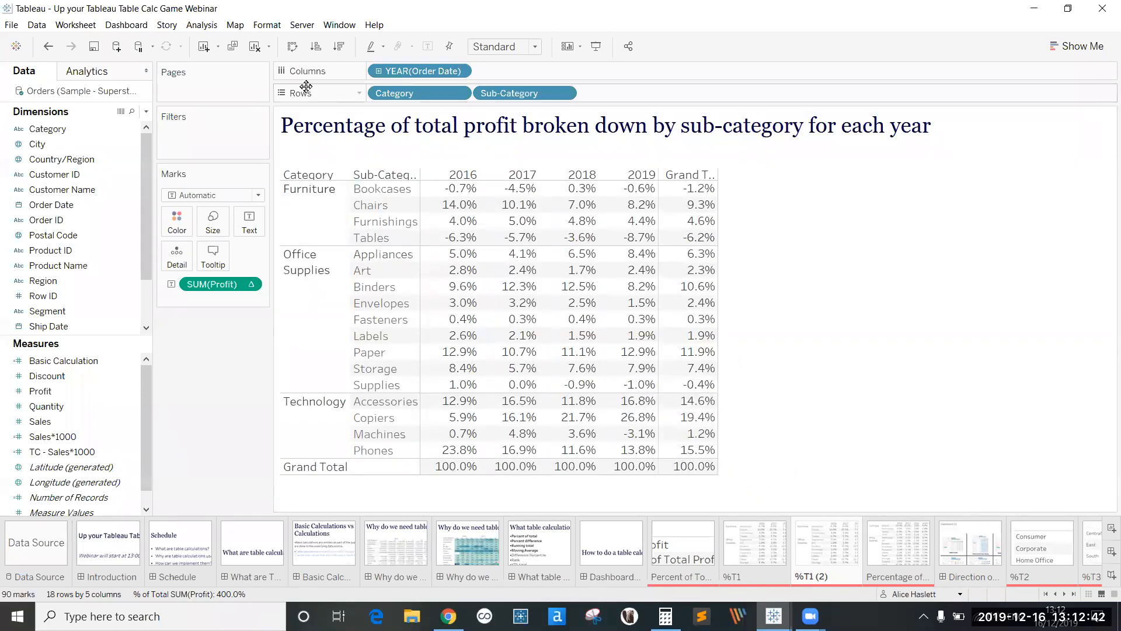
{"action": "left_click", "coordinate": [255, 46]}
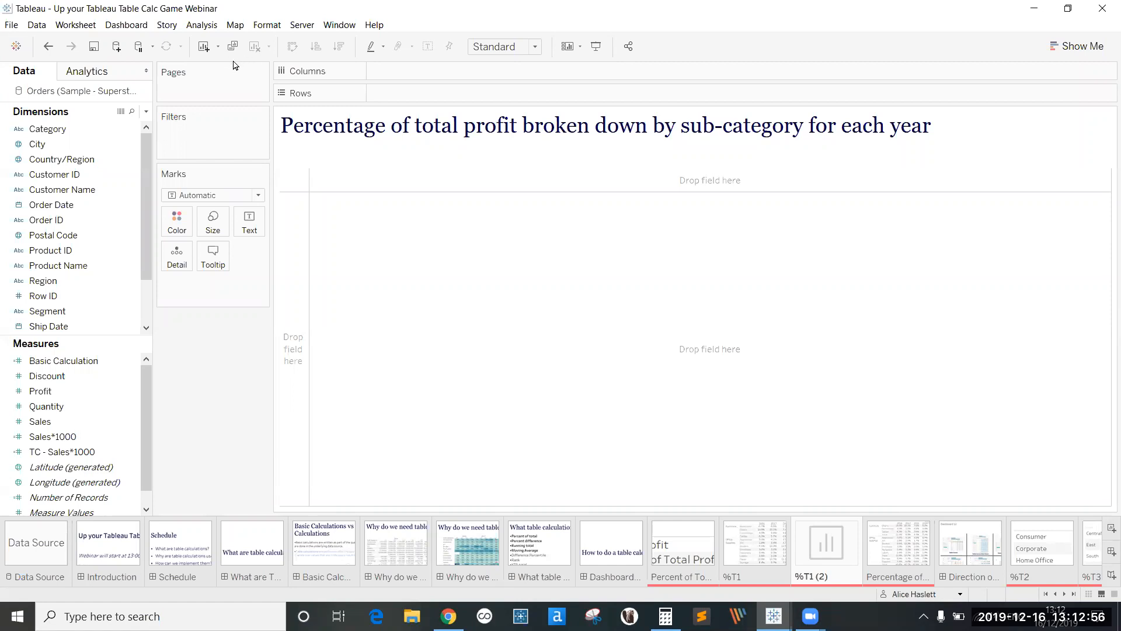
Step: Place Order Date on Columns by year, taking it off once and adding it again
{"action": "left_click", "coordinate": [112, 134]}
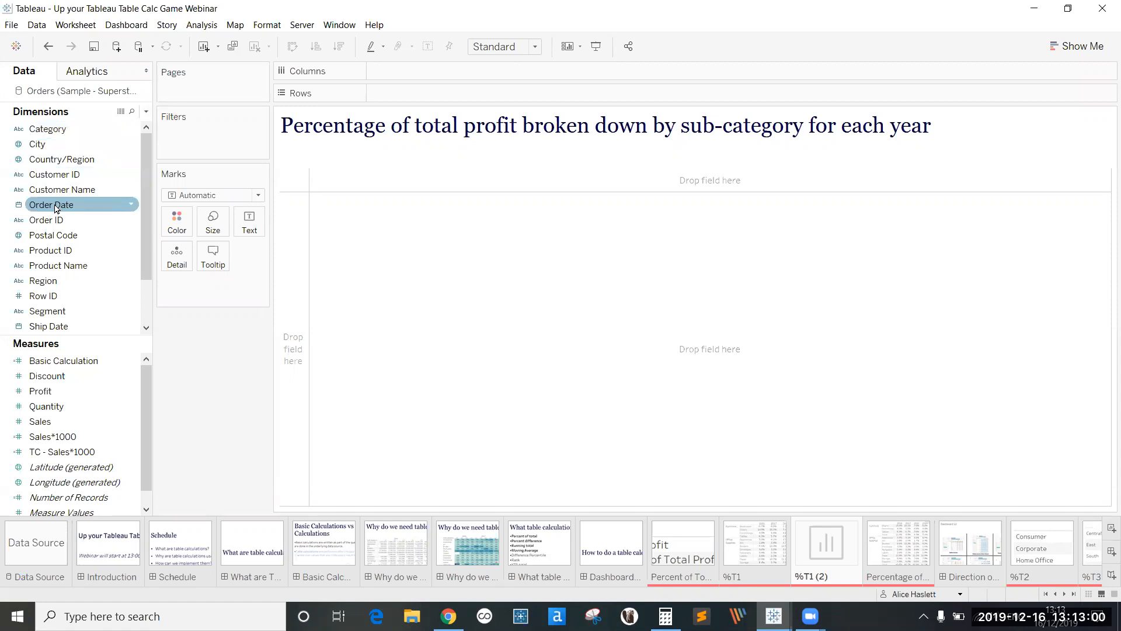
{"action": "left_click_drag", "start_coordinate": [55, 207], "coordinate": [406, 74]}
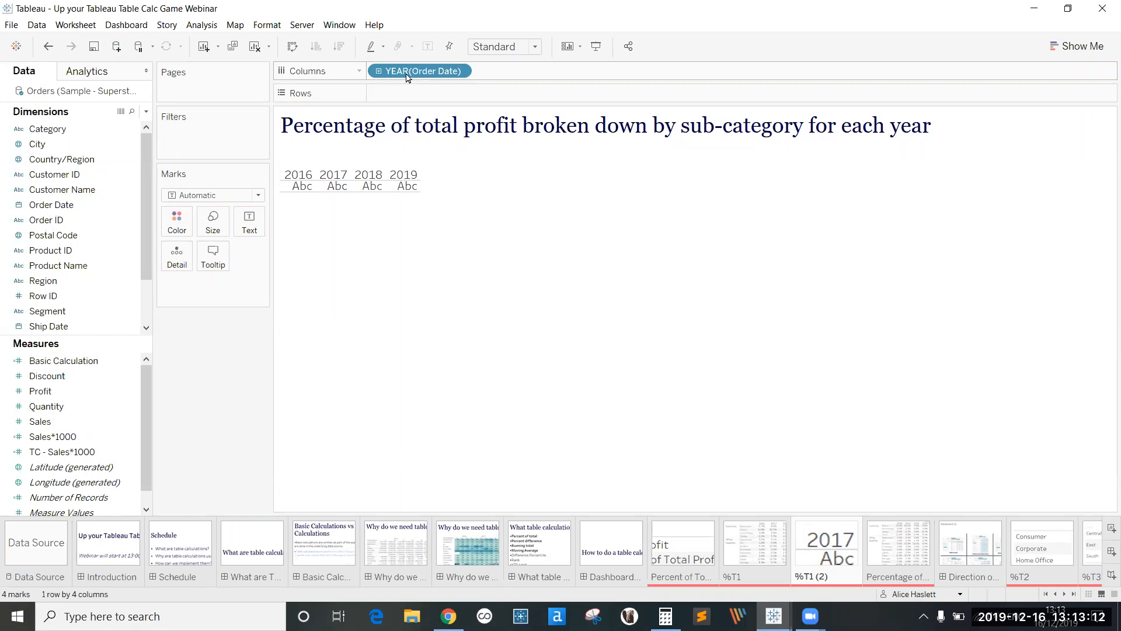
{"action": "left_click_drag", "start_coordinate": [407, 77], "coordinate": [175, 444]}
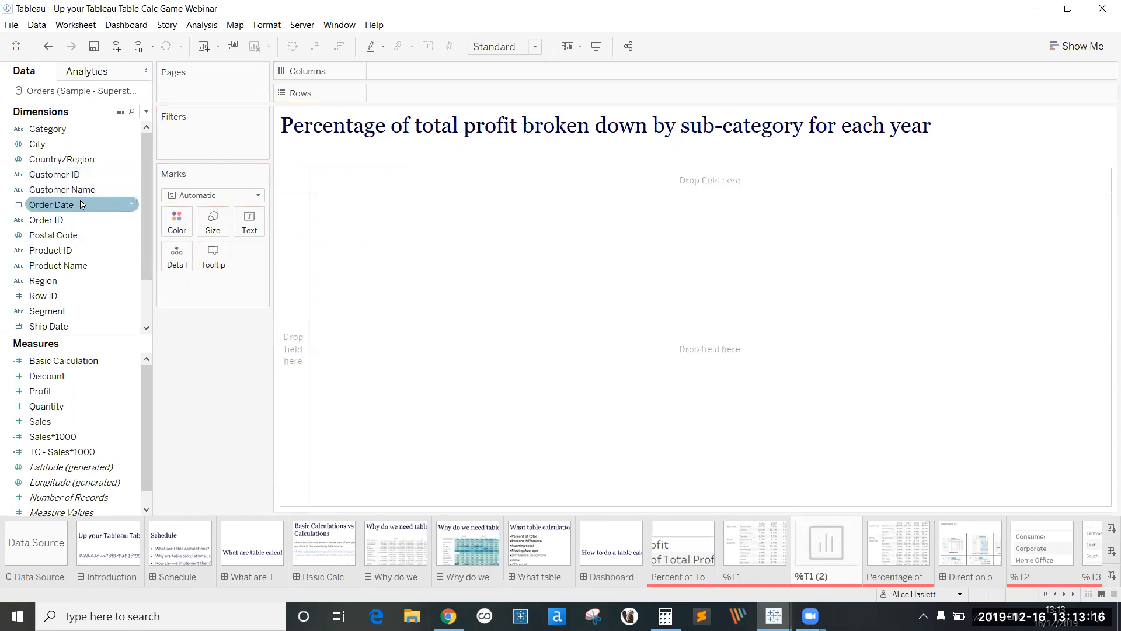
{"action": "left_click_drag", "start_coordinate": [81, 205], "coordinate": [390, 71]}
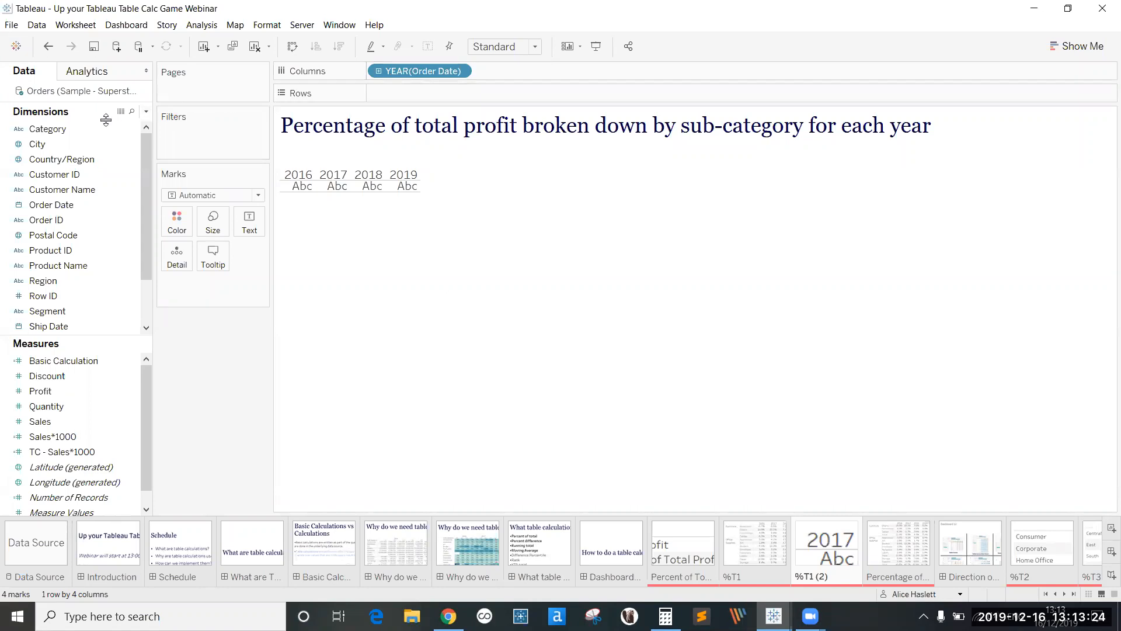
Step: Add Category and Sub-Category to Rows, with Sub-Category placed after Category
{"action": "left_click", "coordinate": [61, 132]}
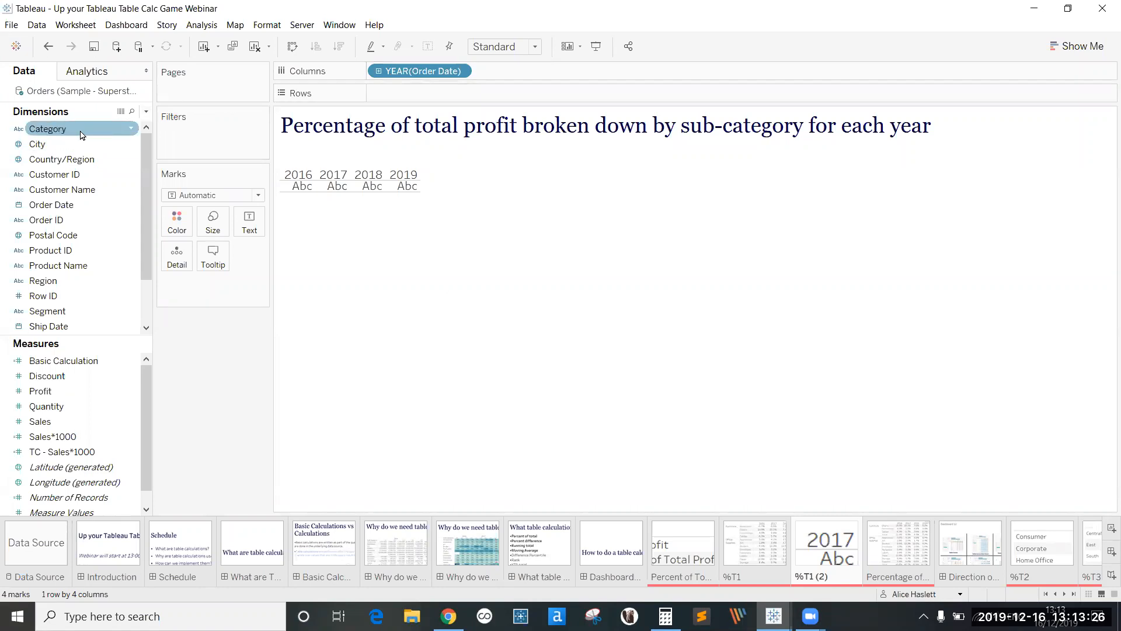
{"action": "left_click_drag", "start_coordinate": [82, 135], "coordinate": [418, 102]}
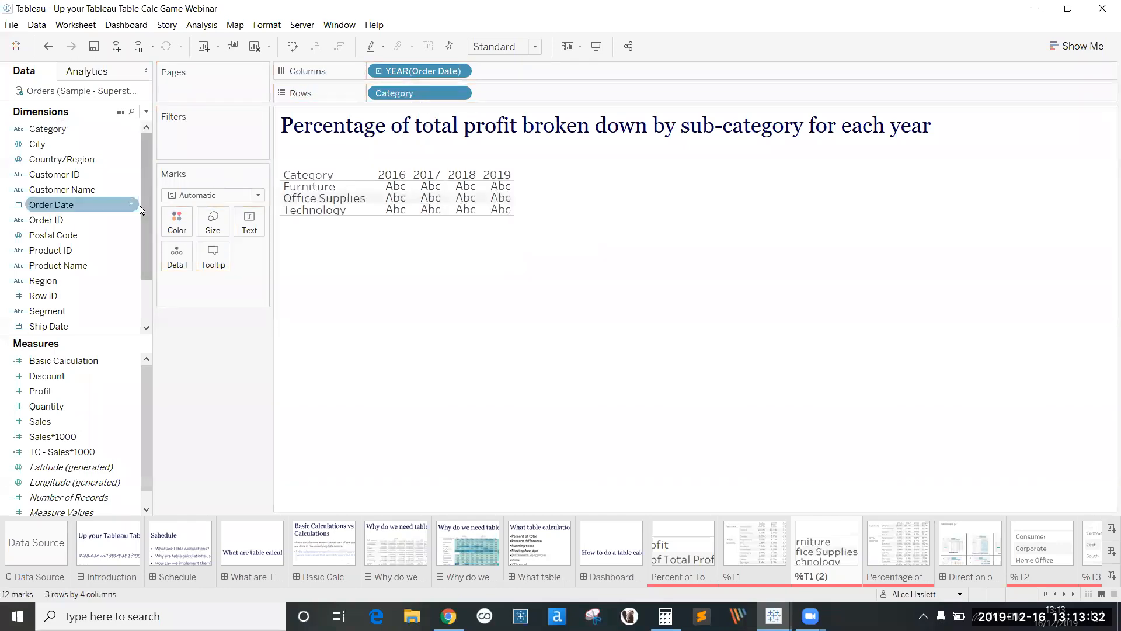
{"action": "left_click_drag", "start_coordinate": [146, 210], "coordinate": [144, 250]}
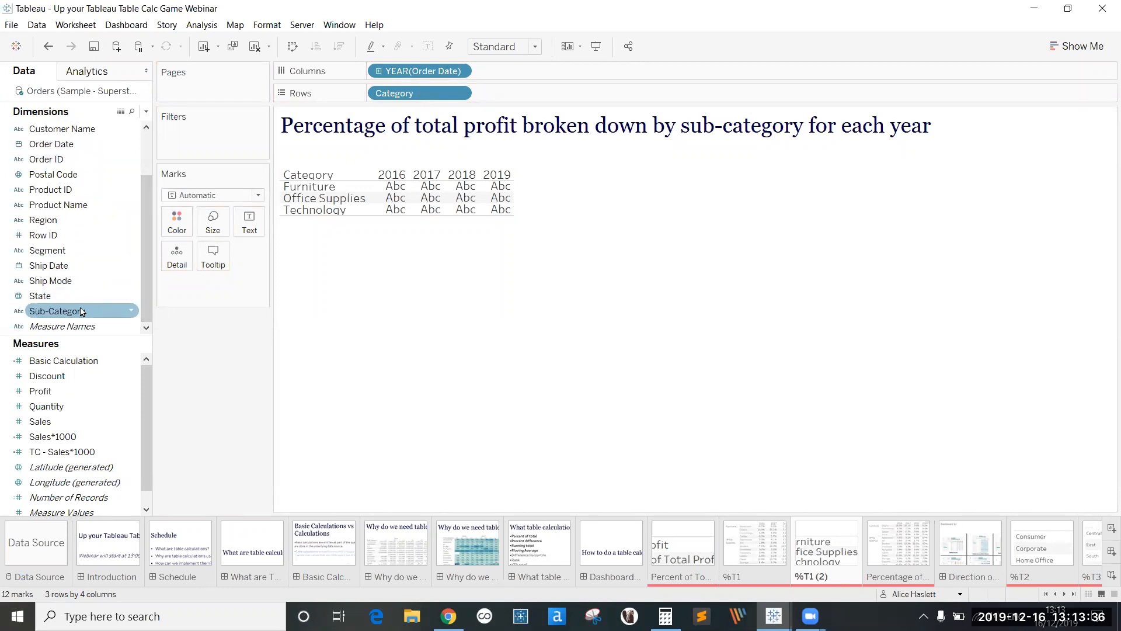
{"action": "left_click_drag", "start_coordinate": [82, 311], "coordinate": [523, 95]}
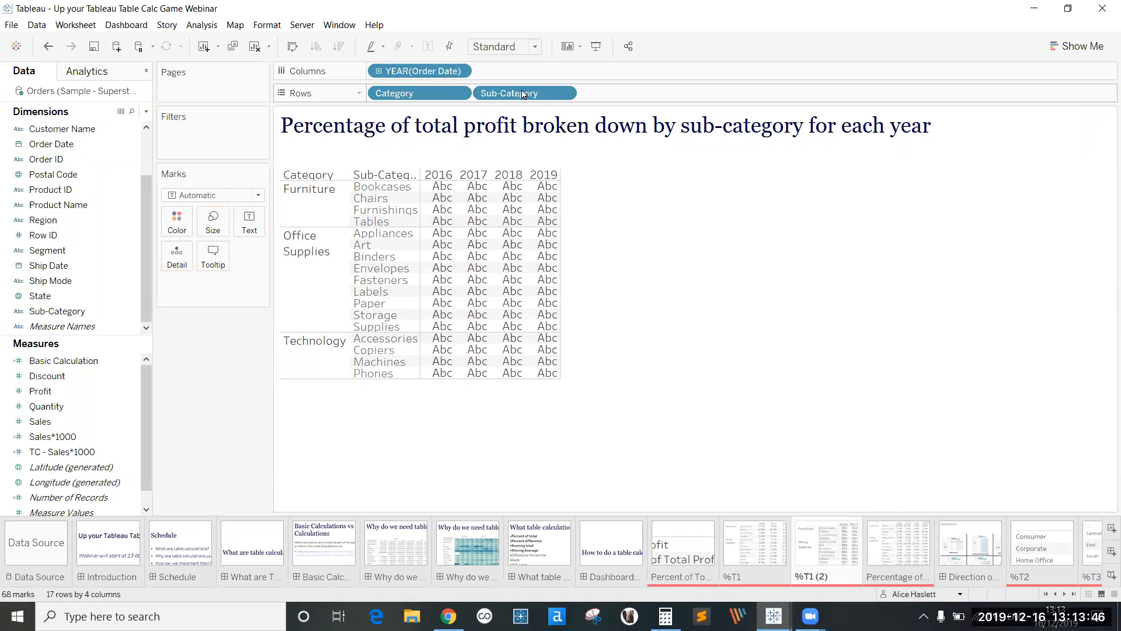
Step: Add Profit as the table's values and apply a Percent of Total quick table calculation to it
{"action": "double_click", "coordinate": [73, 396]}
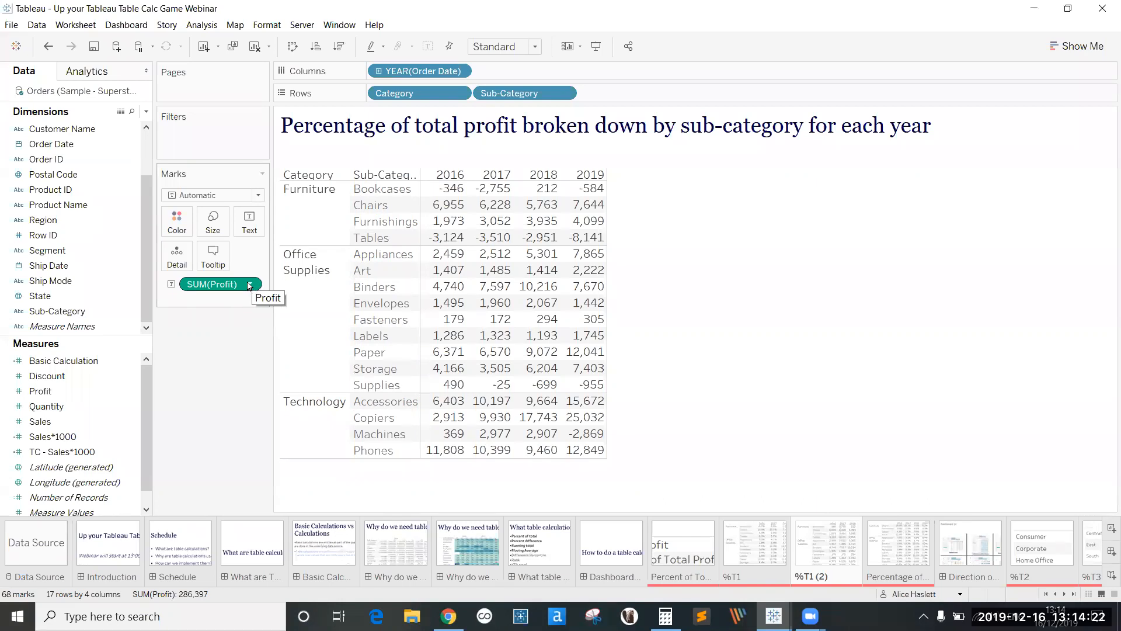
{"action": "left_click", "coordinate": [250, 285]}
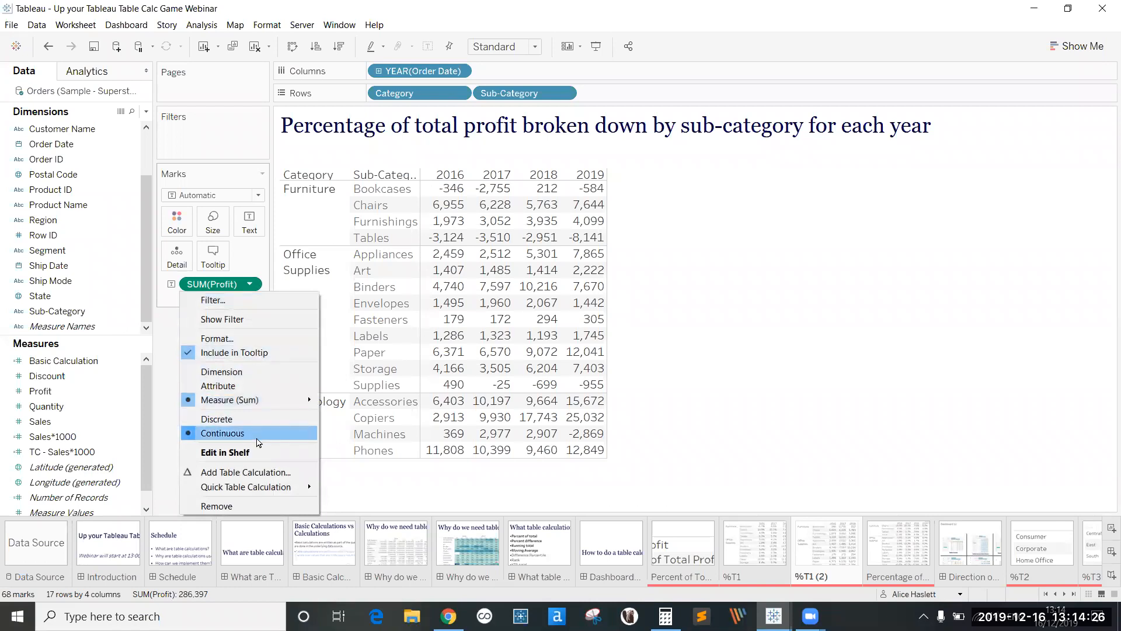
{"action": "mouse_move", "coordinate": [261, 485]}
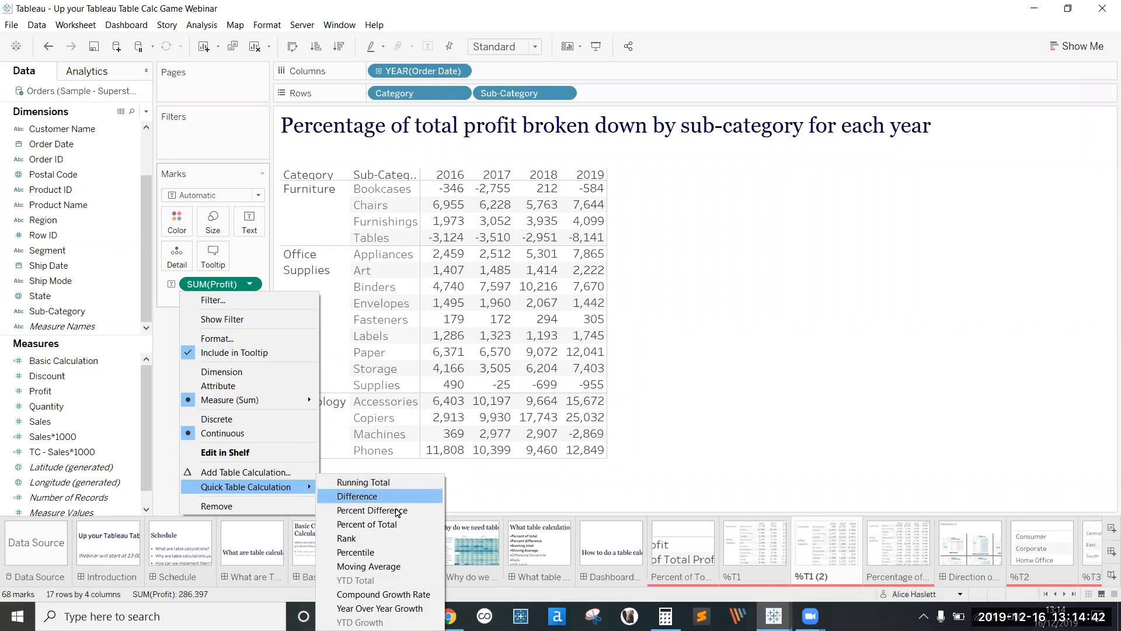
{"action": "left_click", "coordinate": [430, 524]}
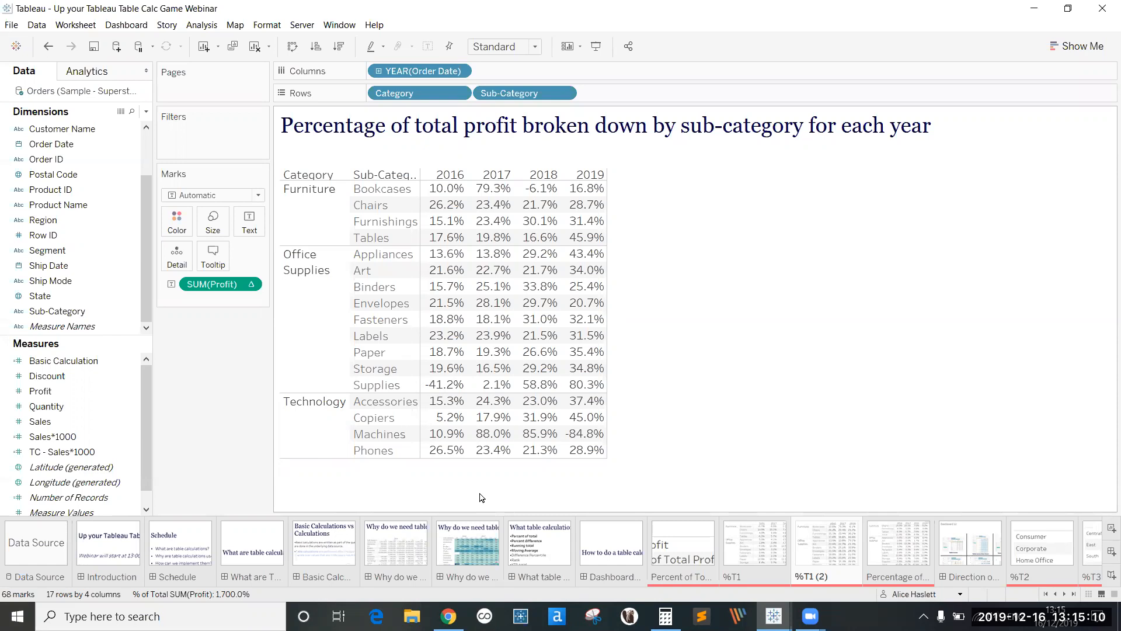
Step: Add plain Profit alongside the percentages and show row grand totals for comparison
{"action": "double_click", "coordinate": [68, 390]}
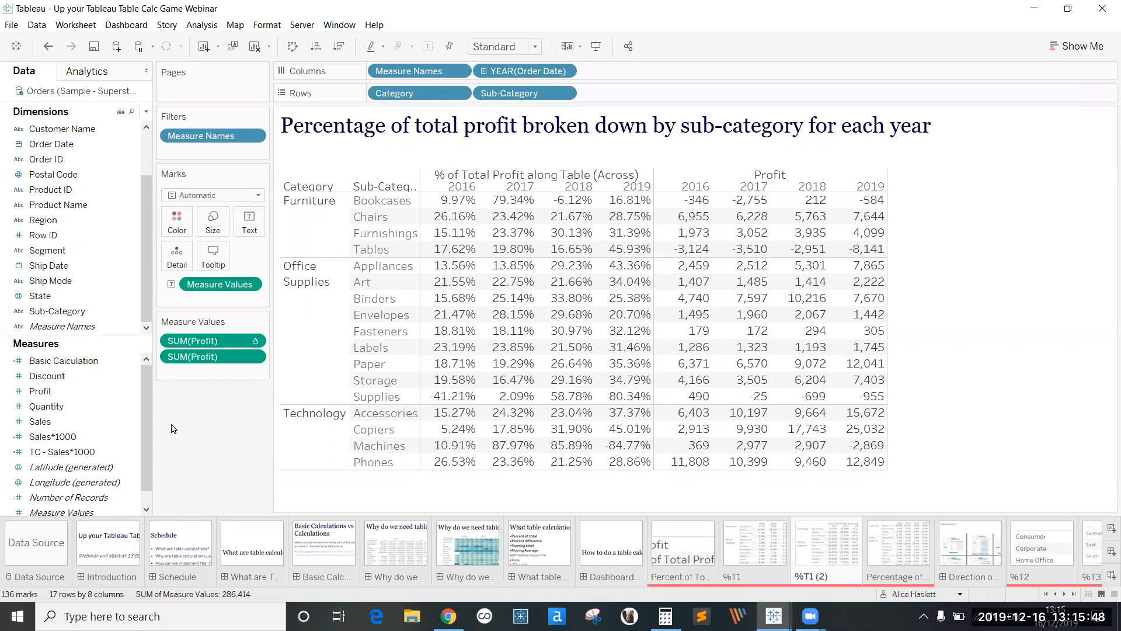
{"action": "left_click", "coordinate": [217, 26]}
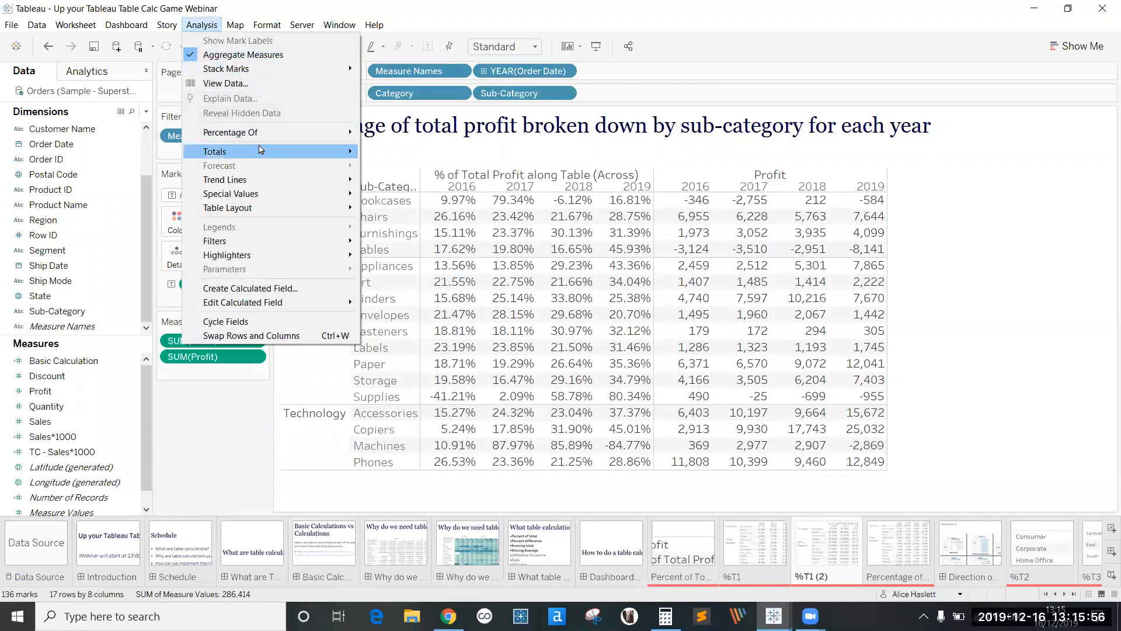
{"action": "mouse_move", "coordinate": [320, 159]}
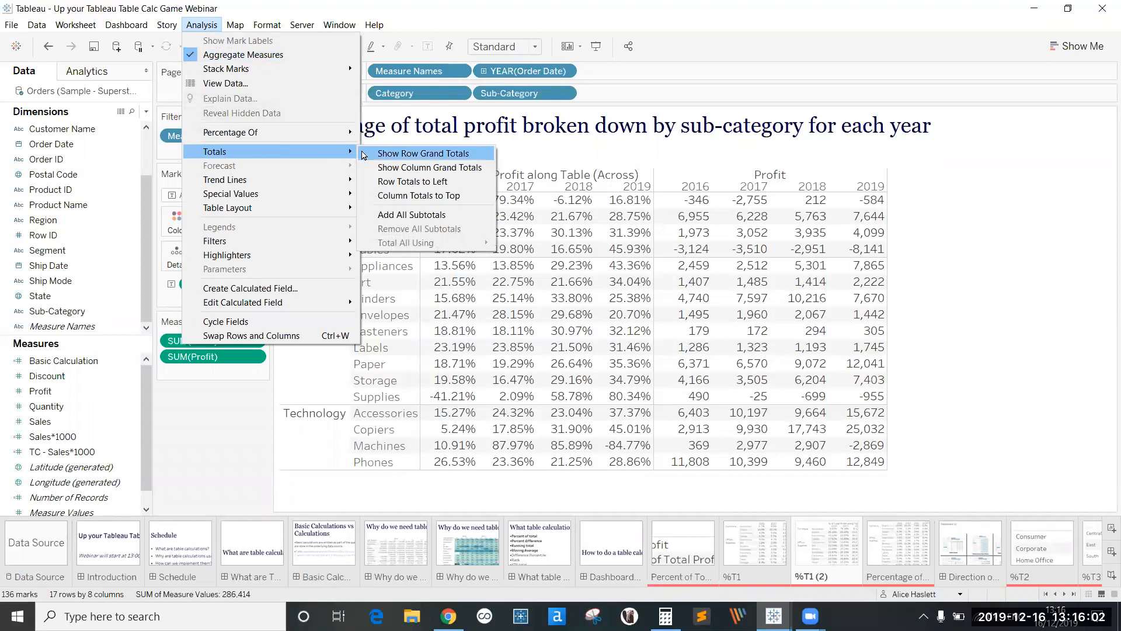
{"action": "left_click", "coordinate": [481, 153]}
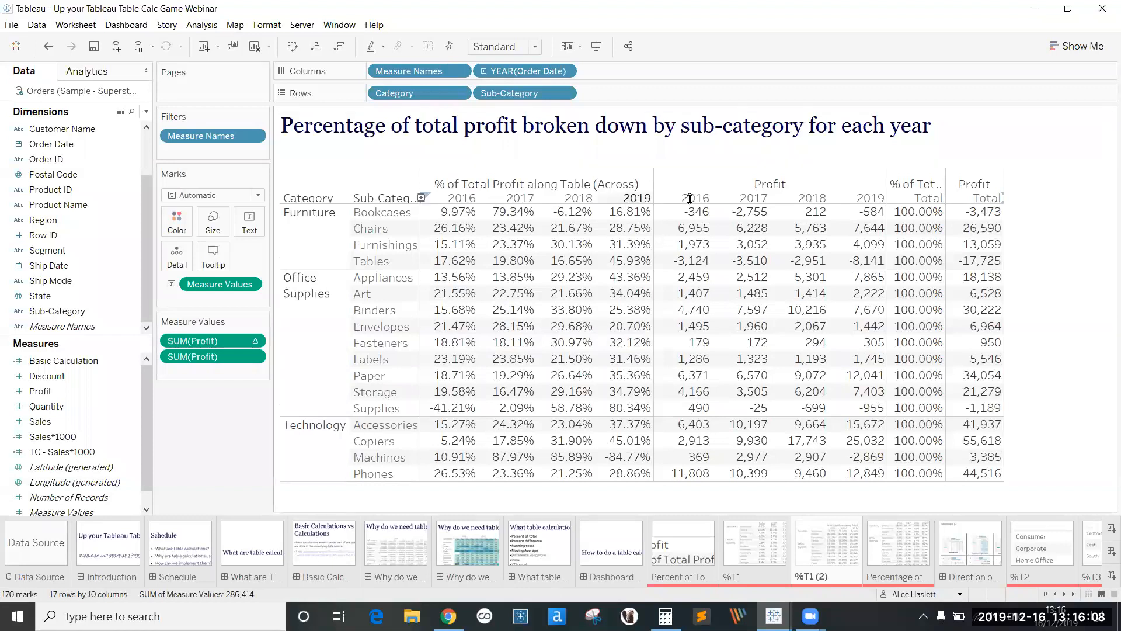
{"action": "mouse_move", "coordinate": [915, 224]}
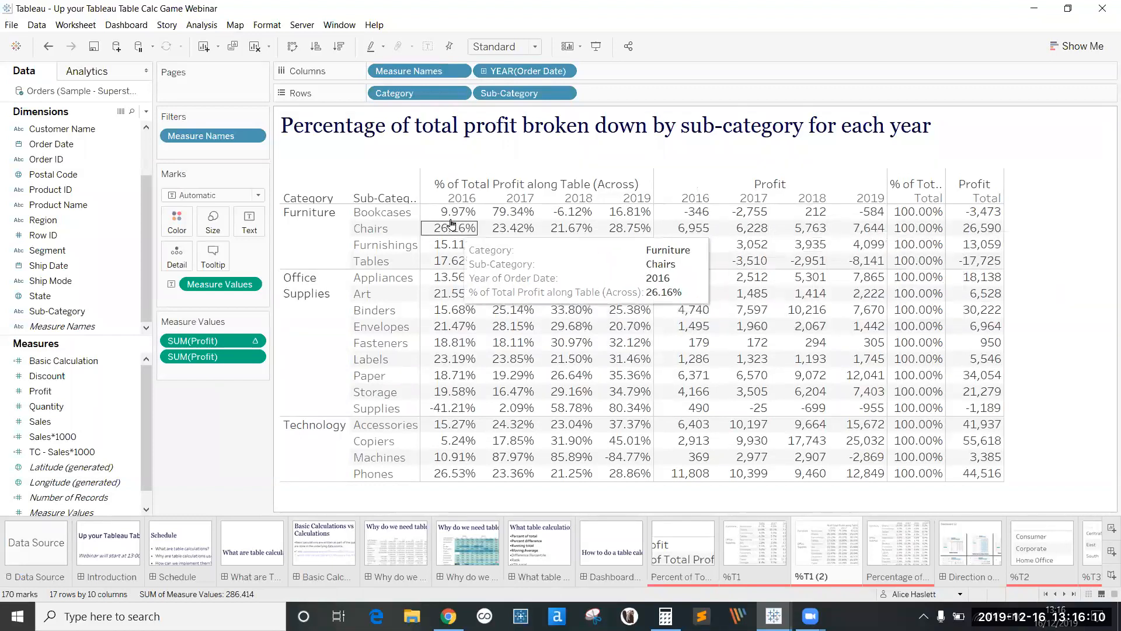
{"action": "mouse_move", "coordinate": [518, 221]}
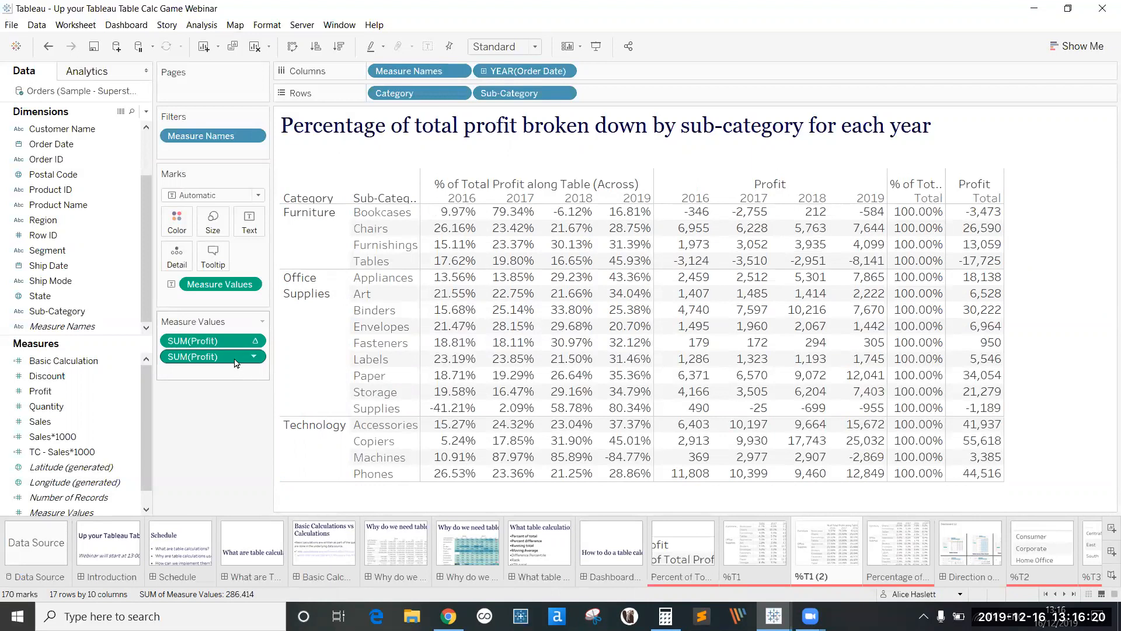
Step: Remove the plain Profit measure from the view and show column grand totals
{"action": "left_click_drag", "start_coordinate": [235, 362], "coordinate": [233, 420]}
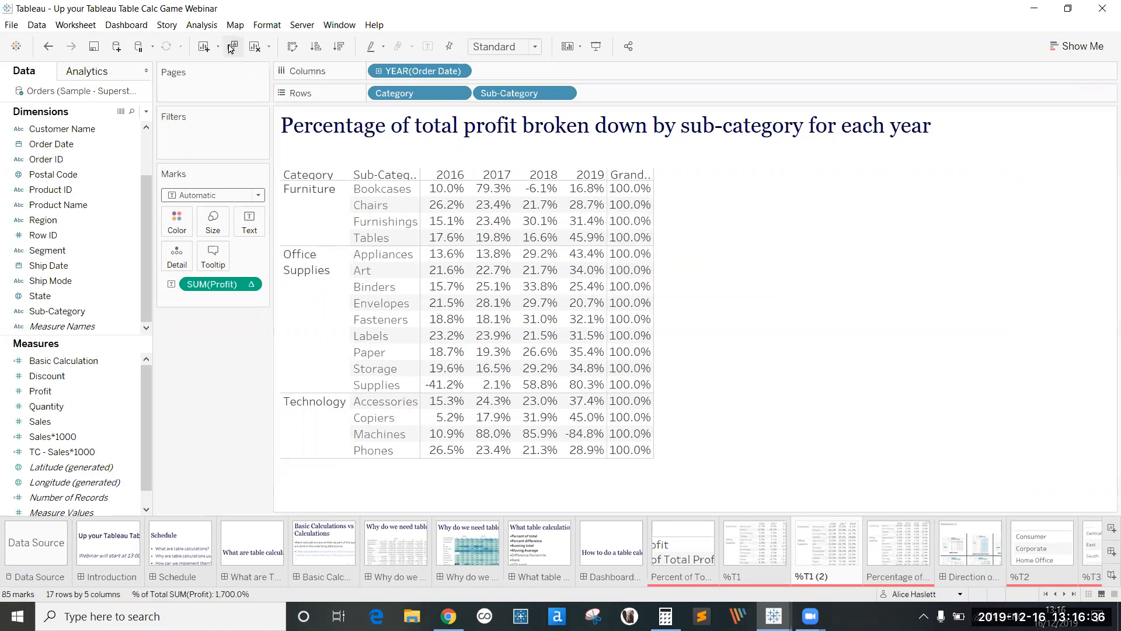
{"action": "left_click", "coordinate": [212, 25]}
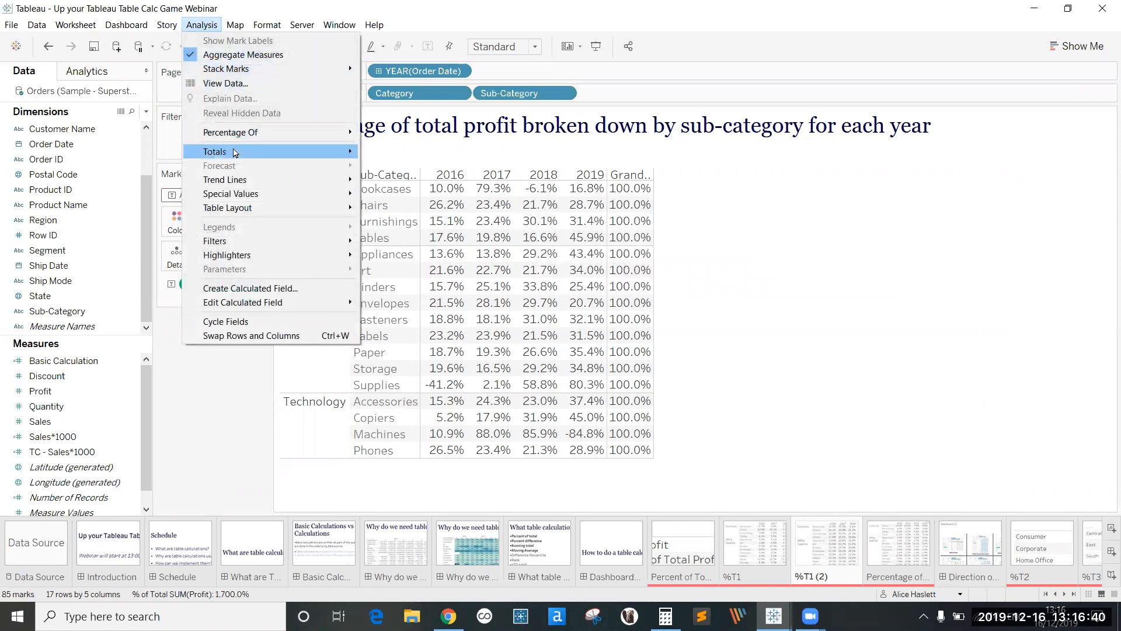
{"action": "mouse_move", "coordinate": [316, 152]}
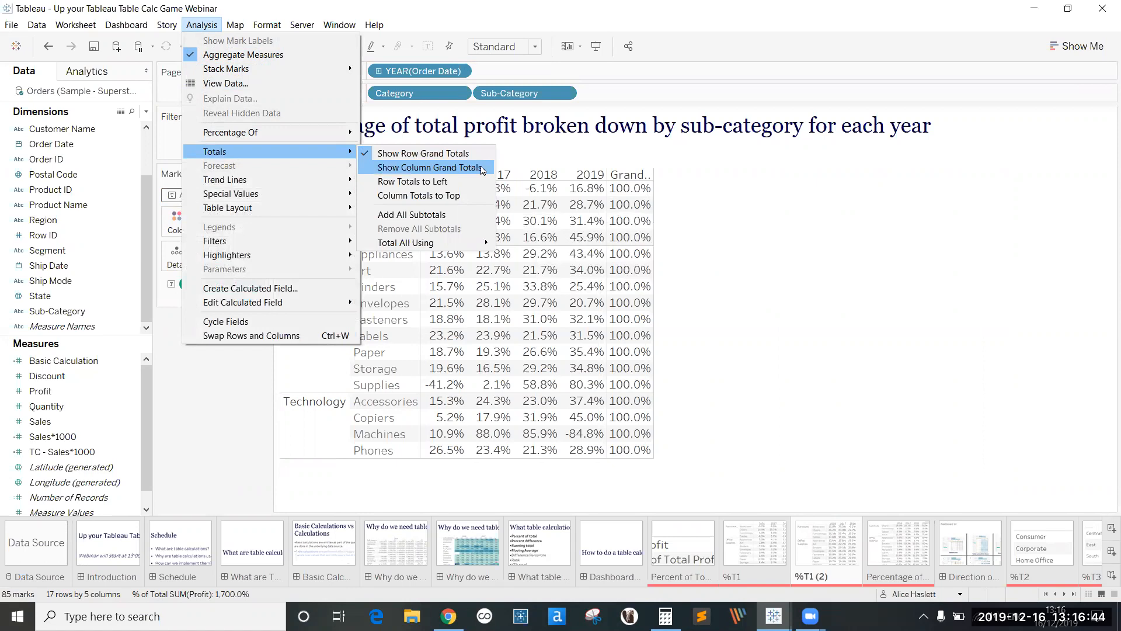
{"action": "left_click", "coordinate": [482, 170]}
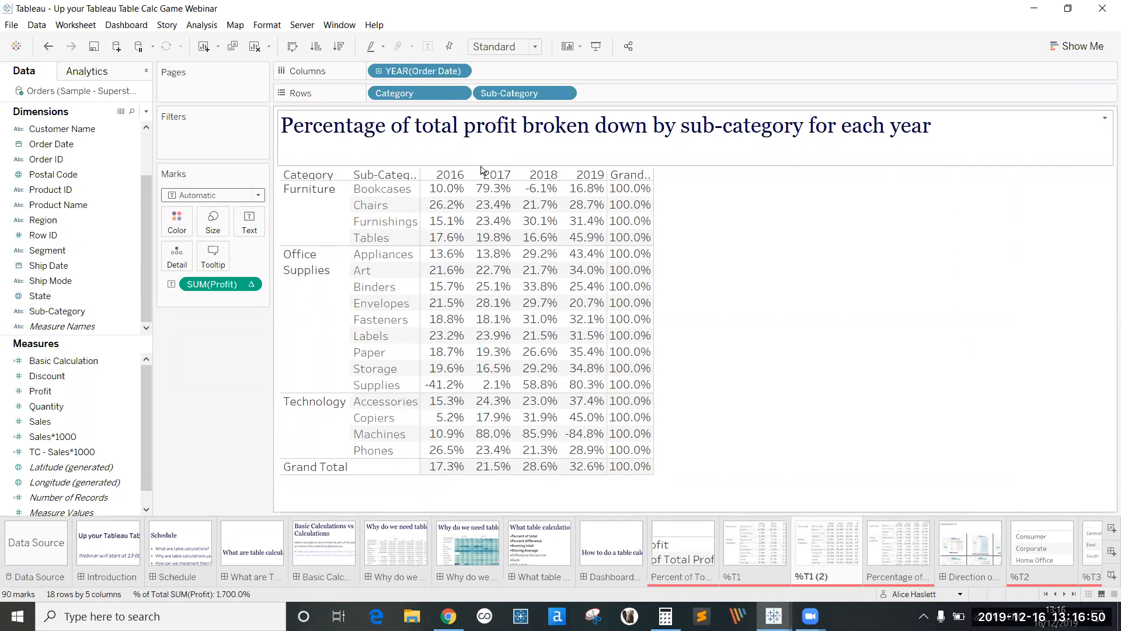
Step: Turn the column grand totals off and on again
{"action": "left_click", "coordinate": [209, 27]}
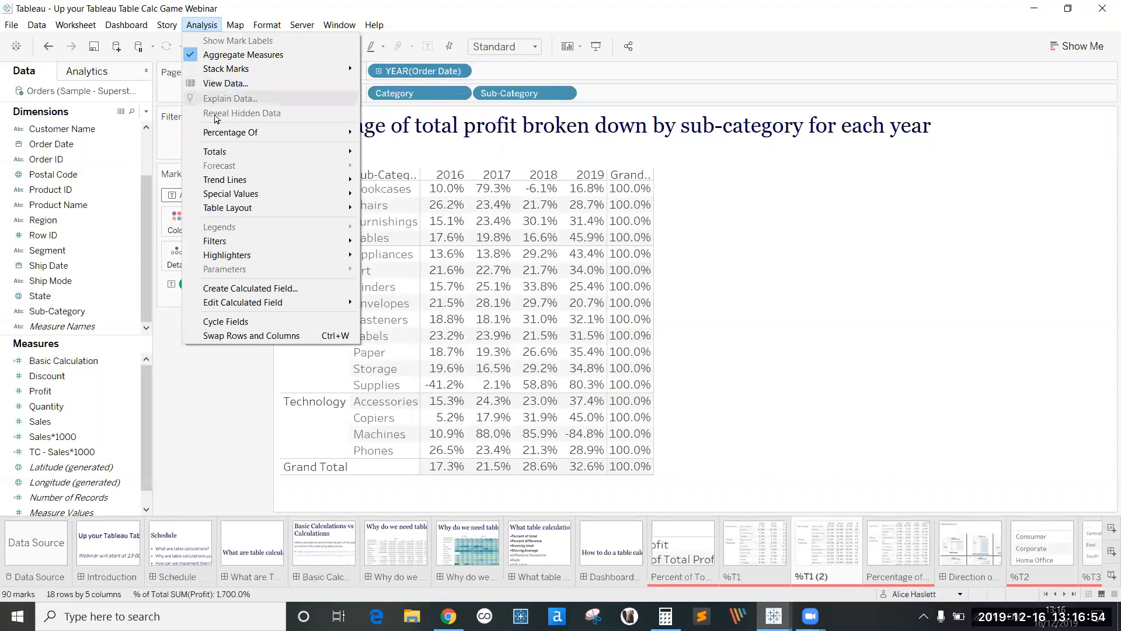
{"action": "mouse_move", "coordinate": [228, 153]}
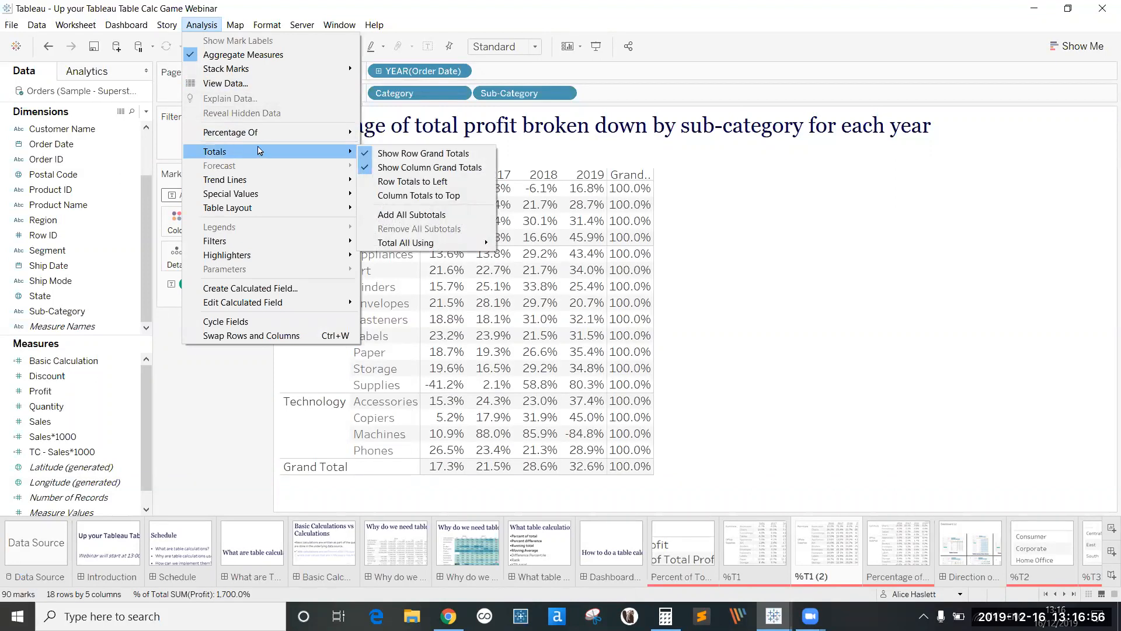
{"action": "left_click", "coordinate": [402, 168]}
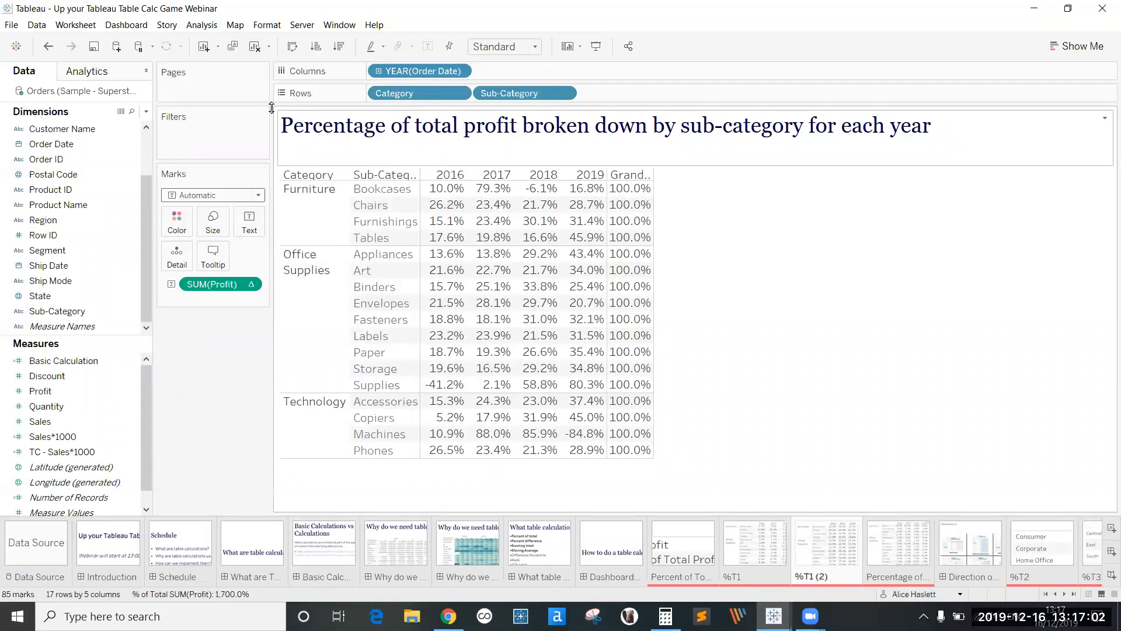
{"action": "left_click", "coordinate": [201, 25]}
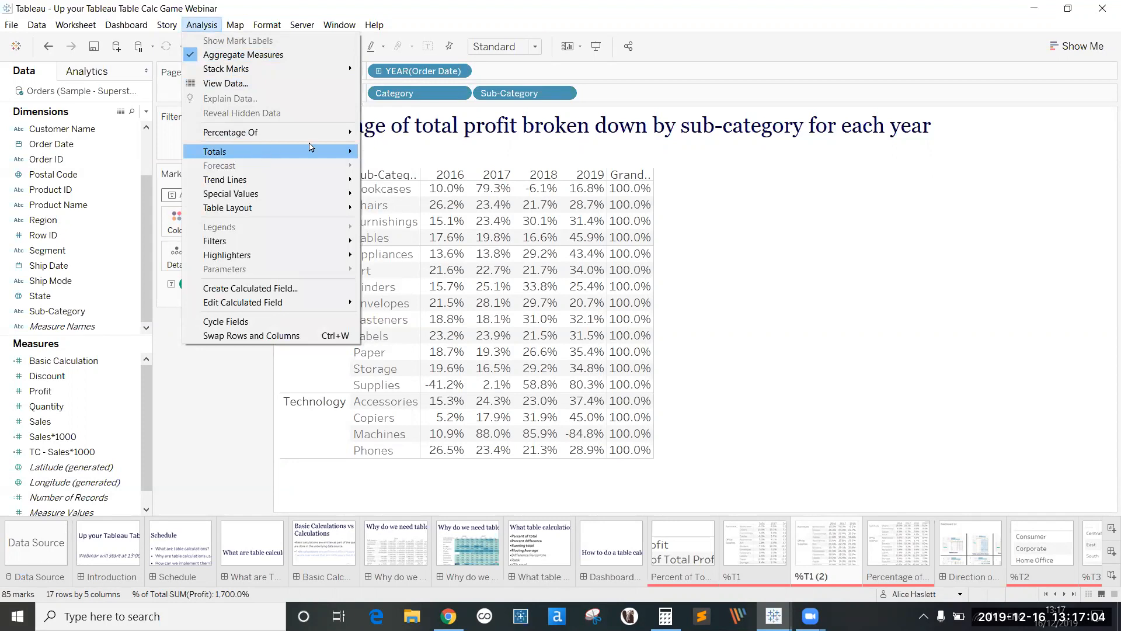
{"action": "mouse_move", "coordinate": [311, 151]}
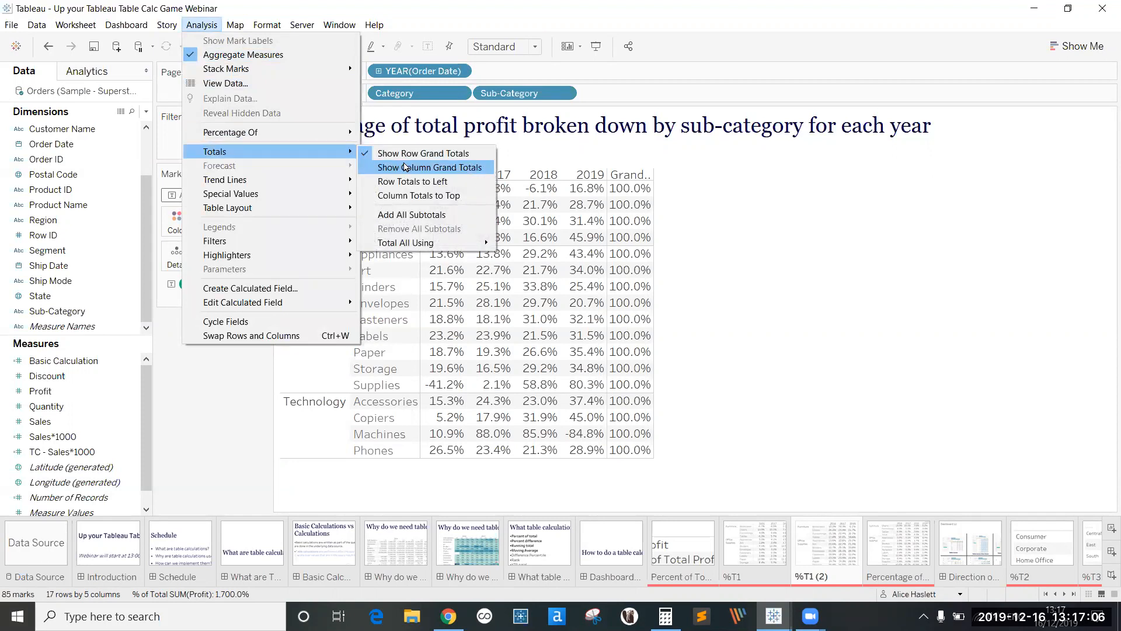
{"action": "left_click", "coordinate": [406, 167]}
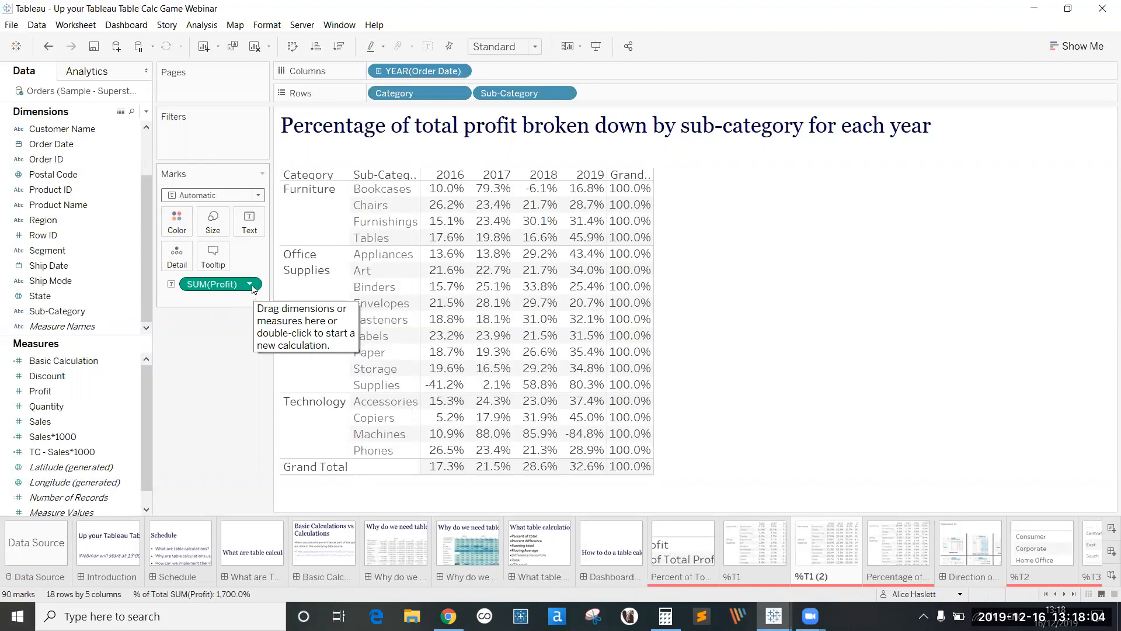
Step: Check the options of the SUM(Profit) table calculation and review the Direction of Computing dashboard
{"action": "left_click", "coordinate": [250, 285]}
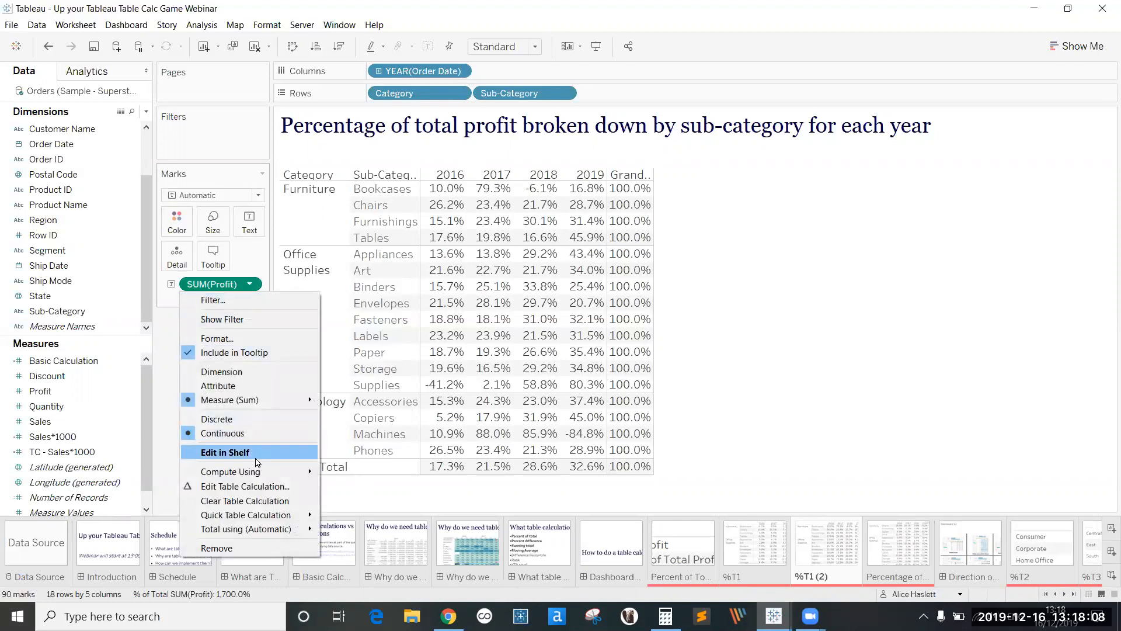
{"action": "mouse_move", "coordinate": [272, 475]}
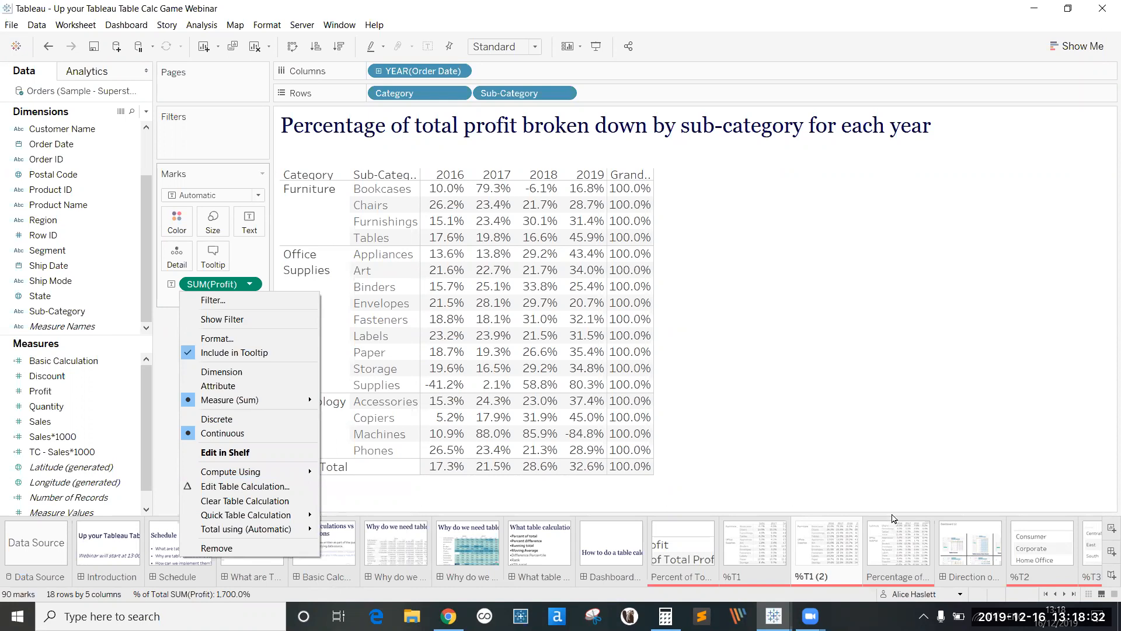
{"action": "left_click", "coordinate": [824, 474]}
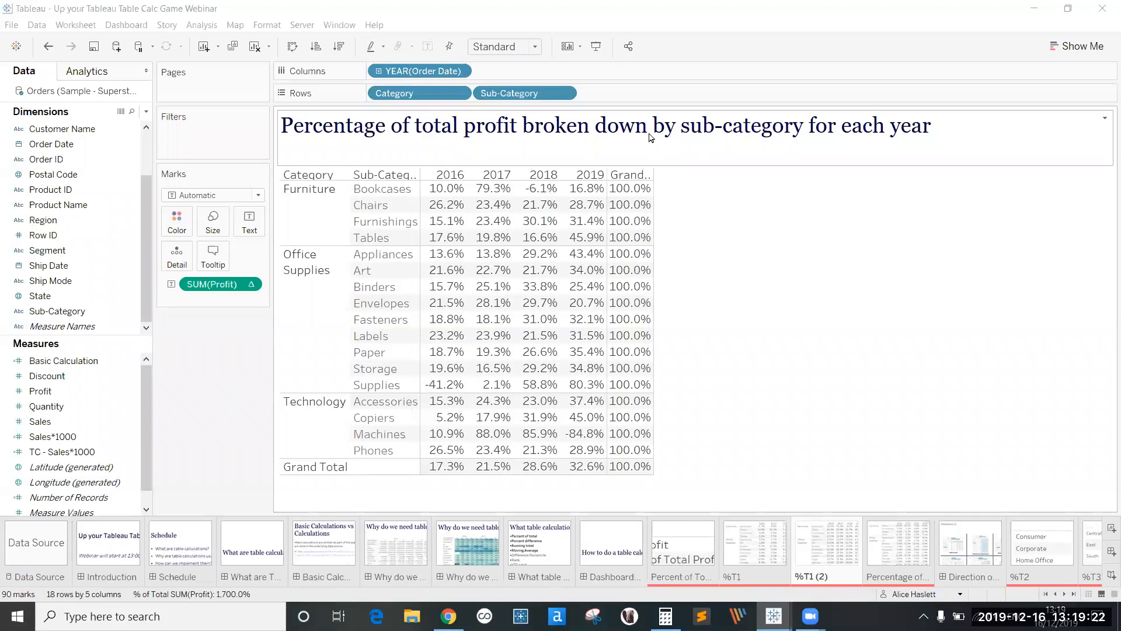
{"action": "mouse_move", "coordinate": [503, 187]}
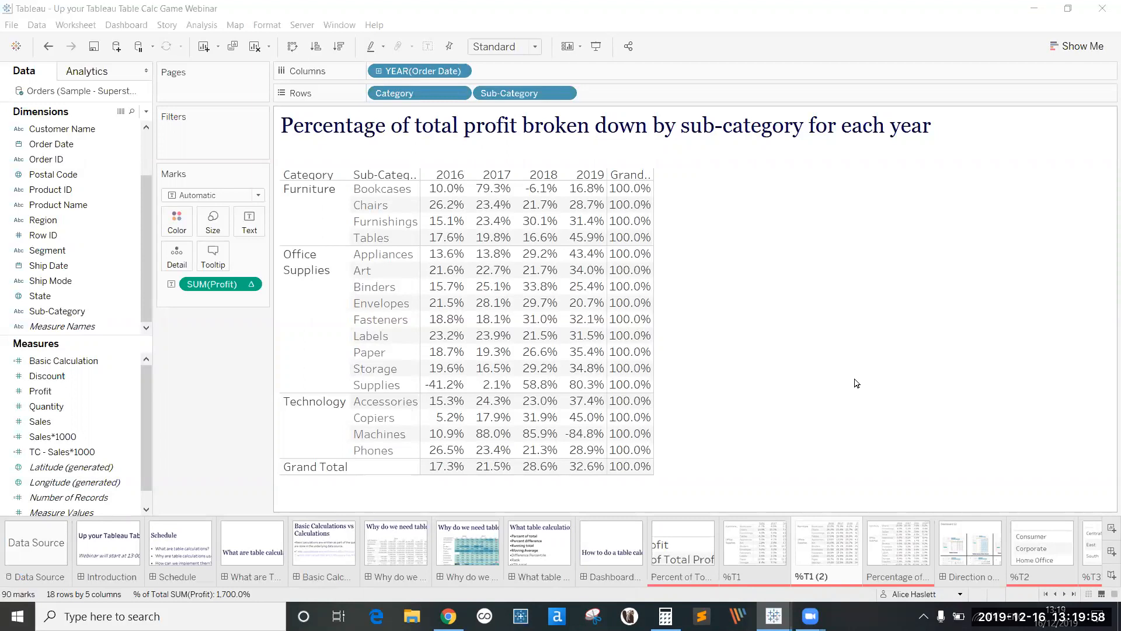
{"action": "left_click", "coordinate": [961, 536]}
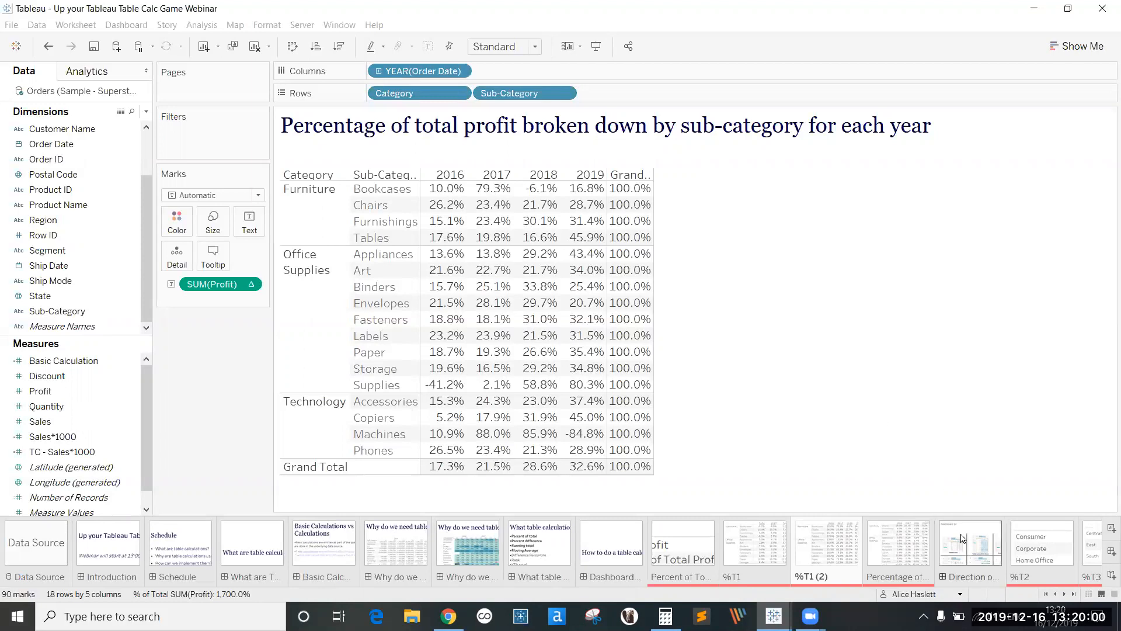
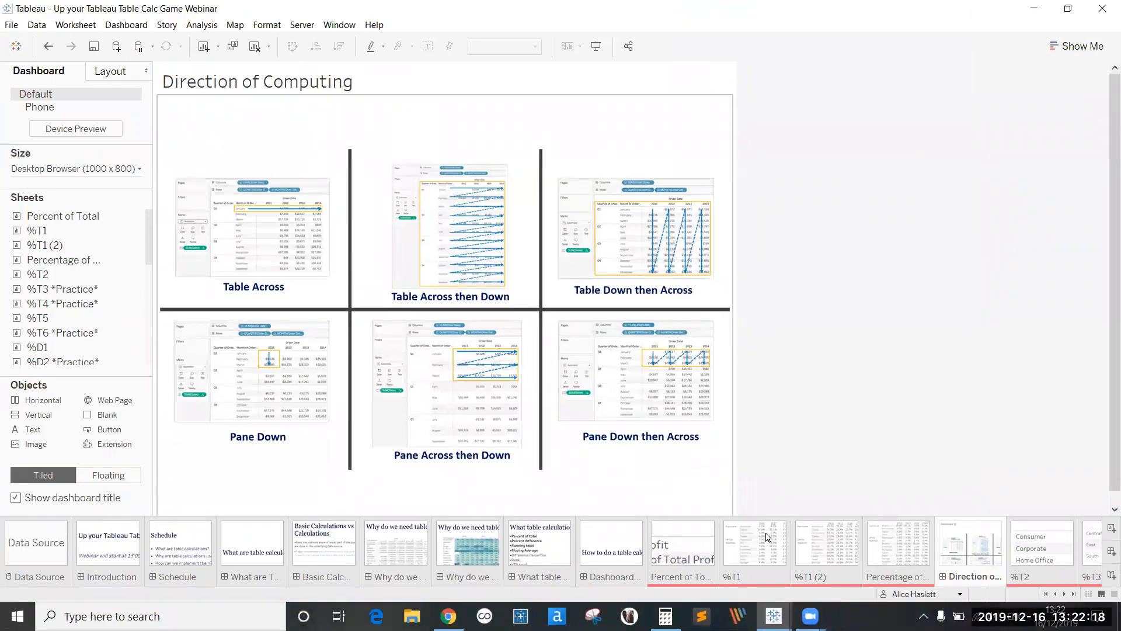
Step: Return to the %T1 (2) worksheet and set the SUM(Profit) calculation to compute using Table (down)
{"action": "left_click", "coordinate": [816, 552]}
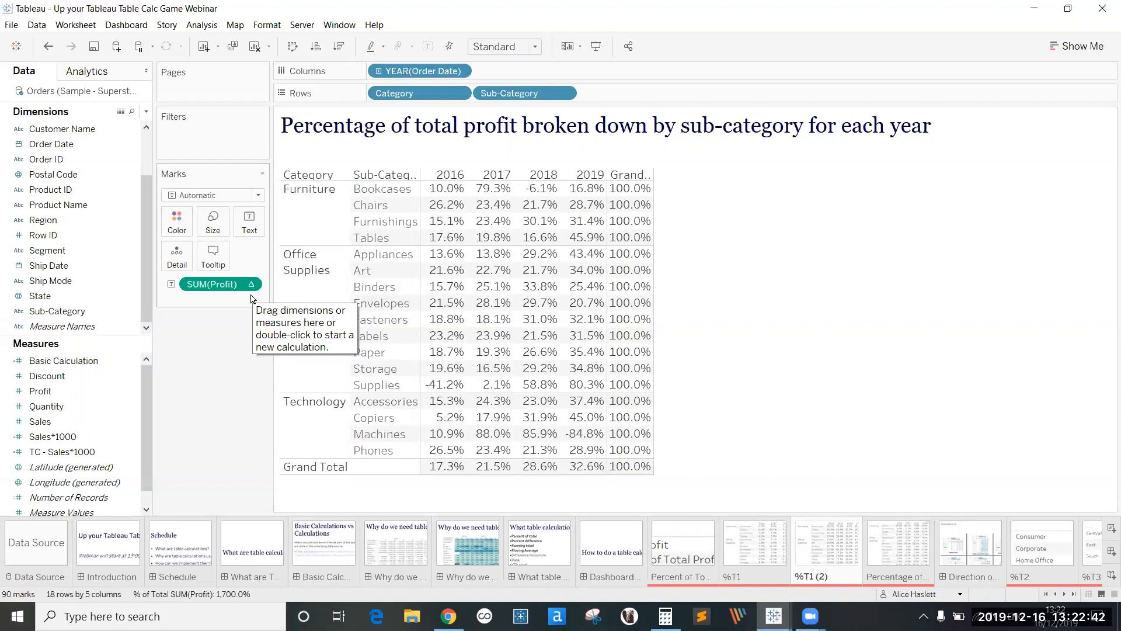
{"action": "left_click", "coordinate": [250, 285]}
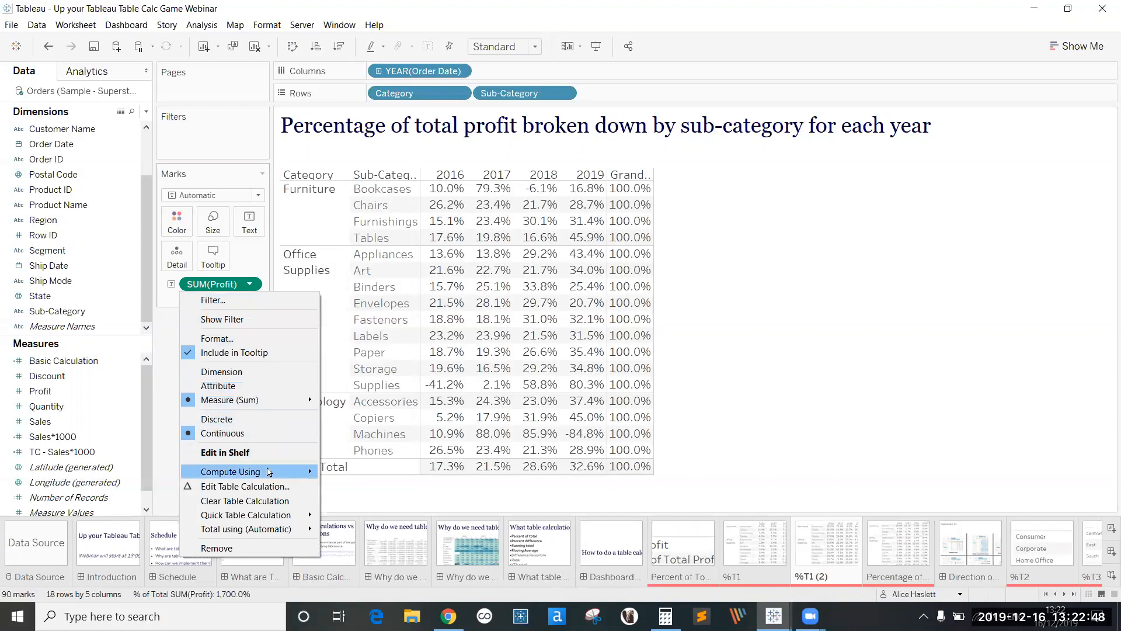
{"action": "mouse_move", "coordinate": [269, 472]}
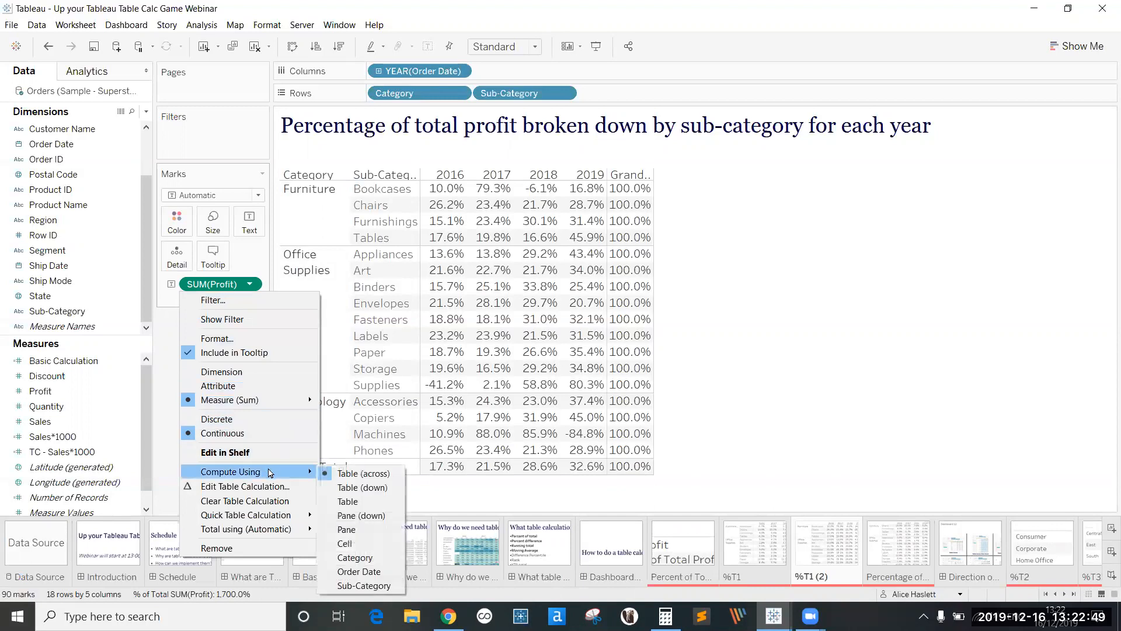
{"action": "left_click", "coordinate": [396, 488]}
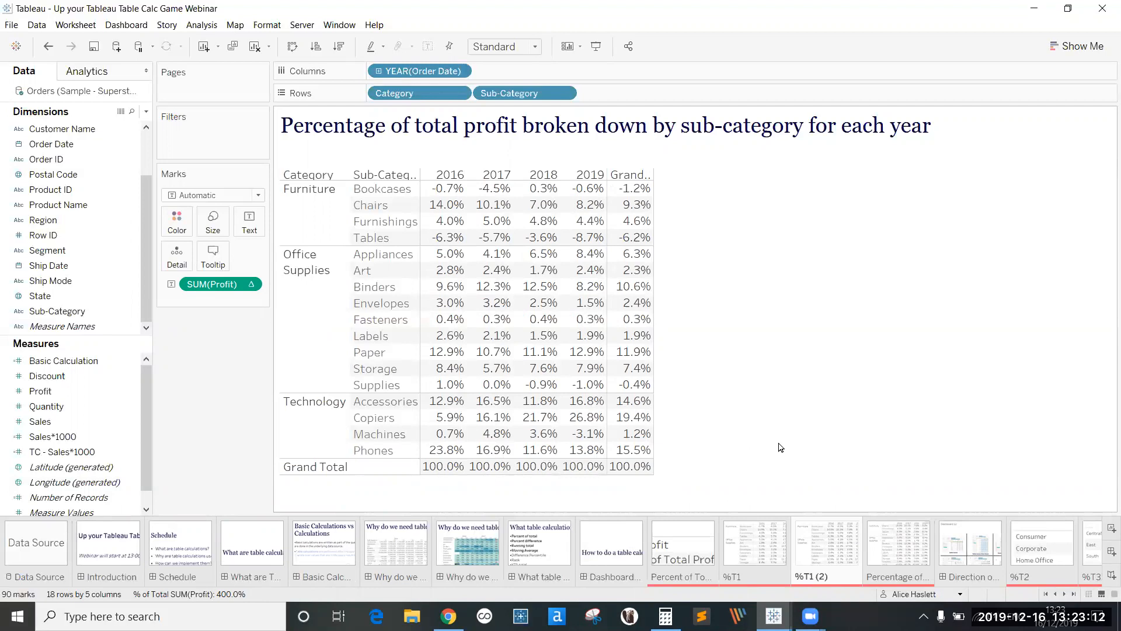
Step: Rename the %T1 (2) worksheet as "Percentage of total profit broken down by sub-category for each year"
{"action": "double_click", "coordinate": [820, 577]}
{"action": "type", "text": "Per"}
{"action": "type", "text": "centage of total "}
{"action": "type", "text": "profit"}
{"action": "type", "text": " broken b"}
{"action": "type", "text": "own by"}
{"action": "type", "text": " sub-catego"}
{"action": "type", "text": "rt"}
{"action": "key", "text": "BackSpace"}
{"action": "type", "text": "y for each year"}
{"action": "key", "text": "Return"}
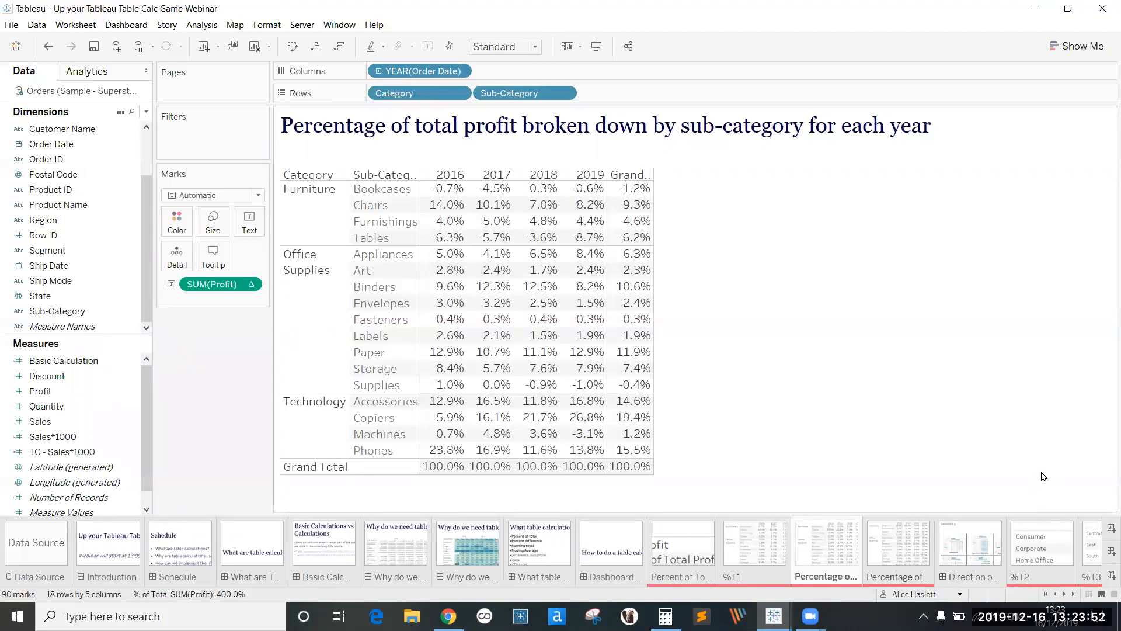
Step: Duplicate the %T2 worksheet and clear all fields from the copy
{"action": "left_click", "coordinate": [1038, 544]}
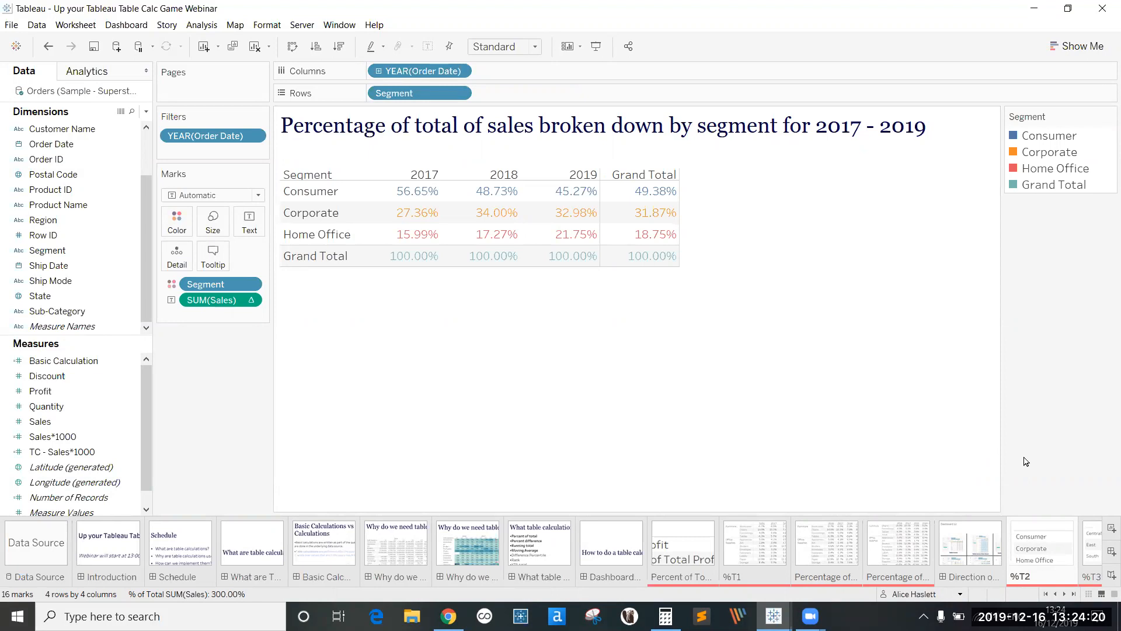
{"action": "right_click", "coordinate": [1039, 536]}
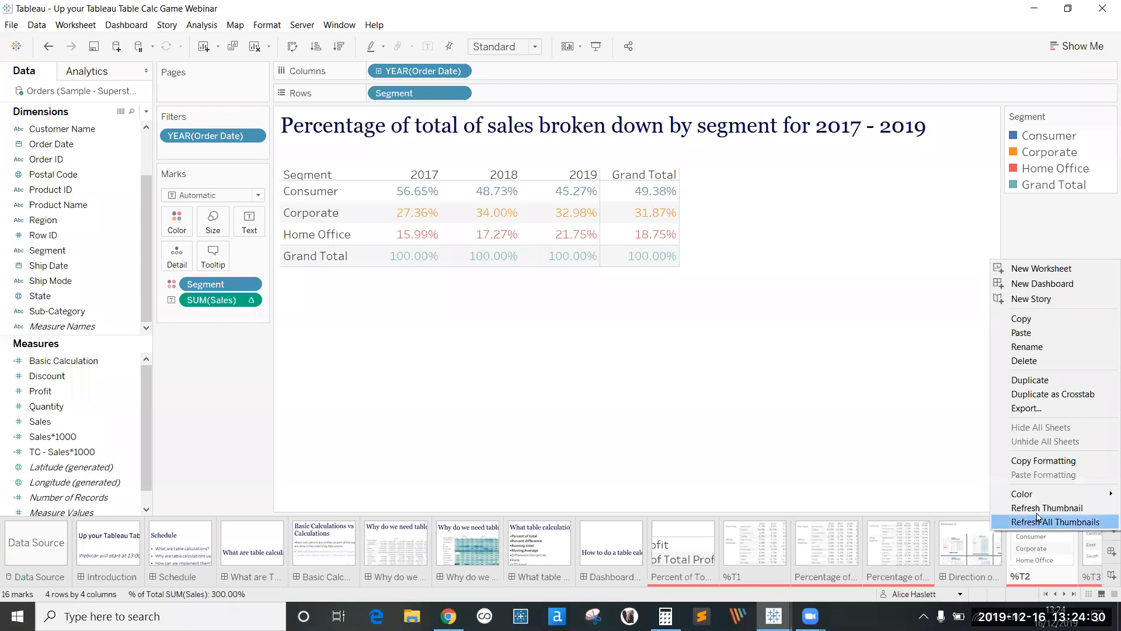
{"action": "left_click", "coordinate": [1036, 384]}
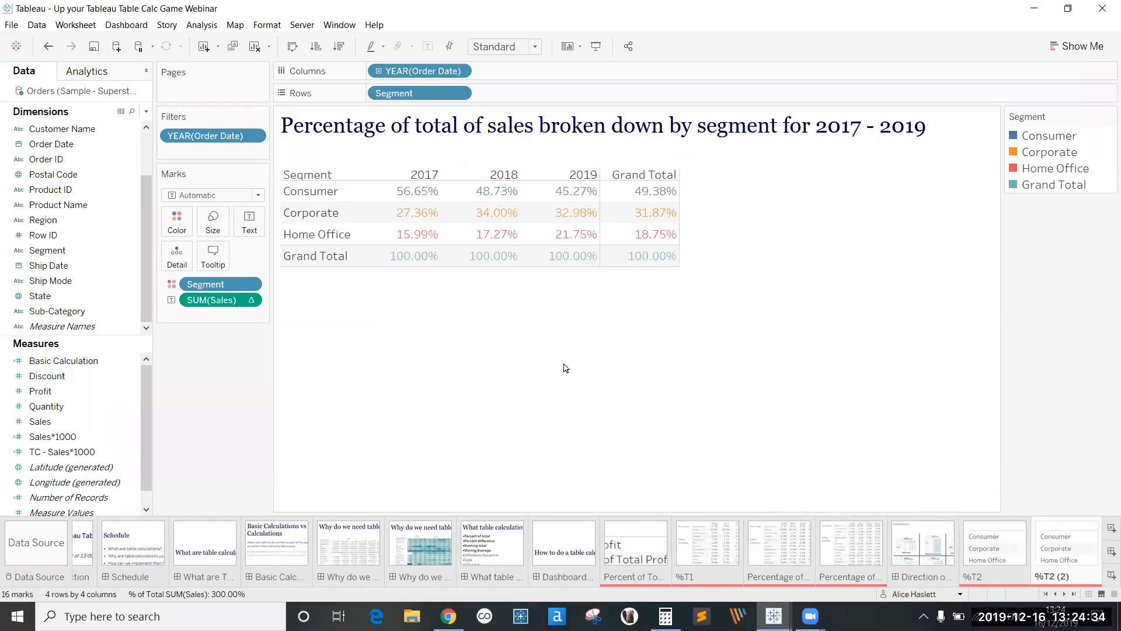
{"action": "left_click", "coordinate": [254, 47]}
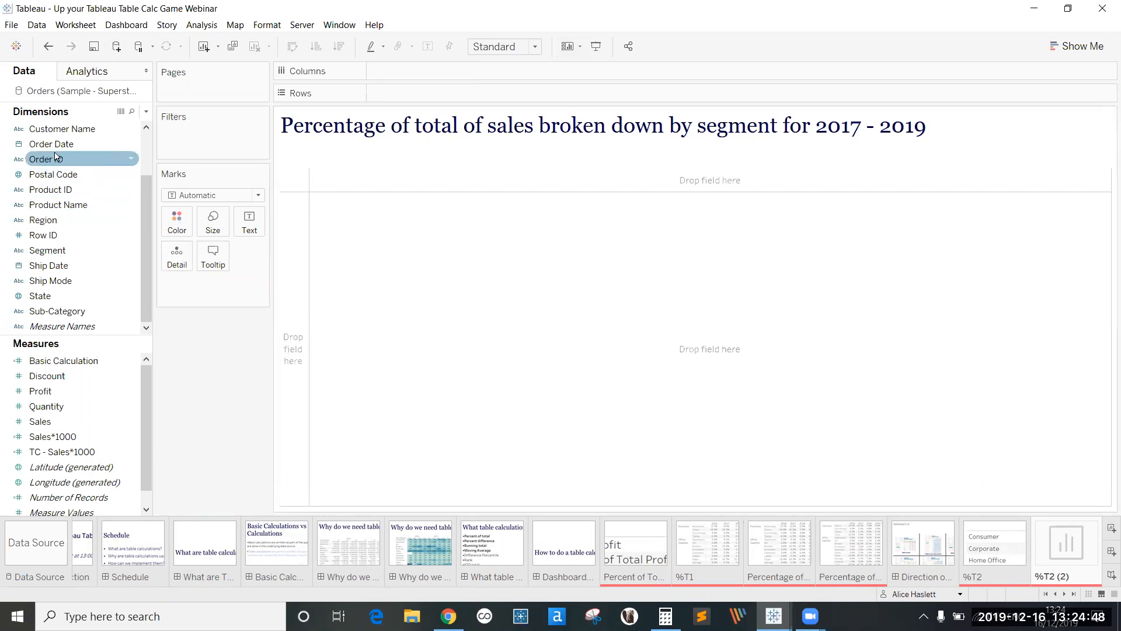
Step: Build a table with Order Date years as columns, Segment as rows and the sum of Sales as values
{"action": "left_click_drag", "start_coordinate": [50, 144], "coordinate": [421, 72]}
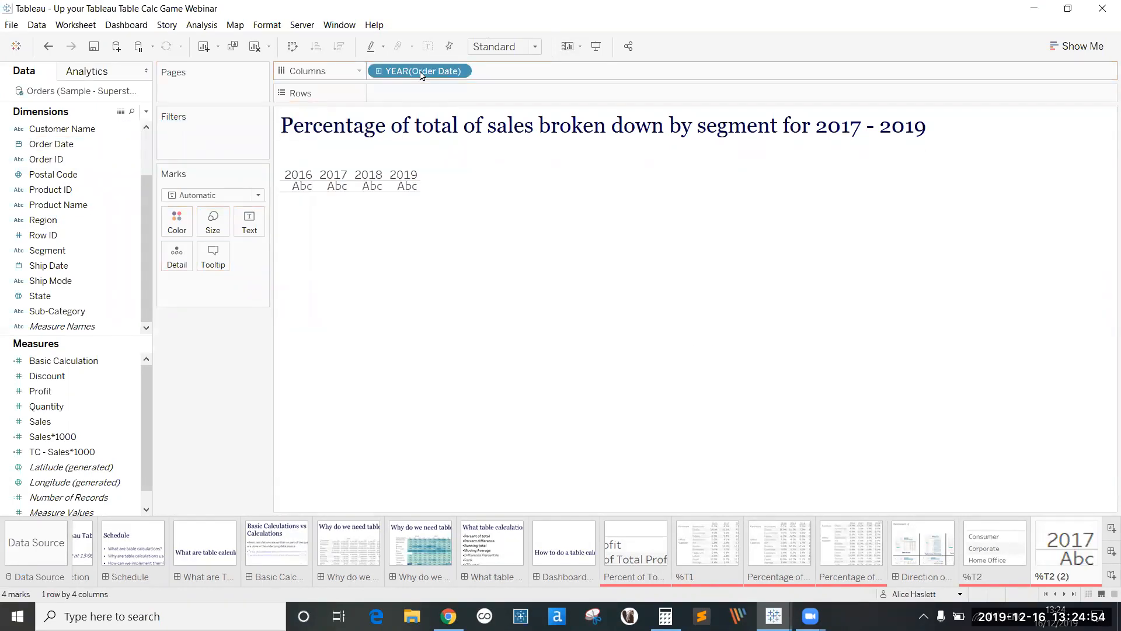
{"action": "left_click", "coordinate": [98, 205]}
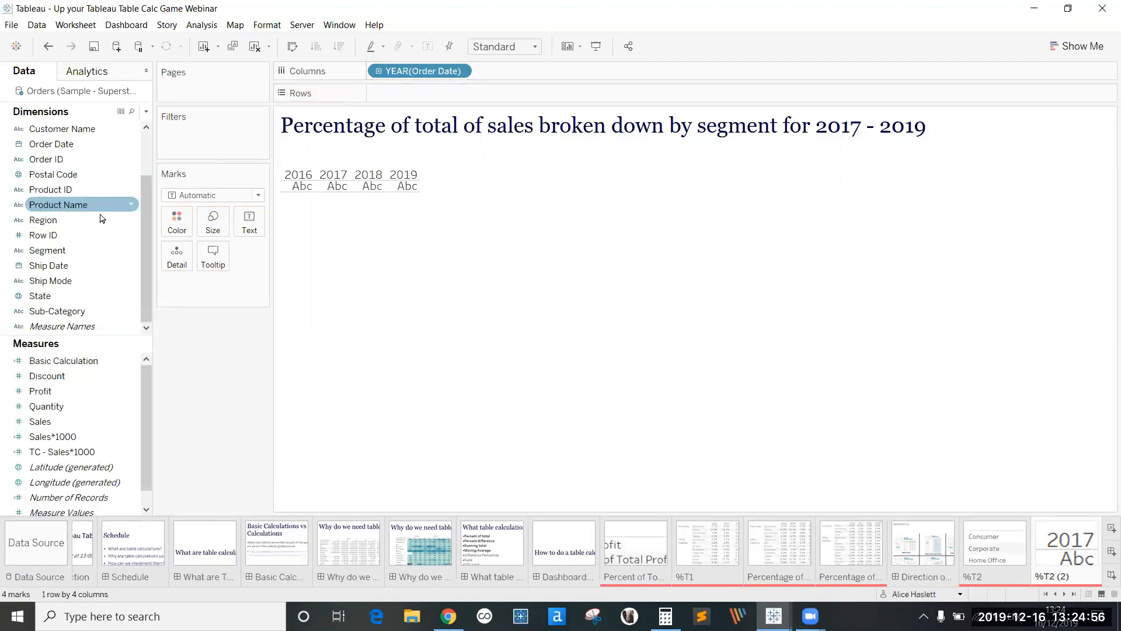
{"action": "left_click", "coordinate": [58, 250]}
{"action": "left_click_drag", "start_coordinate": [58, 251], "coordinate": [401, 100]}
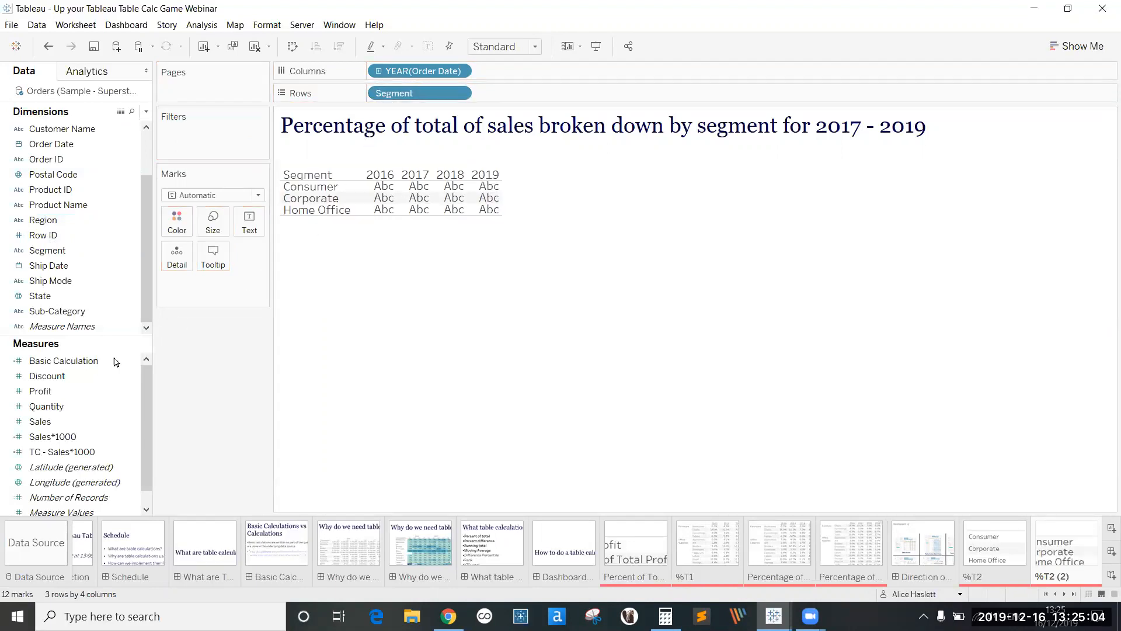
{"action": "double_click", "coordinate": [50, 422]}
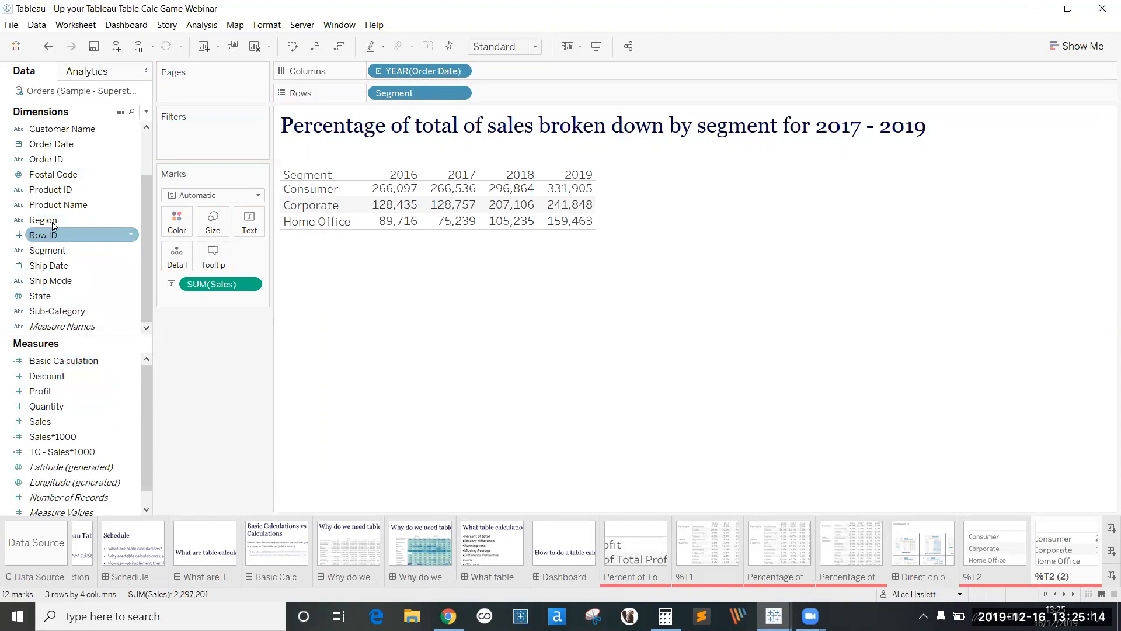
Step: Filter Order Date by years, excluding 2016 and keeping 2017, 2018 and 2019
{"action": "left_click", "coordinate": [90, 149]}
{"action": "left_click_drag", "start_coordinate": [90, 149], "coordinate": [222, 133]}
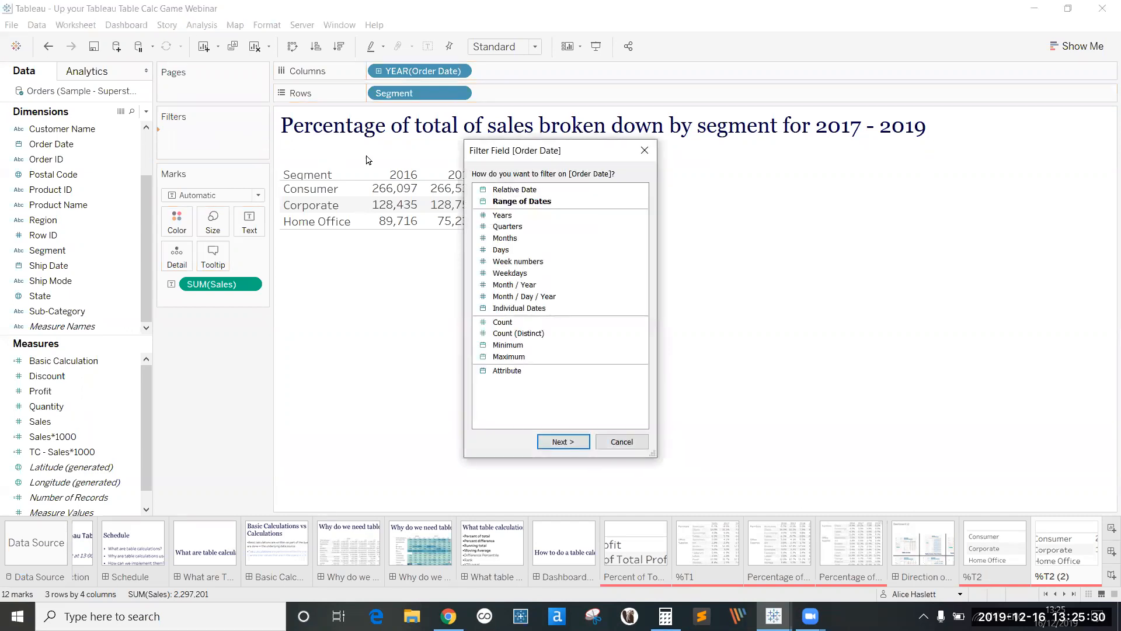
{"action": "left_click", "coordinate": [526, 216]}
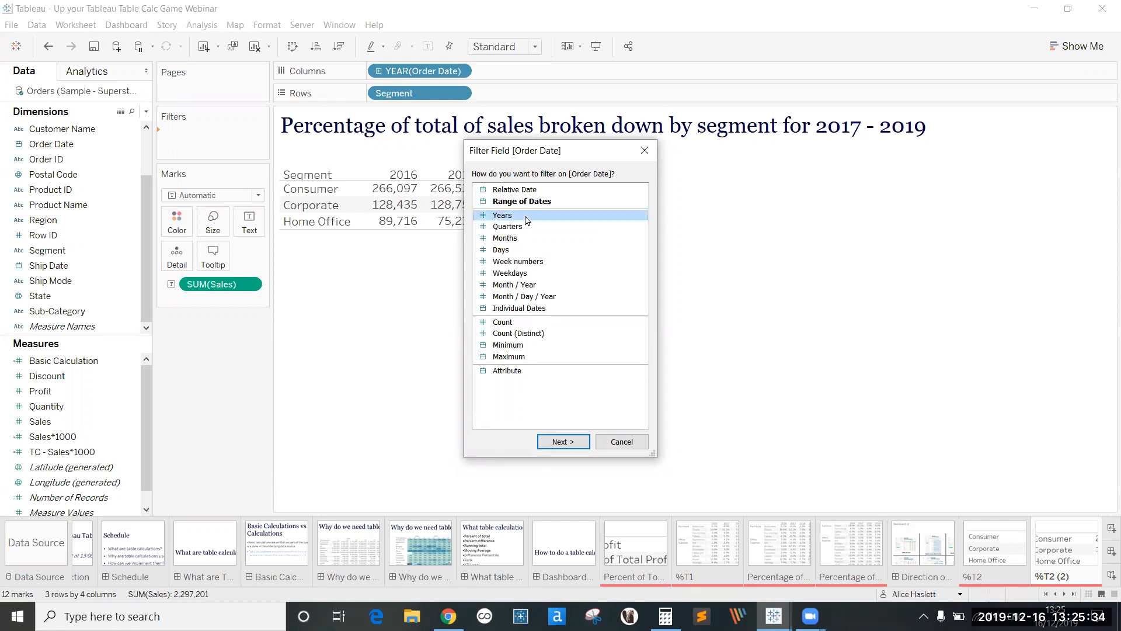
{"action": "left_click", "coordinate": [563, 442]}
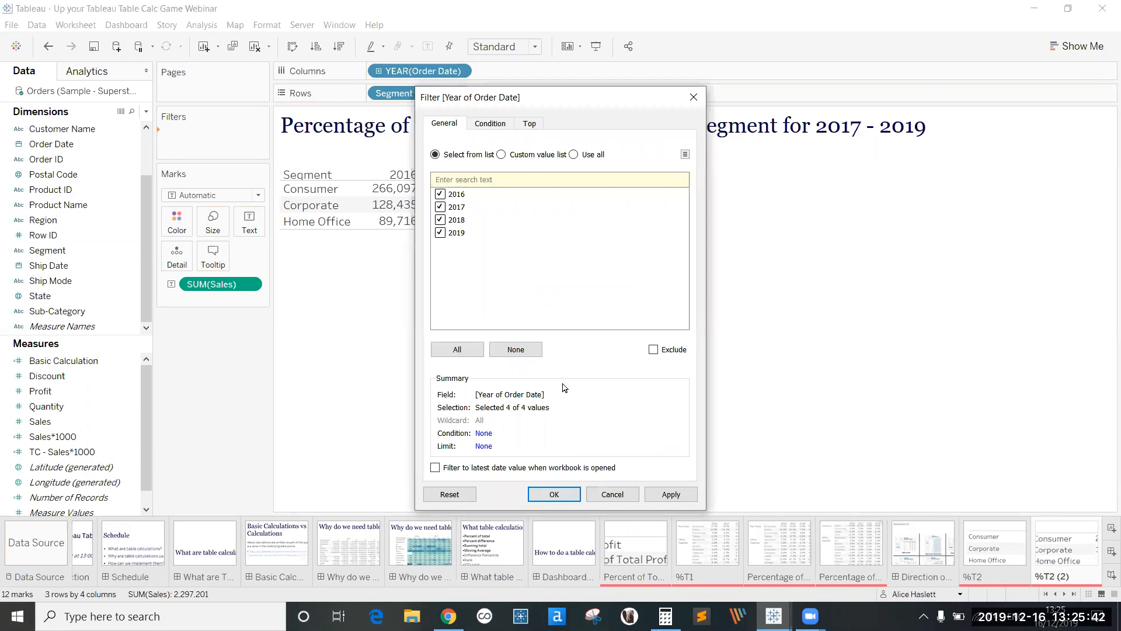
{"action": "left_click", "coordinate": [441, 194]}
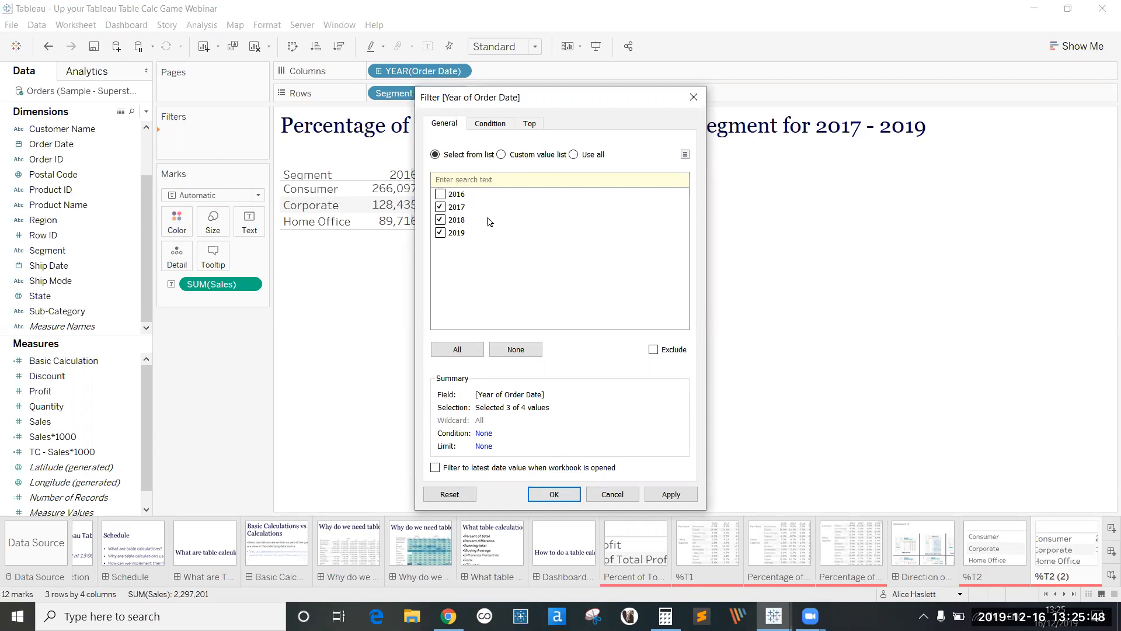
{"action": "left_click", "coordinate": [555, 494]}
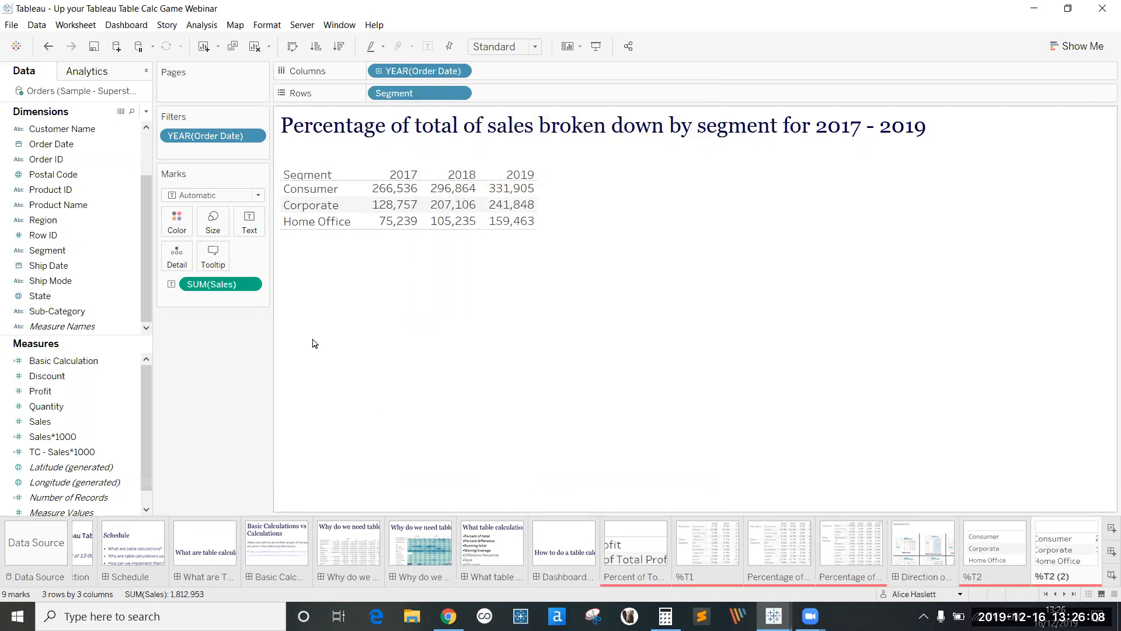
Step: Apply a Percent of Total quick table calculation to SUM(Sales) and check its Compute Using options
{"action": "left_click", "coordinate": [250, 284]}
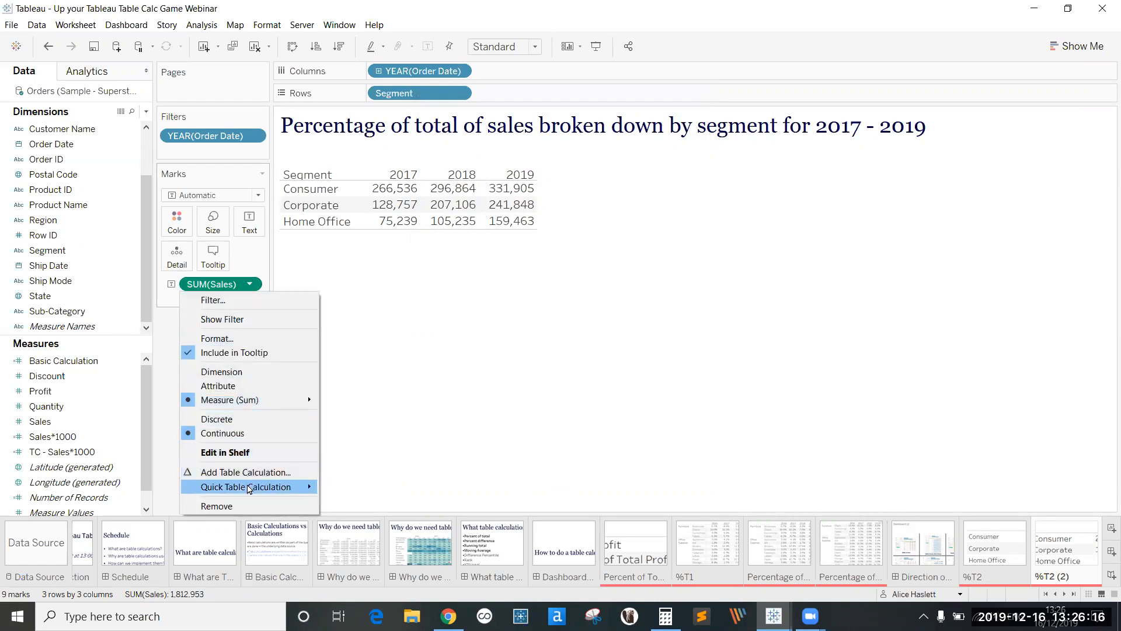
{"action": "mouse_move", "coordinate": [250, 488]}
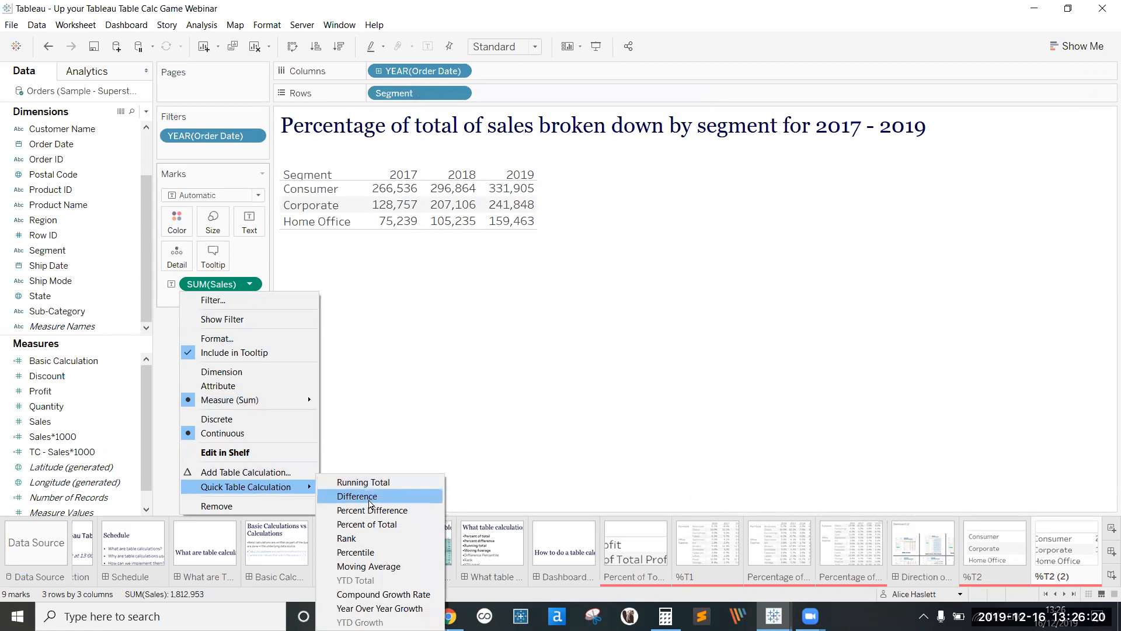
{"action": "left_click", "coordinate": [370, 524]}
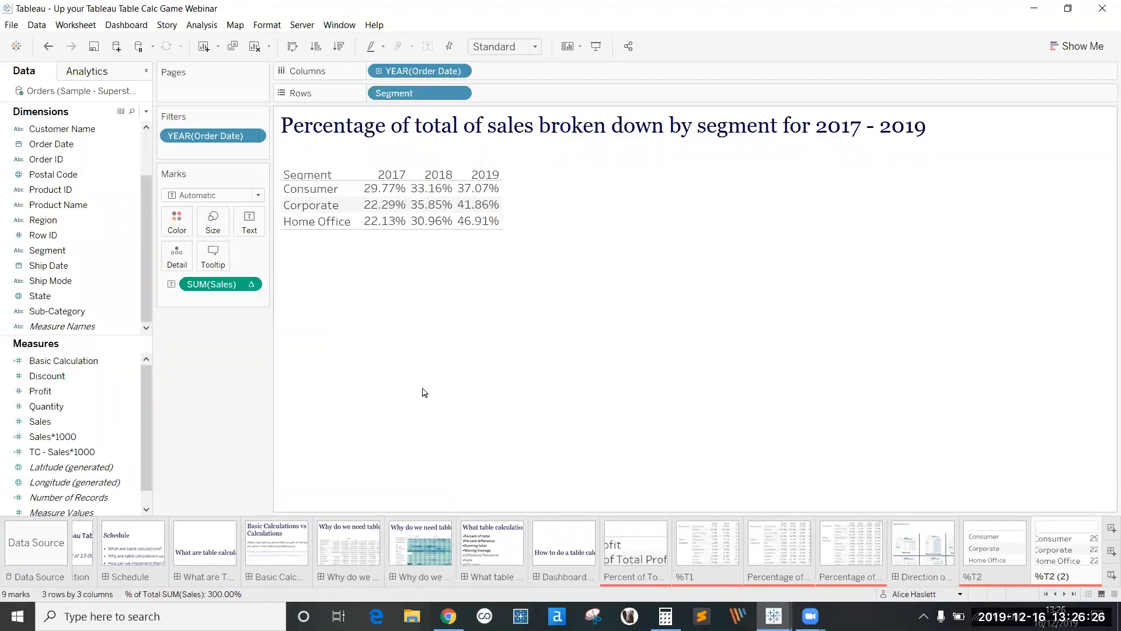
{"action": "left_click", "coordinate": [250, 285]}
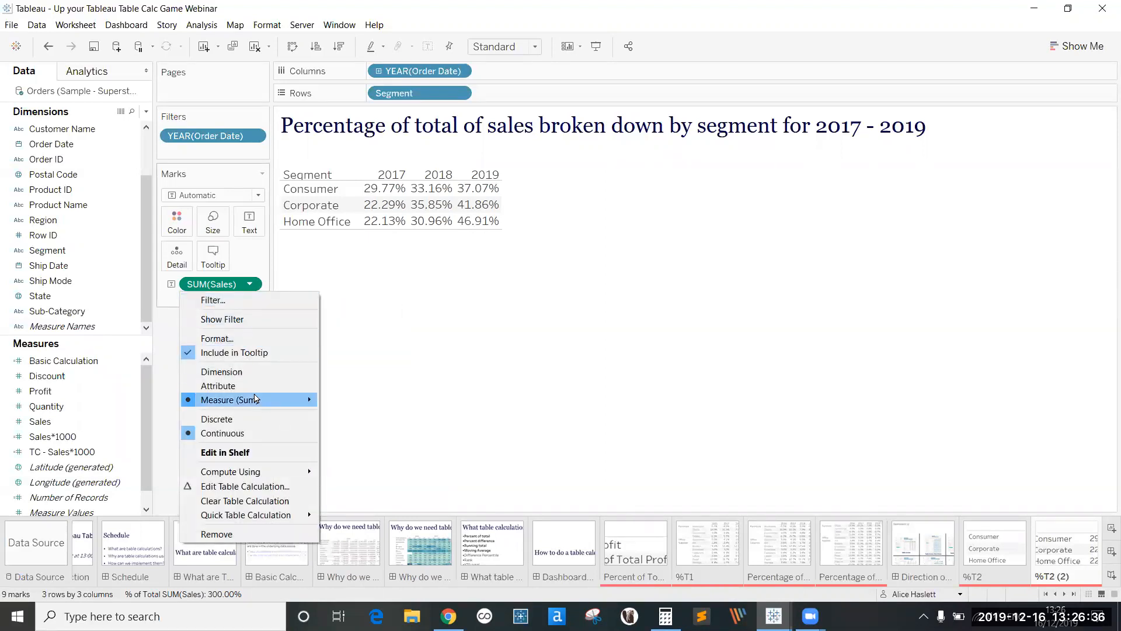
{"action": "mouse_move", "coordinate": [245, 472]}
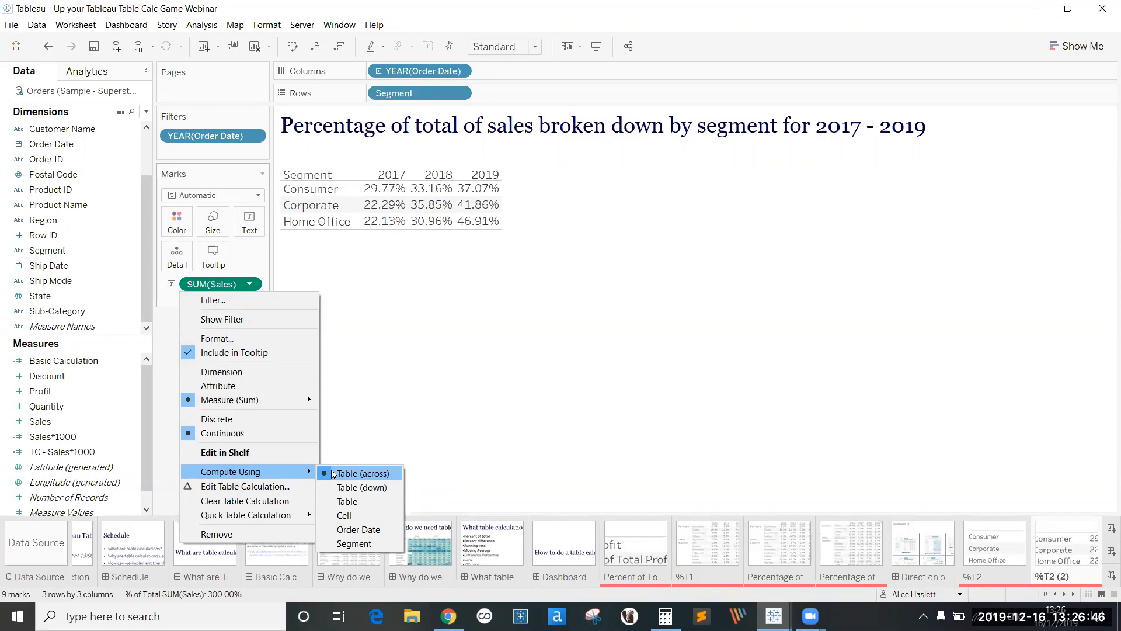
{"action": "left_click", "coordinate": [388, 425]}
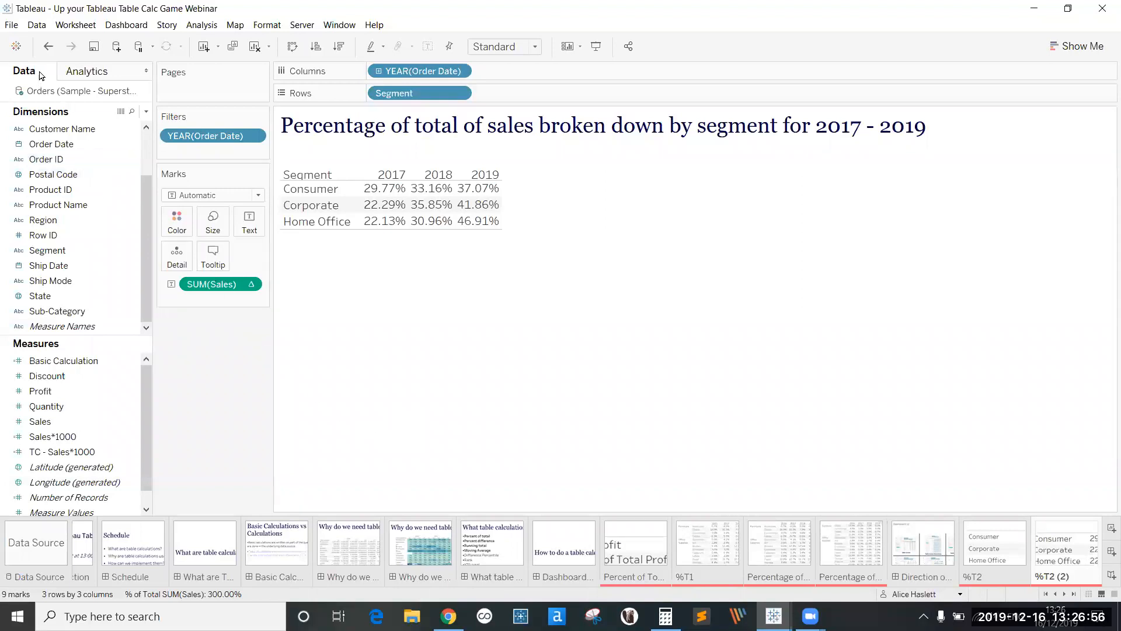
Step: Add grand totals to the table and set the SUM(Sales) calculation to compute using Table (down)
{"action": "left_click", "coordinate": [123, 71]}
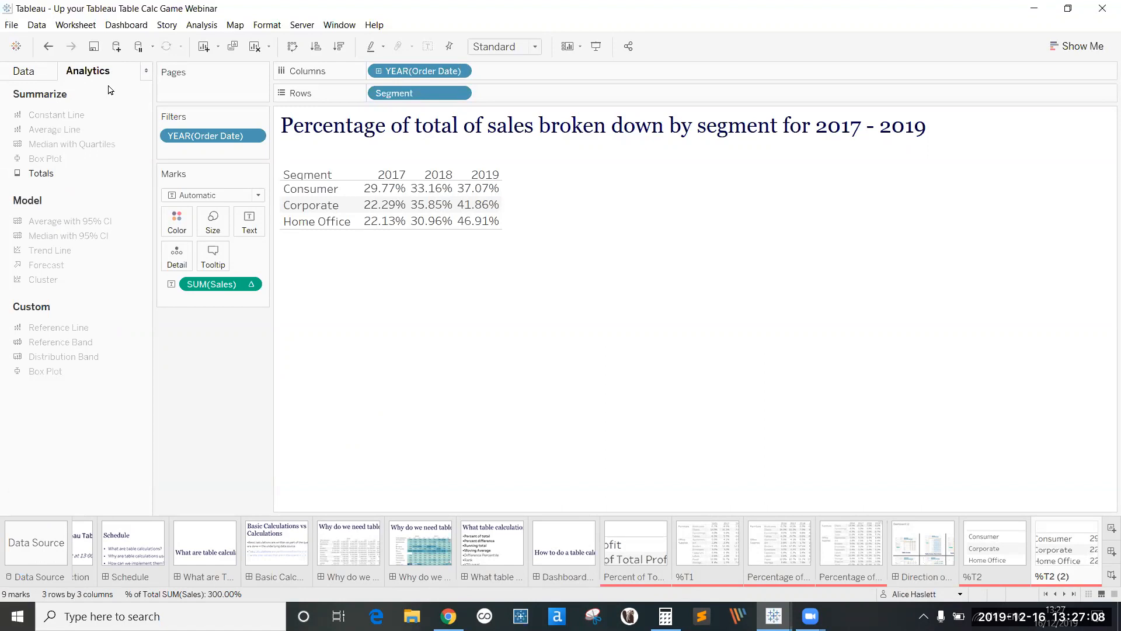
{"action": "double_click", "coordinate": [42, 175]}
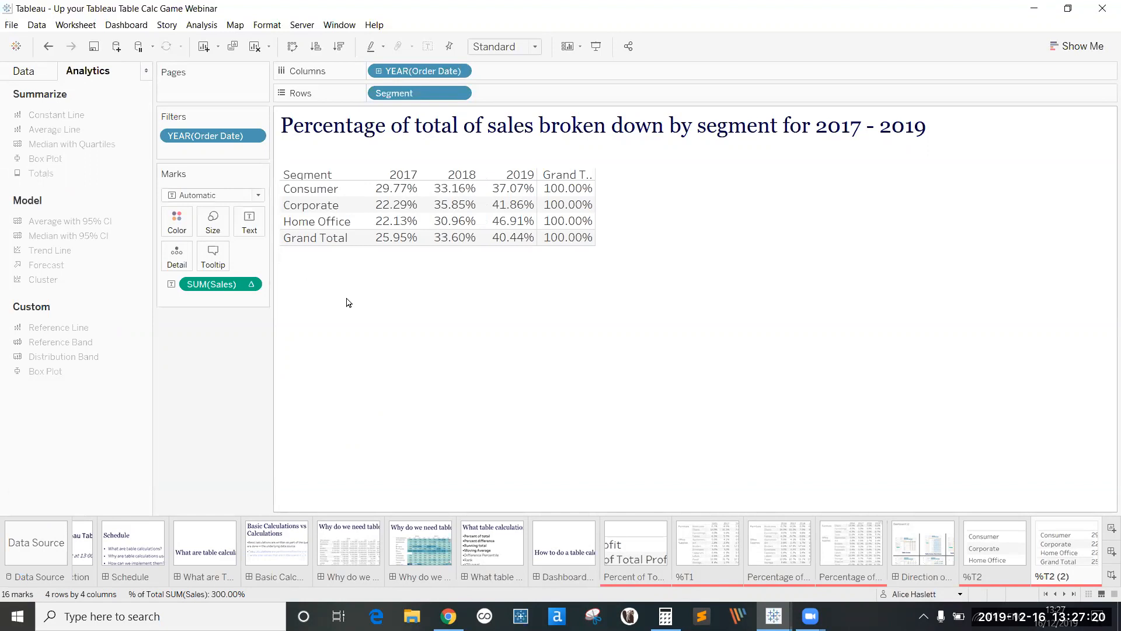
{"action": "left_click", "coordinate": [249, 284]}
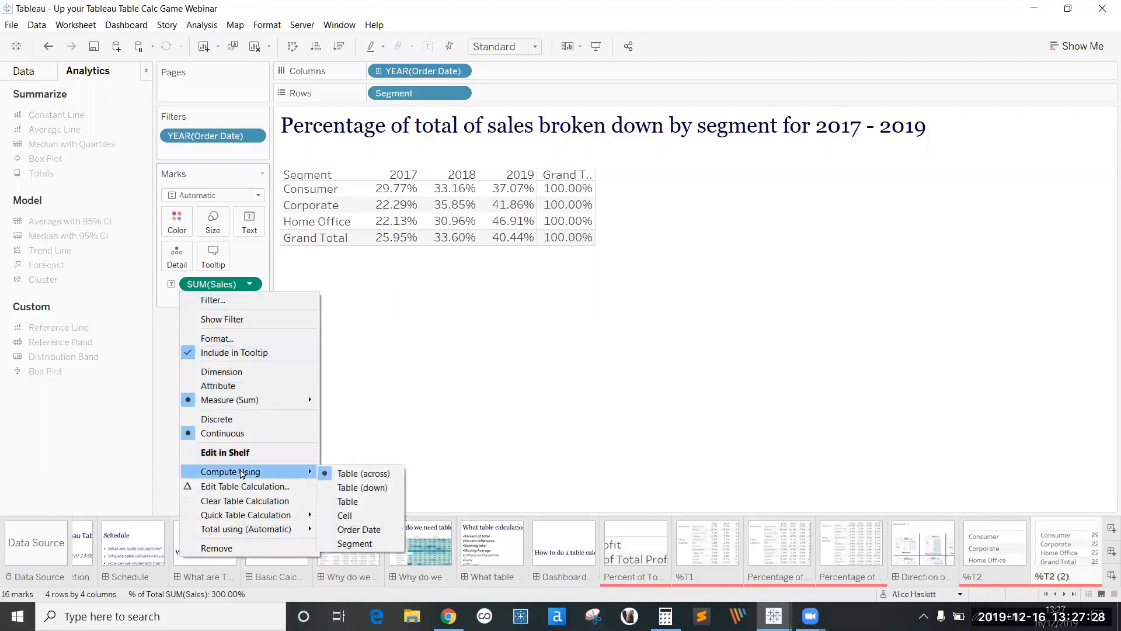
{"action": "left_click", "coordinate": [336, 490]}
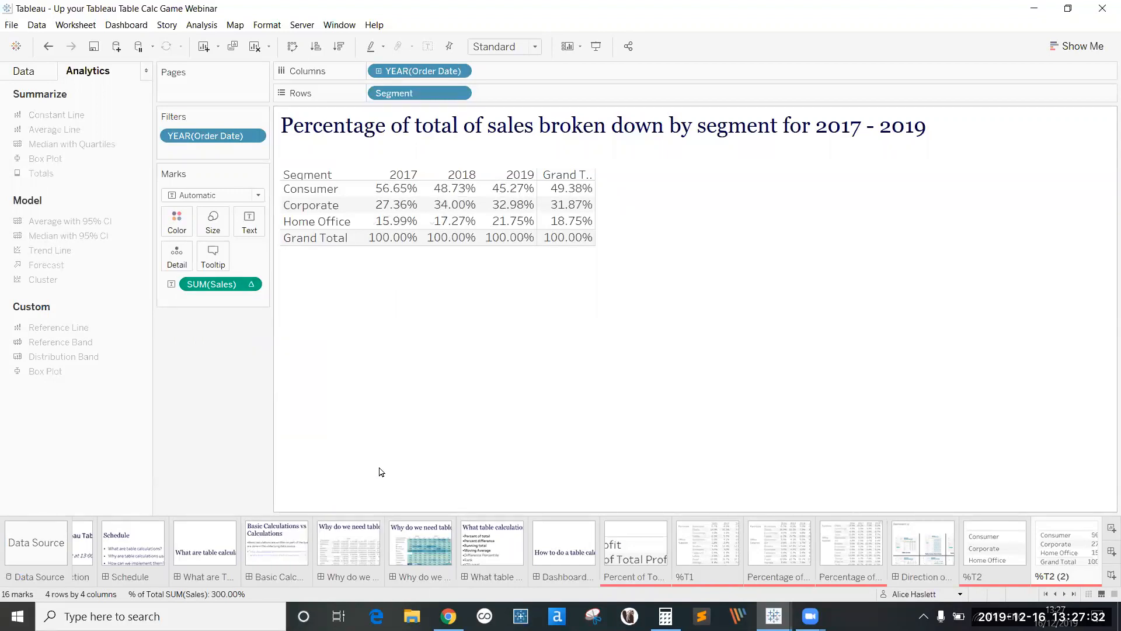
Step: Compare the table with the finished %T2 worksheet and return to %T2 (2)
{"action": "left_click", "coordinate": [985, 537]}
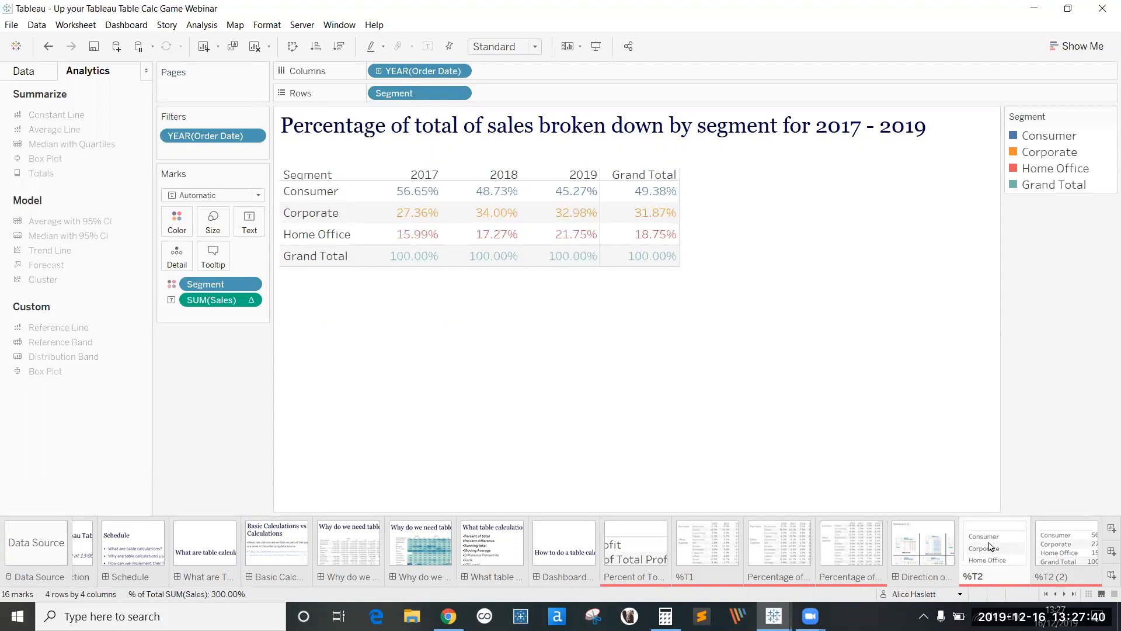
{"action": "right_click", "coordinate": [1050, 552]}
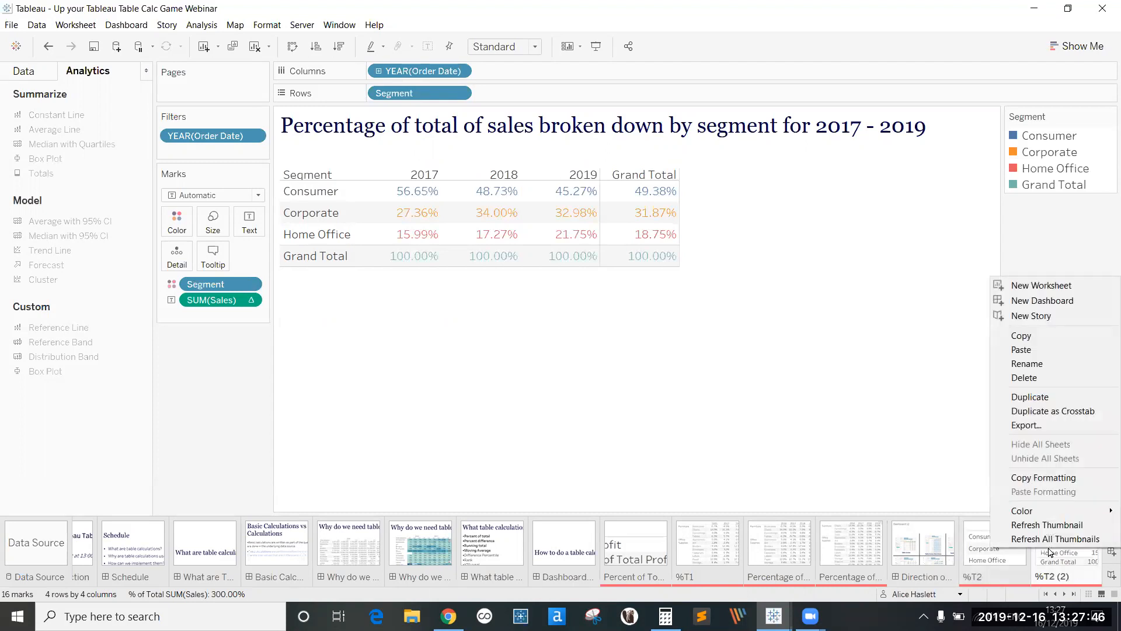
{"action": "left_click", "coordinate": [1050, 552]}
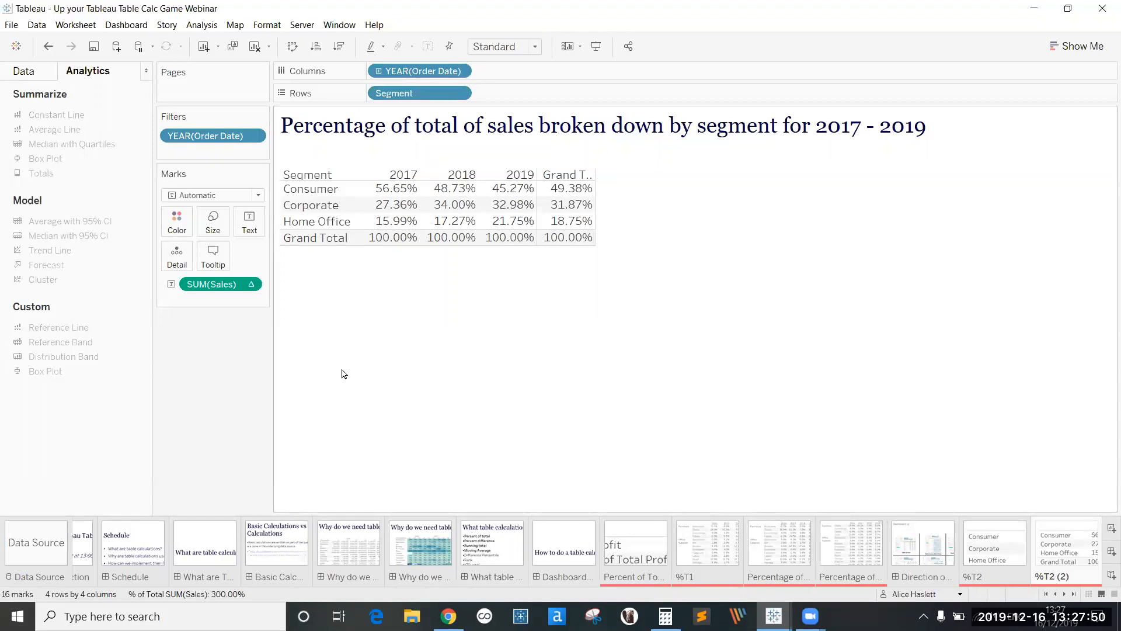
Step: Color the table values by Segment and check the color assignment options without changing them
{"action": "left_click", "coordinate": [24, 73]}
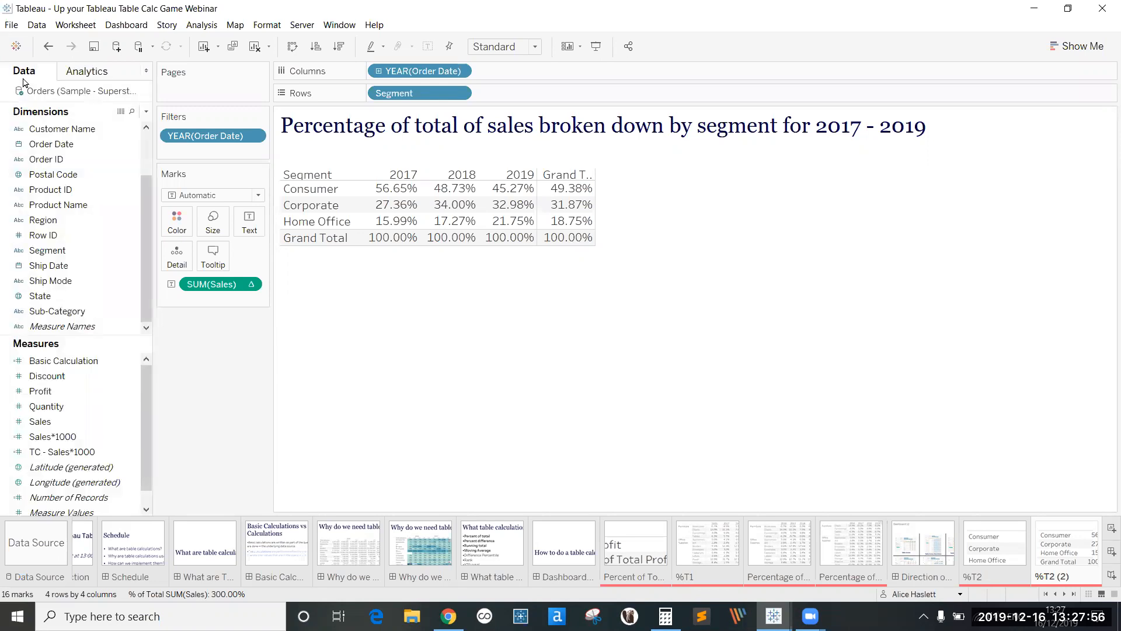
{"action": "left_click", "coordinate": [55, 235]}
{"action": "left_click", "coordinate": [56, 252]}
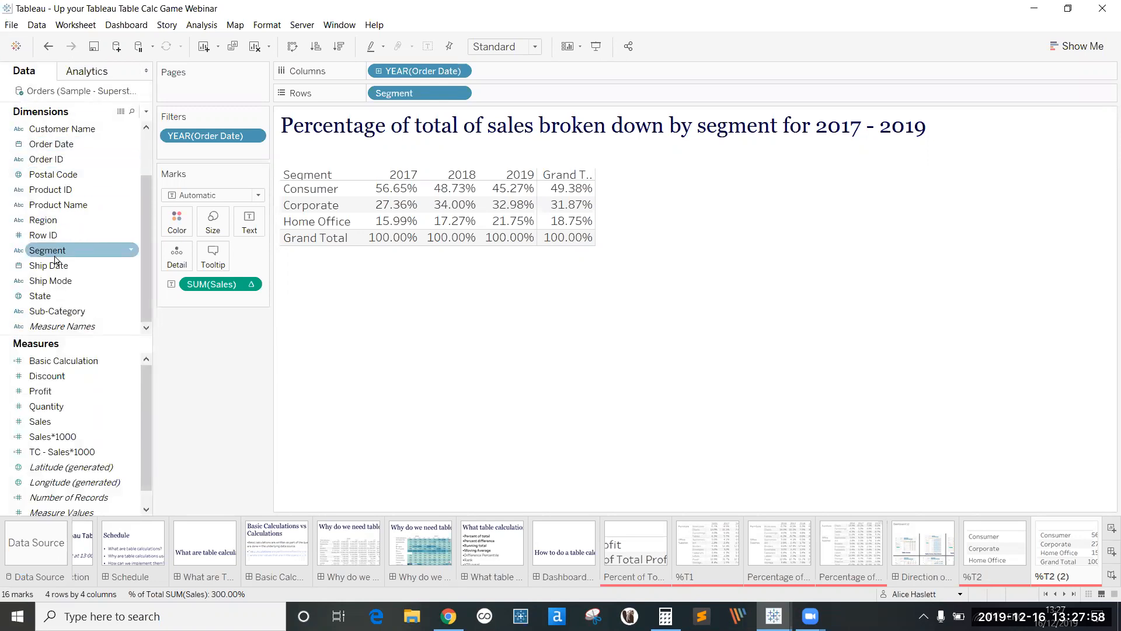
{"action": "left_click_drag", "start_coordinate": [55, 260], "coordinate": [176, 234]}
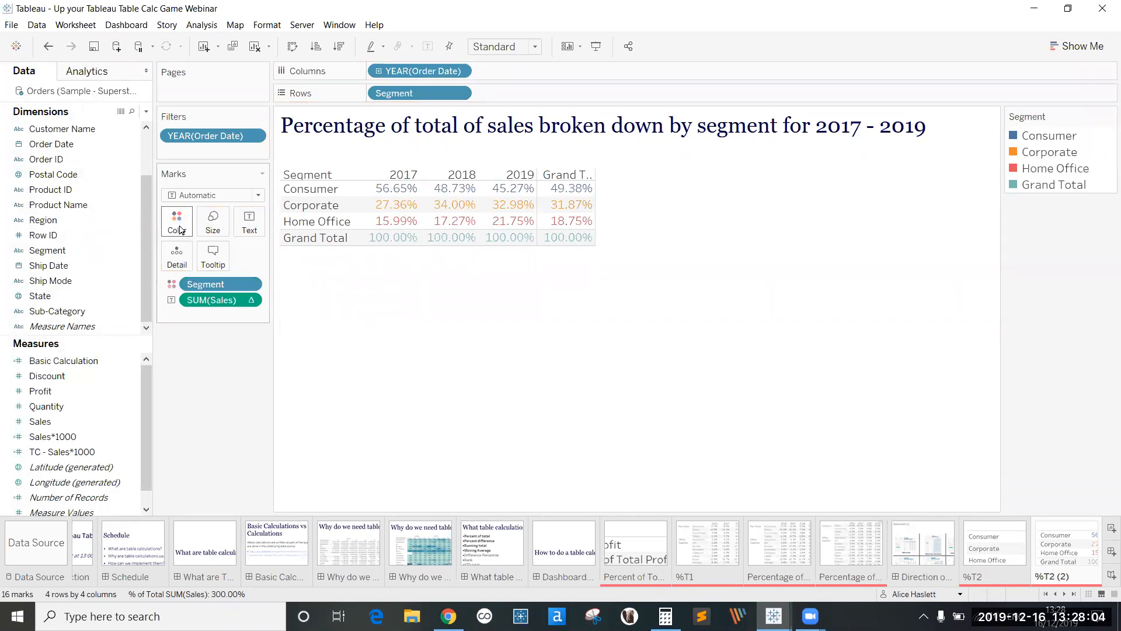
{"action": "left_click", "coordinate": [180, 229]}
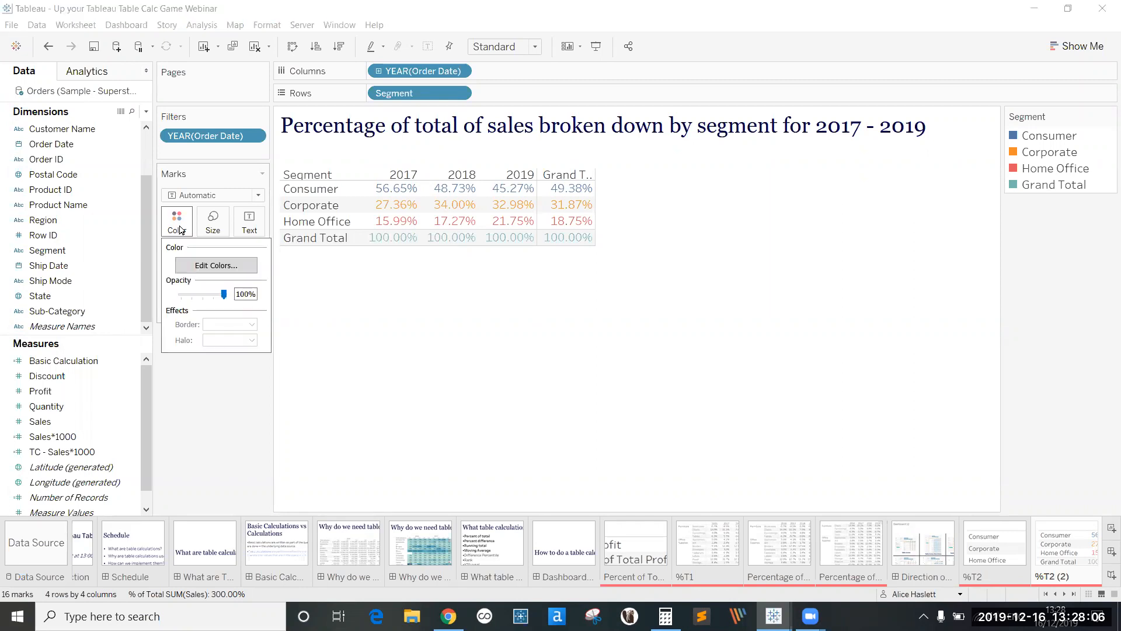
{"action": "left_click", "coordinate": [184, 267]}
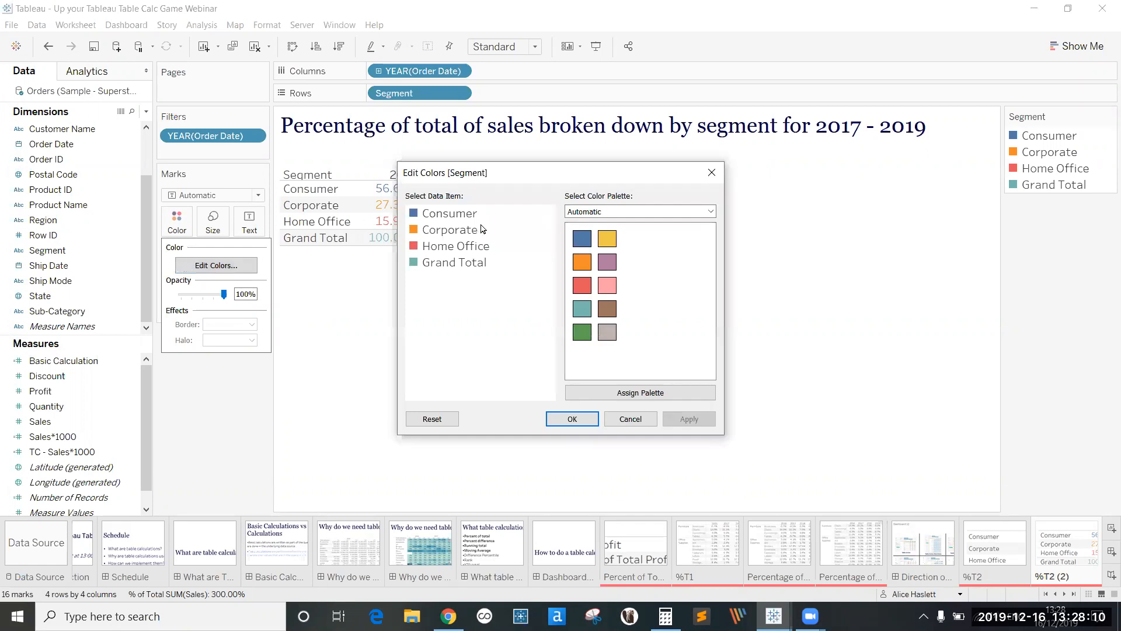
{"action": "left_click", "coordinate": [711, 175]}
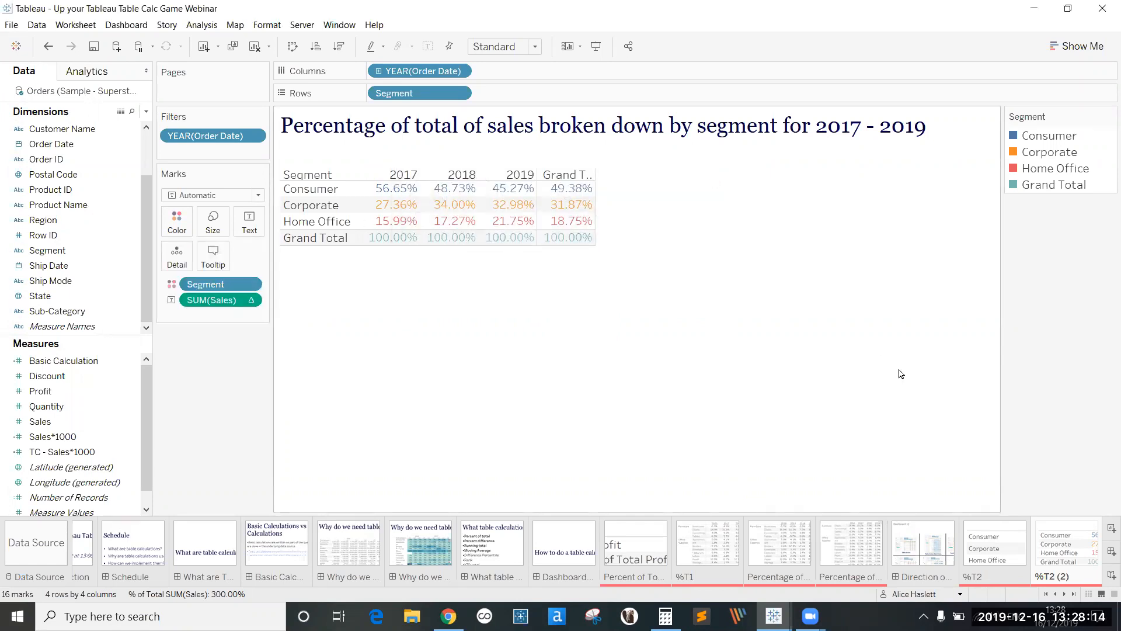
Step: Review the stacked bar version of the sales percentages on the %T5 worksheet and return to %T2 (2)
{"action": "left_click", "coordinate": [1064, 594]}
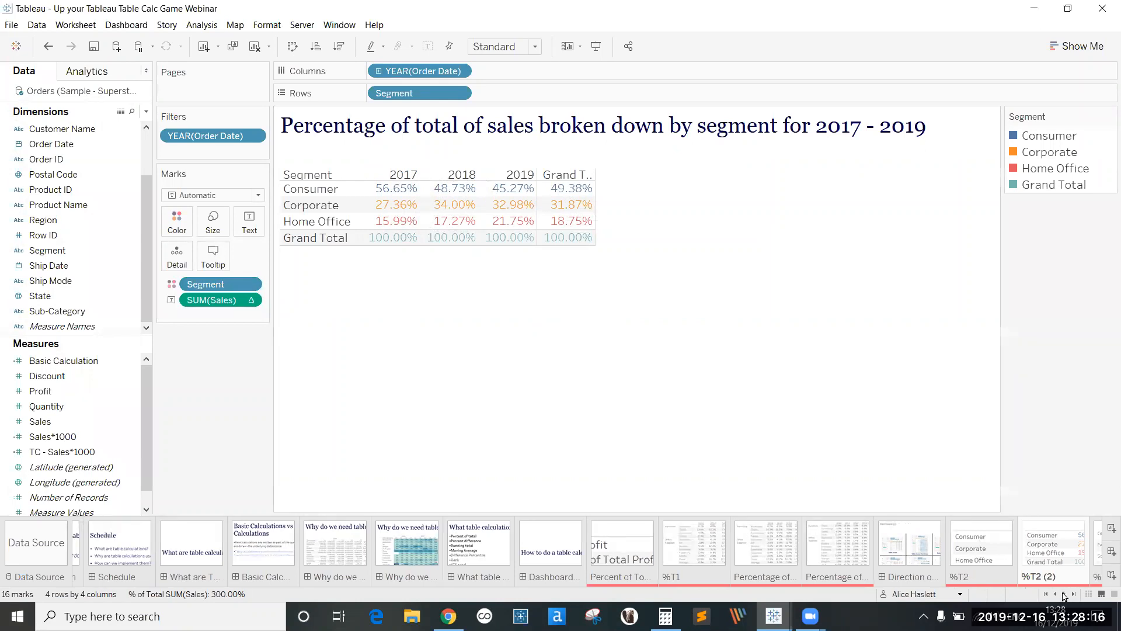
{"action": "left_click", "coordinate": [1064, 594]}
{"action": "left_click", "coordinate": [1064, 594]}
{"action": "left_click", "coordinate": [1064, 593]}
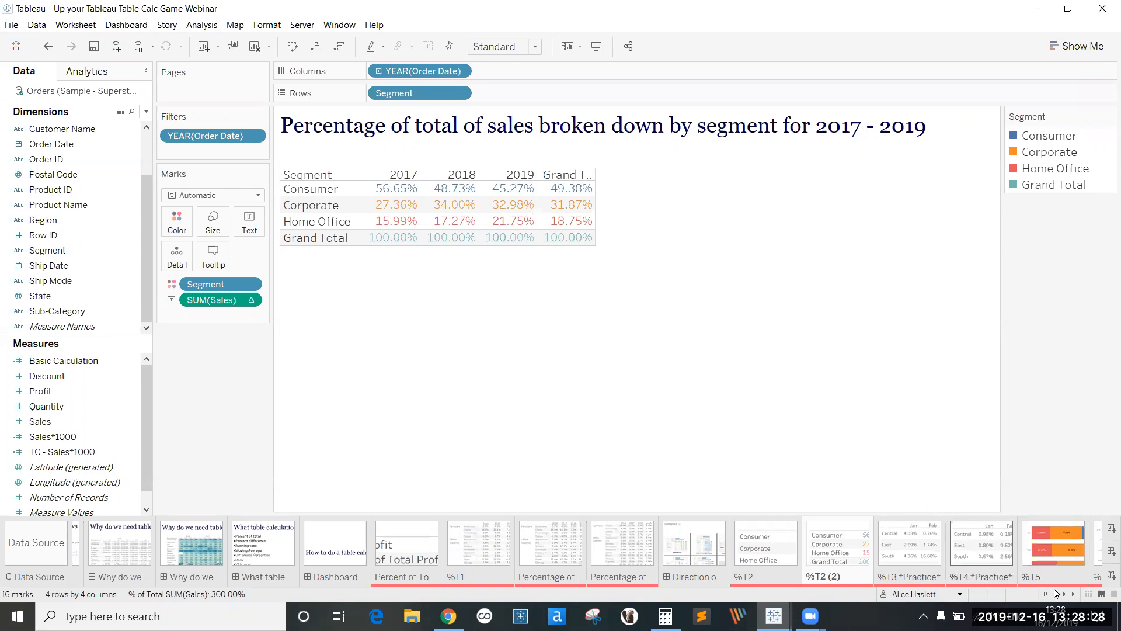
{"action": "left_click", "coordinate": [1038, 563]}
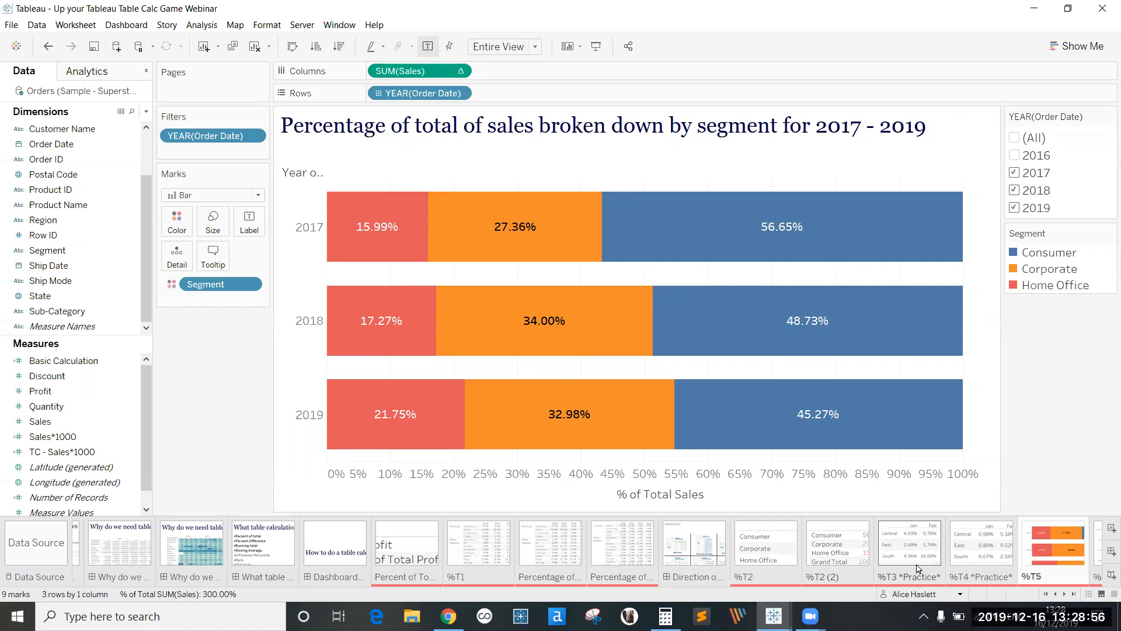
{"action": "left_click", "coordinate": [852, 569]}
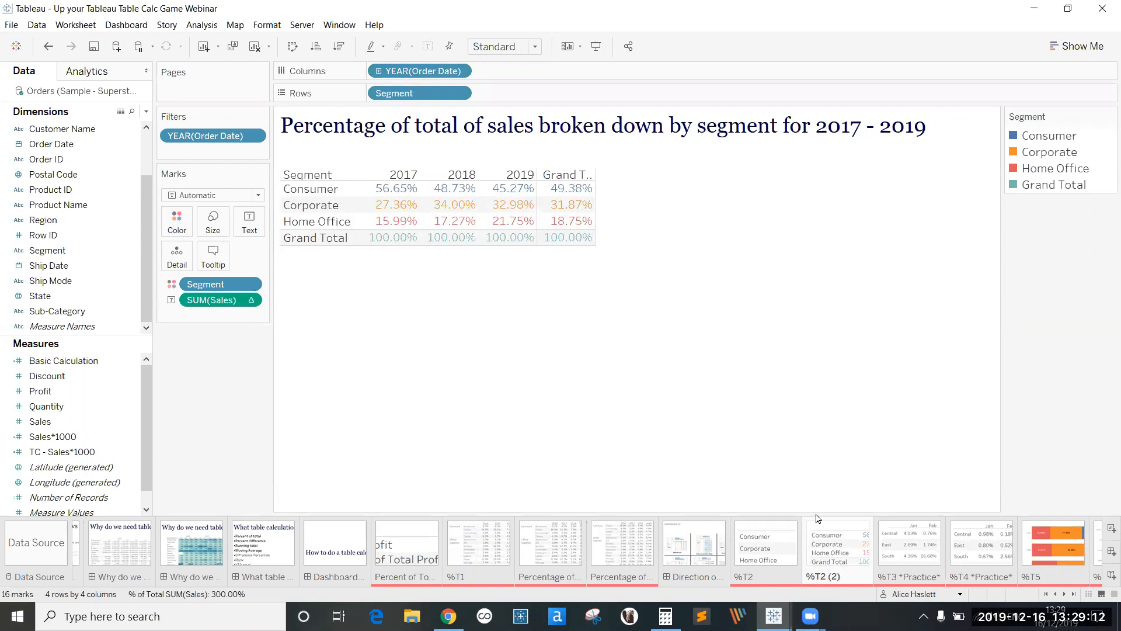
Step: Rename the %T2 (2) worksheet as "Percentage of total sales broken down by segment for 2017 - 2019"
{"action": "double_click", "coordinate": [834, 573]}
{"action": "type", "text": "Perce"}
{"action": "type", "text": "ntage of total sal"}
{"action": "type", "text": "es broken down"}
{"action": "type", "text": " by segment f"}
{"action": "type", "text": "or 2017 "}
{"action": "type", "text": "- 2019"}
{"action": "key", "text": "Return"}
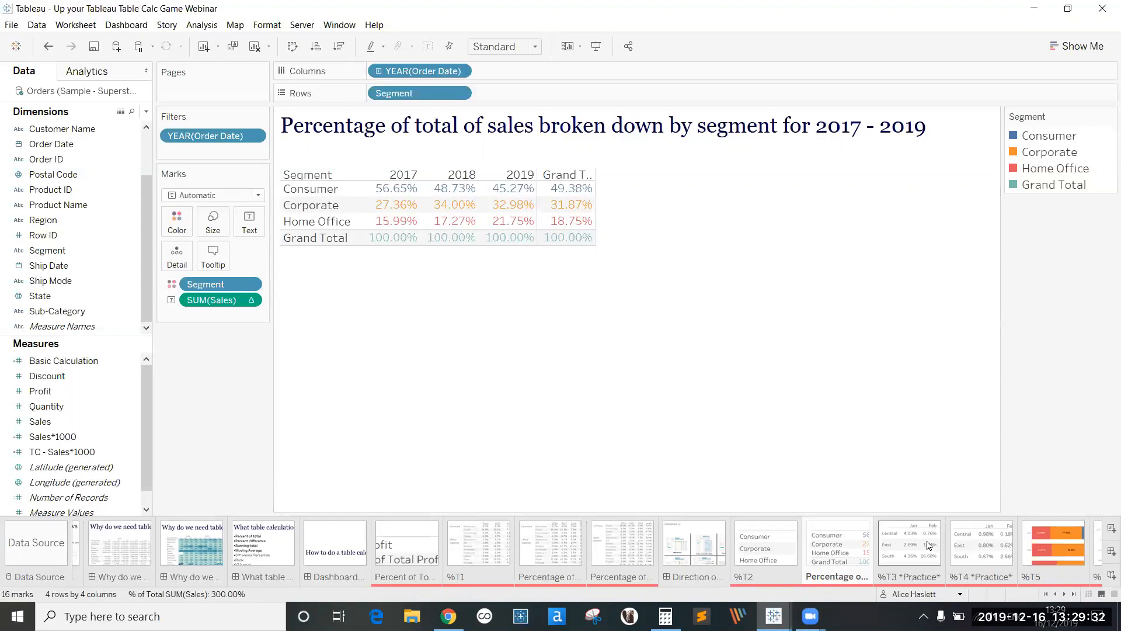
Step: Compare the %T5 bar chart with the renamed segment percentage table
{"action": "left_click", "coordinate": [1037, 549]}
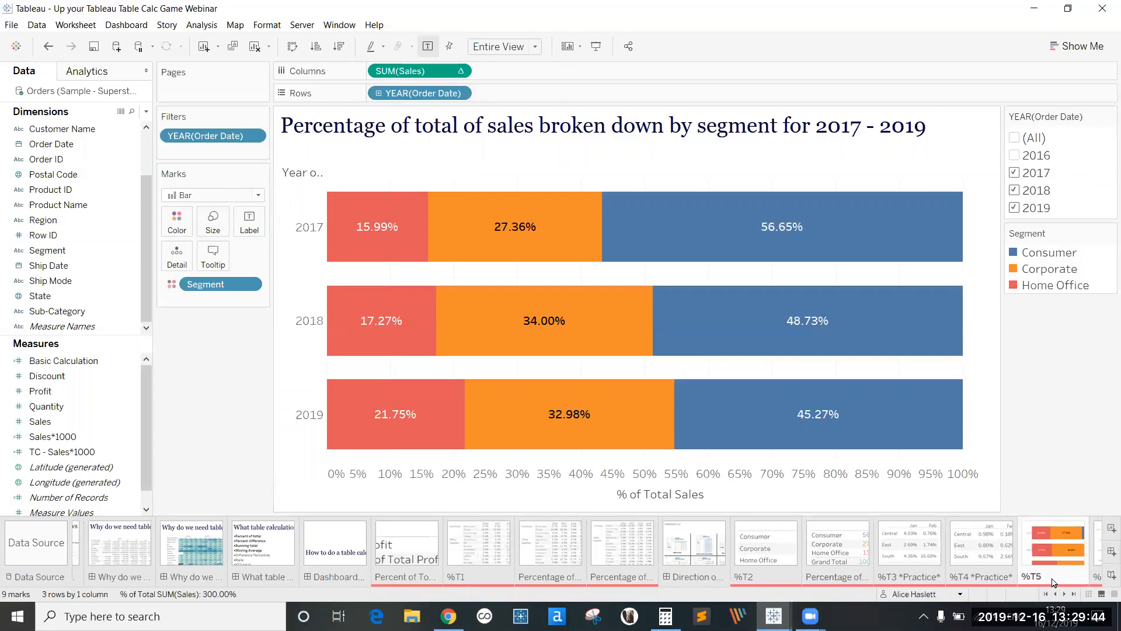
{"action": "left_click", "coordinate": [855, 553]}
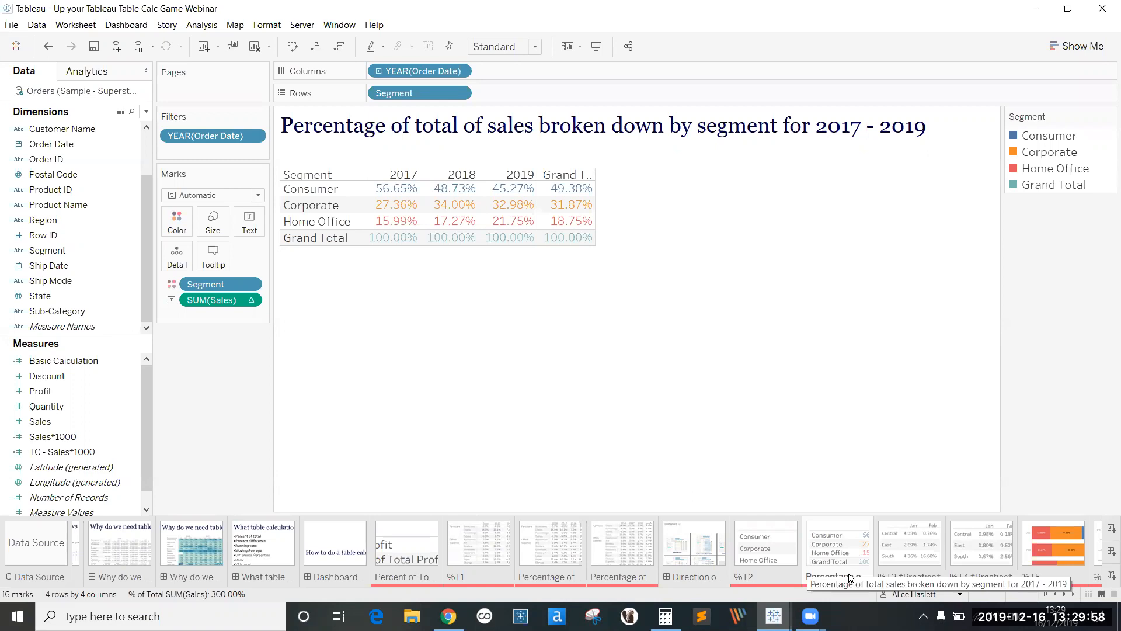
Step: Duplicate the segment percentage table worksheet and chart the copy with SUM(Sales) on Rows and Segment only on Color
{"action": "right_click", "coordinate": [849, 577]}
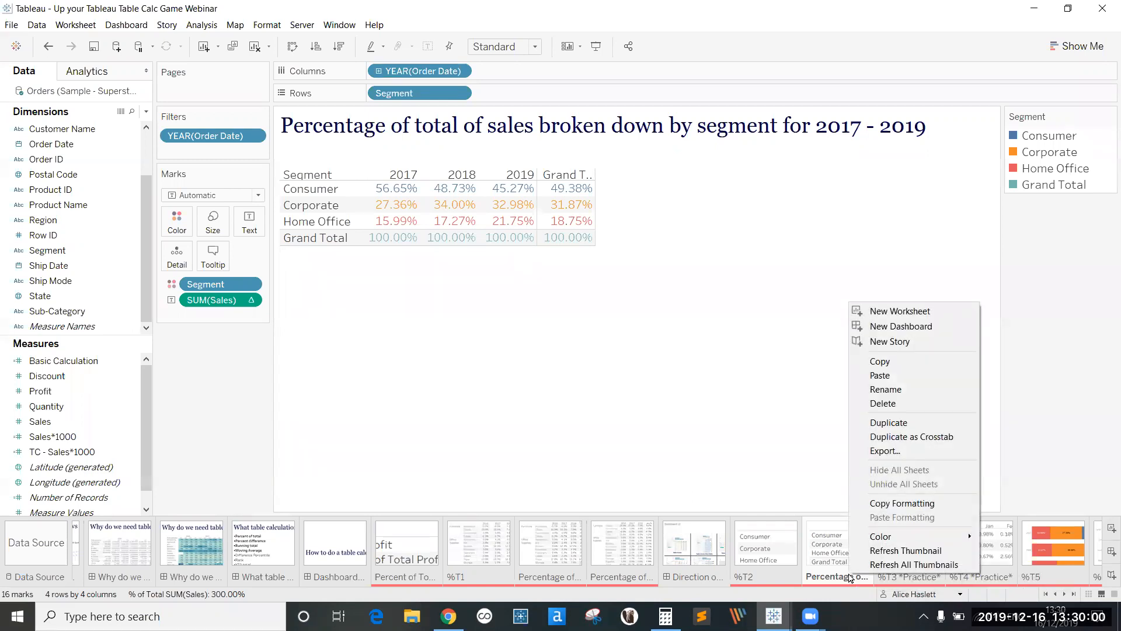
{"action": "left_click", "coordinate": [890, 423]}
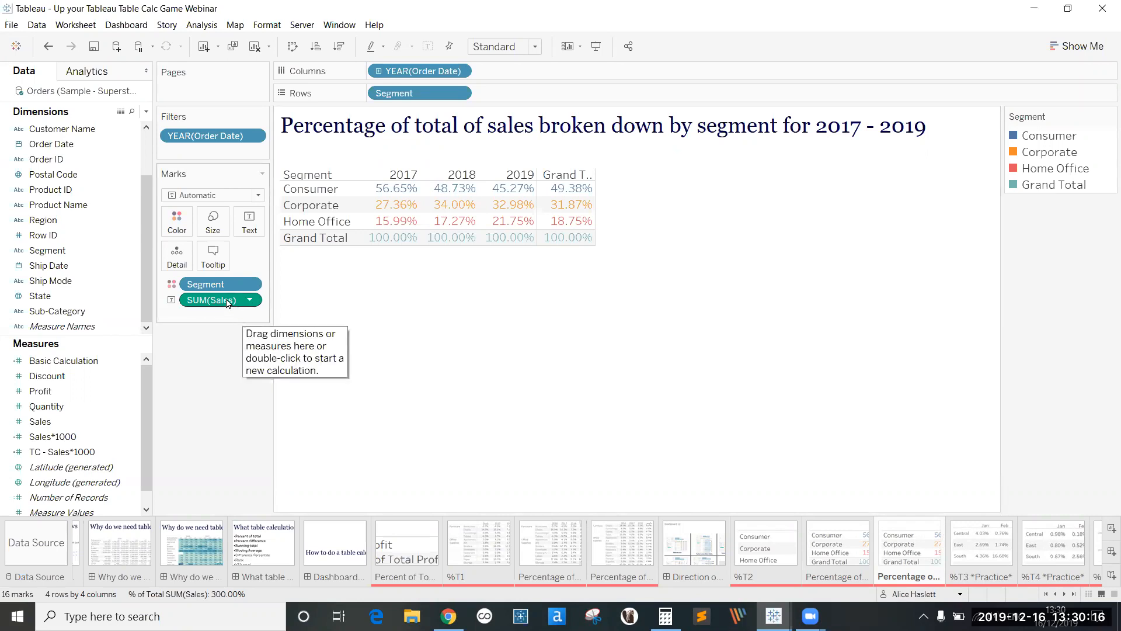
{"action": "mouse_move", "coordinate": [227, 302]}
{"action": "left_mouse_down"}
{"action": "mouse_move", "coordinate": [467, 144]}
{"action": "mouse_move", "coordinate": [514, 88]}
{"action": "mouse_move", "coordinate": [511, 97]}
{"action": "left_mouse_up"}
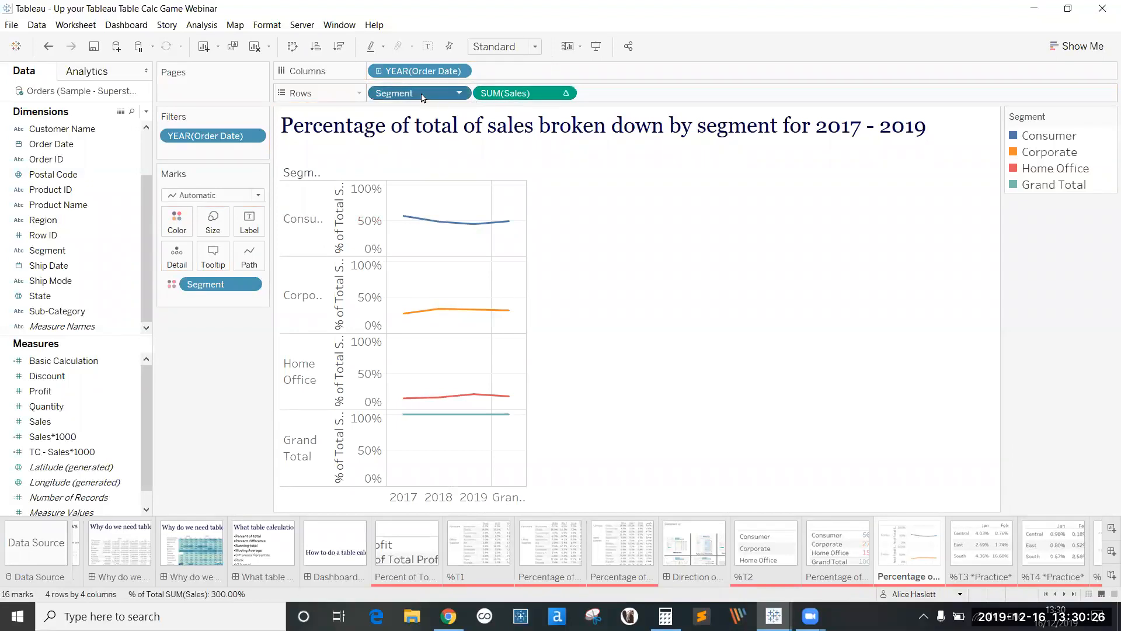
{"action": "left_click_drag", "start_coordinate": [423, 97], "coordinate": [177, 230]}
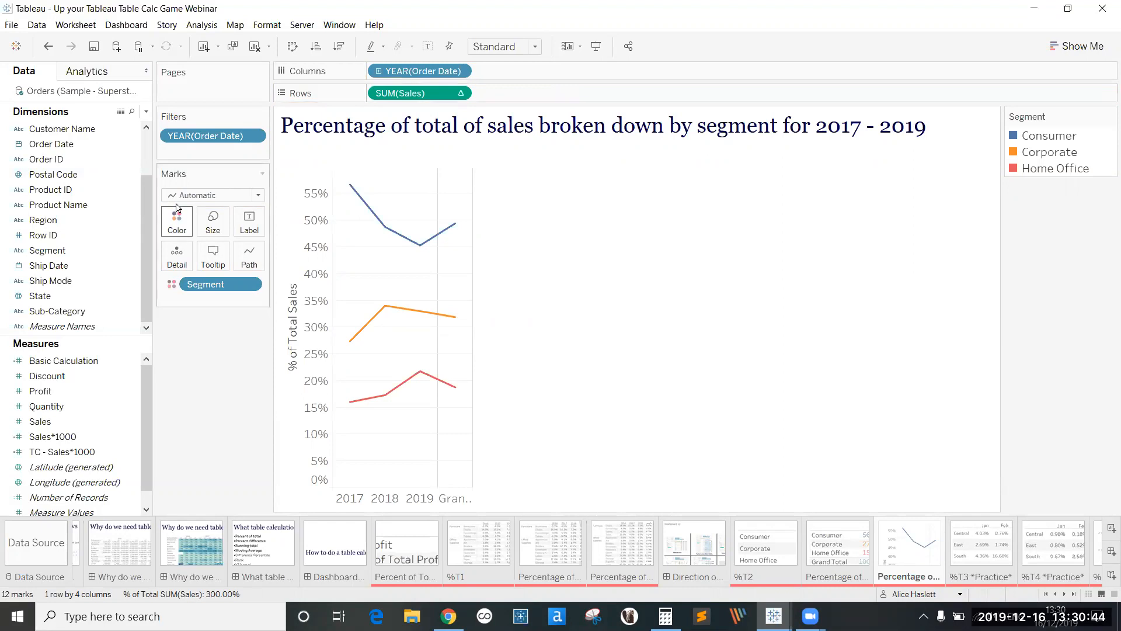
Step: Remove the row and column grand totals from the duplicated sales percentage chart
{"action": "left_click", "coordinate": [202, 25]}
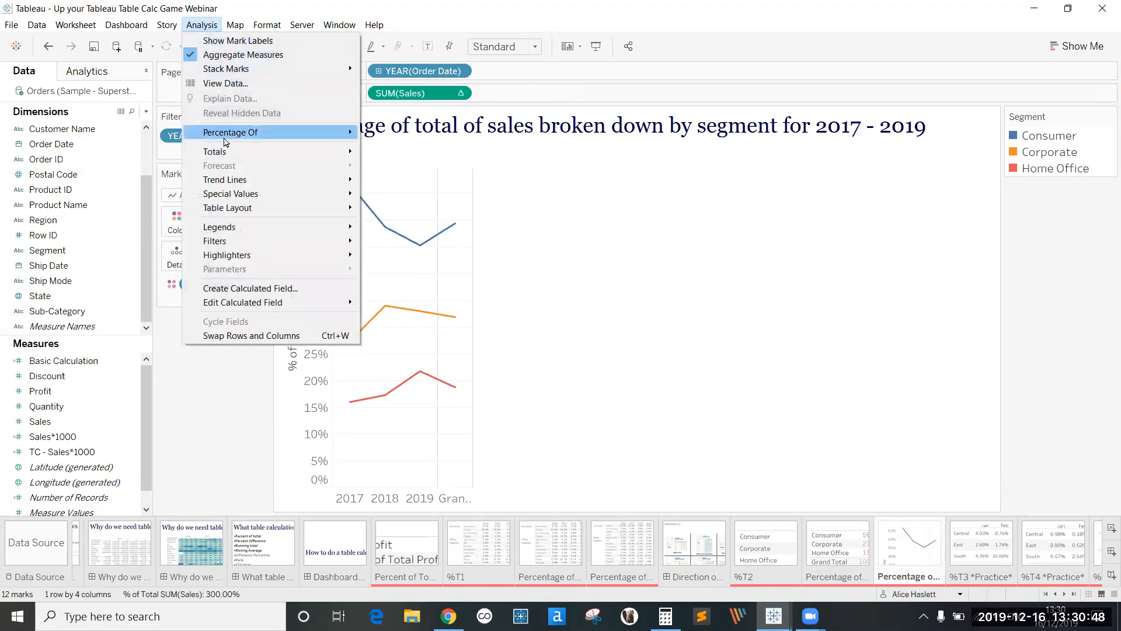
{"action": "mouse_move", "coordinate": [225, 153]}
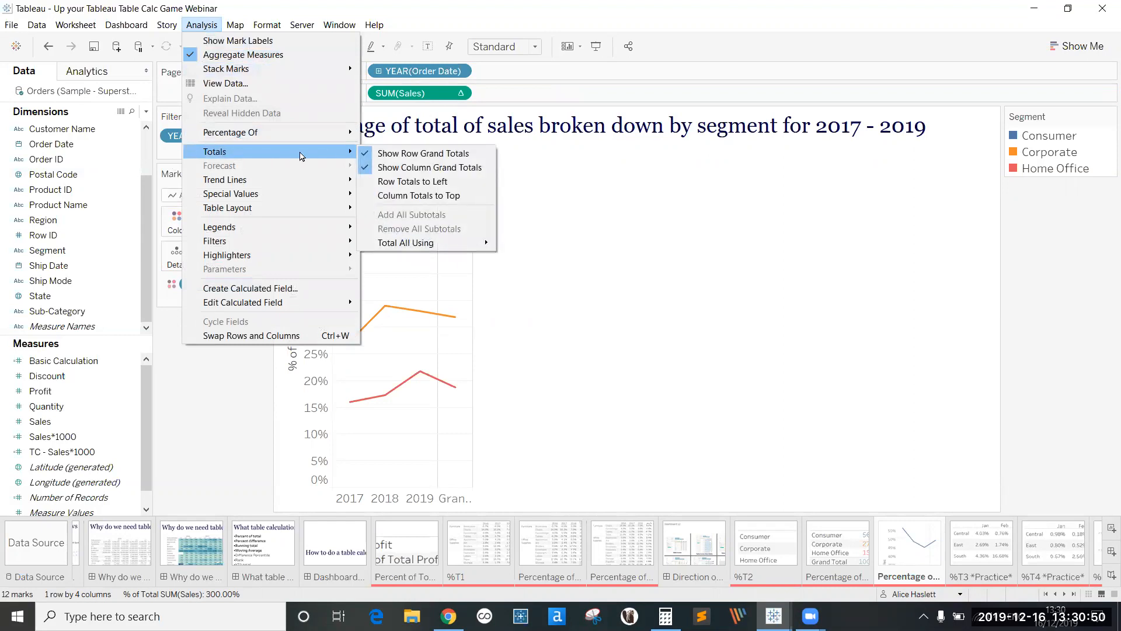
{"action": "left_click", "coordinate": [451, 154]}
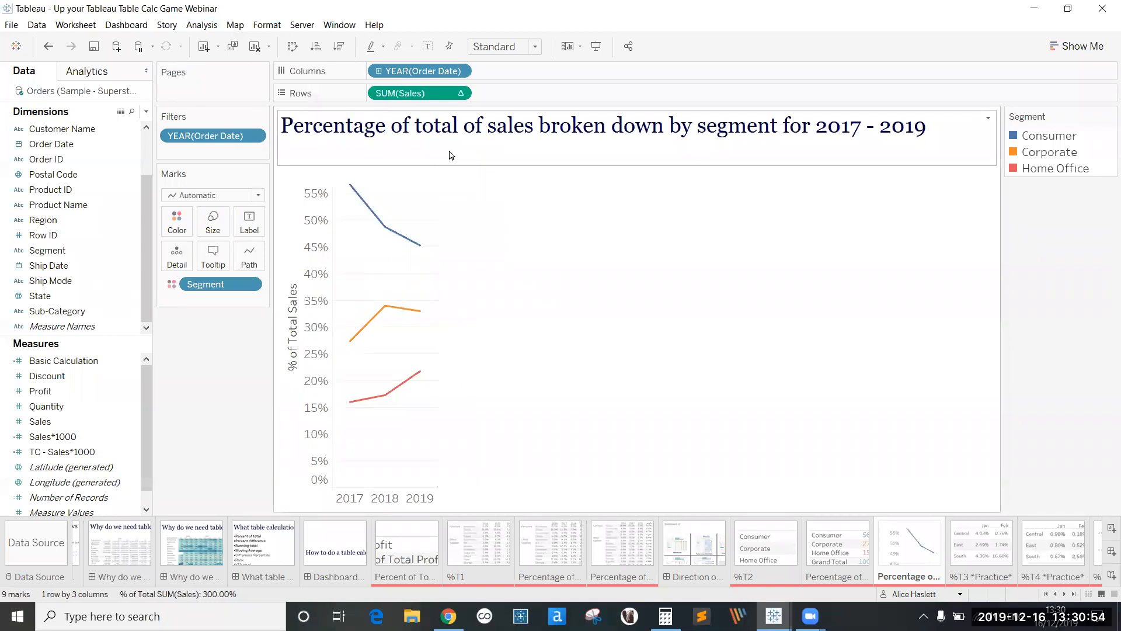
{"action": "left_click", "coordinate": [202, 24]}
{"action": "mouse_move", "coordinate": [252, 154]}
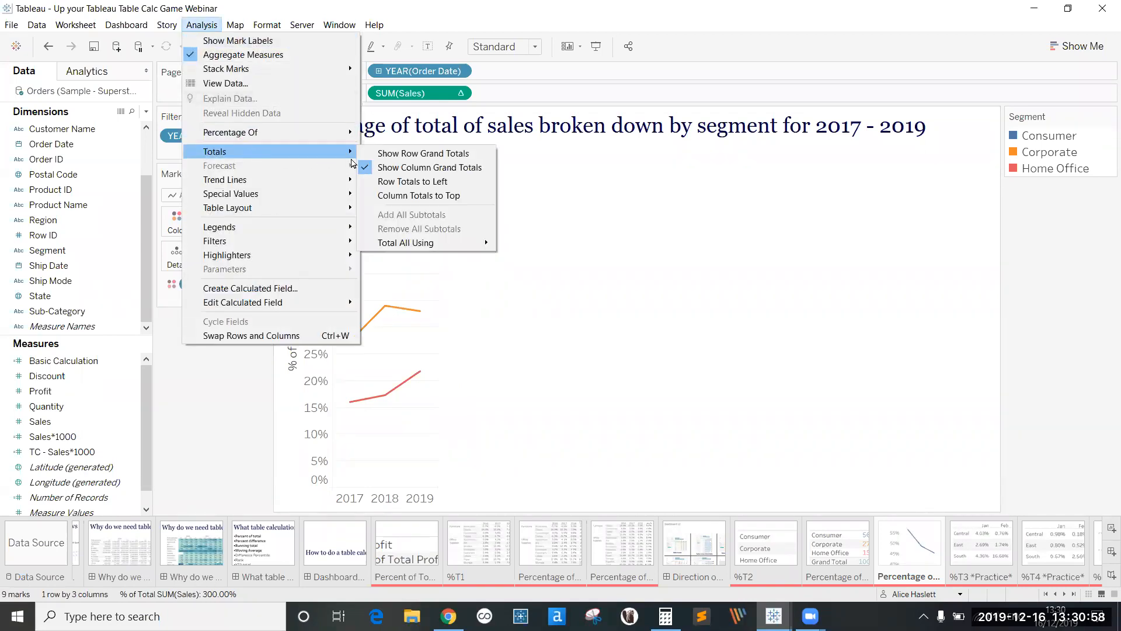
{"action": "left_click", "coordinate": [432, 168]}
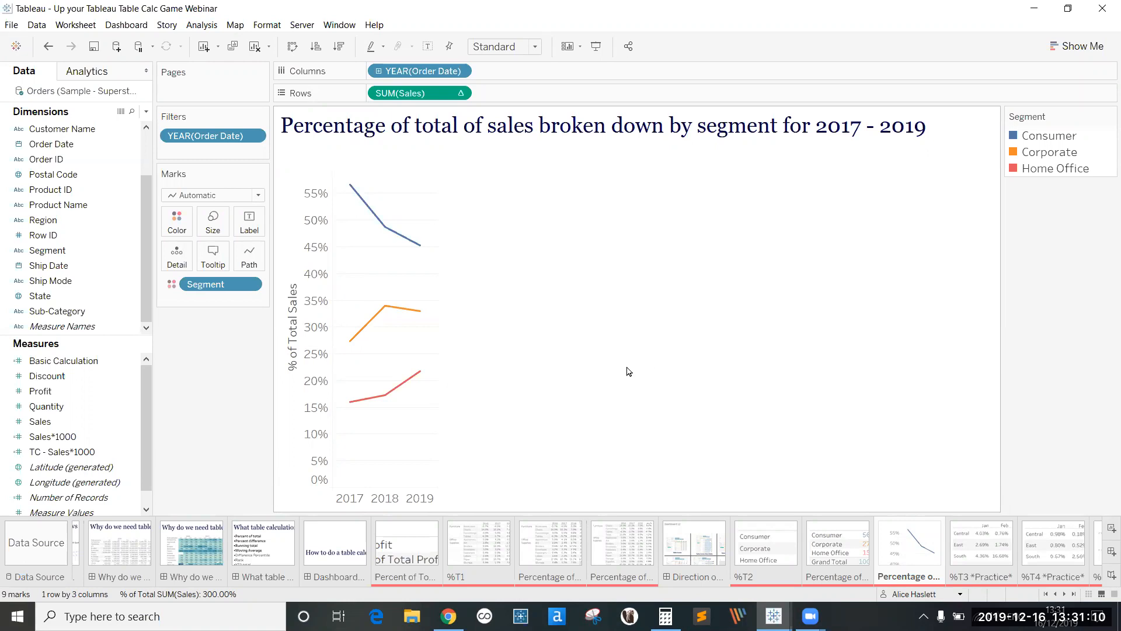
Step: Change the mark type to Bar and compute the SUM(Sales) percentage of total using Segment
{"action": "left_click", "coordinate": [259, 196]}
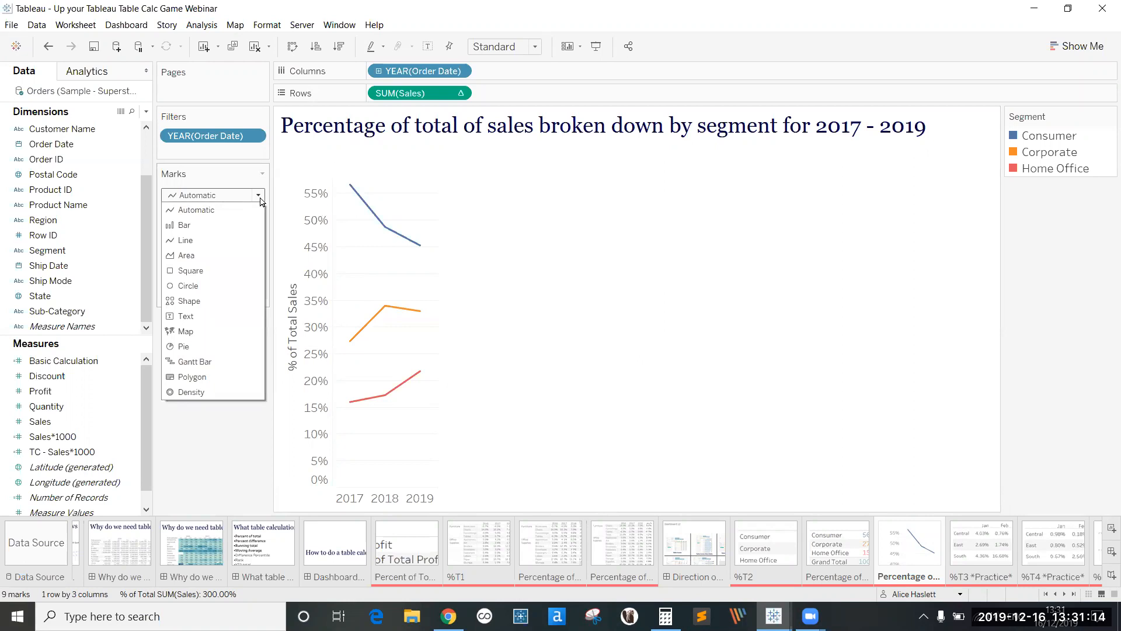
{"action": "left_click", "coordinate": [239, 224]}
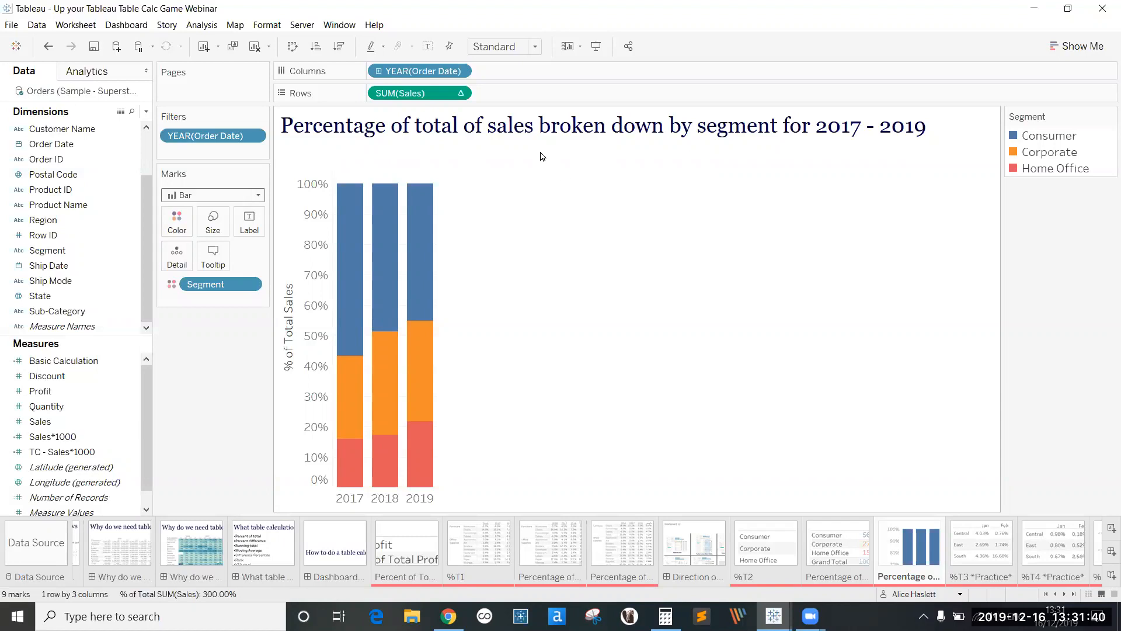
{"action": "mouse_move", "coordinate": [462, 98]}
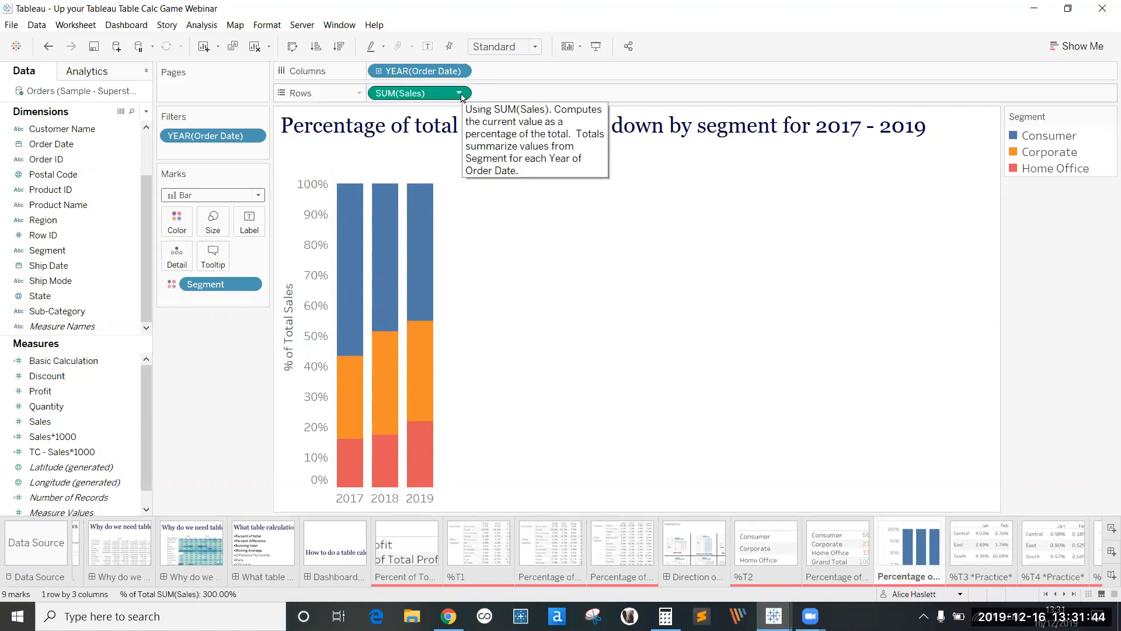
{"action": "left_click", "coordinate": [459, 94]}
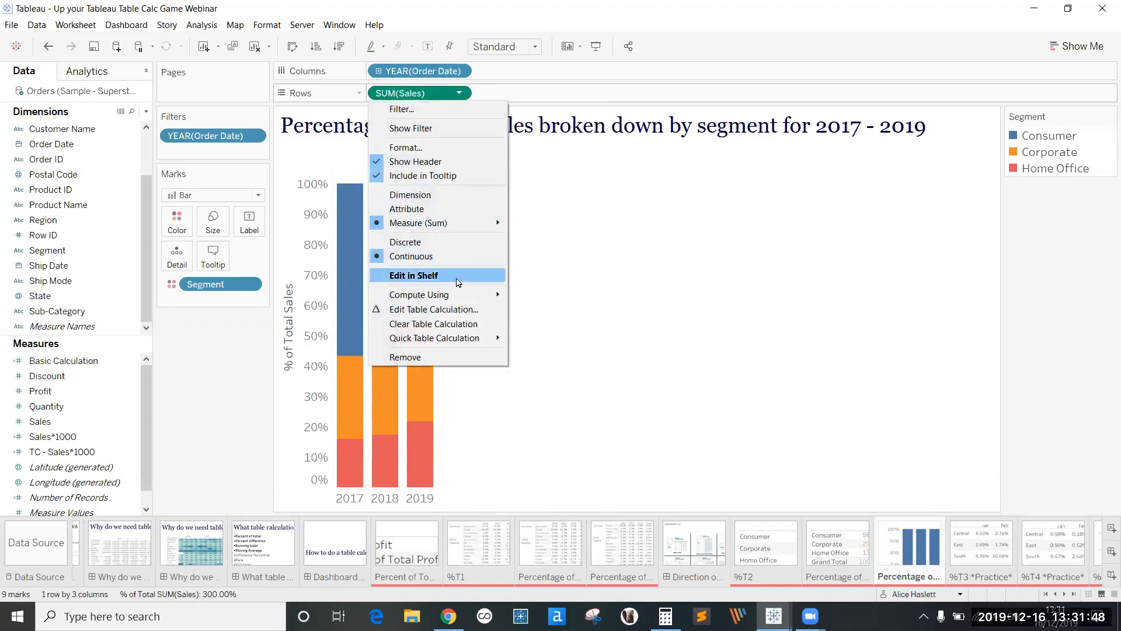
{"action": "mouse_move", "coordinate": [454, 301]}
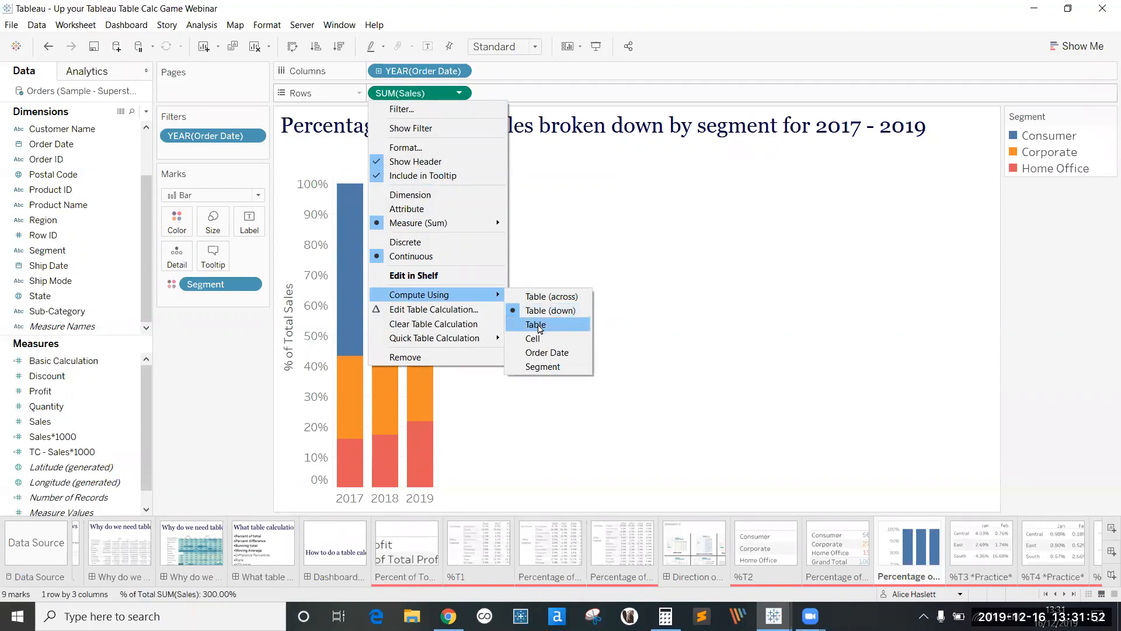
{"action": "left_click", "coordinate": [539, 367]}
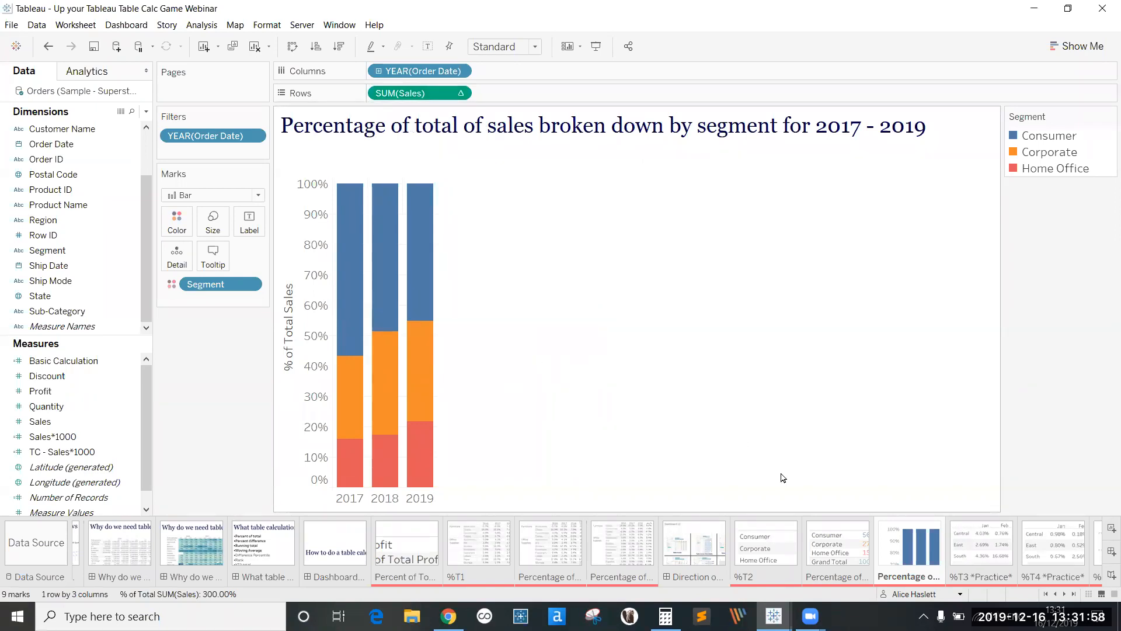
Step: Check the %T5 worksheet's layout and SUM(Sales) options, look at the segment table, and return to the new bar chart
{"action": "scroll", "coordinate": [956, 538], "scroll_direction": "down", "scroll_amount": 3}
{"action": "left_click", "coordinate": [954, 540]}
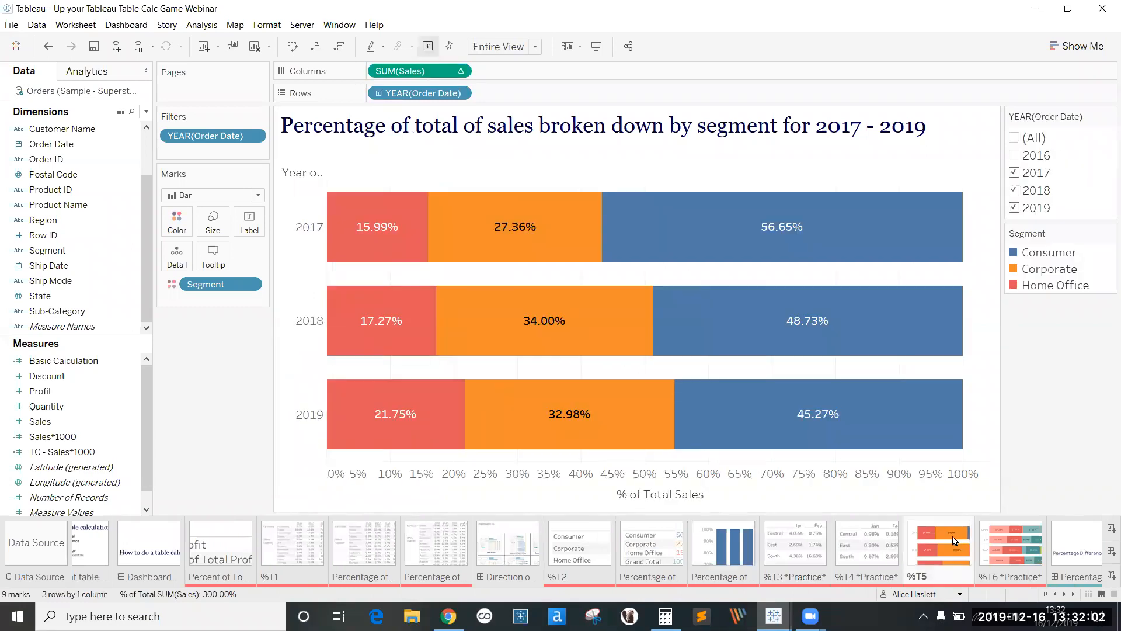
{"action": "left_click", "coordinate": [459, 71]}
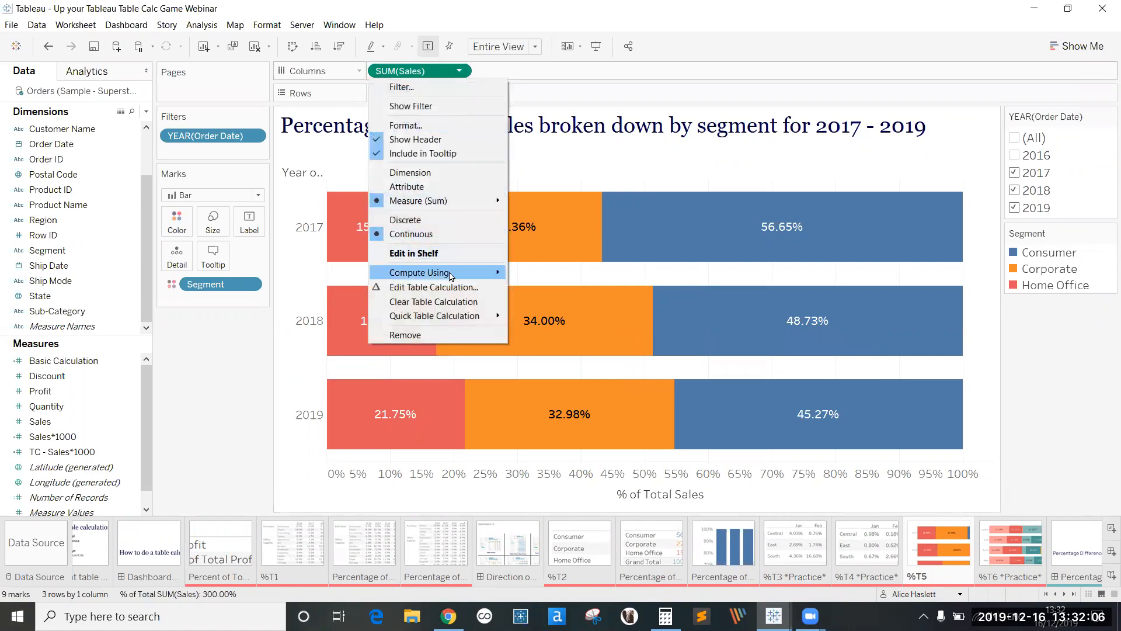
{"action": "left_click", "coordinate": [177, 438]}
{"action": "left_click", "coordinate": [676, 542]}
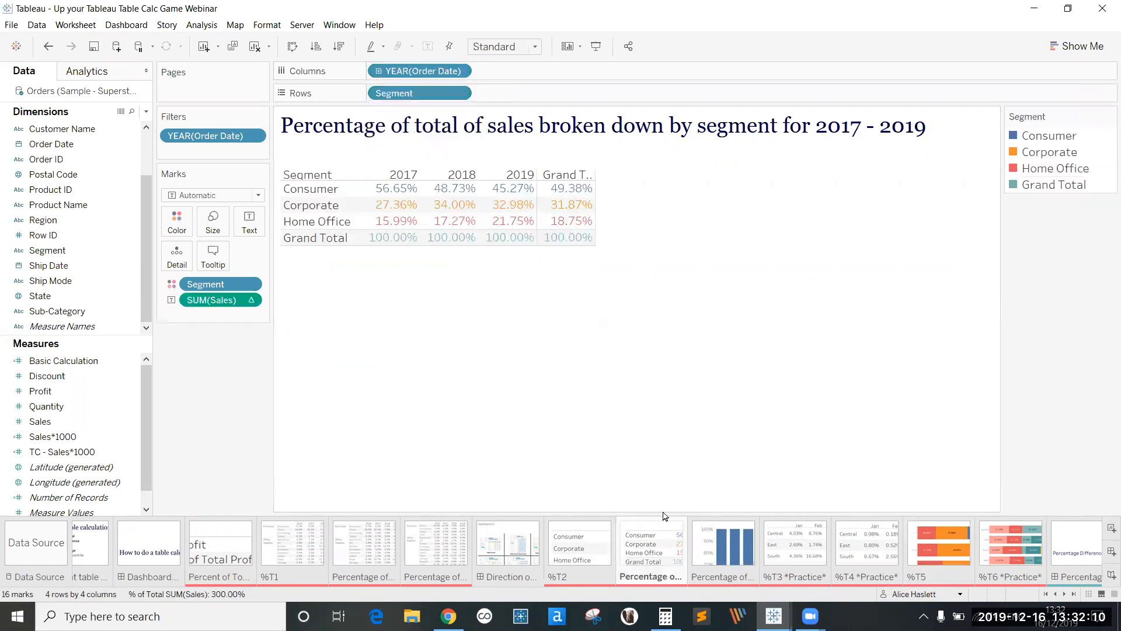
{"action": "right_click", "coordinate": [747, 561]}
{"action": "left_click", "coordinate": [746, 559]}
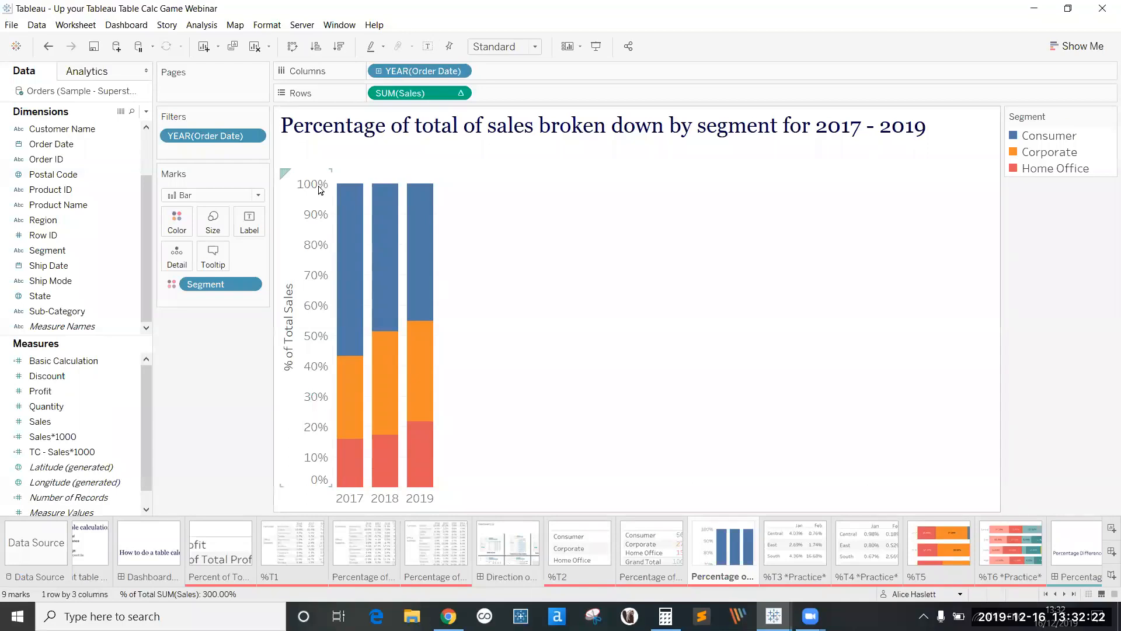
Step: Swap the bar chart's rows and columns and fit it to Entire View
{"action": "left_click", "coordinate": [292, 46]}
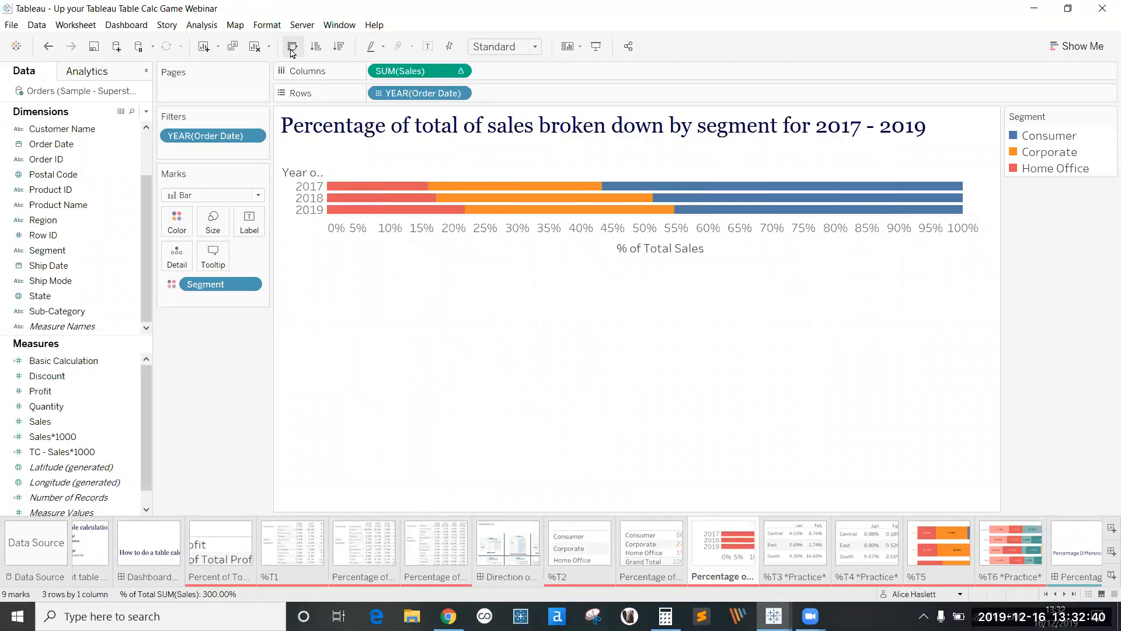
{"action": "left_click", "coordinate": [535, 47]}
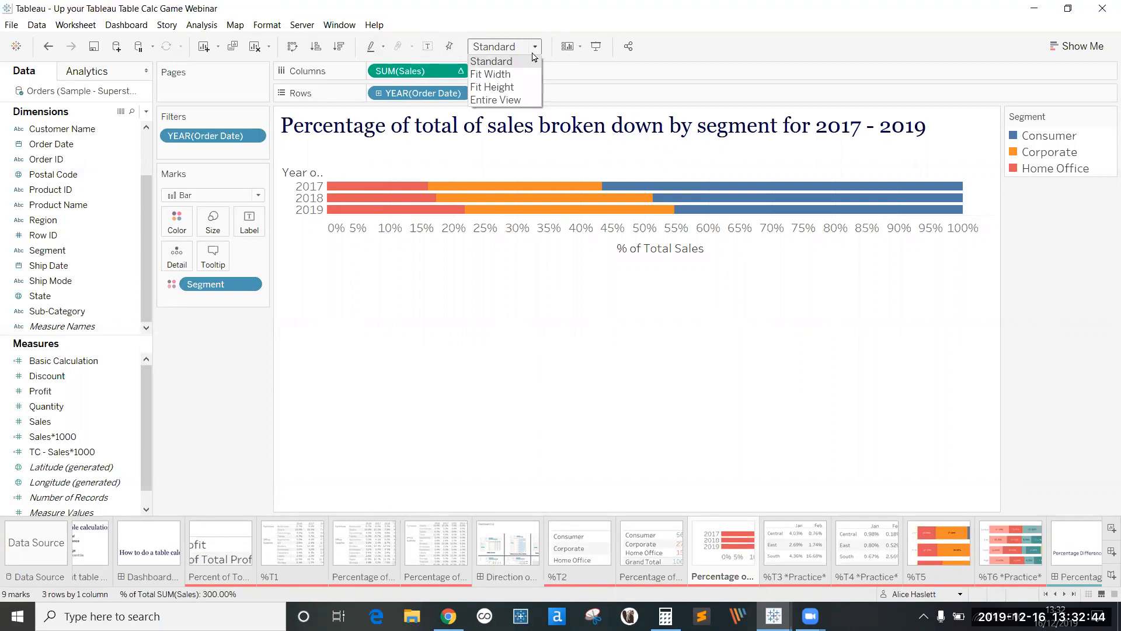
{"action": "left_click", "coordinate": [527, 100]}
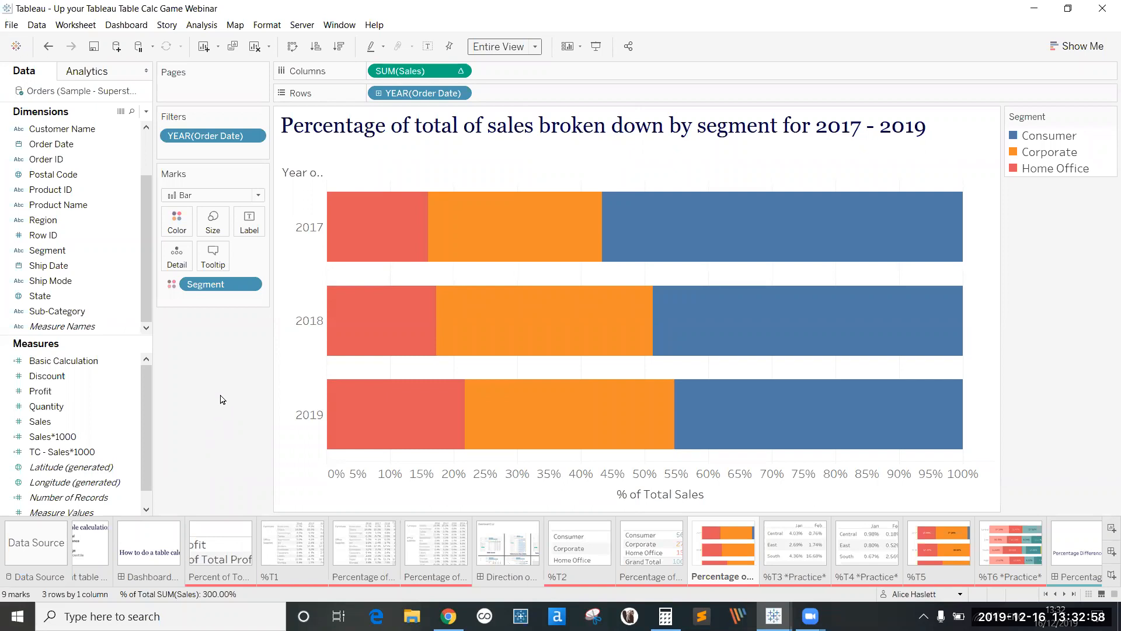
Step: Show mark labels on the stacked segment bars
{"action": "left_click", "coordinate": [257, 233]}
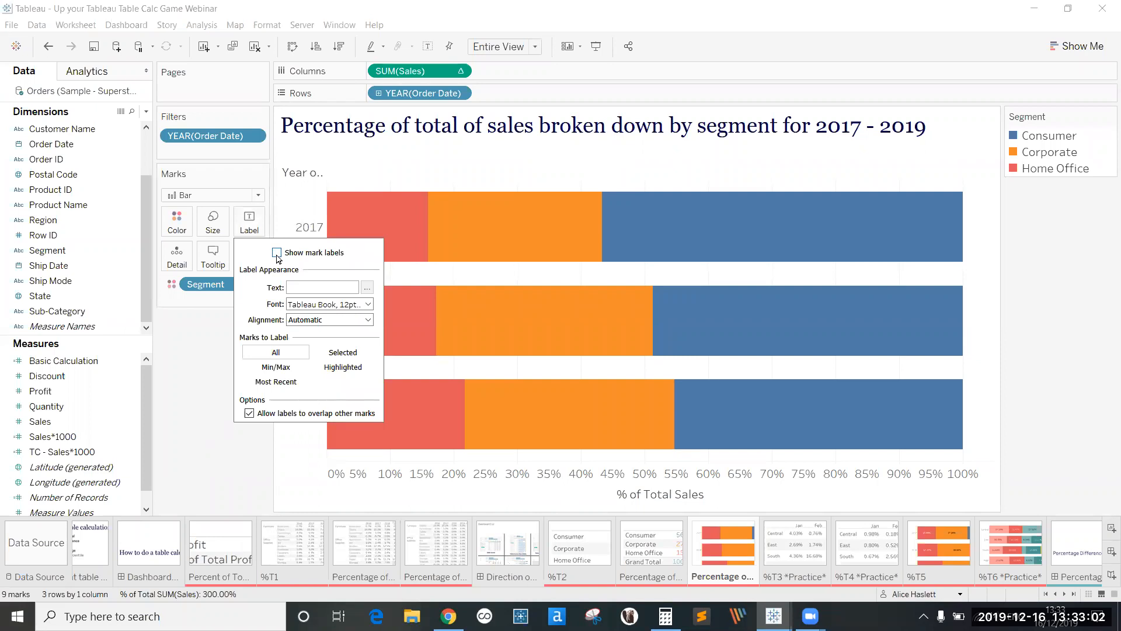
{"action": "left_click", "coordinate": [277, 253]}
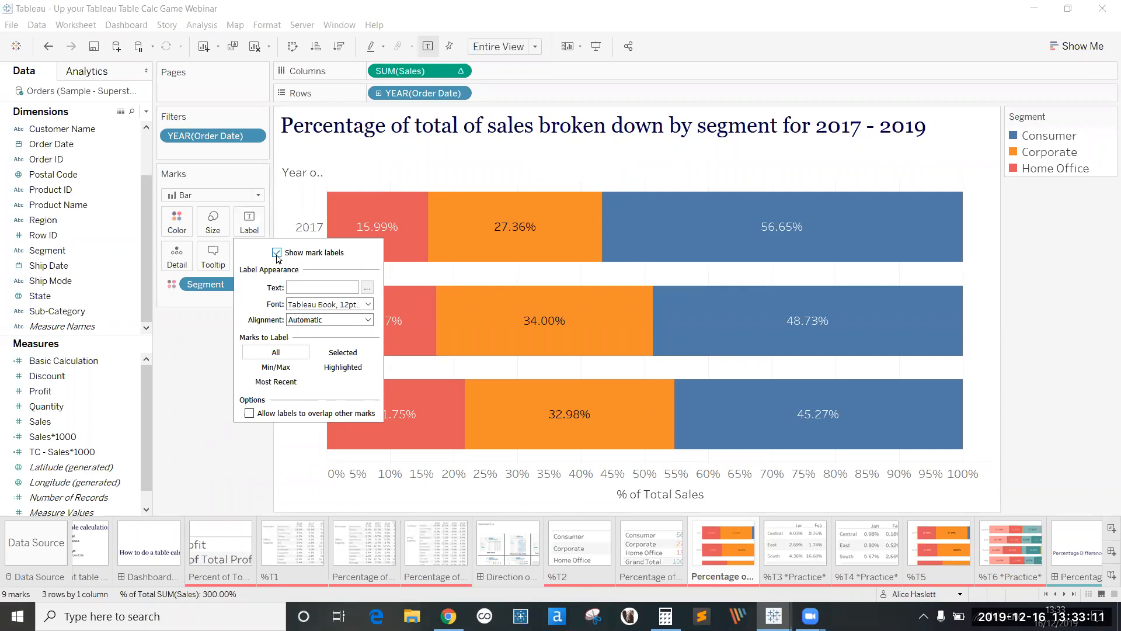
{"action": "left_click", "coordinate": [282, 478]}
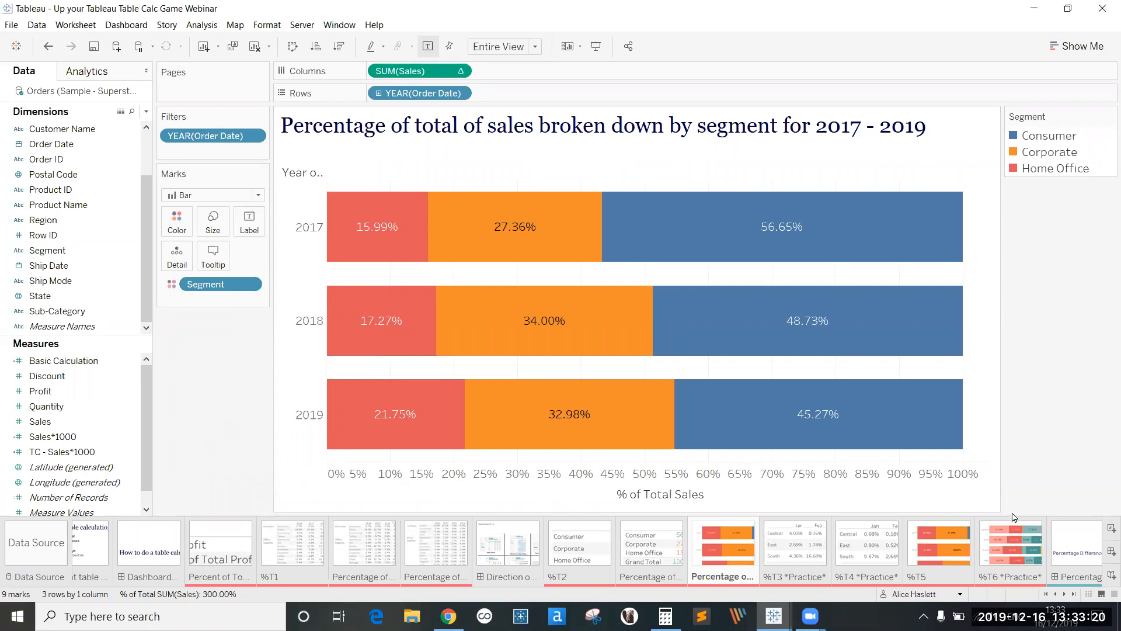
Step: Review the %T6 *Practice* monthly bar chart and the %T3 *Practice* table of regional sales percentages
{"action": "left_click", "coordinate": [1012, 541]}
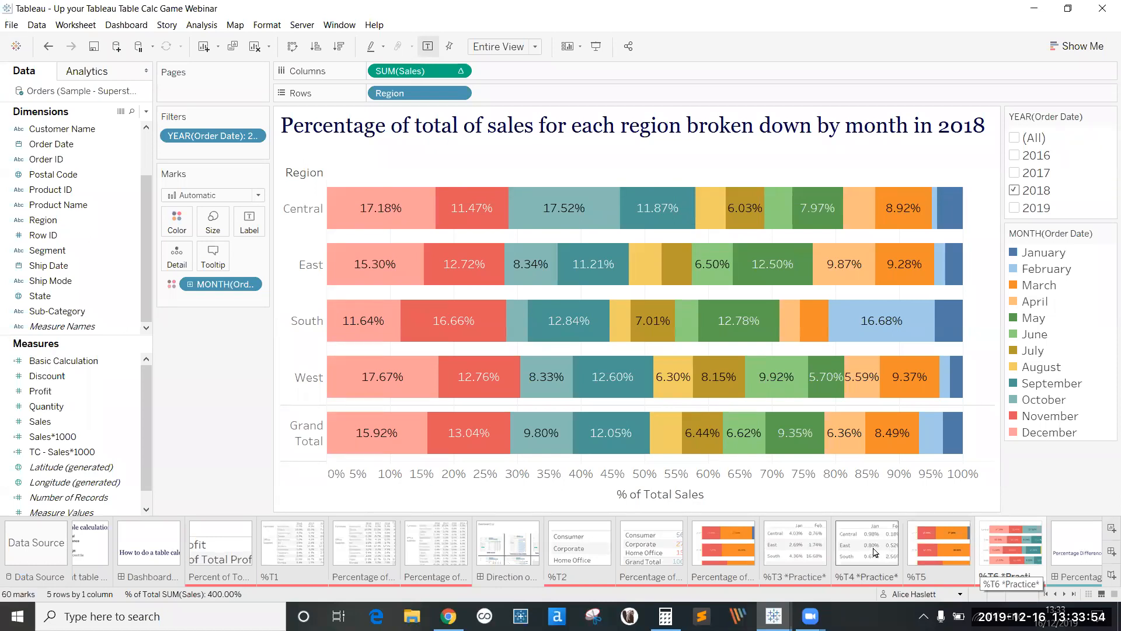
{"action": "left_click", "coordinate": [793, 563]}
{"action": "left_click", "coordinate": [839, 554]}
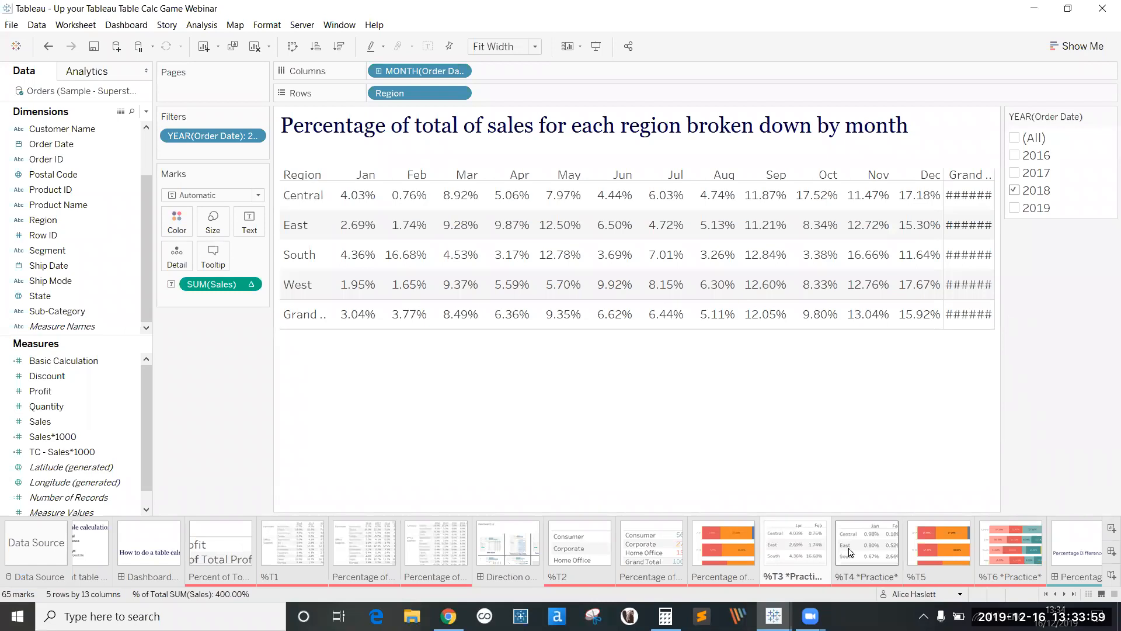
{"action": "left_click", "coordinate": [774, 552]}
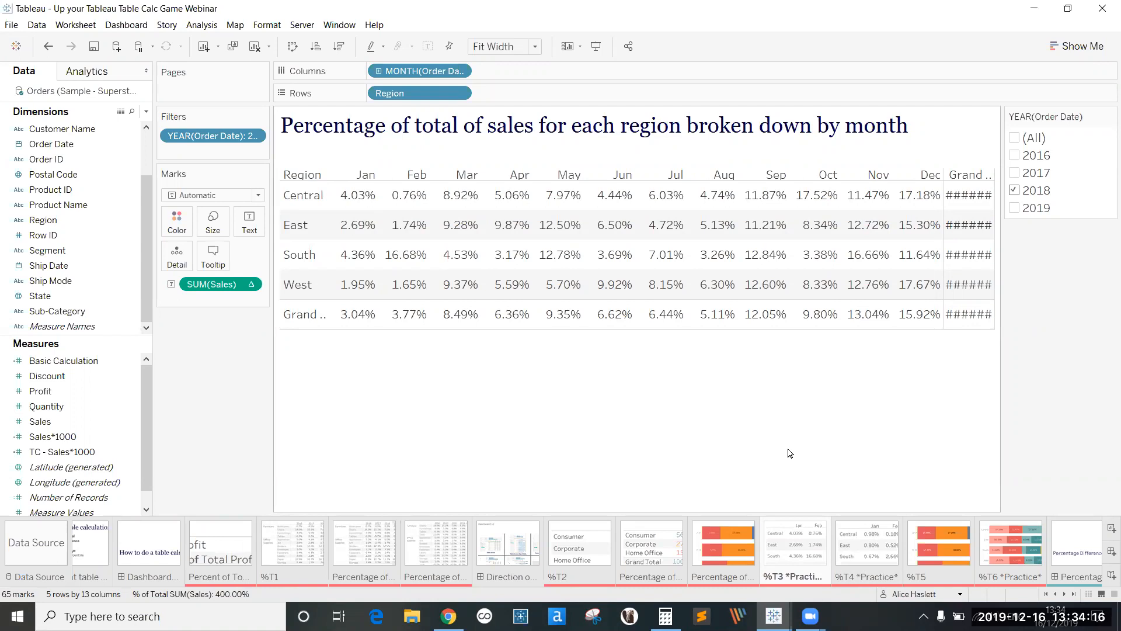
Step: Duplicate the %T3 *Practice* worksheet and clear all fields from the copy
{"action": "right_click", "coordinate": [792, 538]}
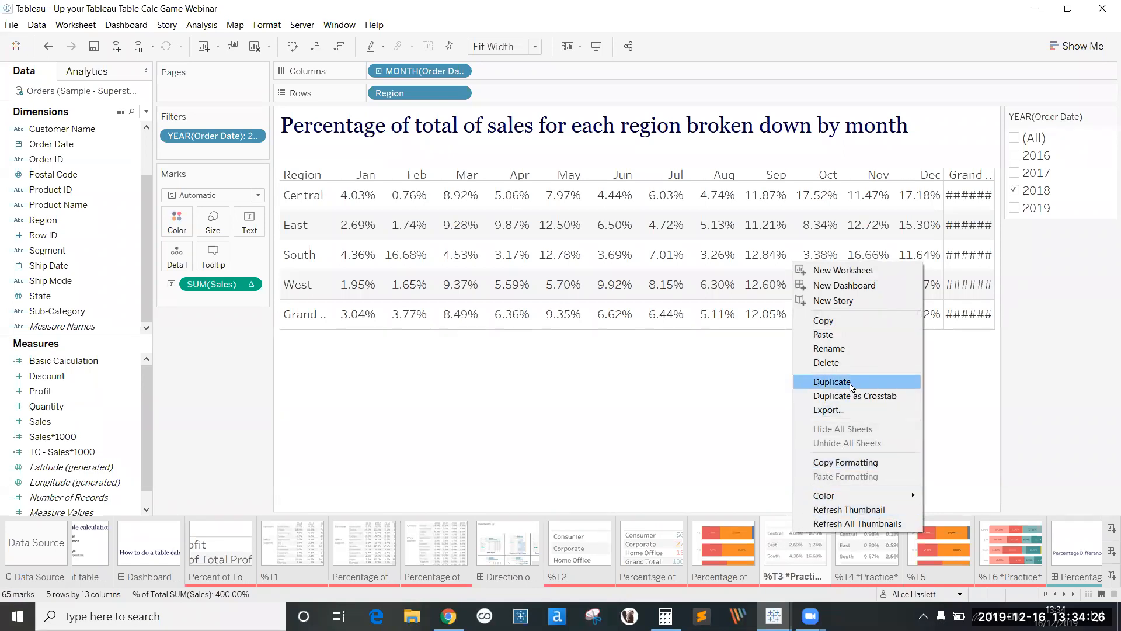
{"action": "left_click", "coordinate": [832, 382]}
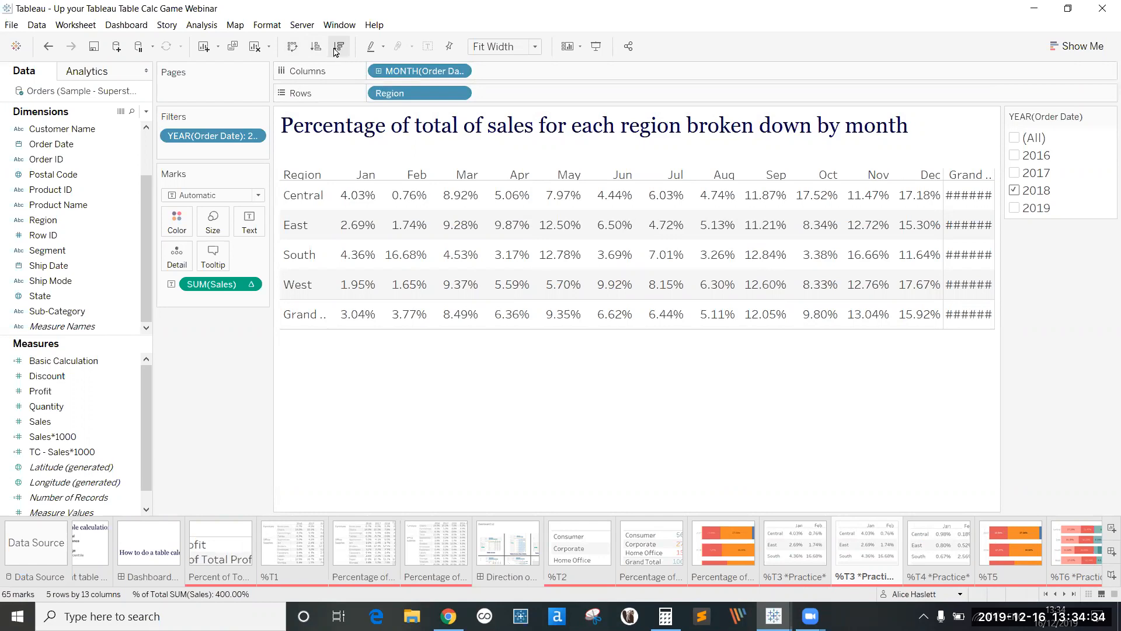
{"action": "left_click", "coordinate": [255, 48]}
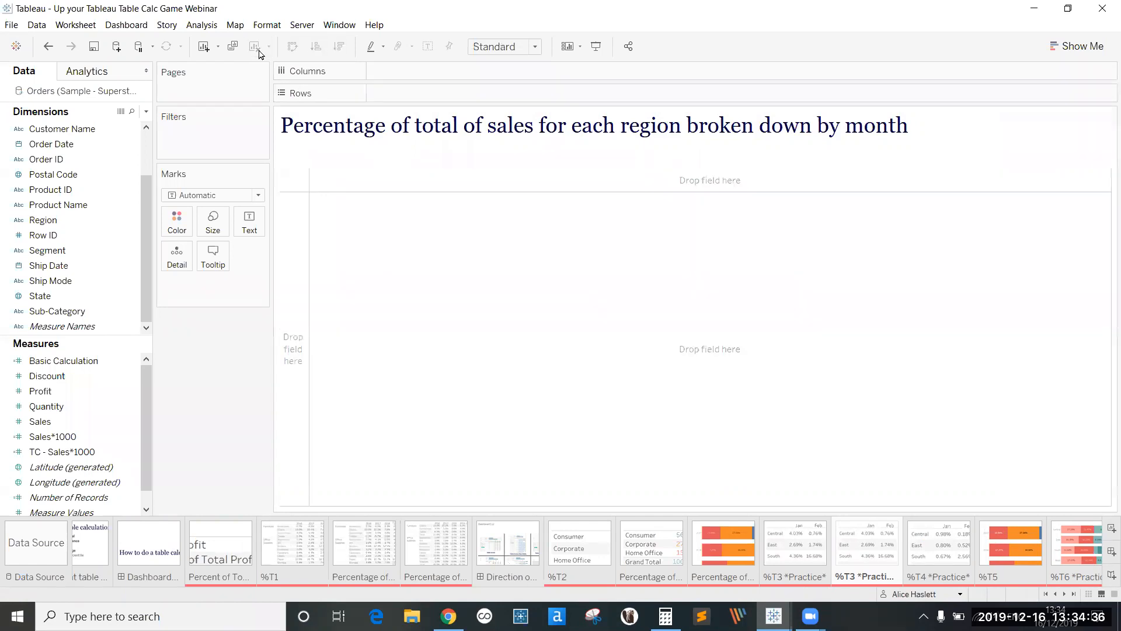
Step: Add Order Date to Columns in the cleared worksheet and set it to the discrete Month level
{"action": "left_click", "coordinate": [94, 222]}
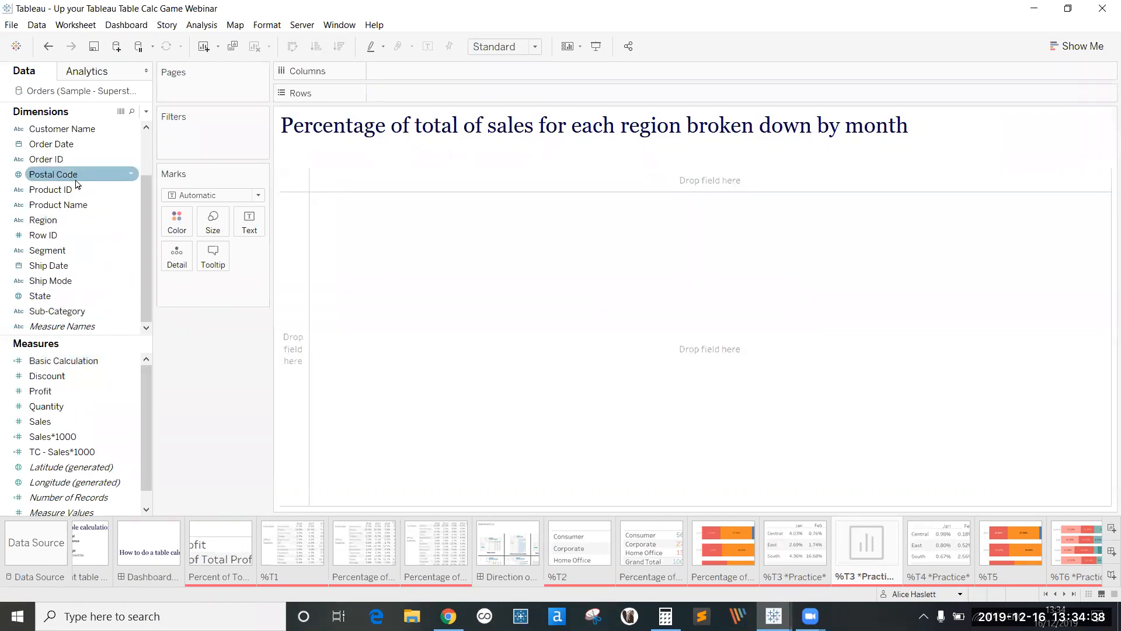
{"action": "left_click_drag", "start_coordinate": [75, 154], "coordinate": [399, 77]}
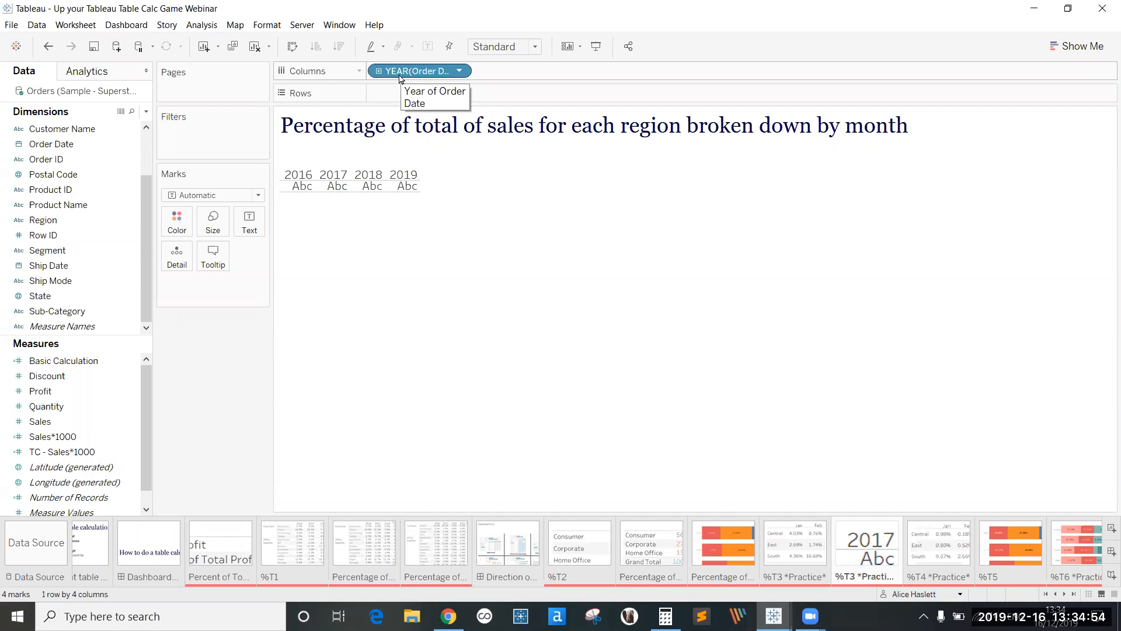
{"action": "left_click", "coordinate": [459, 72]}
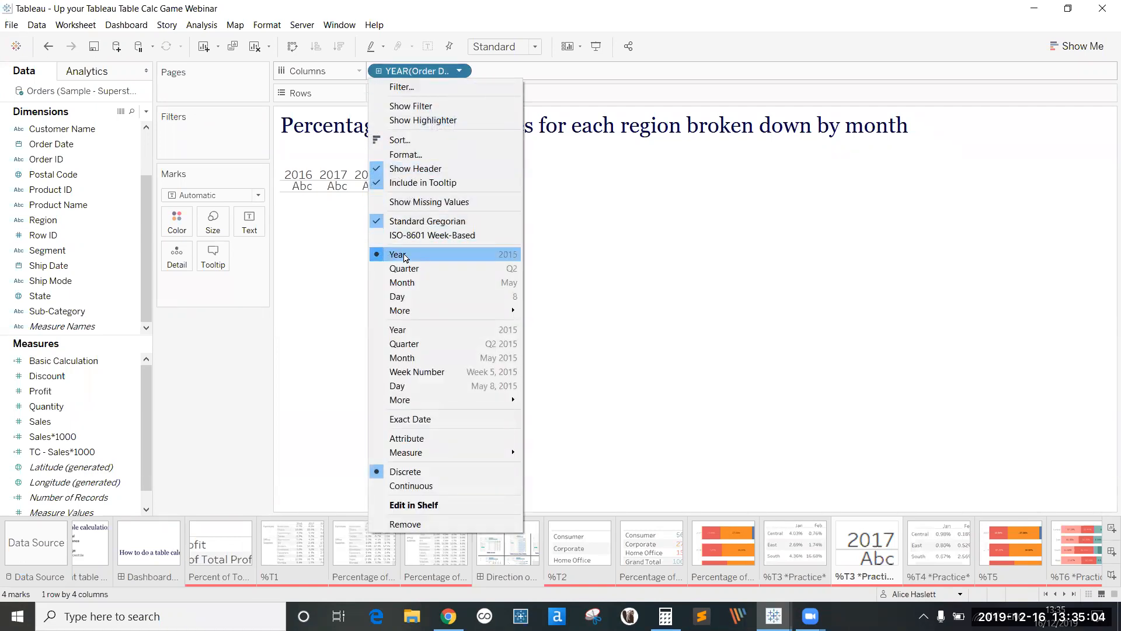
{"action": "left_click", "coordinate": [404, 285]}
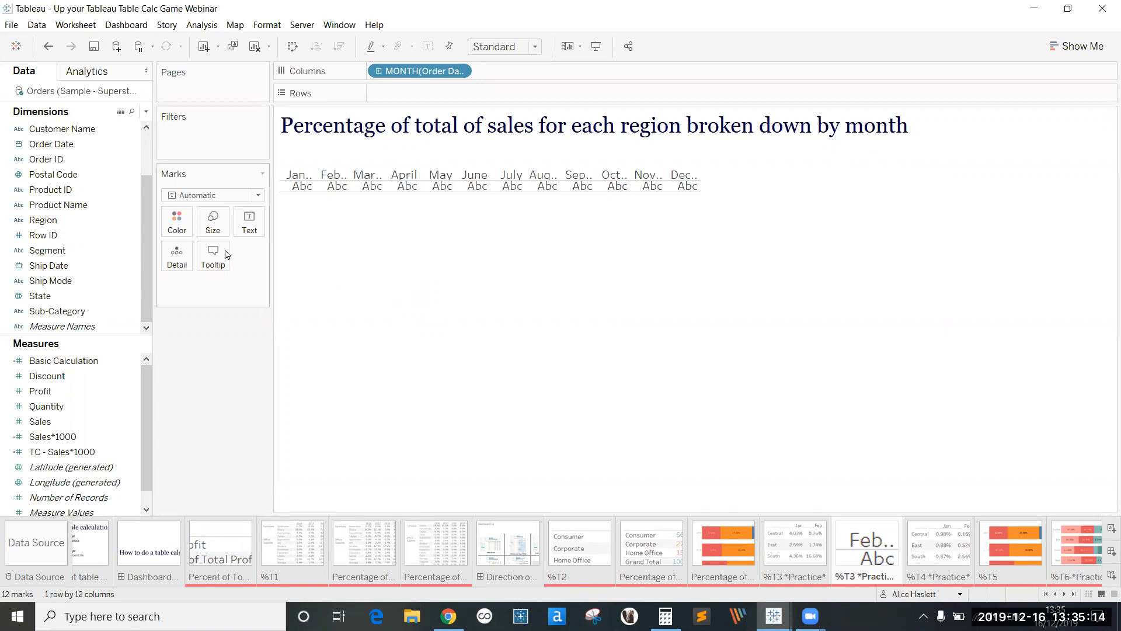
Step: Add Region to Rows and show the sum of Sales as text in the monthly table
{"action": "left_click", "coordinate": [100, 221]}
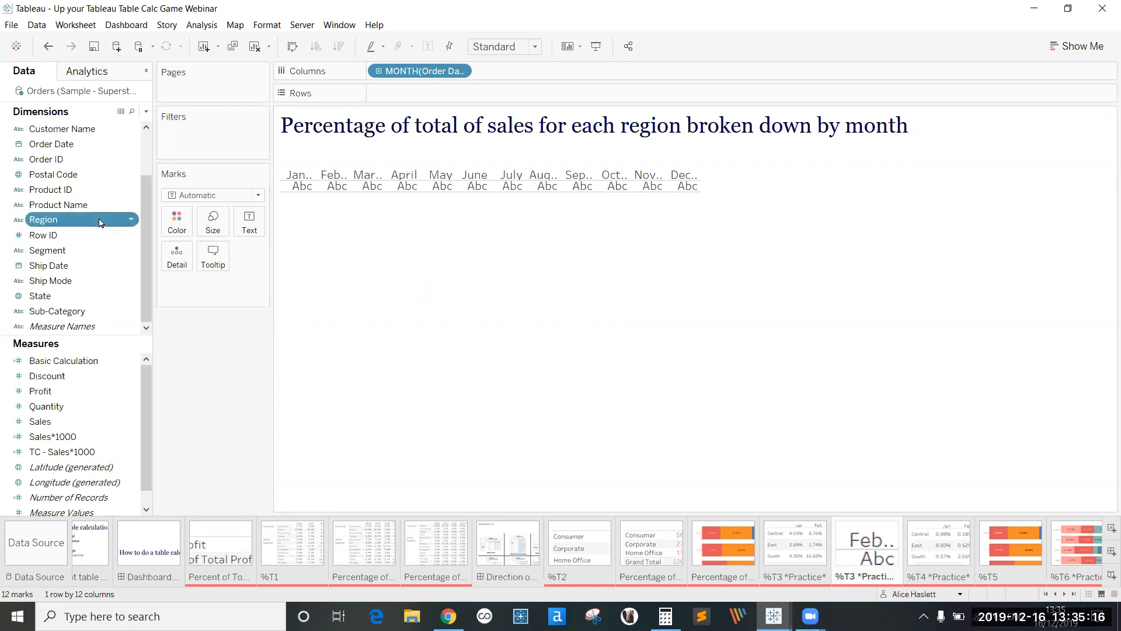
{"action": "left_click_drag", "start_coordinate": [100, 222], "coordinate": [425, 100]}
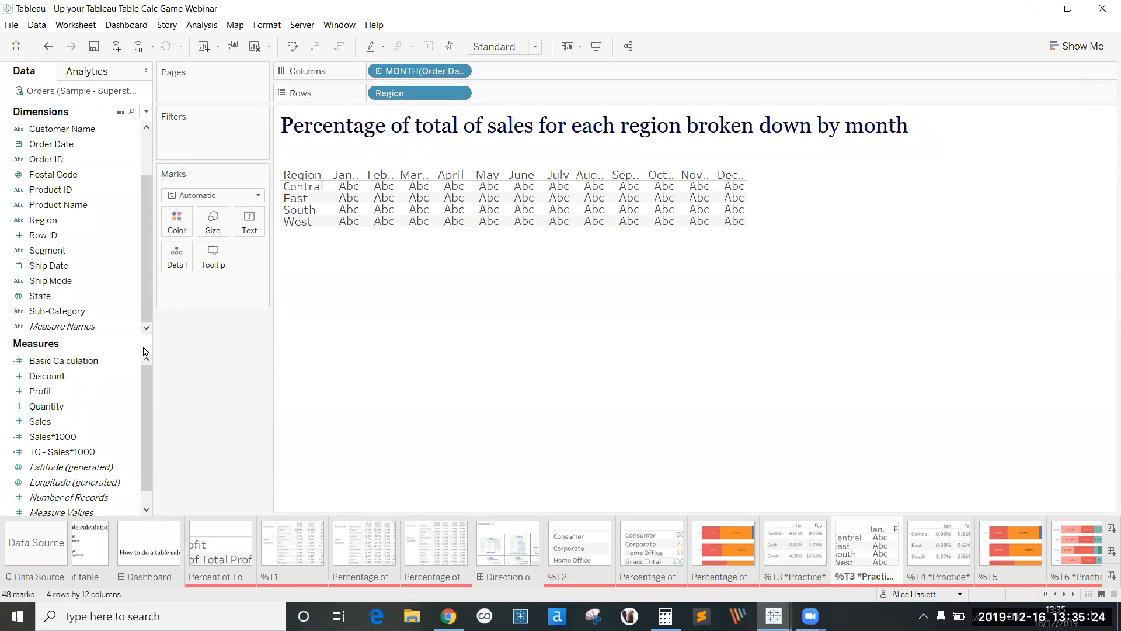
{"action": "left_click", "coordinate": [55, 421]}
{"action": "double_click", "coordinate": [52, 421]}
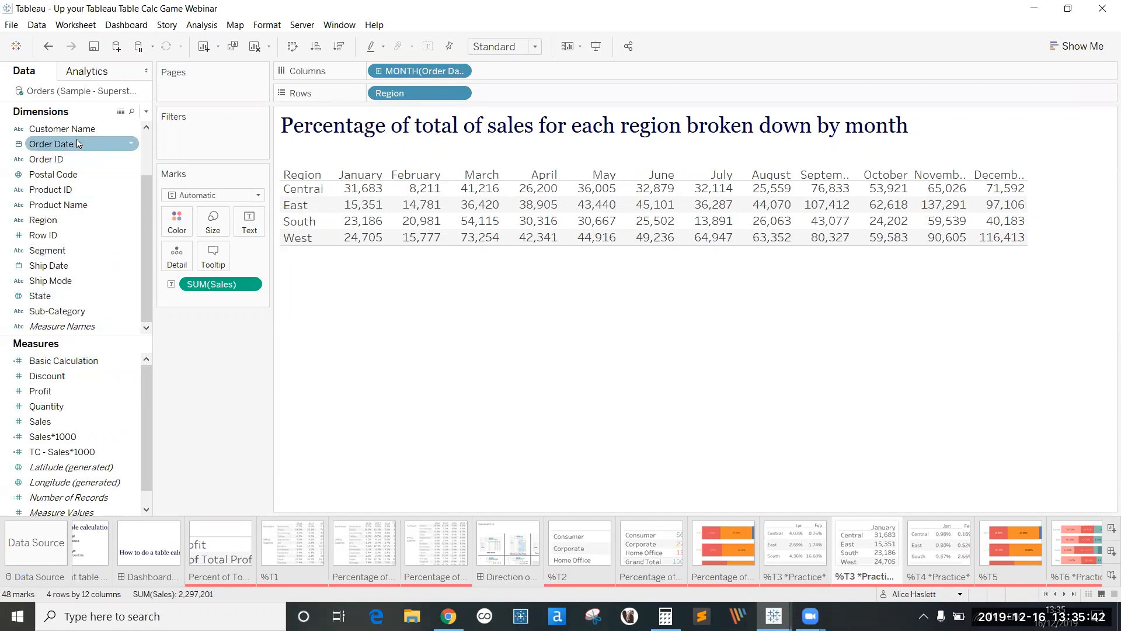
Step: Filter the view by the year of Order Date, keeping only 2018
{"action": "left_click_drag", "start_coordinate": [63, 146], "coordinate": [180, 147]}
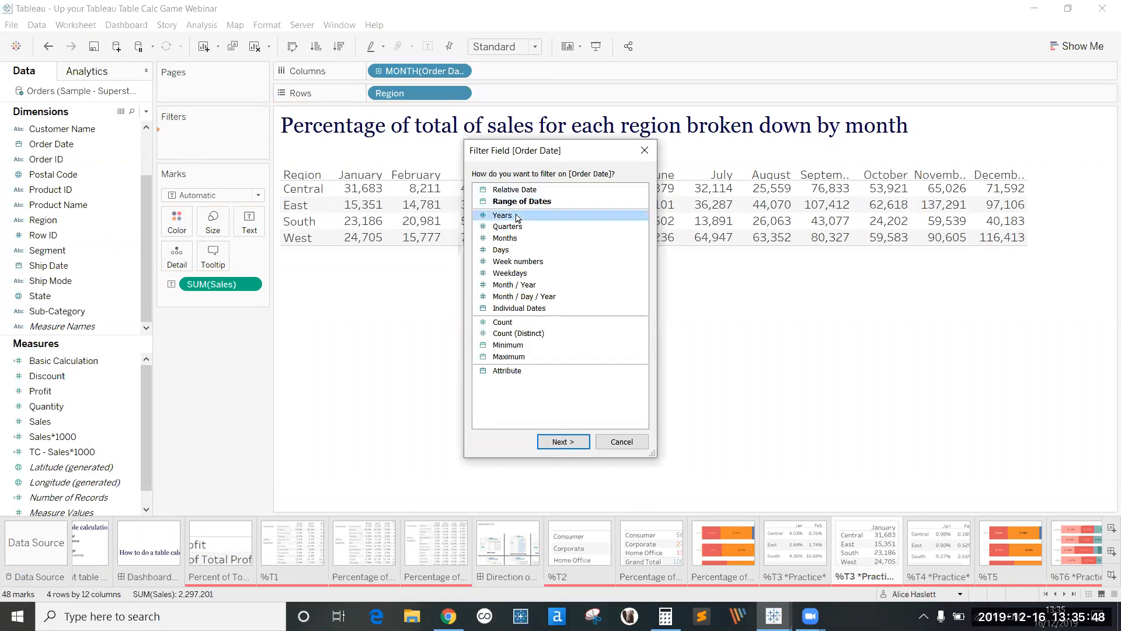
{"action": "left_click", "coordinate": [555, 441]}
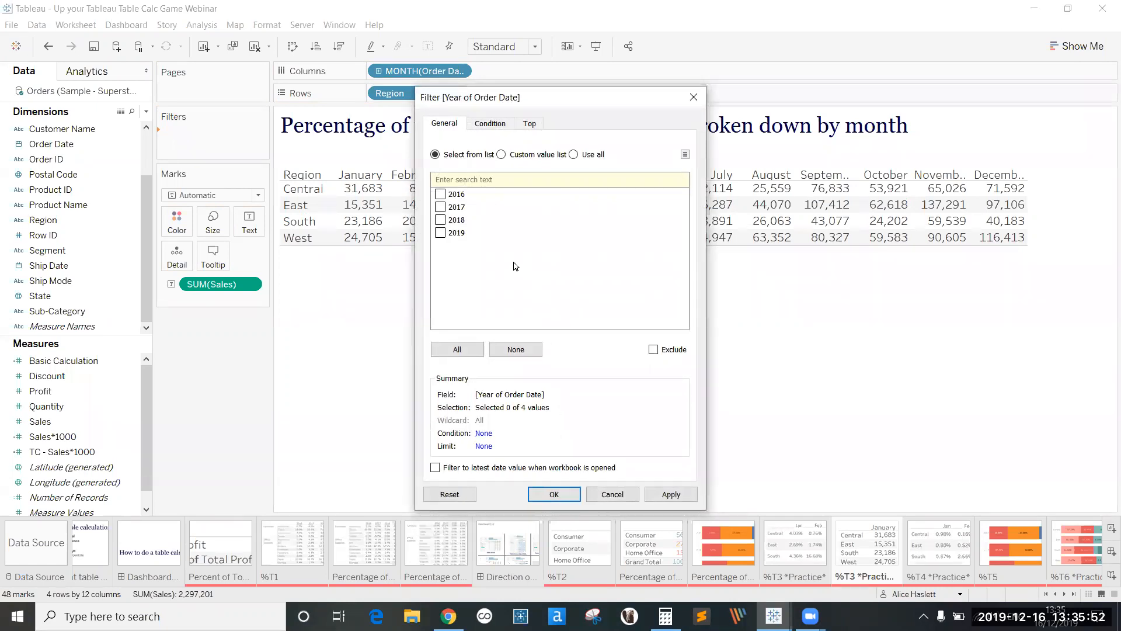
{"action": "left_click", "coordinate": [439, 220]}
{"action": "left_click", "coordinate": [551, 494]}
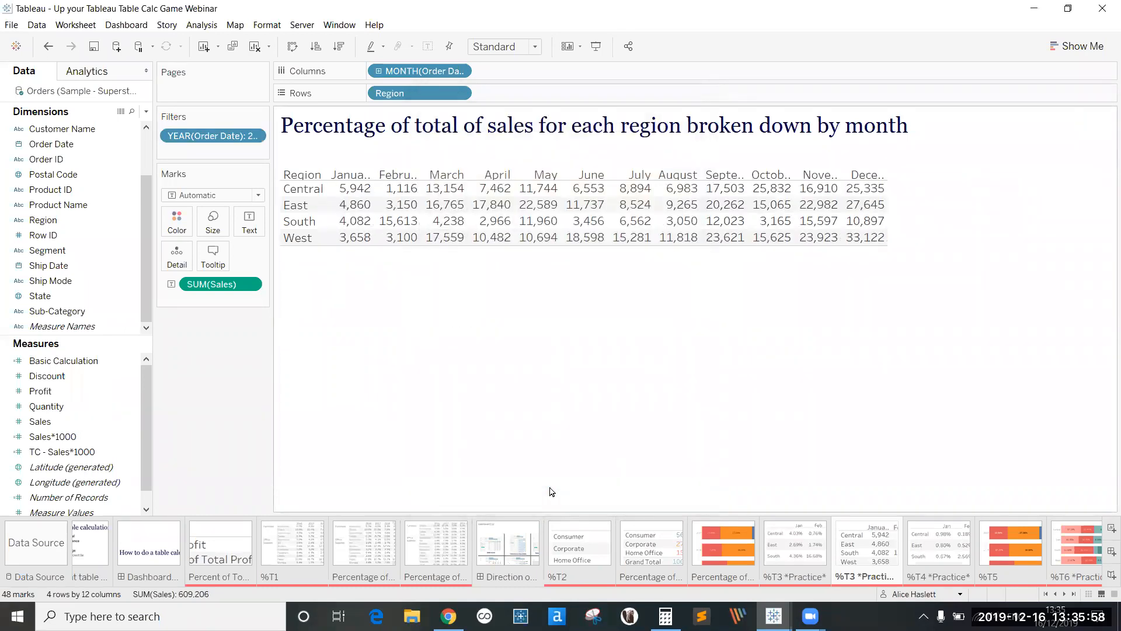
Step: Rename the duplicated worksheet "Percentage of total of sales for each region broken down by month"
{"action": "double_click", "coordinate": [876, 577]}
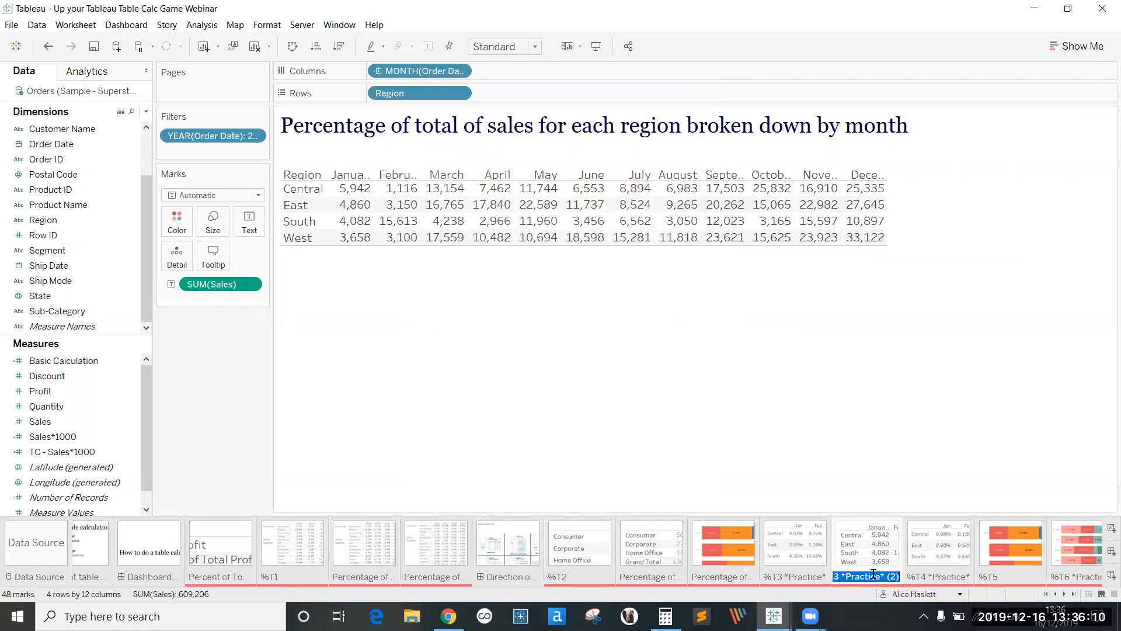
{"action": "type", "text": "P"}
{"action": "type", "text": "ercentage "}
{"action": "type", "text": "of t"}
{"action": "type", "text": "oto"}
{"action": "type", "text": "l of s"}
{"action": "type", "text": "ales for eac"}
{"action": "type", "text": "h region re"}
{"action": "key", "text": "BackSpace"}
{"action": "key", "text": "BackSpace"}
{"action": "type", "text": "broken down by month"}
{"action": "key", "text": "Return"}
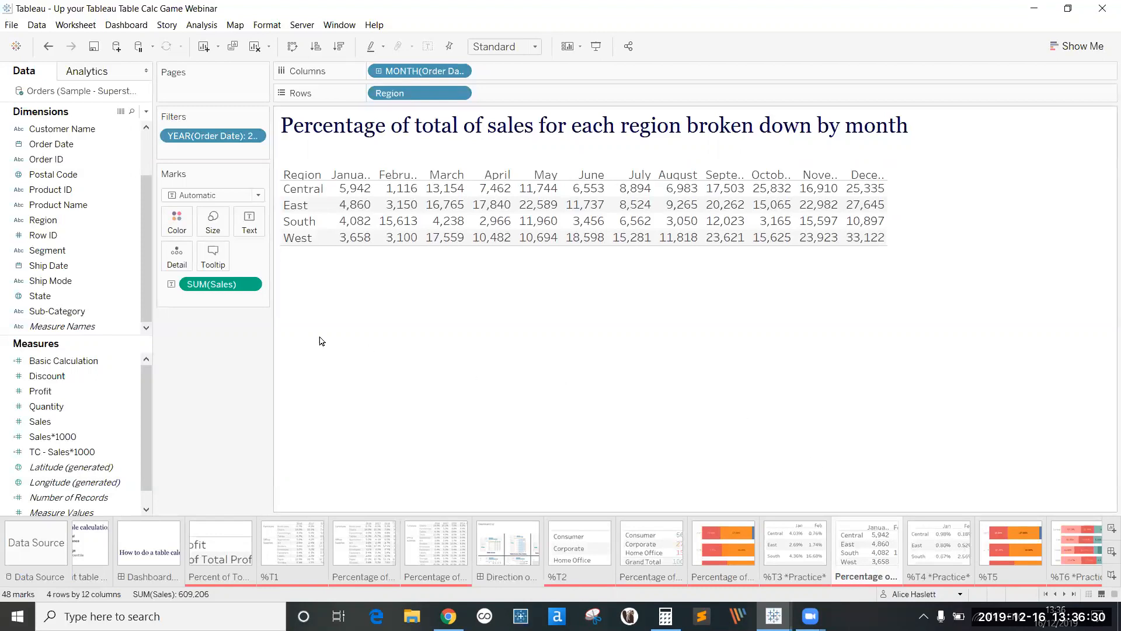
Step: Apply the Percent of Total quick table calculation to Sales and add grand totals to the table
{"action": "left_click", "coordinate": [249, 285]}
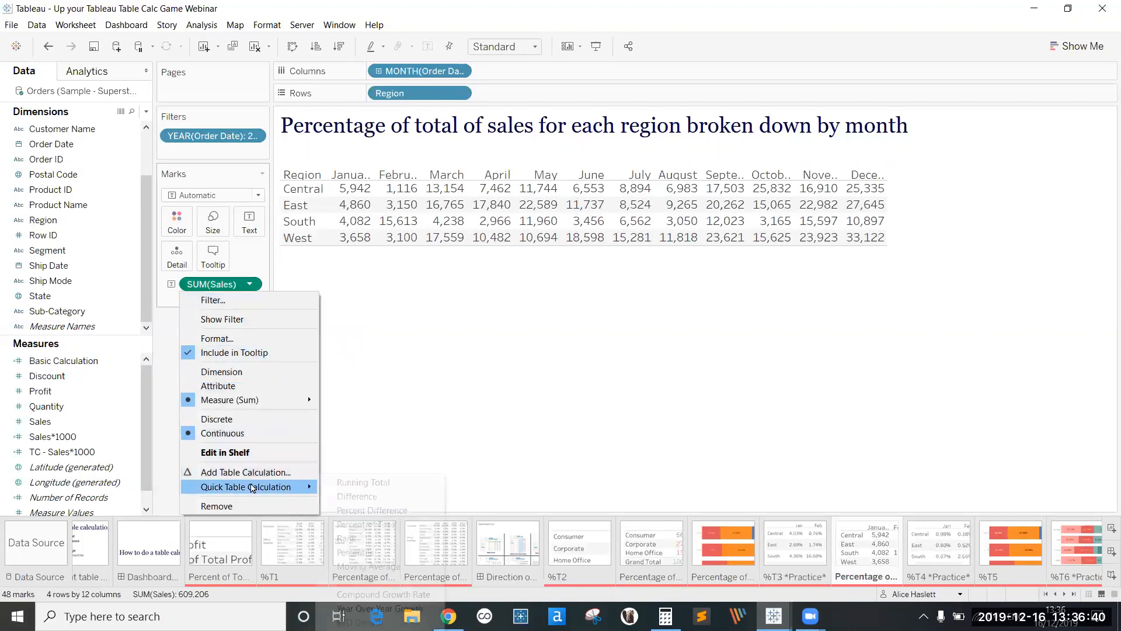
{"action": "mouse_move", "coordinate": [272, 490]}
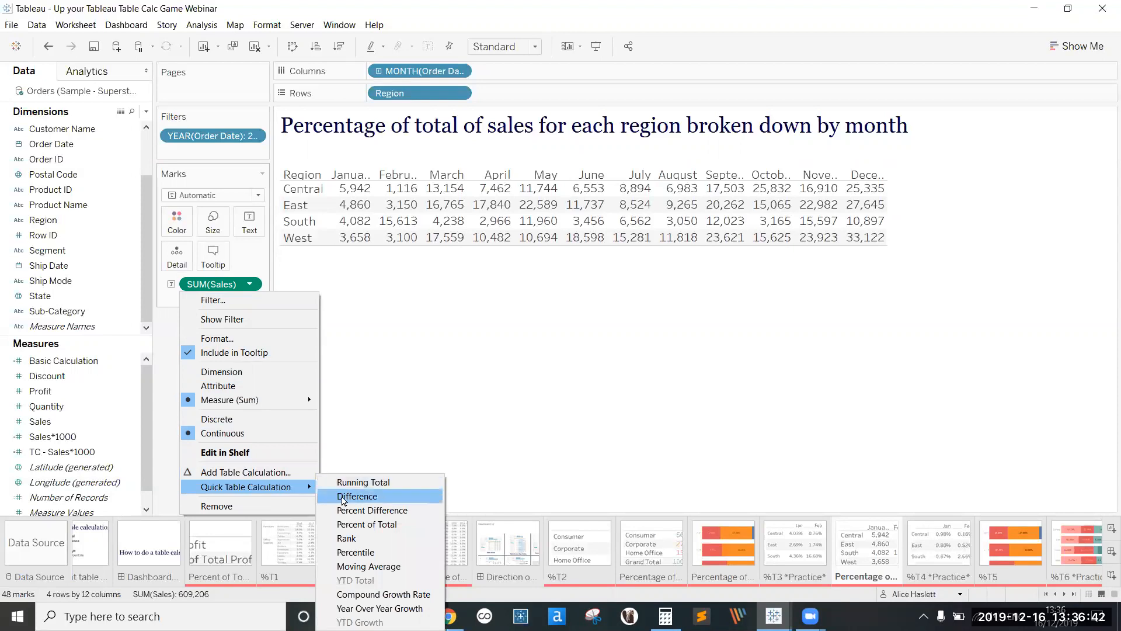
{"action": "left_click", "coordinate": [343, 526]}
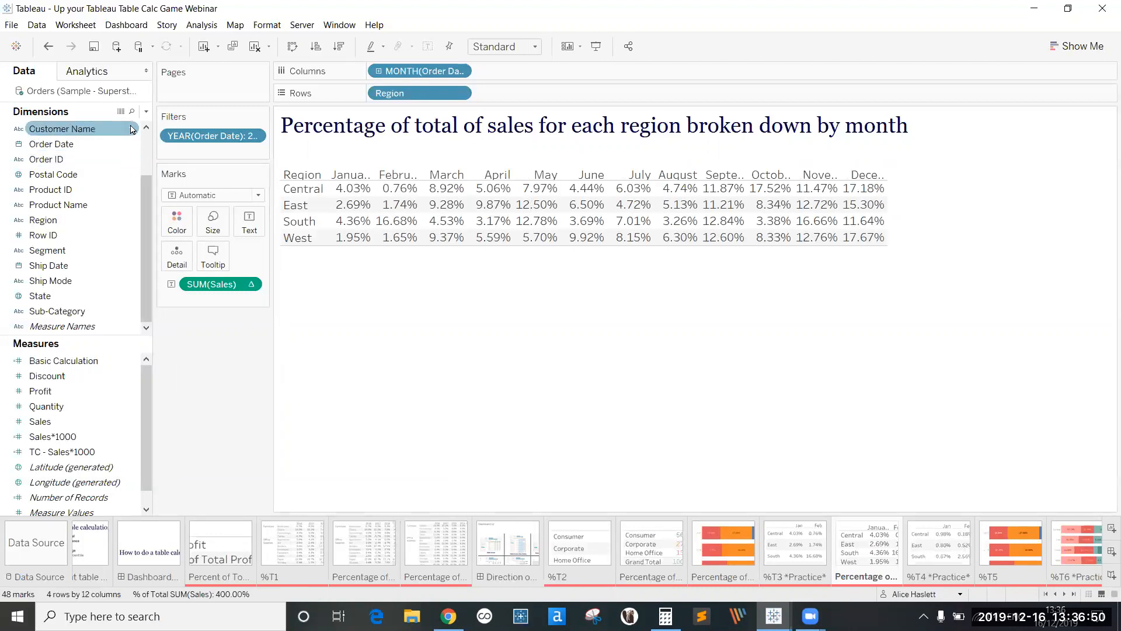
{"action": "left_click", "coordinate": [107, 72]}
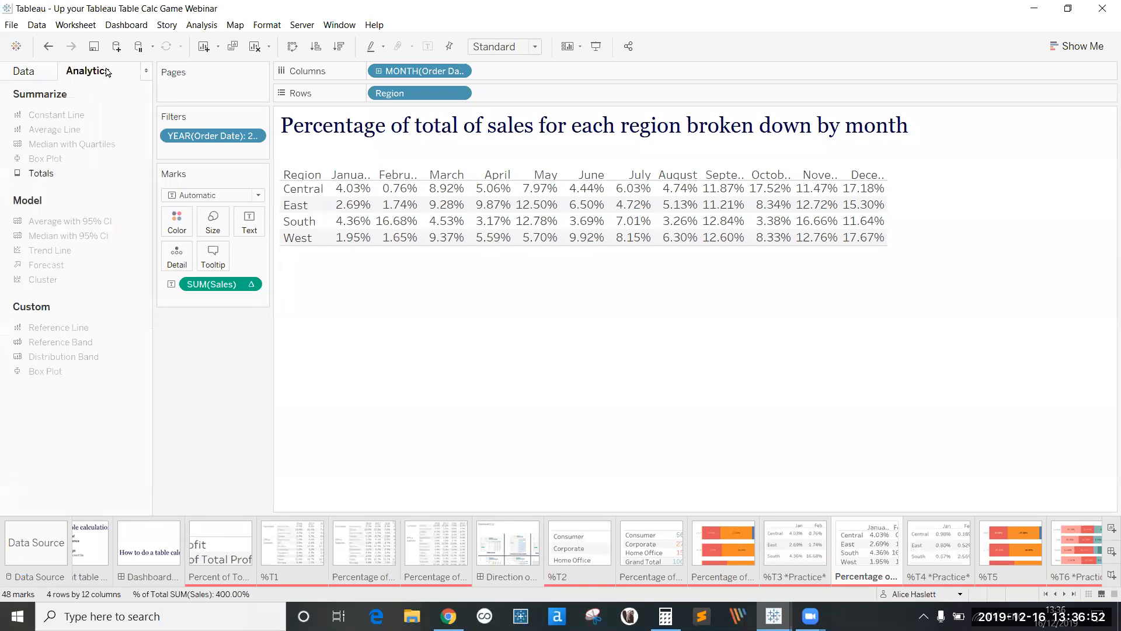
{"action": "double_click", "coordinate": [42, 174]}
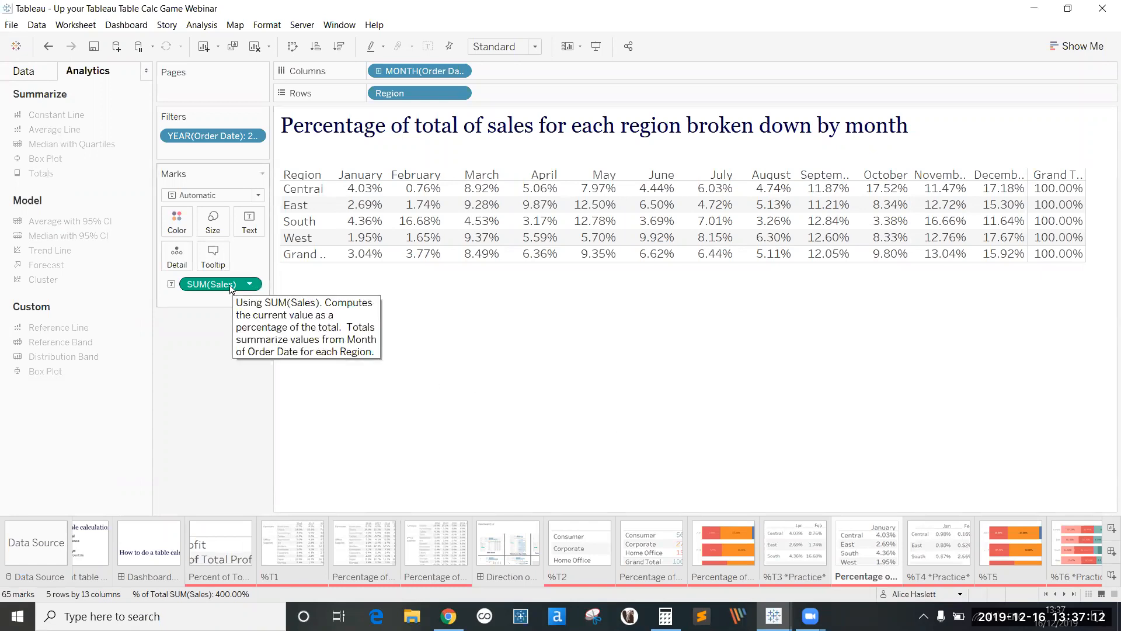
Step: Plot the Sales percentages on Rows as lines coloured by Region, and turn off the row and column grand totals
{"action": "left_click_drag", "start_coordinate": [232, 290], "coordinate": [508, 97]}
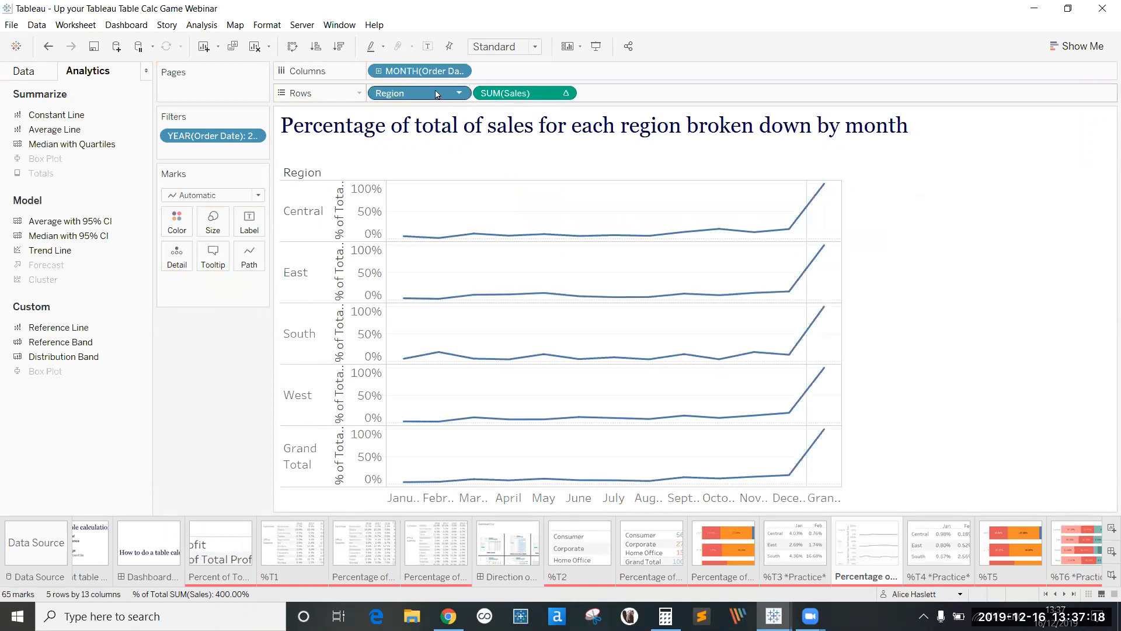
{"action": "left_click_drag", "start_coordinate": [436, 94], "coordinate": [179, 230]}
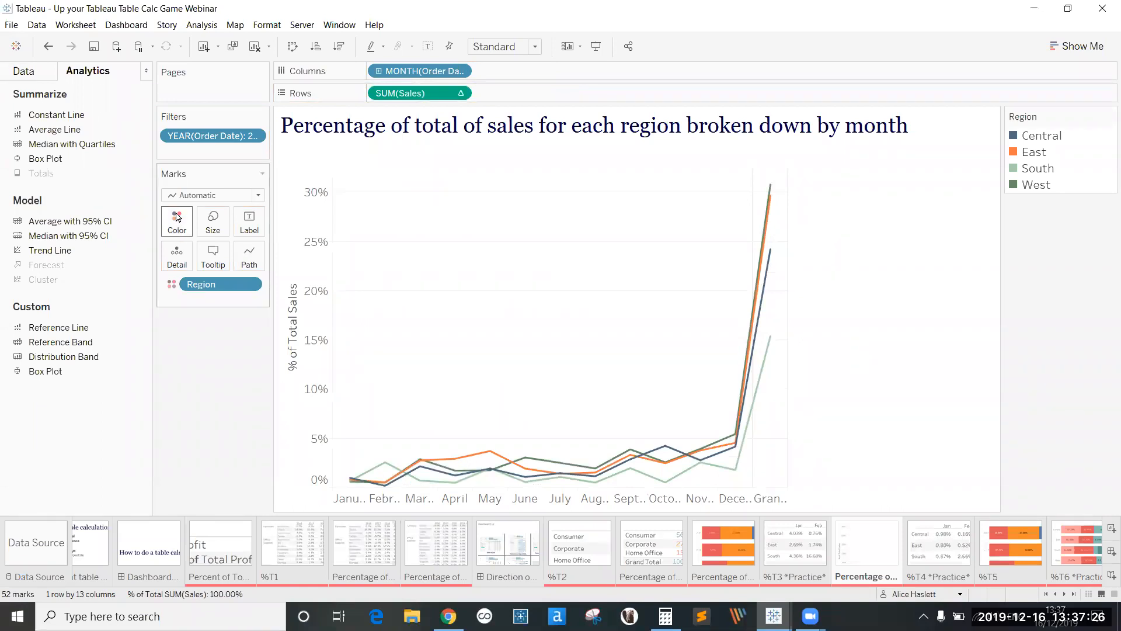
{"action": "left_click", "coordinate": [201, 26]}
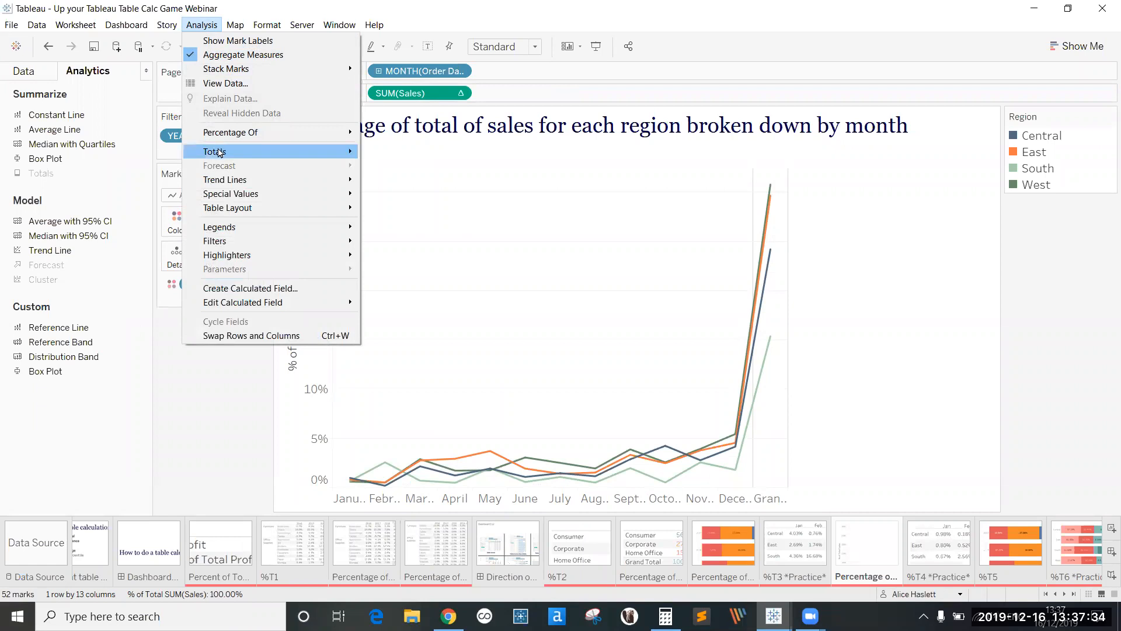
{"action": "mouse_move", "coordinate": [217, 152]}
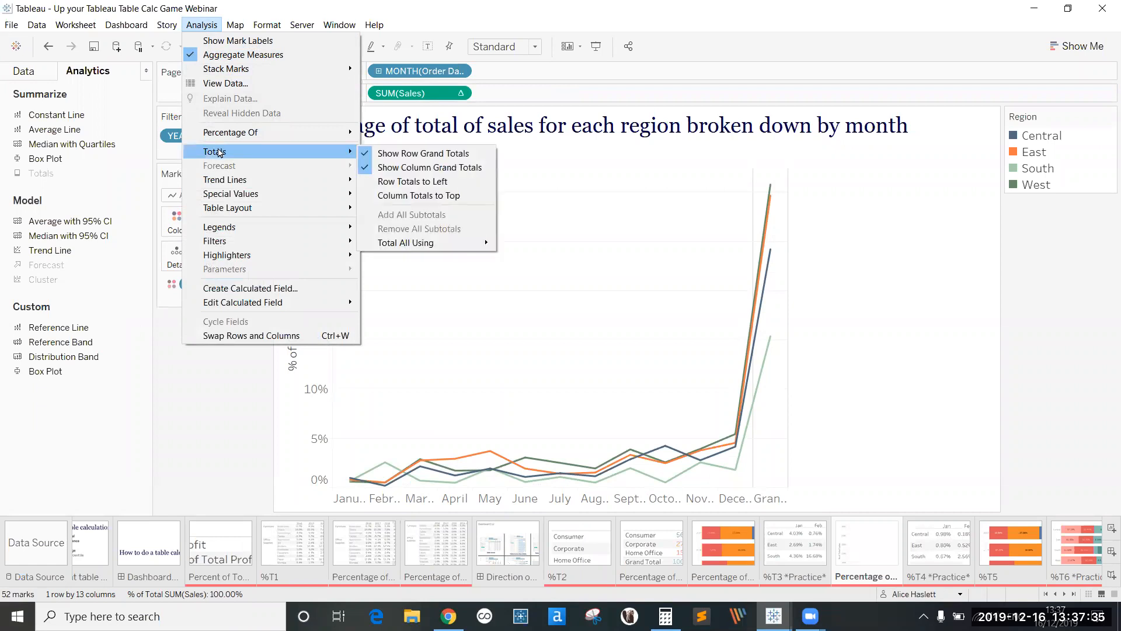
{"action": "left_click", "coordinate": [404, 155]}
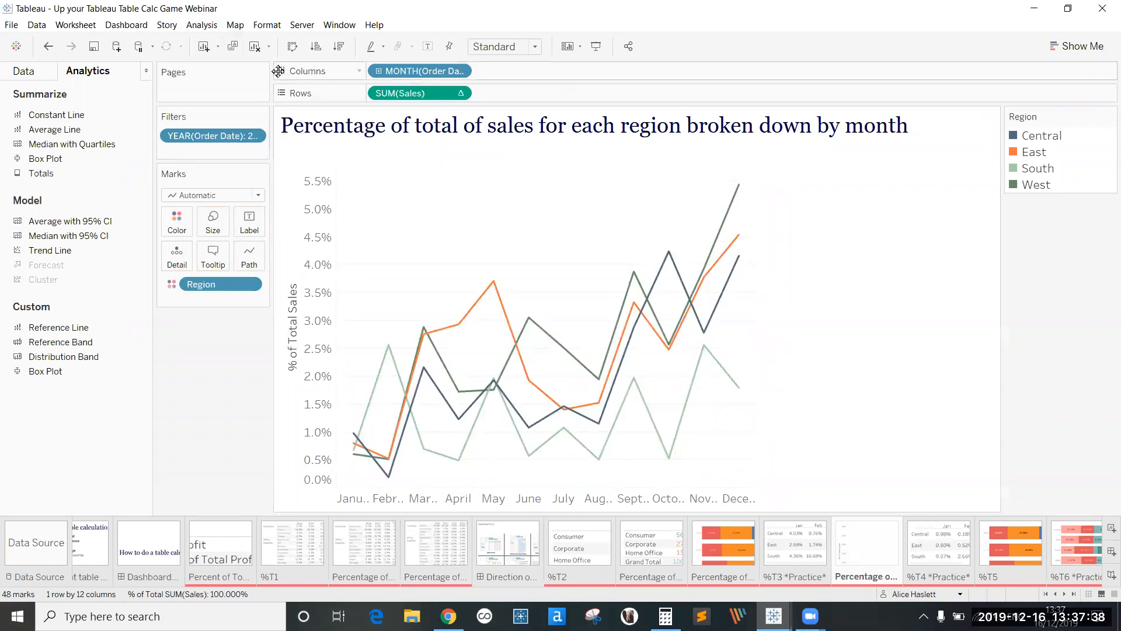
{"action": "left_click", "coordinate": [204, 26]}
{"action": "mouse_move", "coordinate": [261, 154]}
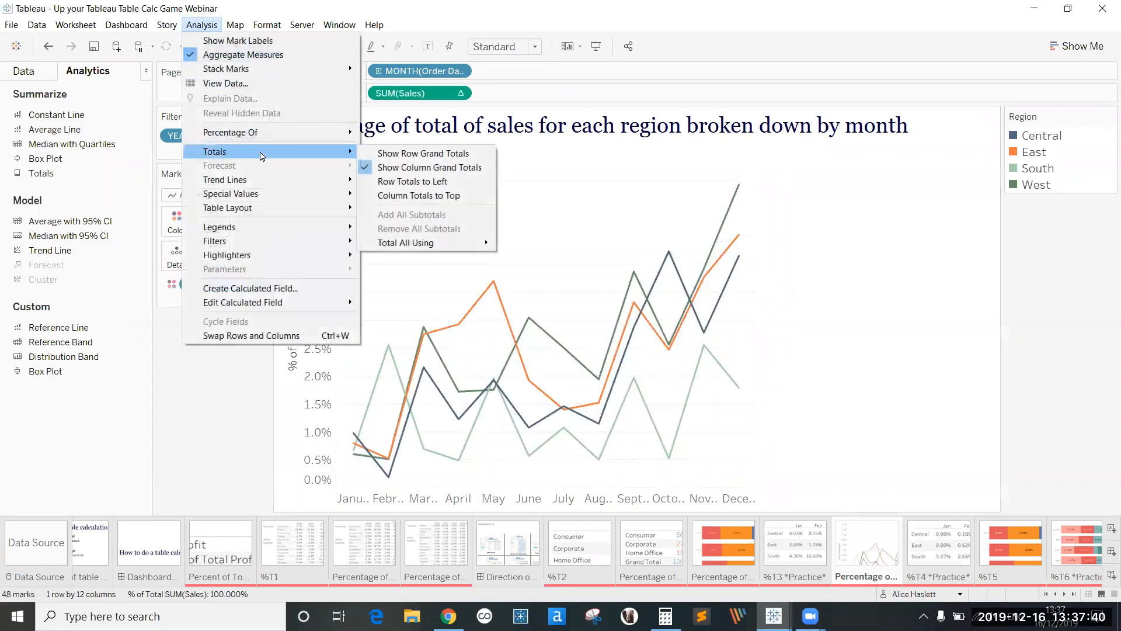
{"action": "left_click", "coordinate": [389, 167]}
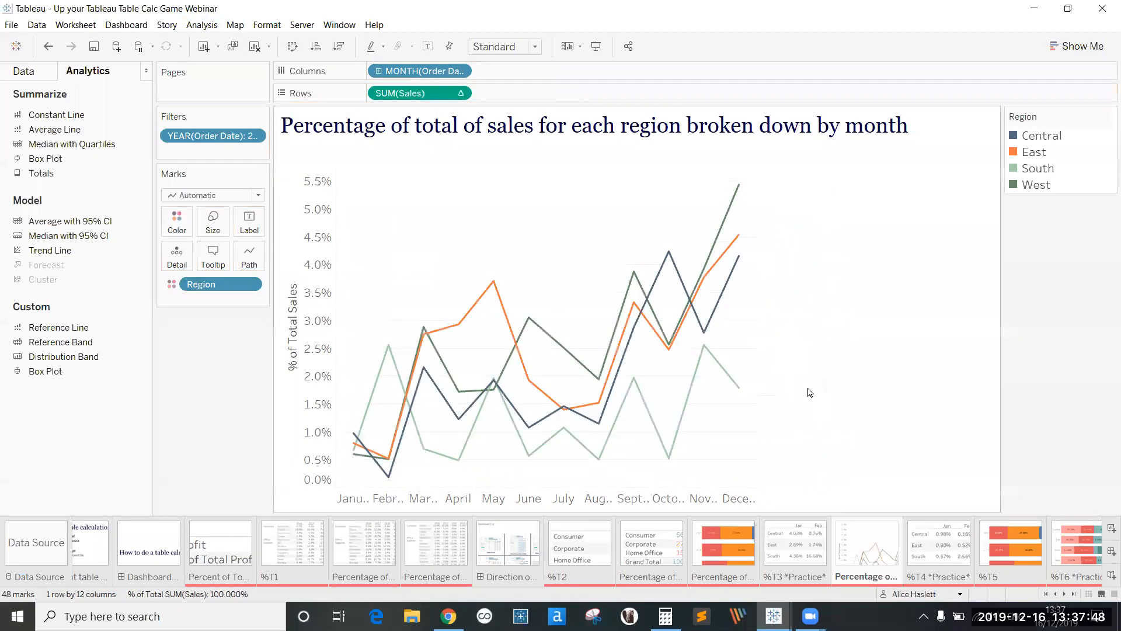
Step: Change the marks to bars, with Region on Columns and the Order Date month on Color
{"action": "left_click", "coordinate": [256, 195]}
{"action": "left_click", "coordinate": [245, 229]}
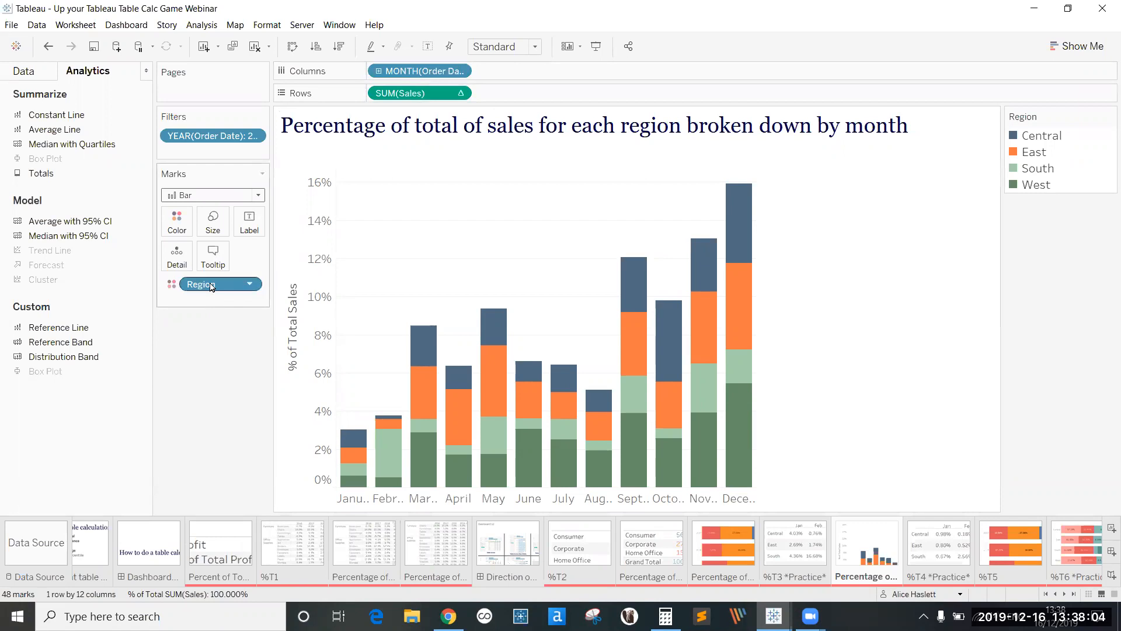
{"action": "left_click_drag", "start_coordinate": [211, 287], "coordinate": [500, 70]}
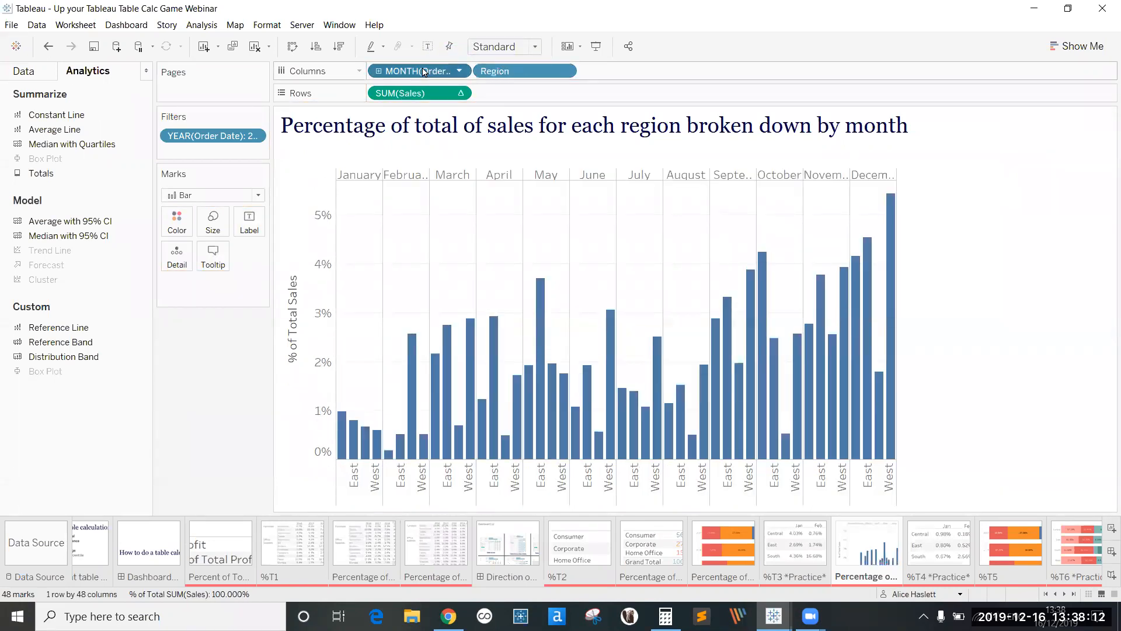
{"action": "left_click_drag", "start_coordinate": [423, 71], "coordinate": [184, 225]}
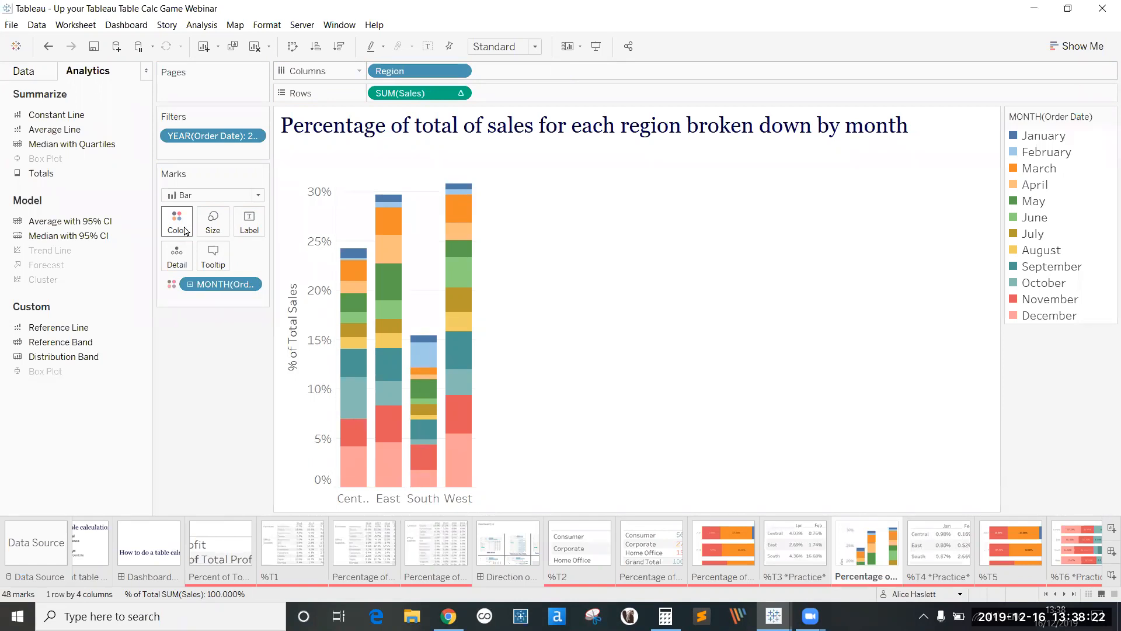
Step: Compute the Sales percent-of-total calculation using Order Date and fit the chart to Entire View
{"action": "left_click", "coordinate": [460, 94]}
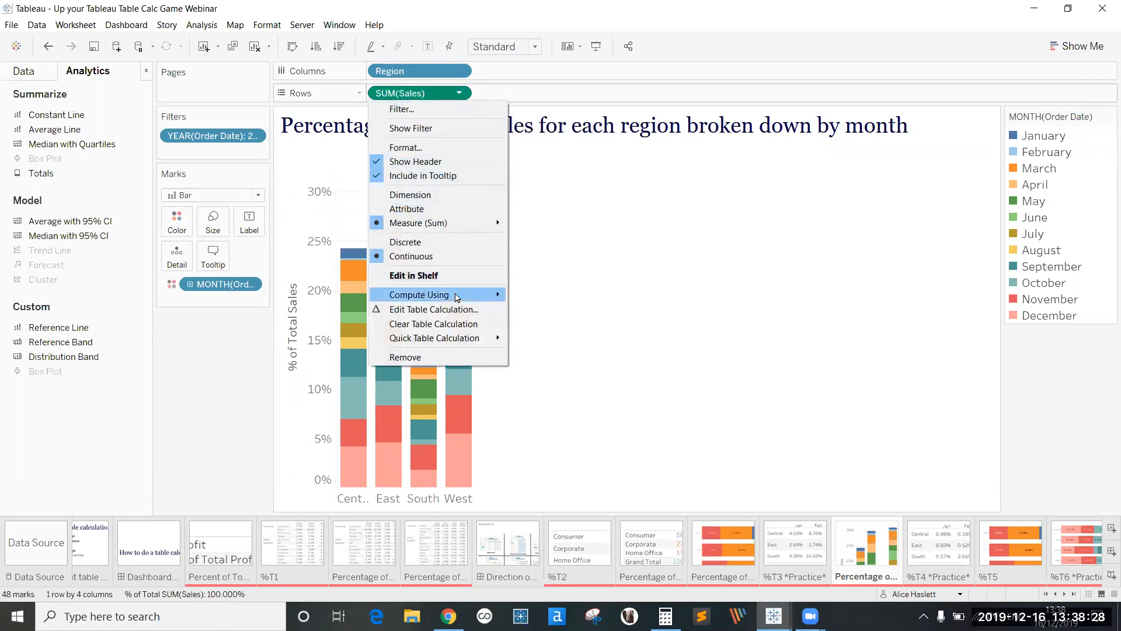
{"action": "mouse_move", "coordinate": [496, 297]}
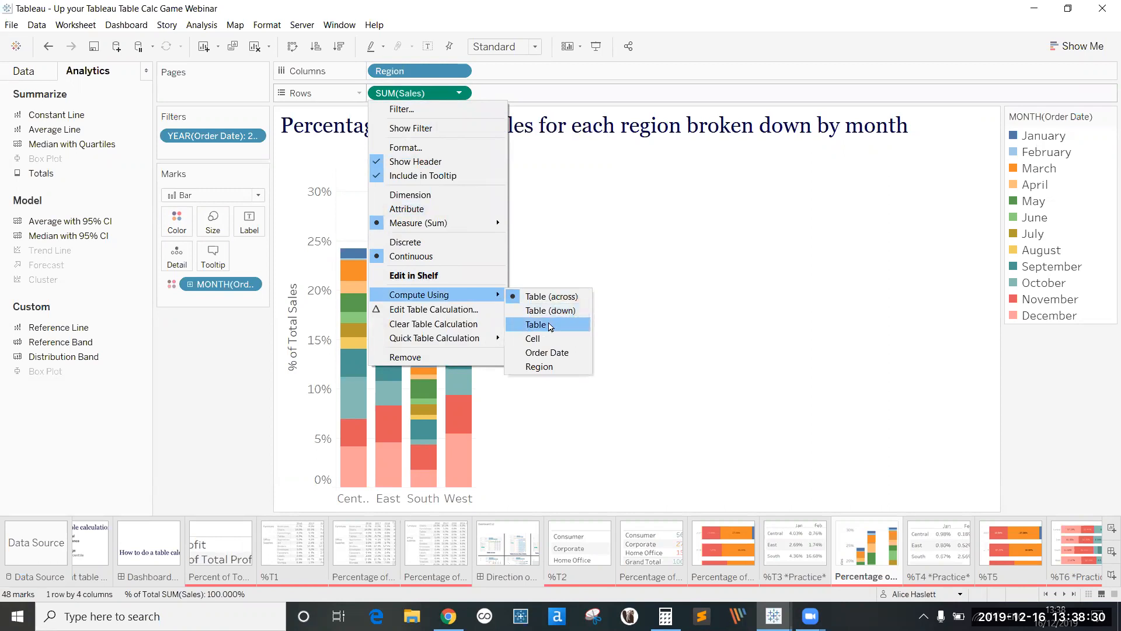
{"action": "left_click", "coordinate": [556, 352]}
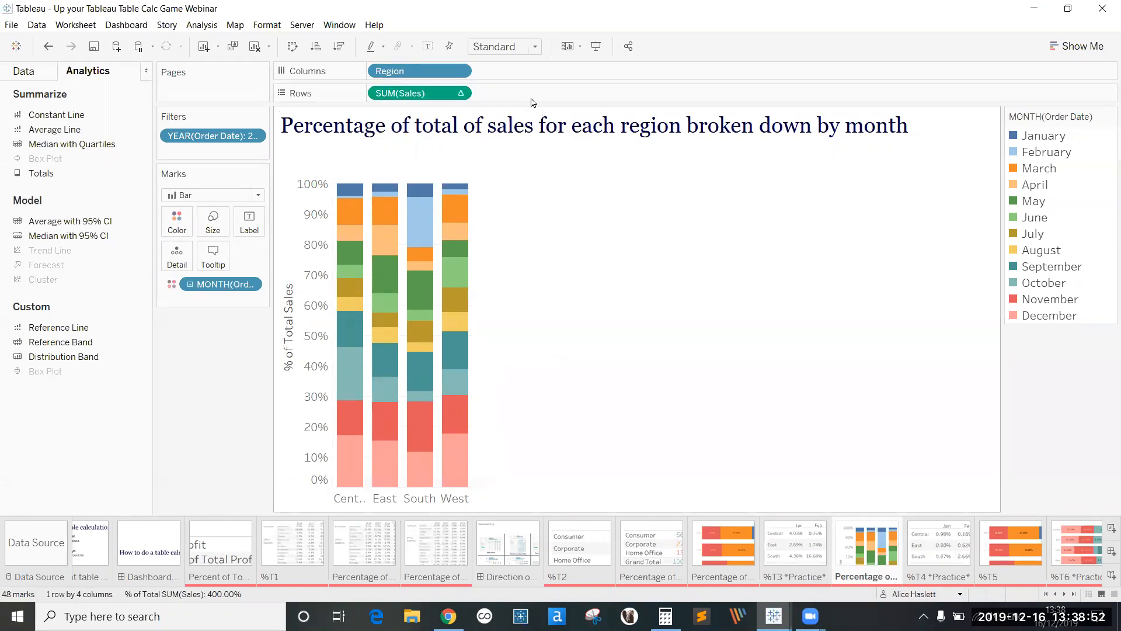
{"action": "left_click", "coordinate": [535, 49]}
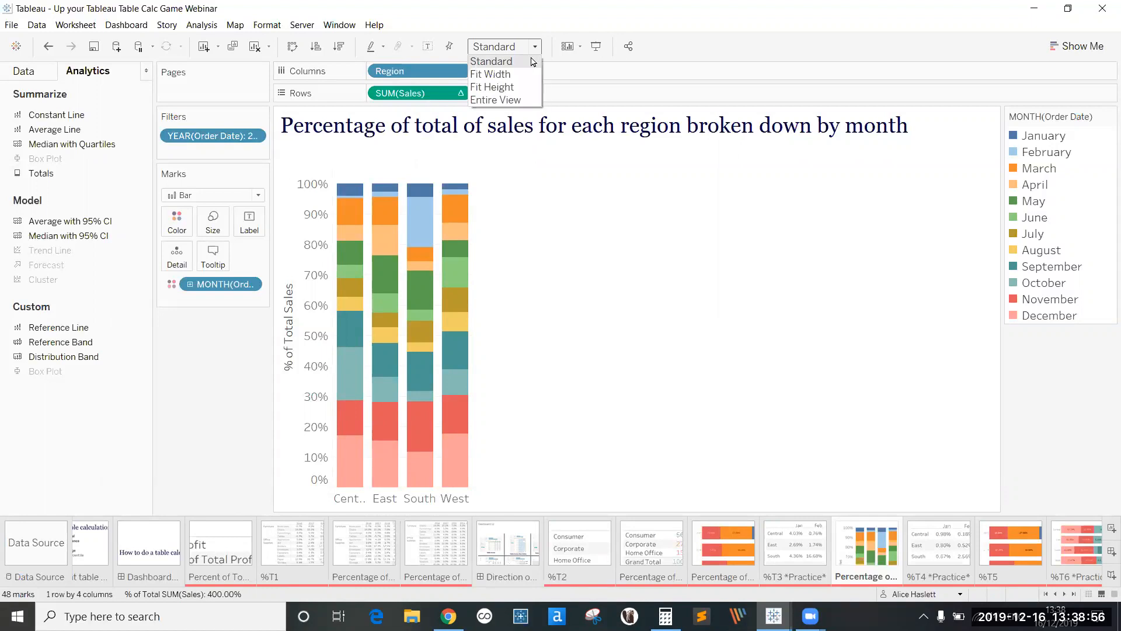
{"action": "left_click", "coordinate": [522, 99]}
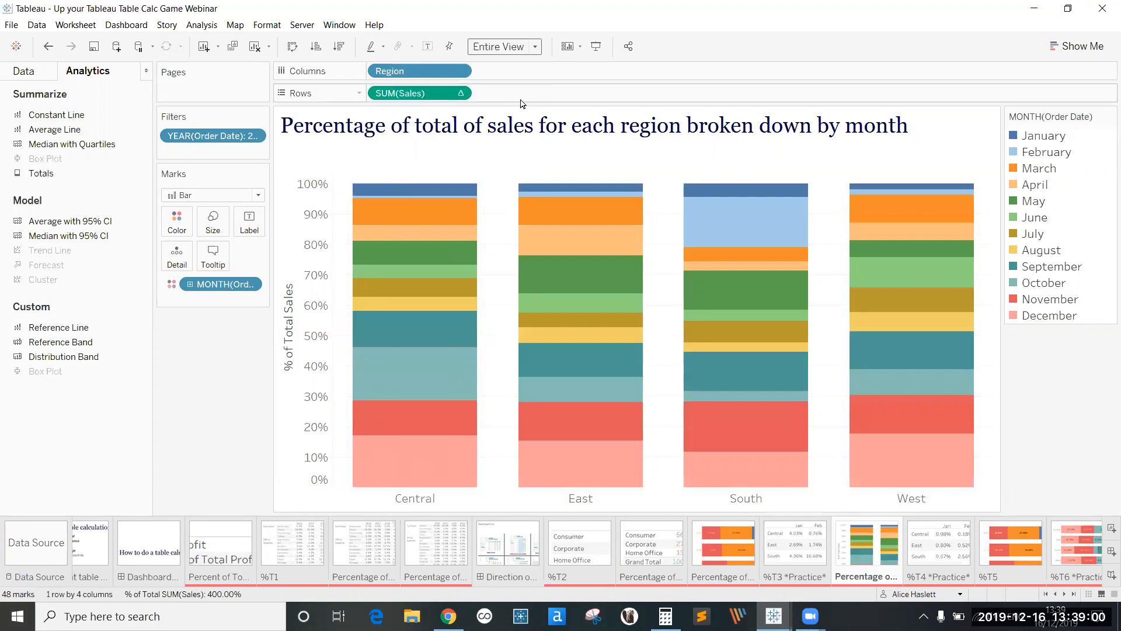
Step: Swap rows and columns to make the stacked bars horizontal, and show mark labels on them
{"action": "left_click", "coordinate": [293, 47]}
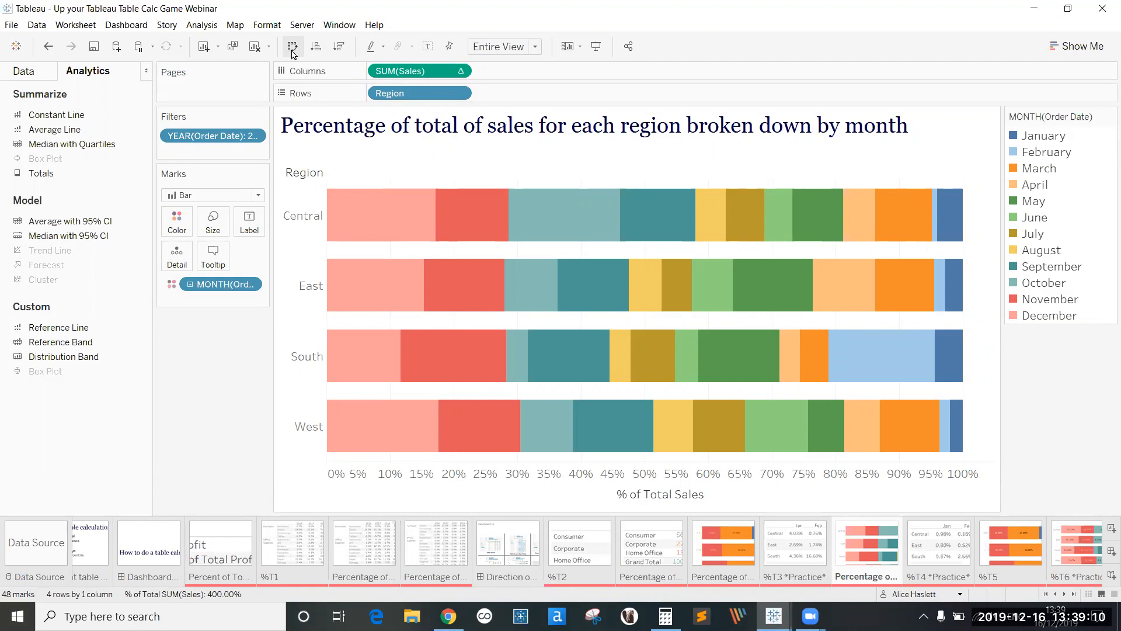
{"action": "left_click", "coordinate": [247, 220]}
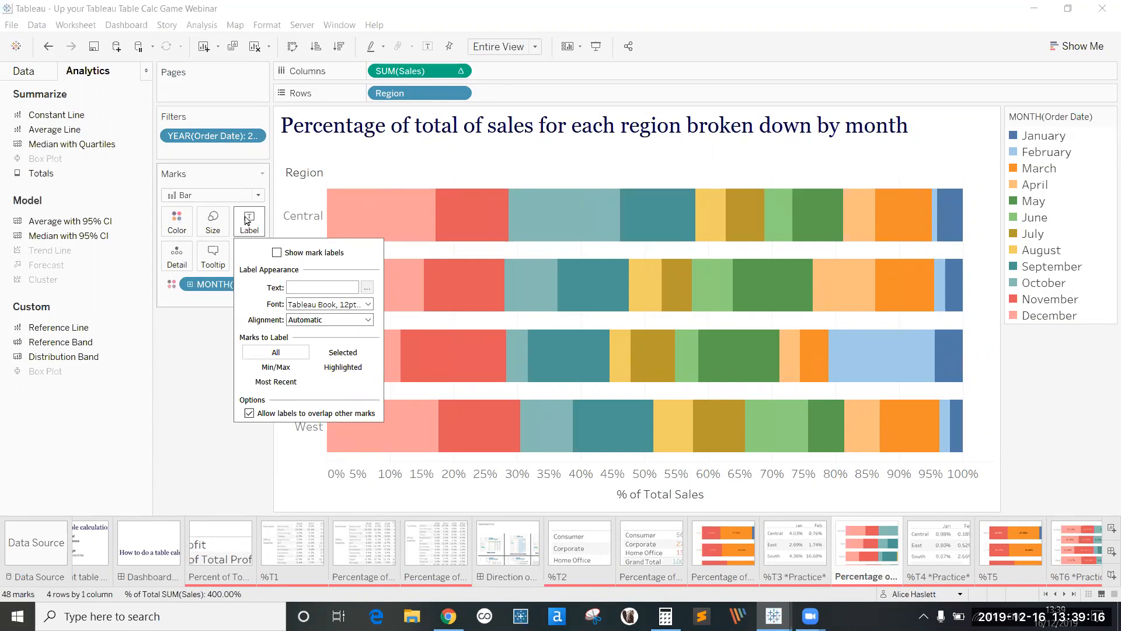
{"action": "left_click", "coordinate": [276, 253]}
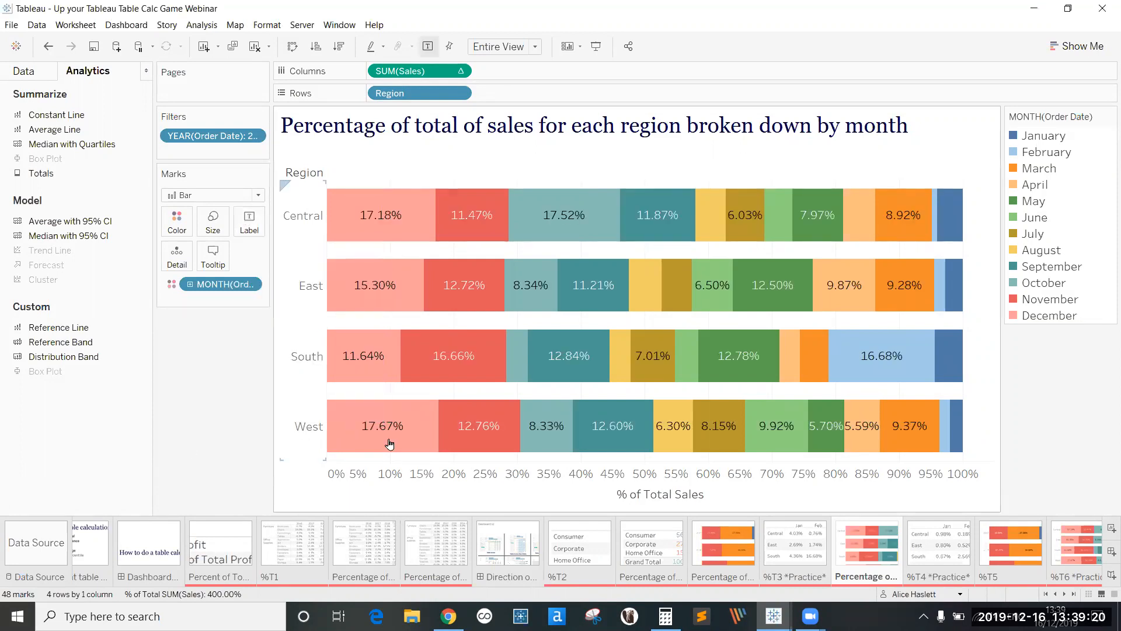
Step: Go to the Percentage Difference title dashboard, and open the %D1 worksheet after it
{"action": "scroll", "coordinate": [745, 526], "scroll_direction": "up", "scroll_amount": 3}
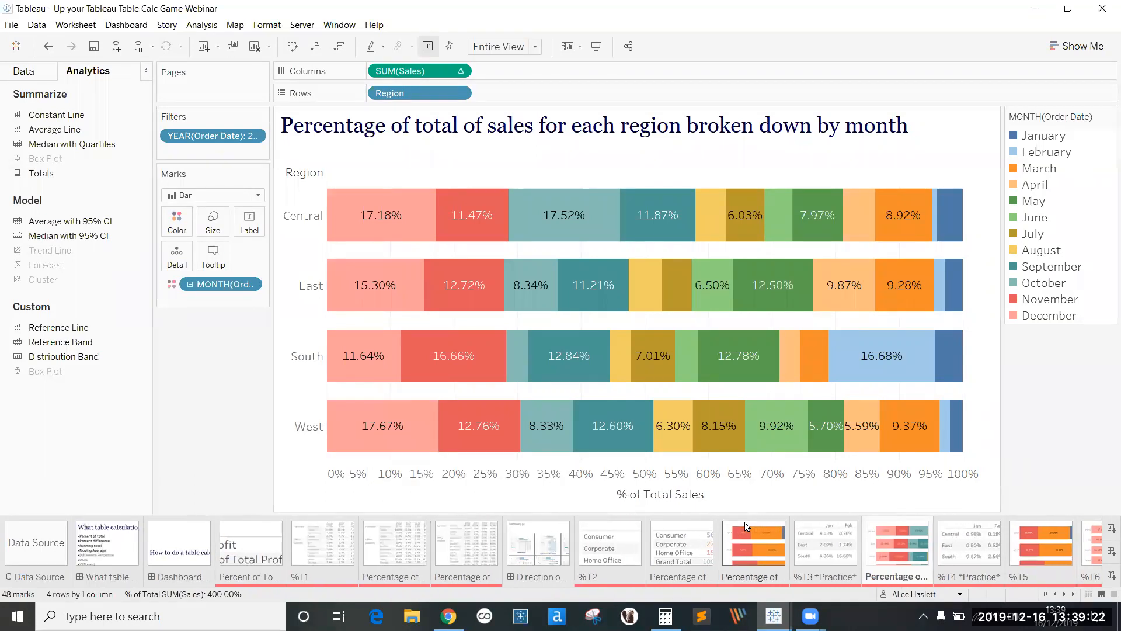
{"action": "scroll", "coordinate": [745, 526], "scroll_direction": "up", "scroll_amount": 3}
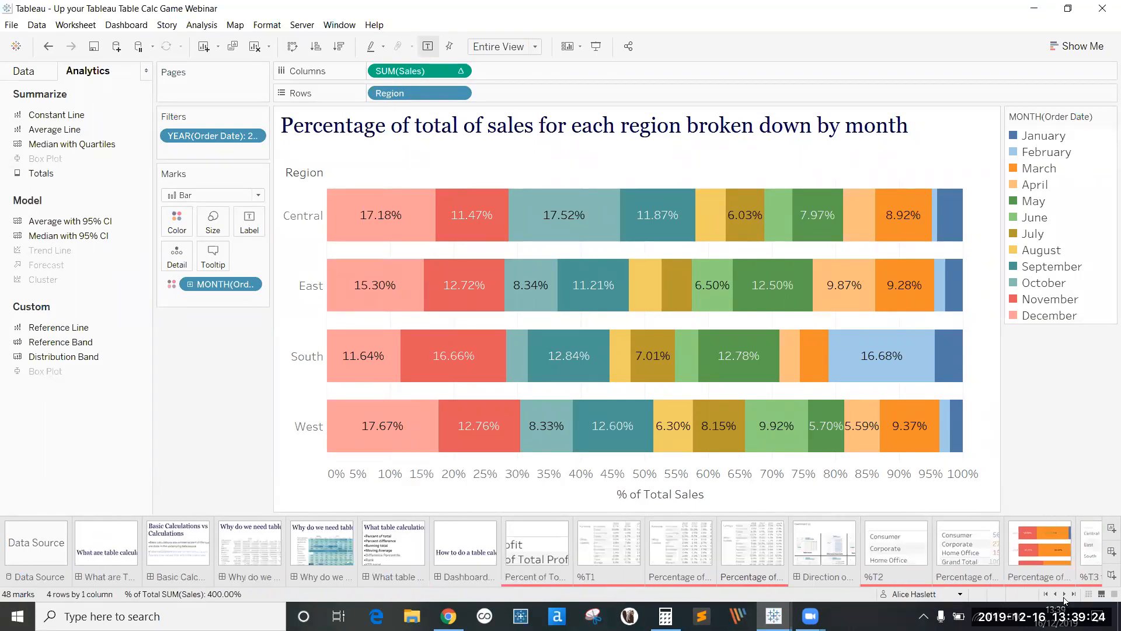
{"action": "left_click", "coordinate": [1064, 594]}
{"action": "left_click", "coordinate": [1065, 595]}
{"action": "left_click", "coordinate": [1065, 594]}
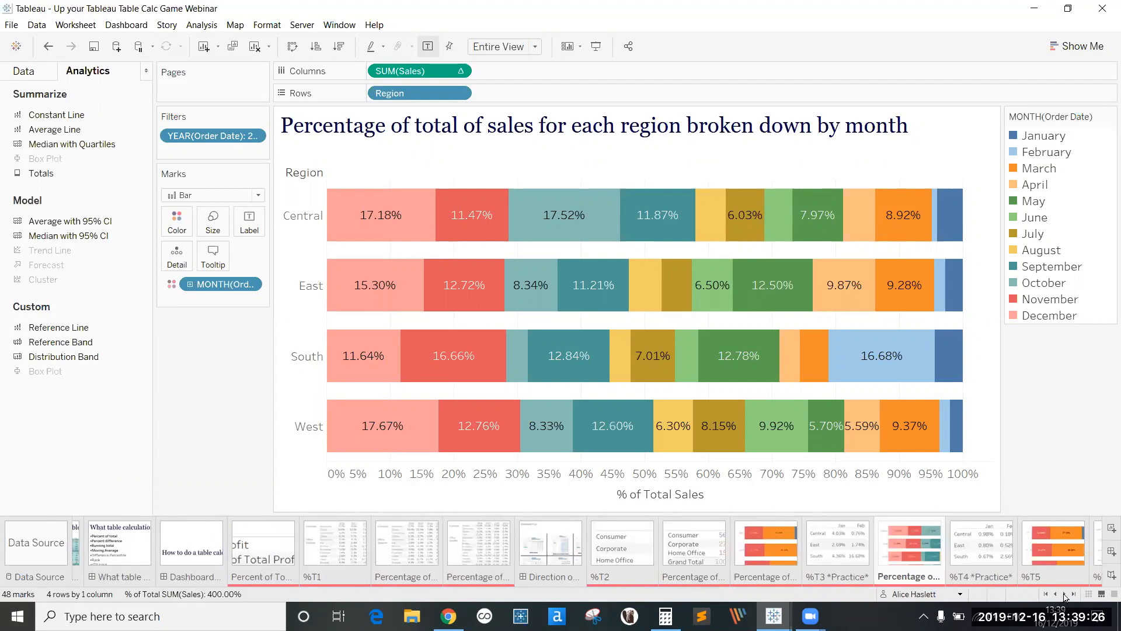
{"action": "left_click", "coordinate": [1065, 595]}
{"action": "left_click", "coordinate": [1064, 595]}
{"action": "left_click", "coordinate": [1065, 595]}
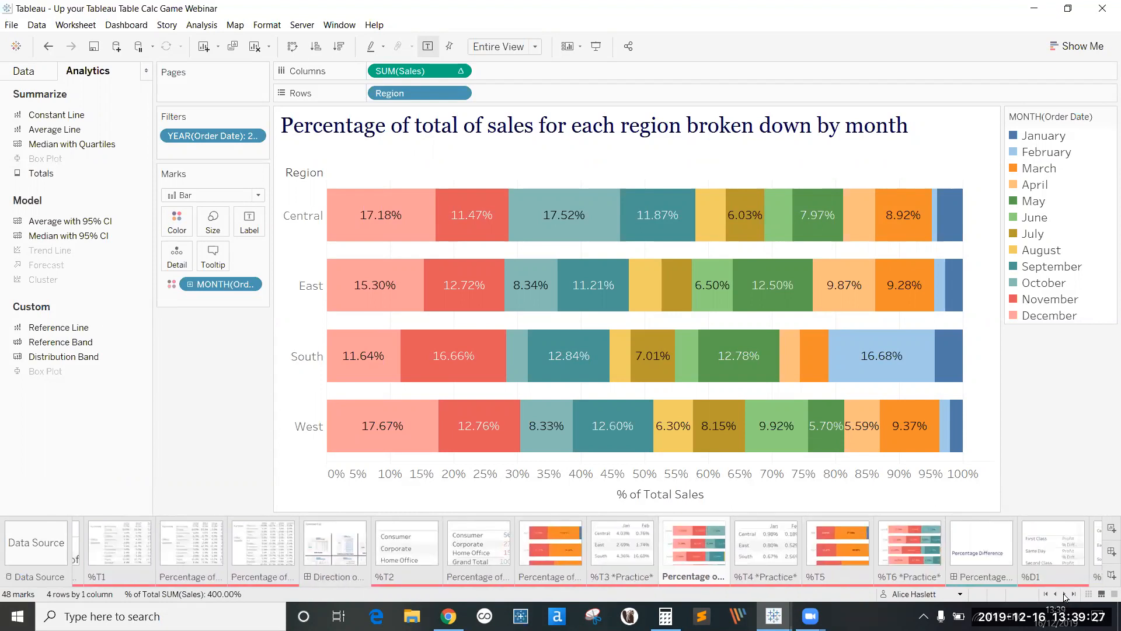
{"action": "left_click", "coordinate": [998, 553]}
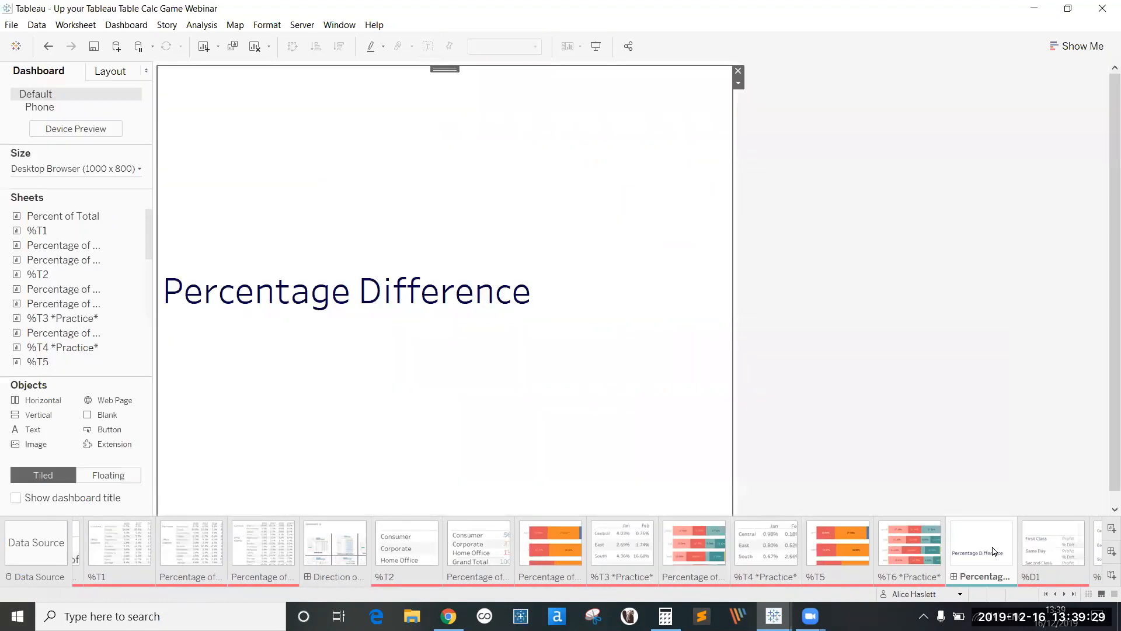
{"action": "left_click", "coordinate": [1051, 556]}
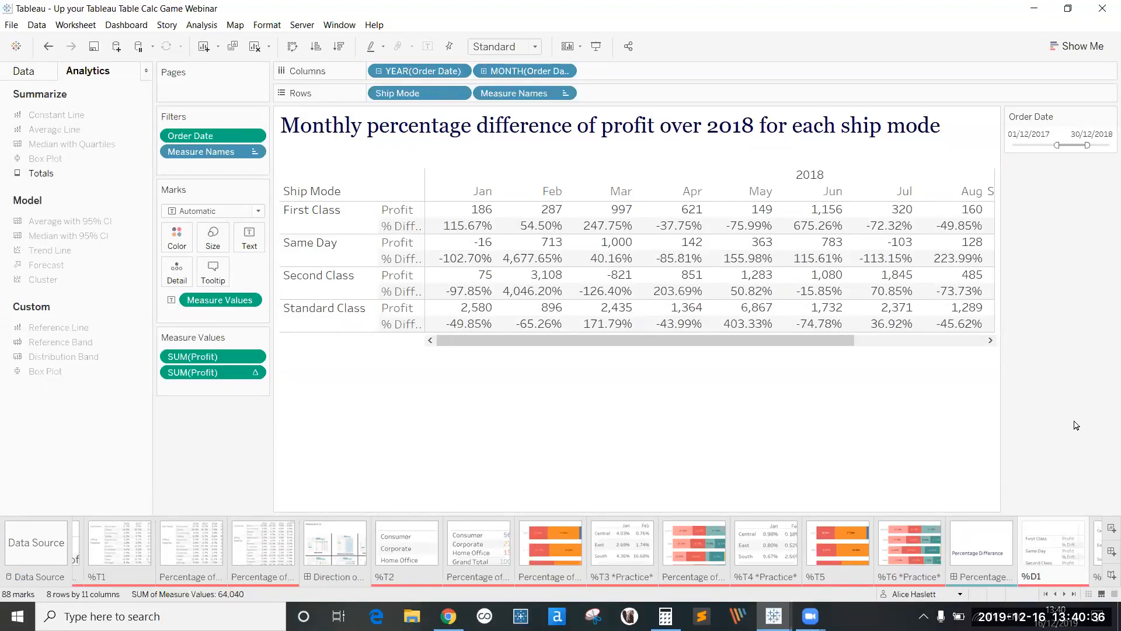
Step: Duplicate the %D1 worksheet and rename the copy "Monthly percentage difference of profit over 2018 for each ship mode"
{"action": "right_click", "coordinate": [1043, 551]}
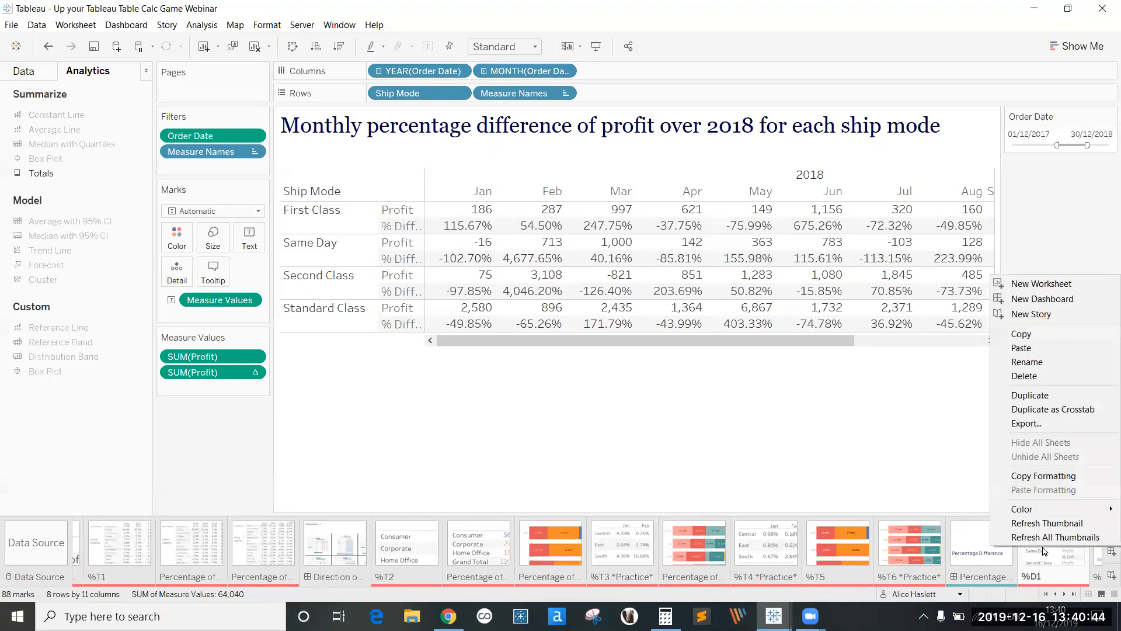
{"action": "left_click", "coordinate": [1055, 400]}
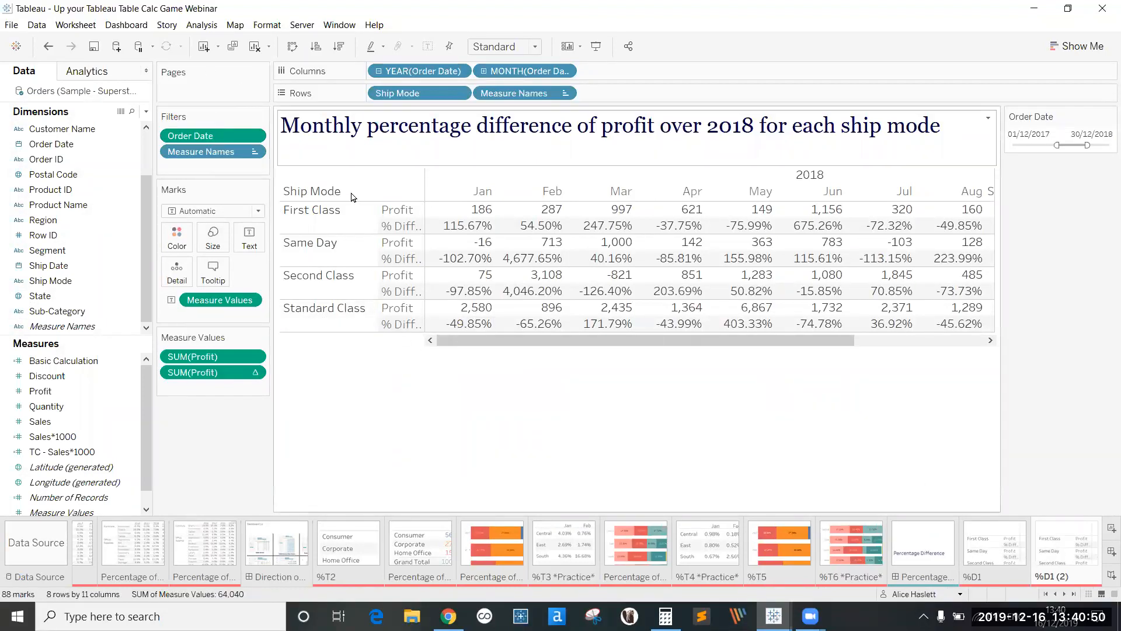
{"action": "double_click", "coordinate": [1064, 577]}
{"action": "type", "text": "M"}
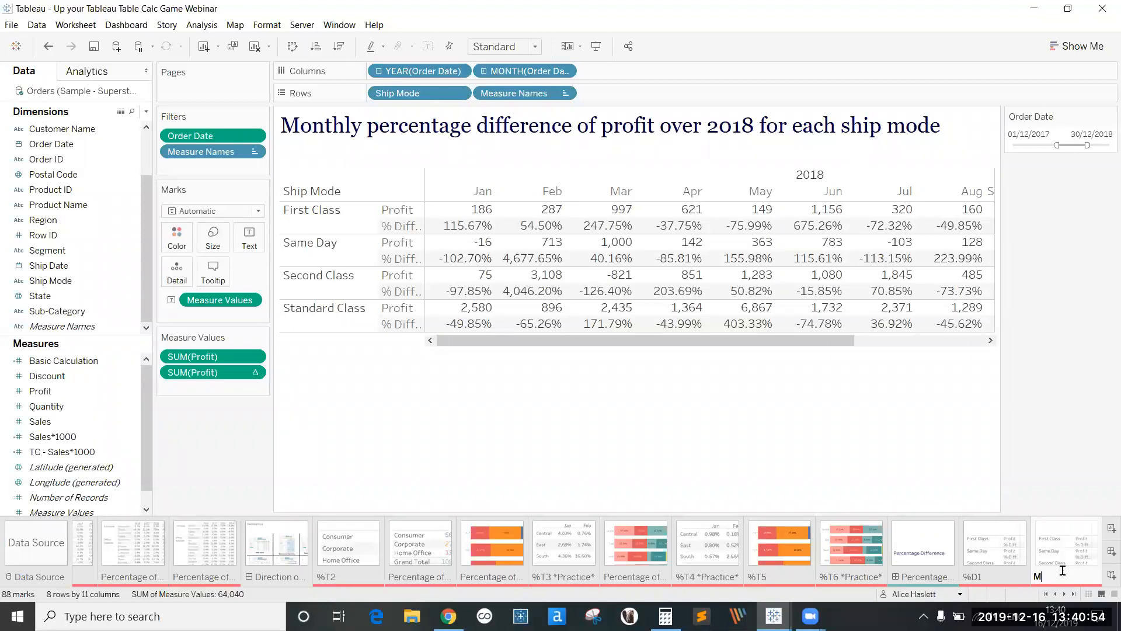
{"action": "type", "text": "onthly"}
{"action": "type", "text": " per"}
{"action": "type", "text": "centage "}
{"action": "type", "text": "difference o"}
{"action": "type", "text": "f profit over"}
{"action": "type", "text": "18 "}
{"action": "type", "text": "for each"}
{"action": "type", "text": " ship mode"}
{"action": "key", "text": "Return"}
Step: Clear the duplicated sheet and place Order Date on Columns as the discrete month
{"action": "left_click", "coordinate": [255, 48]}
{"action": "left_click", "coordinate": [91, 150]}
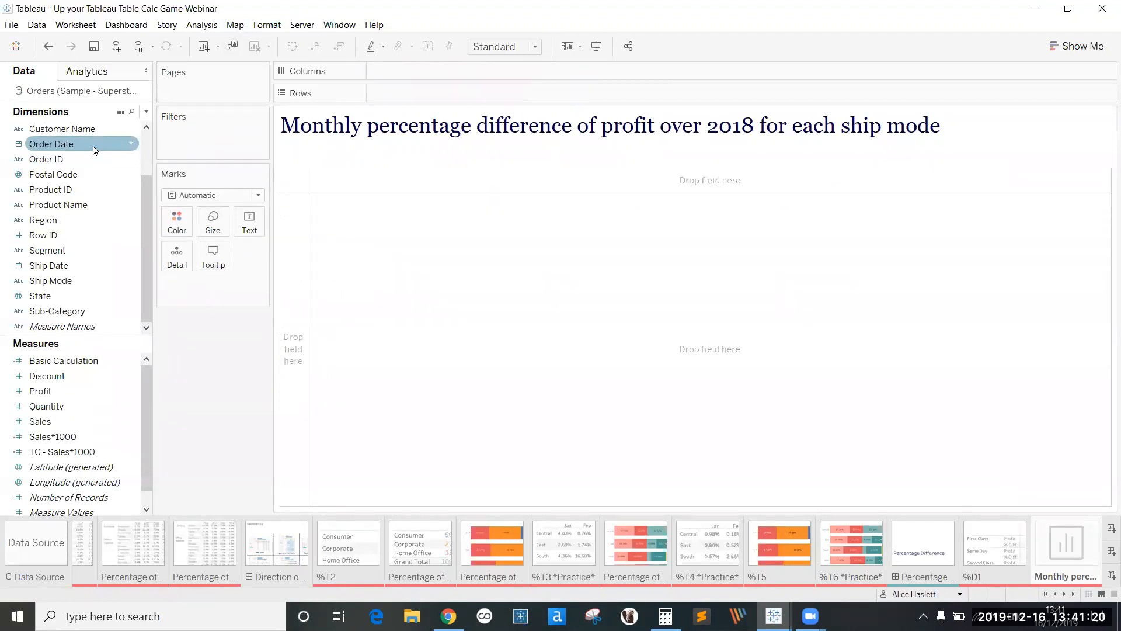
{"action": "left_click_drag", "start_coordinate": [90, 150], "coordinate": [401, 77]}
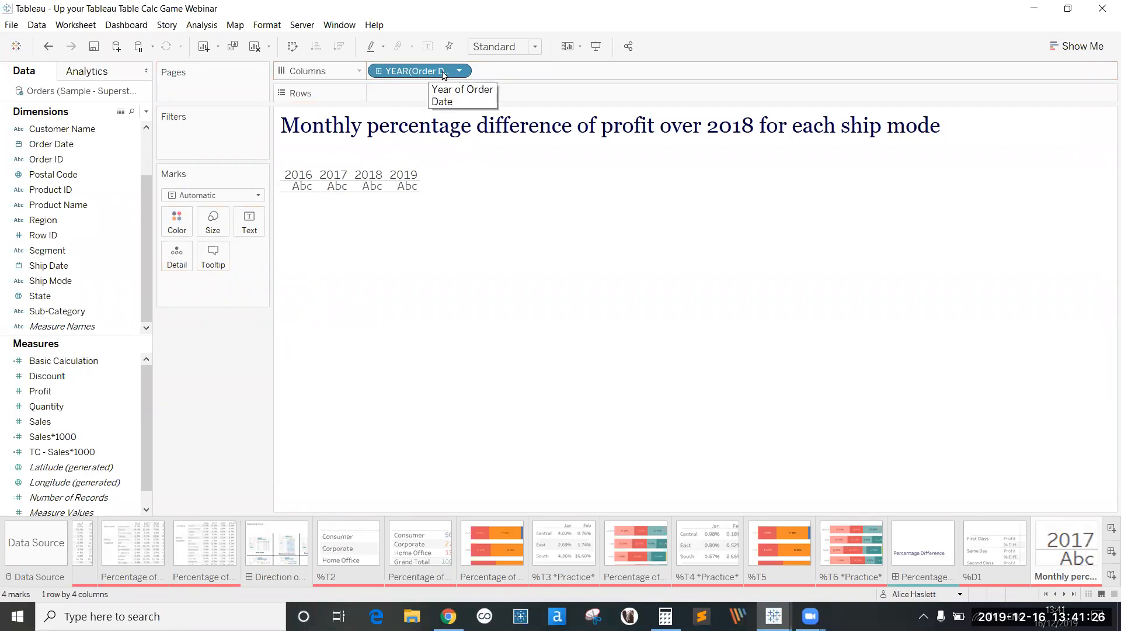
{"action": "left_click", "coordinate": [461, 71]}
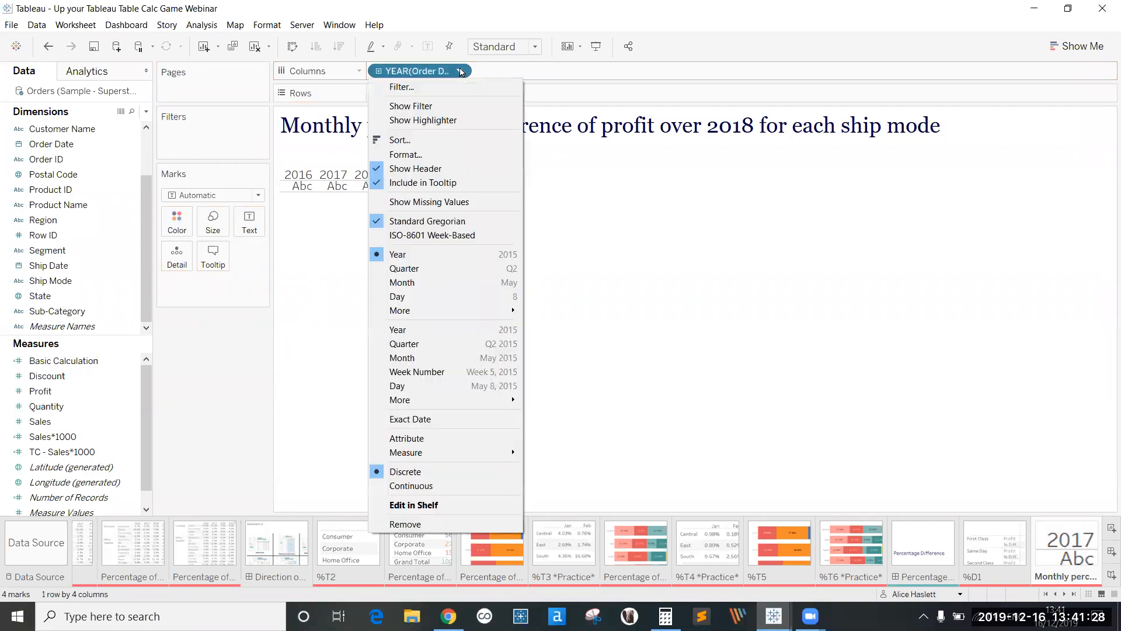
{"action": "left_click", "coordinate": [442, 286]}
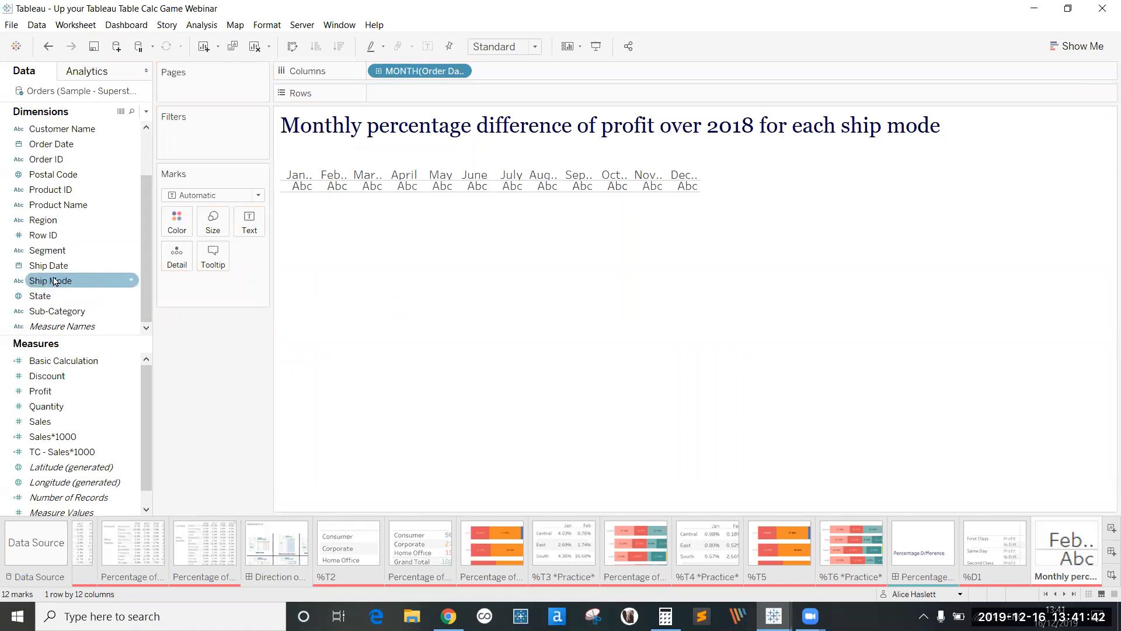
Step: Place Ship Mode on Rows and show the sum of Profit as the table's text values
{"action": "left_click_drag", "start_coordinate": [54, 281], "coordinate": [412, 92]}
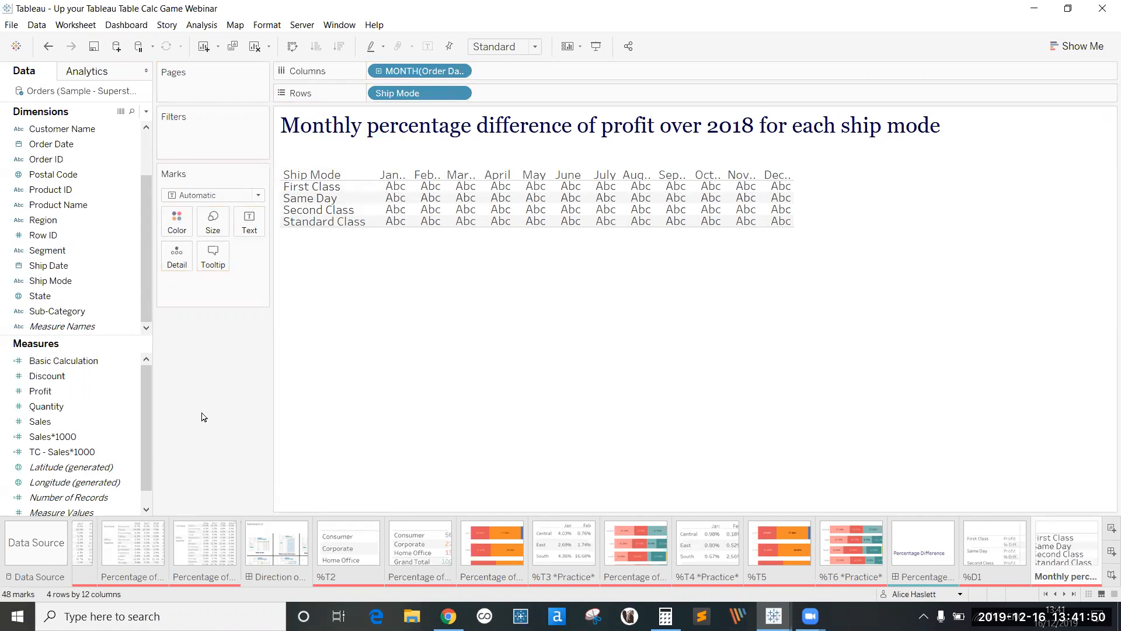
{"action": "left_click", "coordinate": [96, 395]}
{"action": "double_click", "coordinate": [91, 395]}
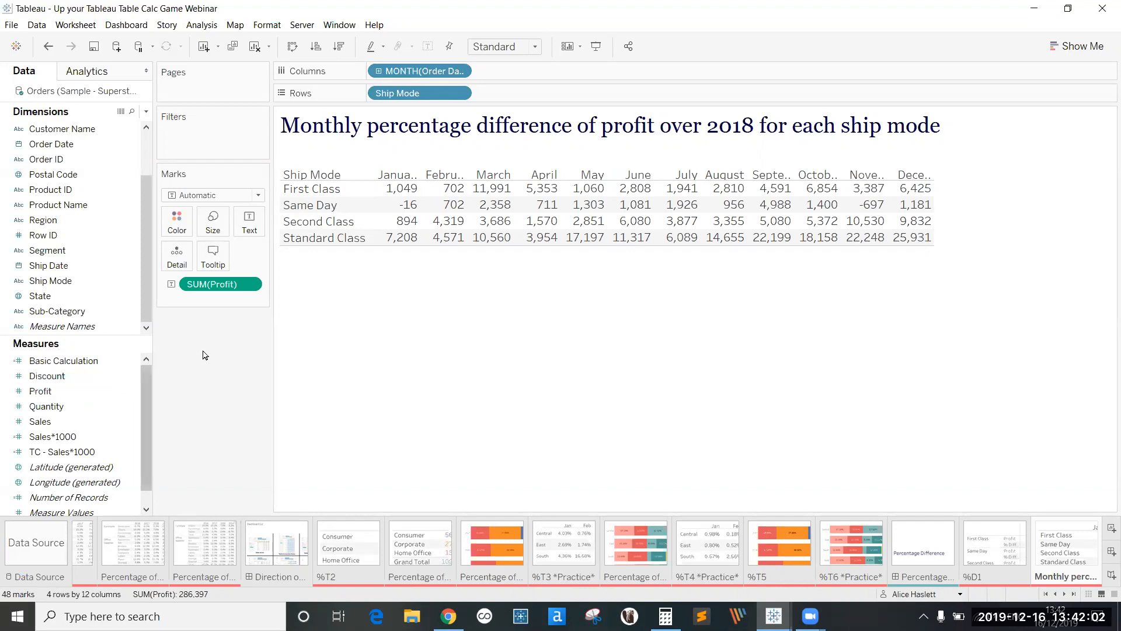
Step: Apply the Percent Difference quick table calculation to the sum of Profit
{"action": "left_click", "coordinate": [249, 284]}
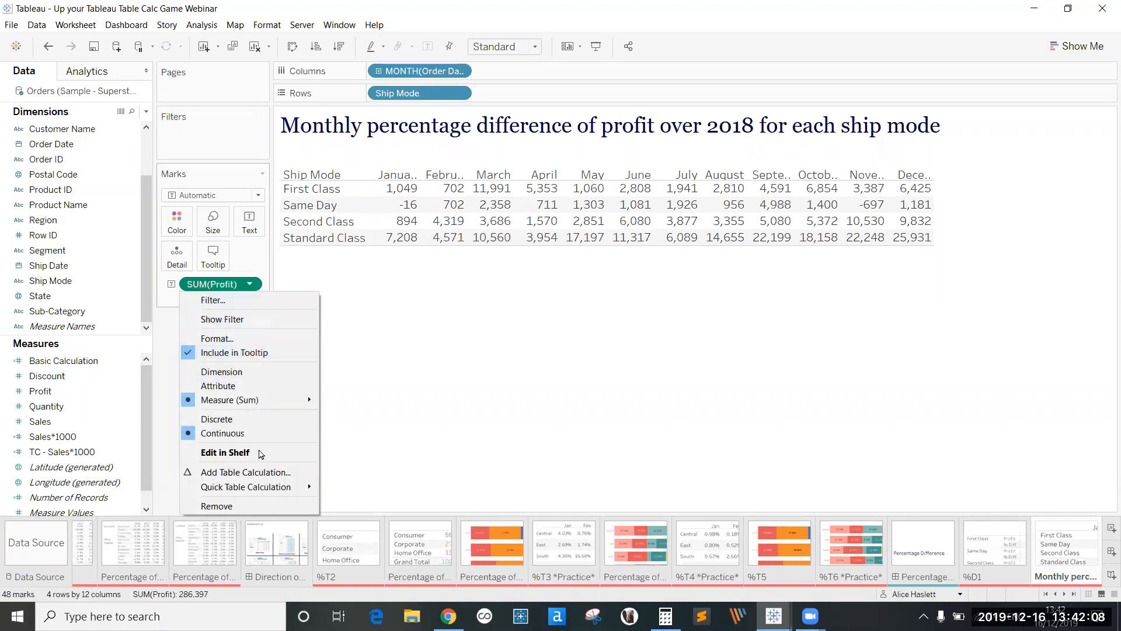
{"action": "mouse_move", "coordinate": [260, 494]}
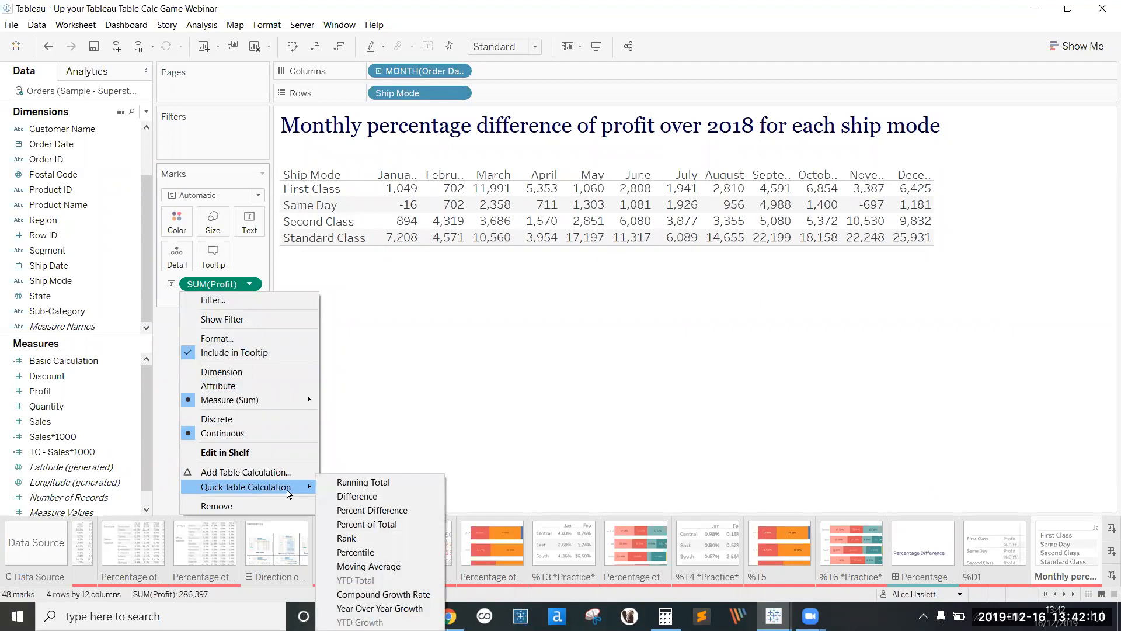
{"action": "left_click", "coordinate": [428, 518]}
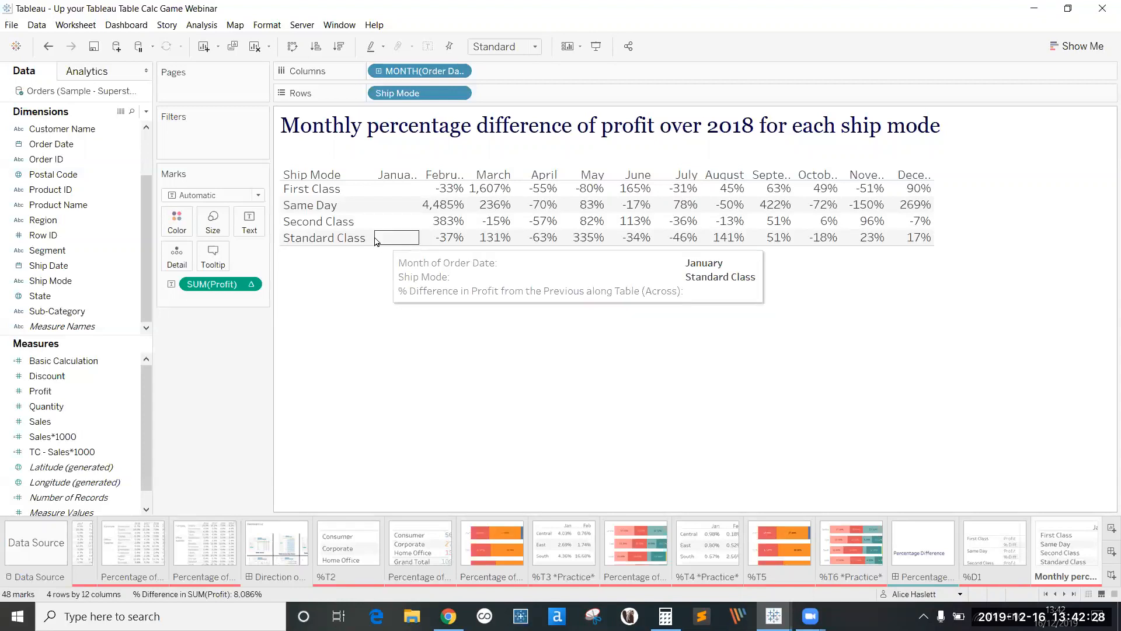
Step: Add the Order Date year ahead of the month on Columns and view the 2018 months
{"action": "left_click", "coordinate": [85, 146]}
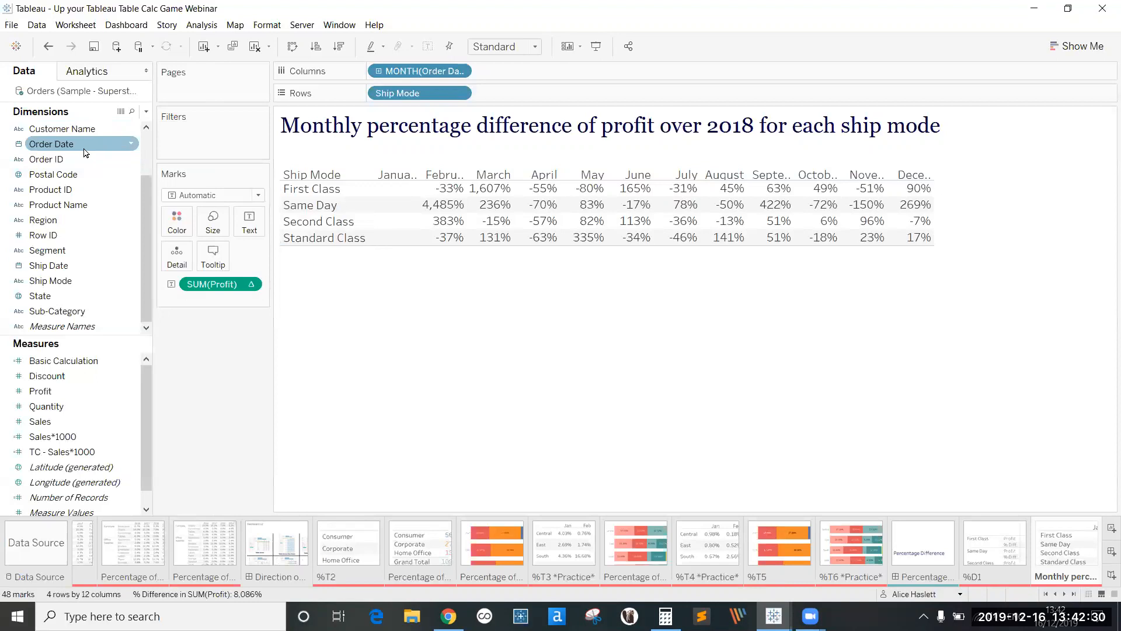
{"action": "left_click_drag", "start_coordinate": [85, 152], "coordinate": [372, 74]}
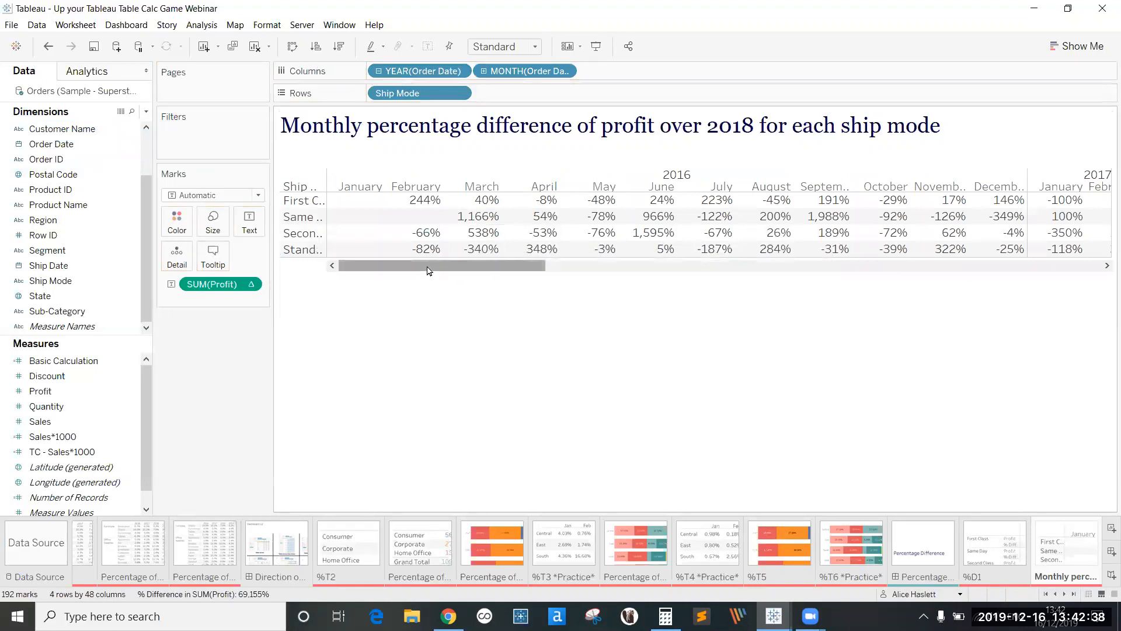
{"action": "left_click_drag", "start_coordinate": [429, 270], "coordinate": [800, 306]}
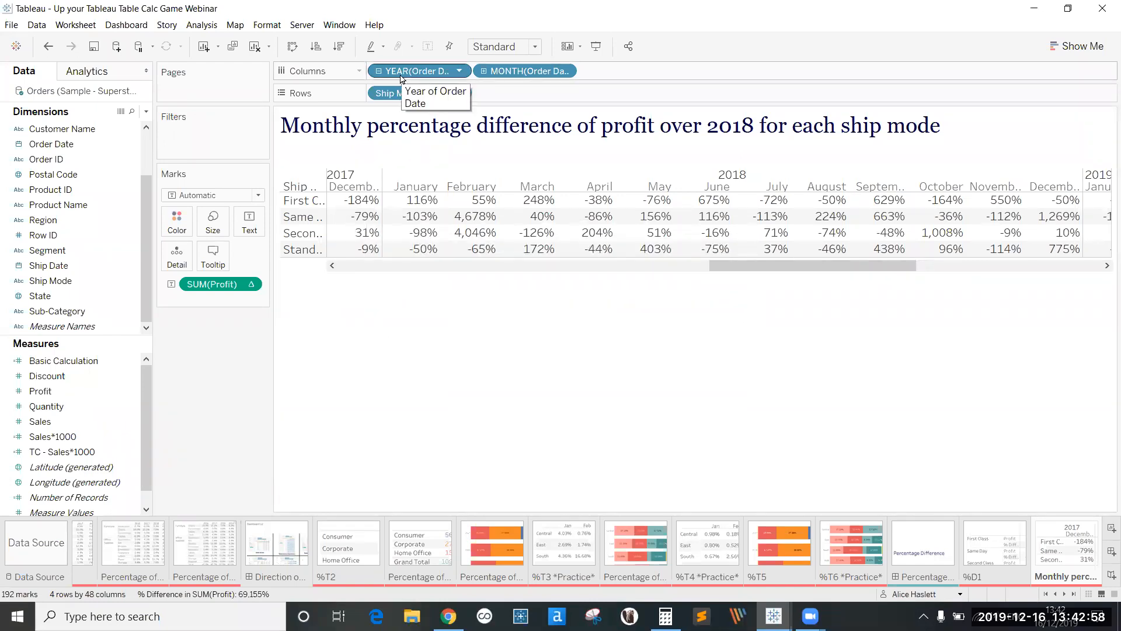
Step: Move the Order Date year from Columns to Filters, filtering by years to keep only 2018
{"action": "left_click_drag", "start_coordinate": [401, 78], "coordinate": [222, 148]}
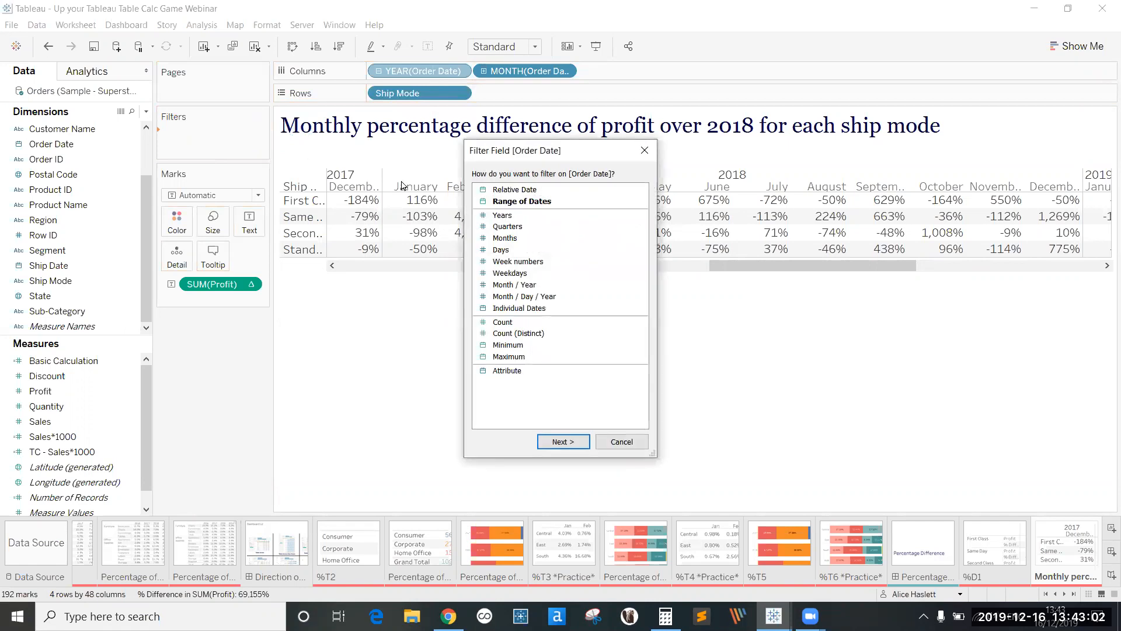
{"action": "left_click", "coordinate": [536, 215]}
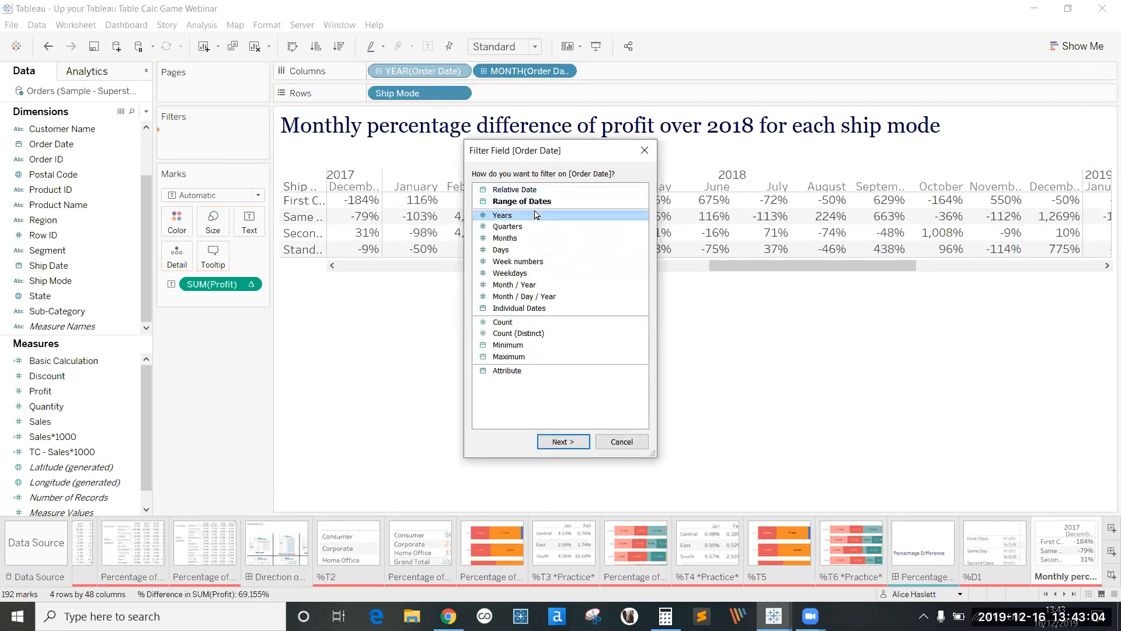
{"action": "left_click", "coordinate": [554, 446]}
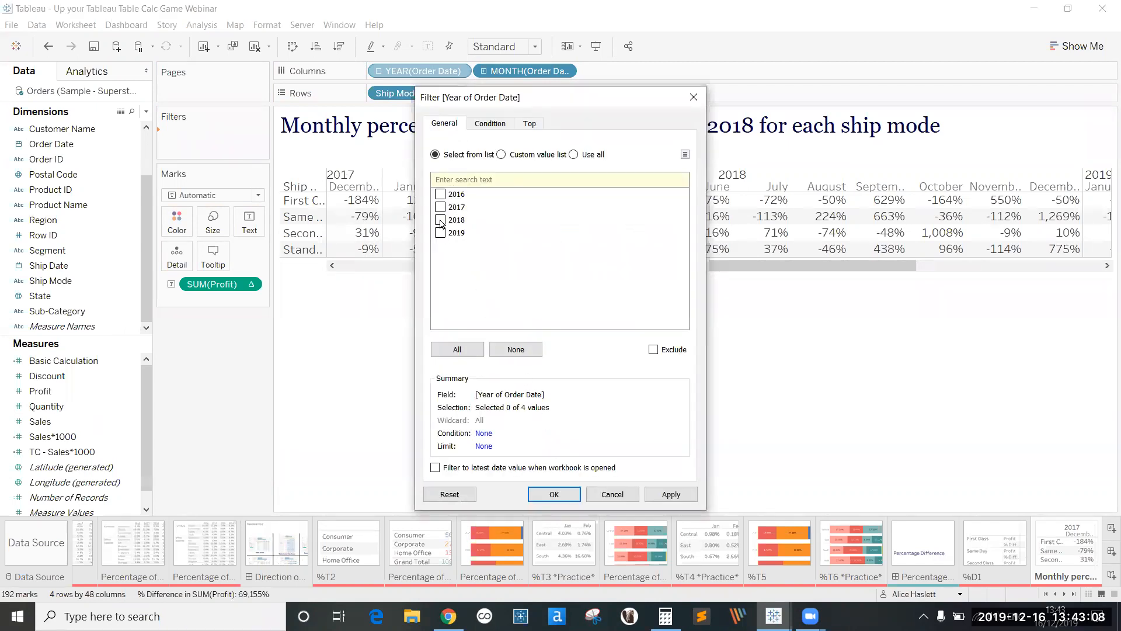
{"action": "left_click", "coordinate": [440, 220]}
{"action": "left_click", "coordinate": [575, 499]}
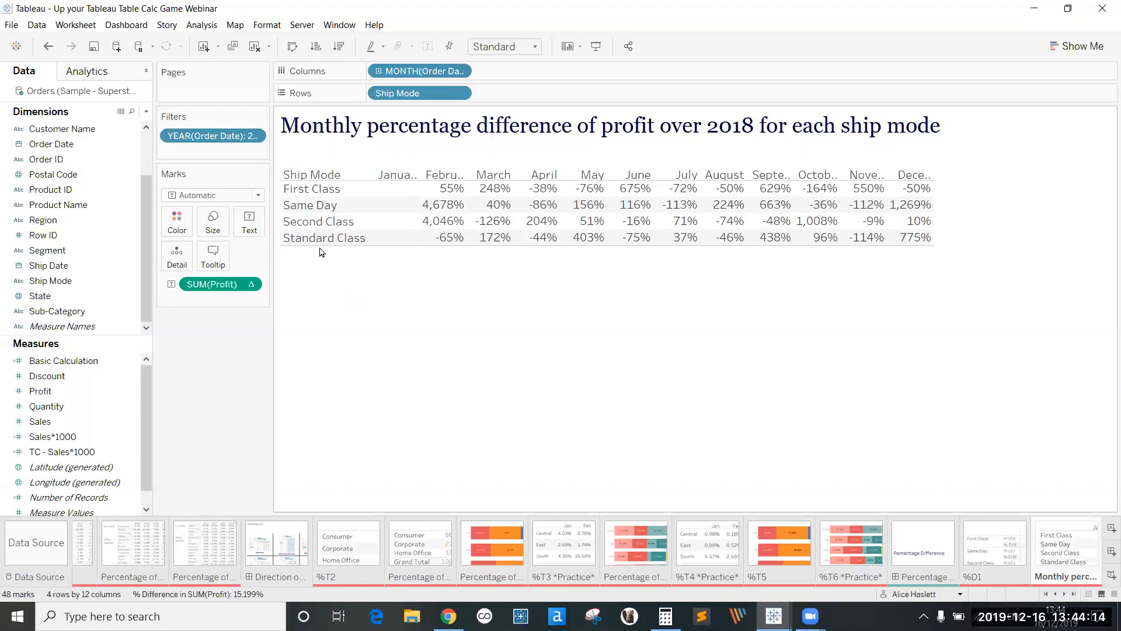
Step: Edit the Order Date year filter to include 2017 as well as 2018
{"action": "left_click", "coordinate": [253, 137]}
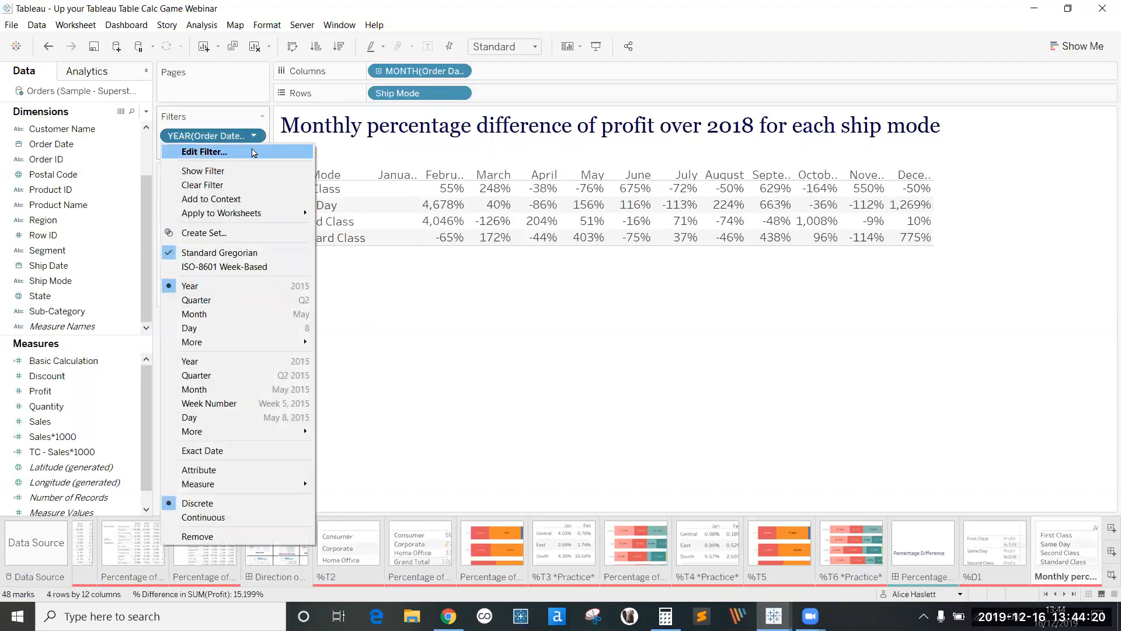
{"action": "left_click", "coordinate": [253, 153]}
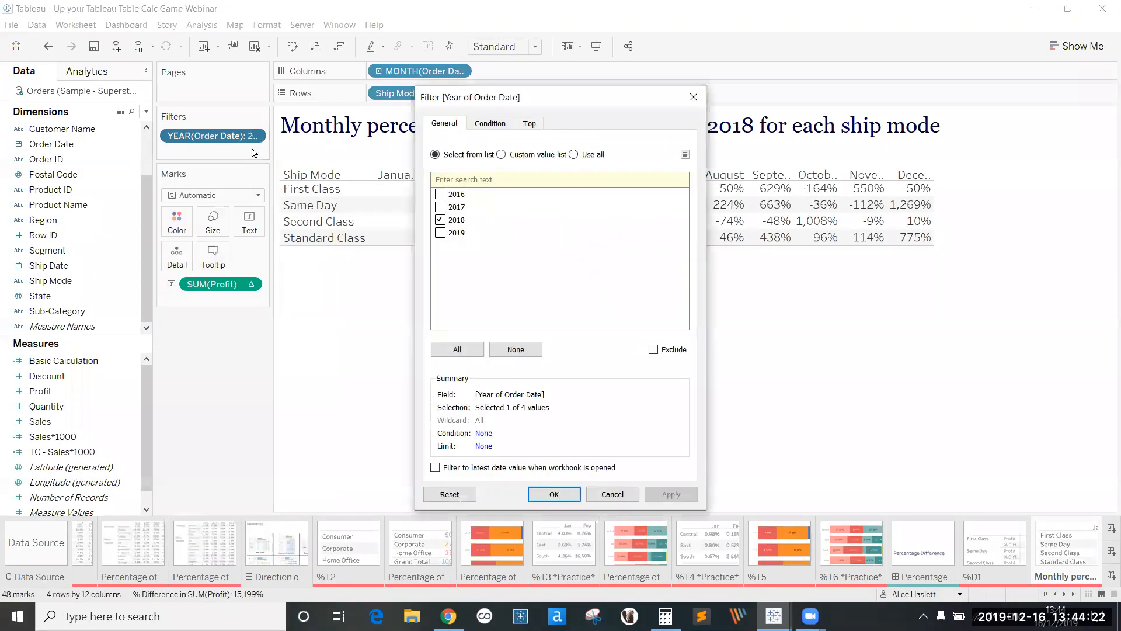
{"action": "left_click", "coordinate": [442, 208]}
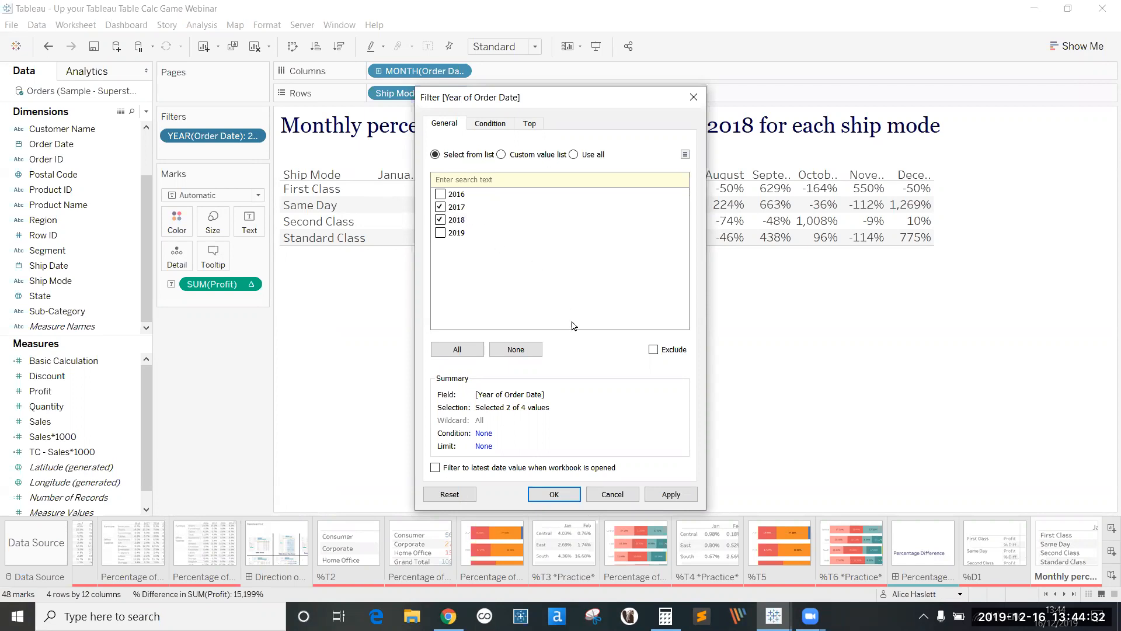
{"action": "left_click", "coordinate": [551, 494]}
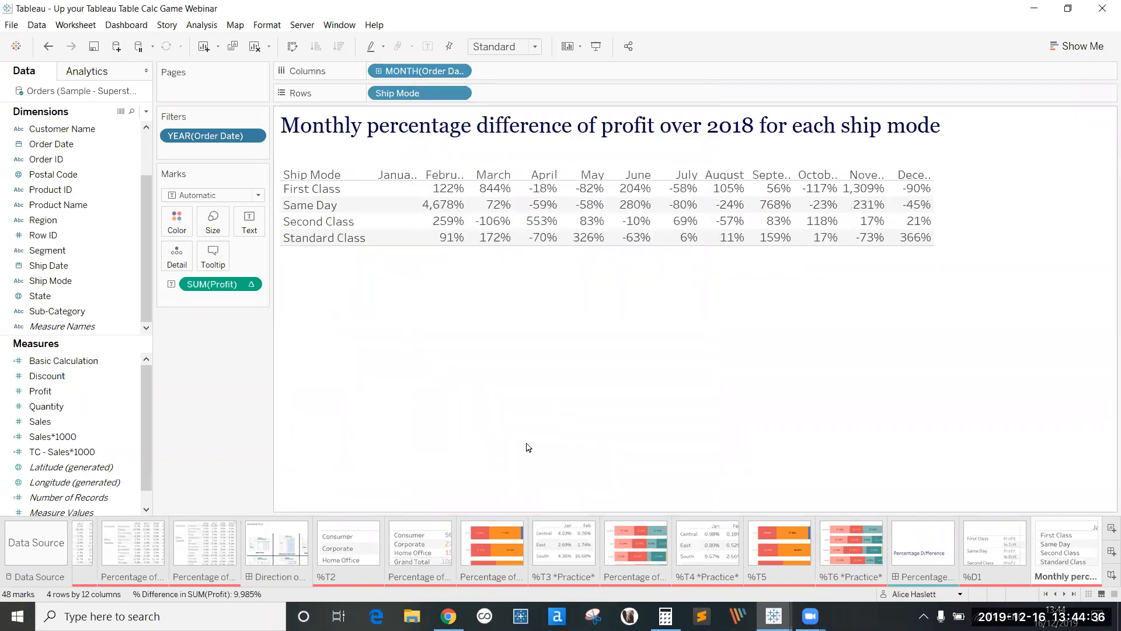
Step: Add the Order Date year ahead of the month on Columns and hide the 2017 columns
{"action": "left_click", "coordinate": [117, 144]}
{"action": "left_click", "coordinate": [287, 354]}
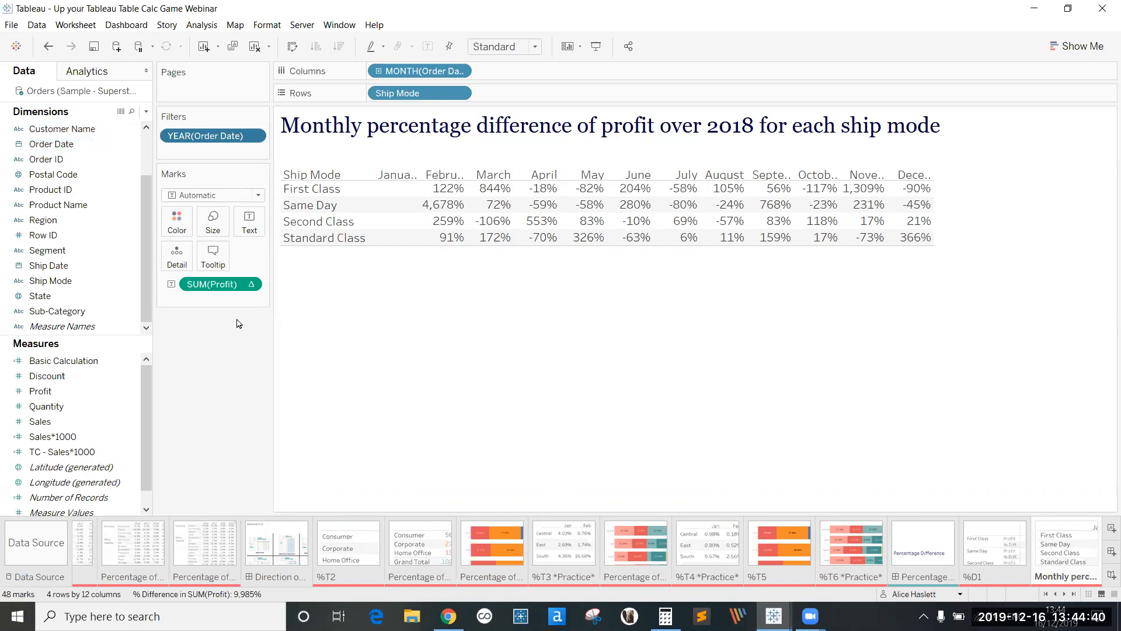
{"action": "left_click", "coordinate": [129, 267]}
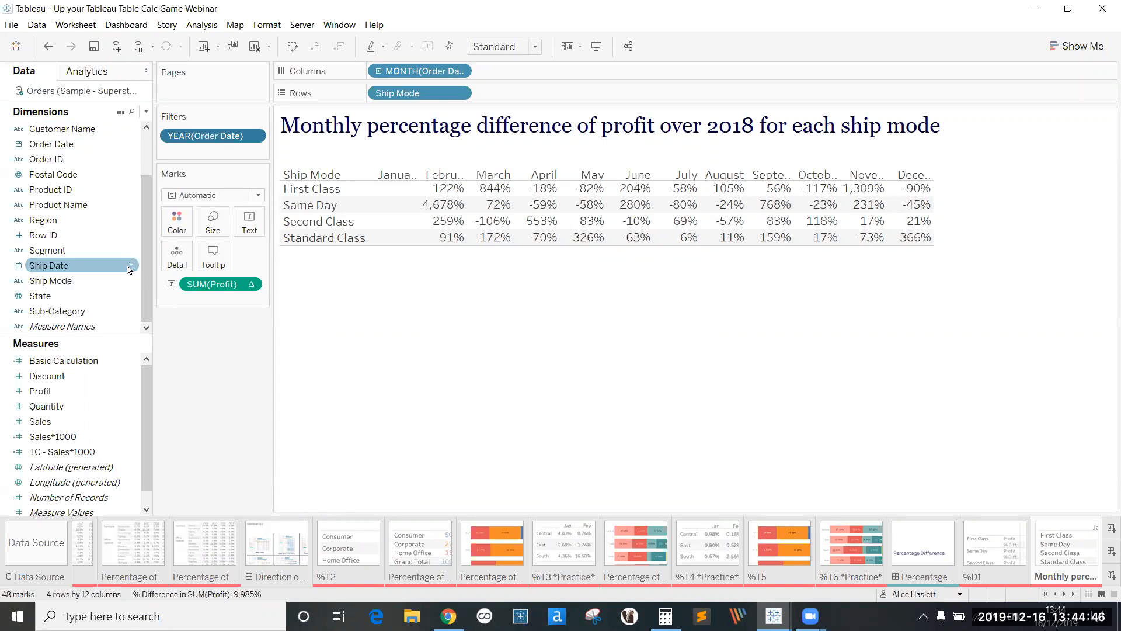
{"action": "left_click_drag", "start_coordinate": [74, 150], "coordinate": [373, 76]}
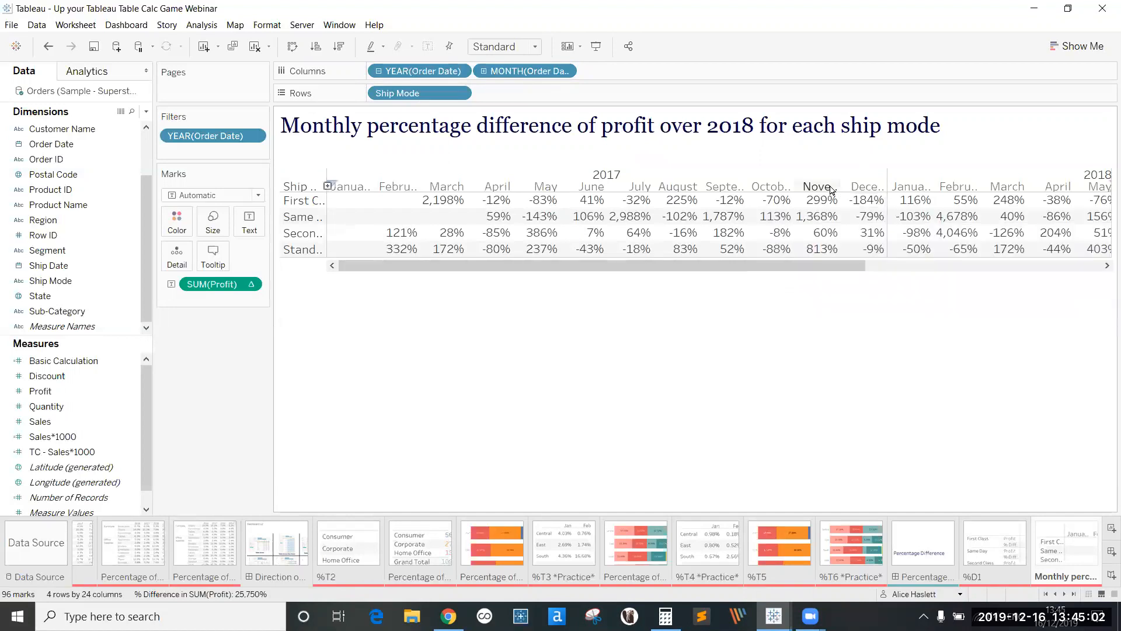
{"action": "right_click", "coordinate": [625, 176]}
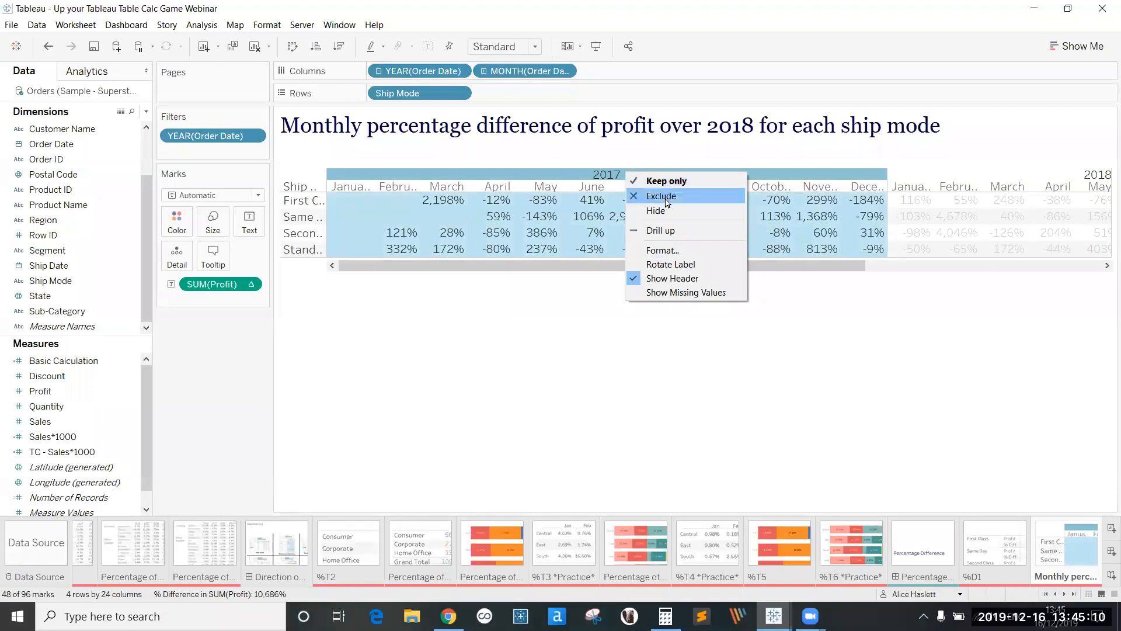
{"action": "left_click", "coordinate": [687, 212]}
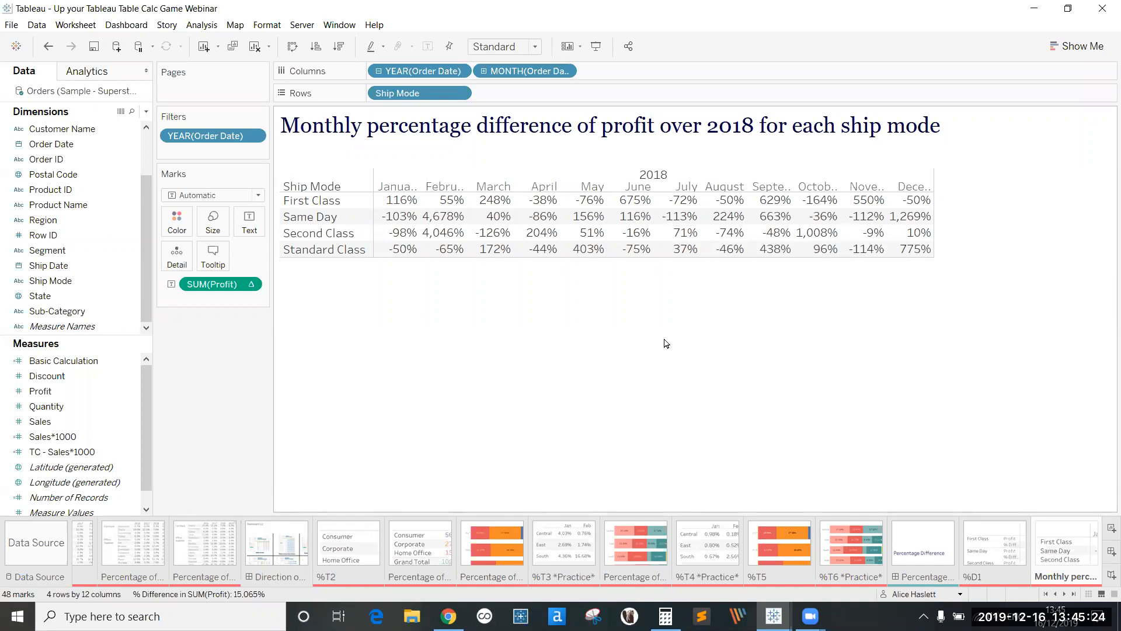
Step: Make the profit percent difference relative to the first value and compute it using Order Date
{"action": "left_click", "coordinate": [250, 290]}
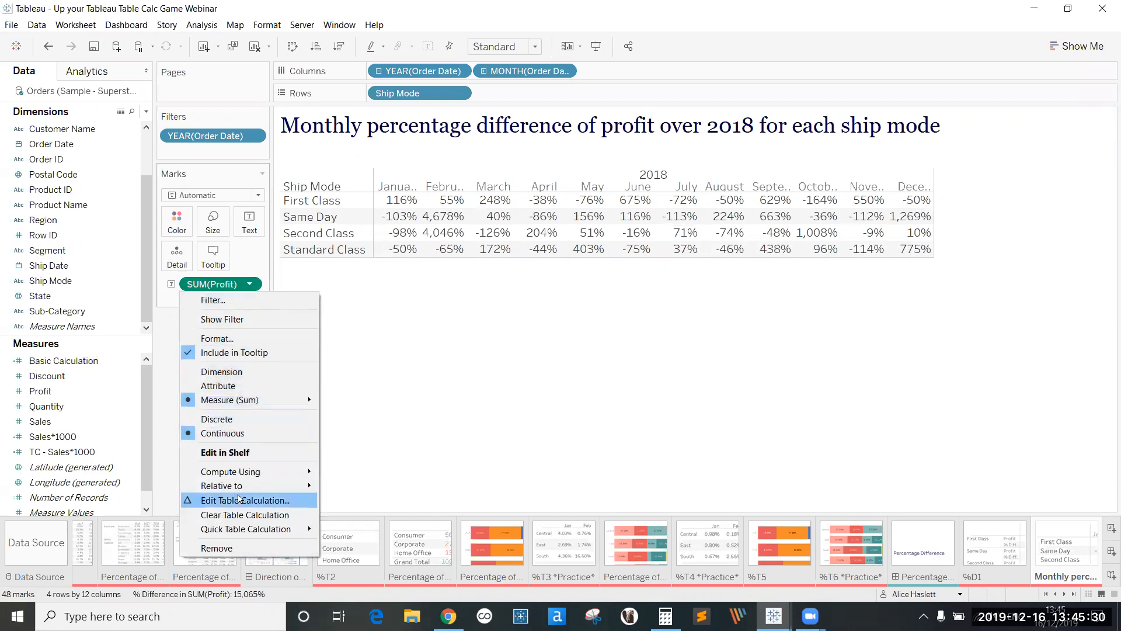
{"action": "mouse_move", "coordinate": [271, 487]}
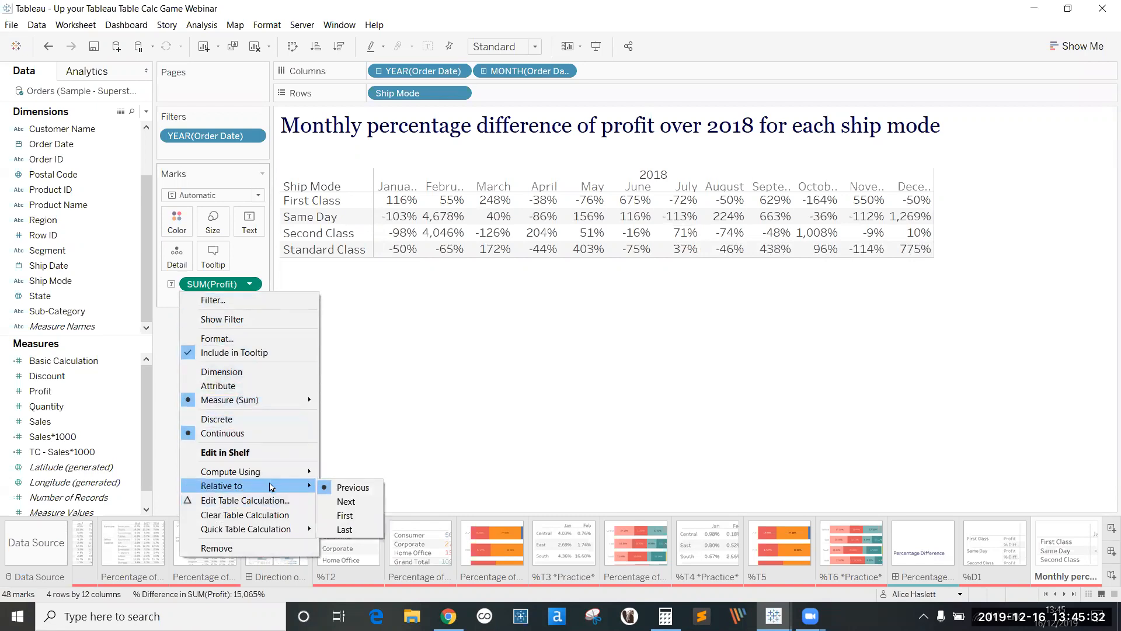
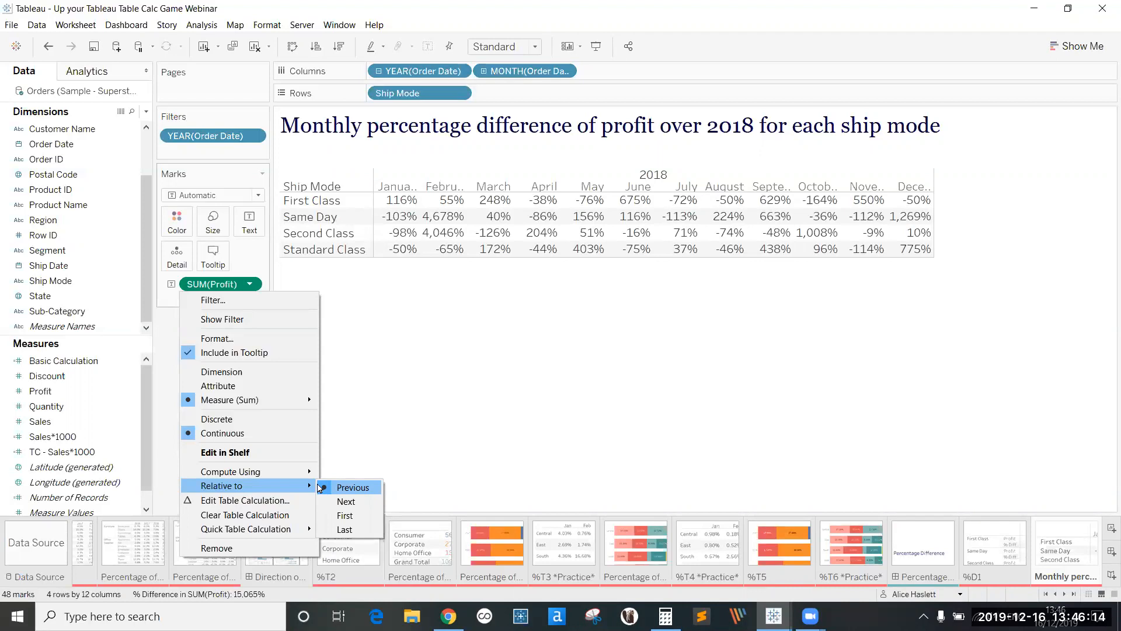
{"action": "left_click", "coordinate": [344, 515]}
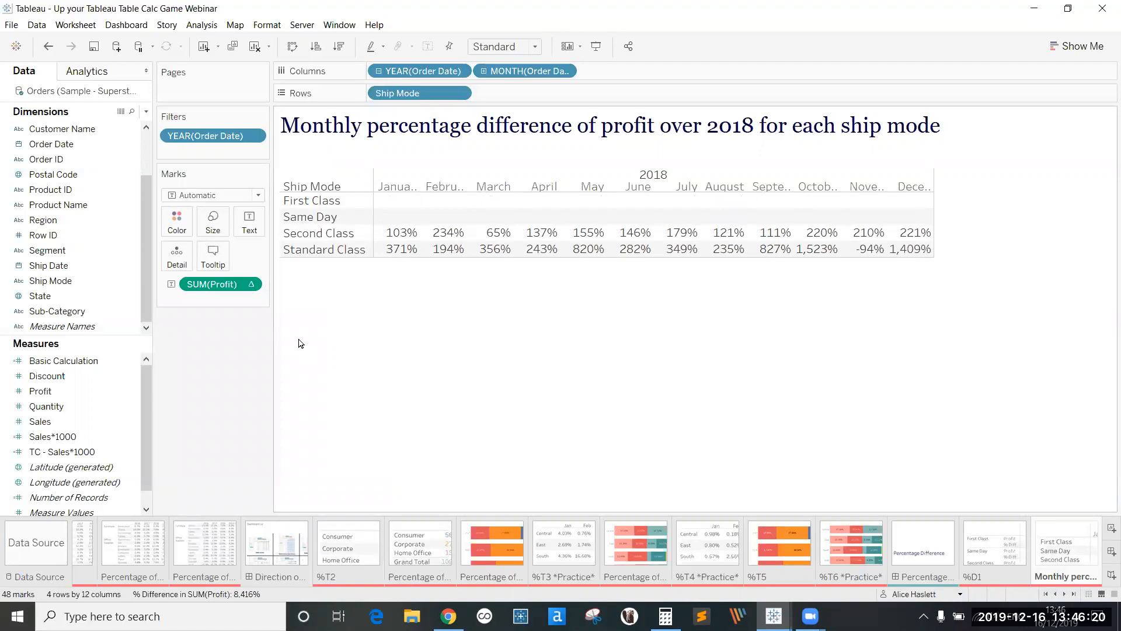
{"action": "left_click", "coordinate": [250, 284]}
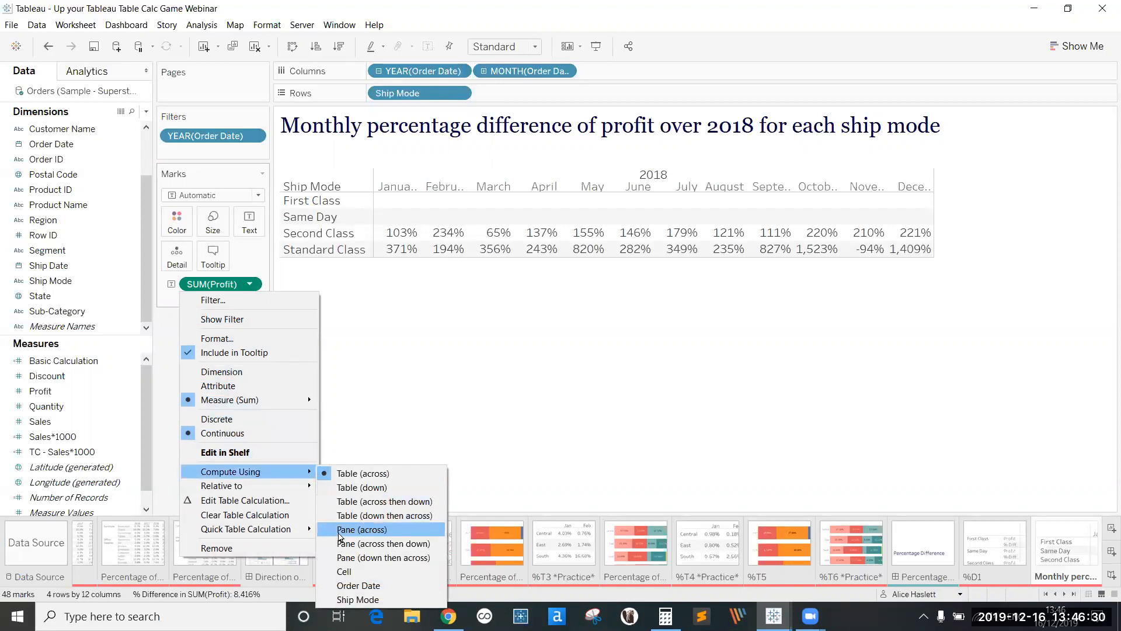
{"action": "left_click", "coordinate": [343, 586]}
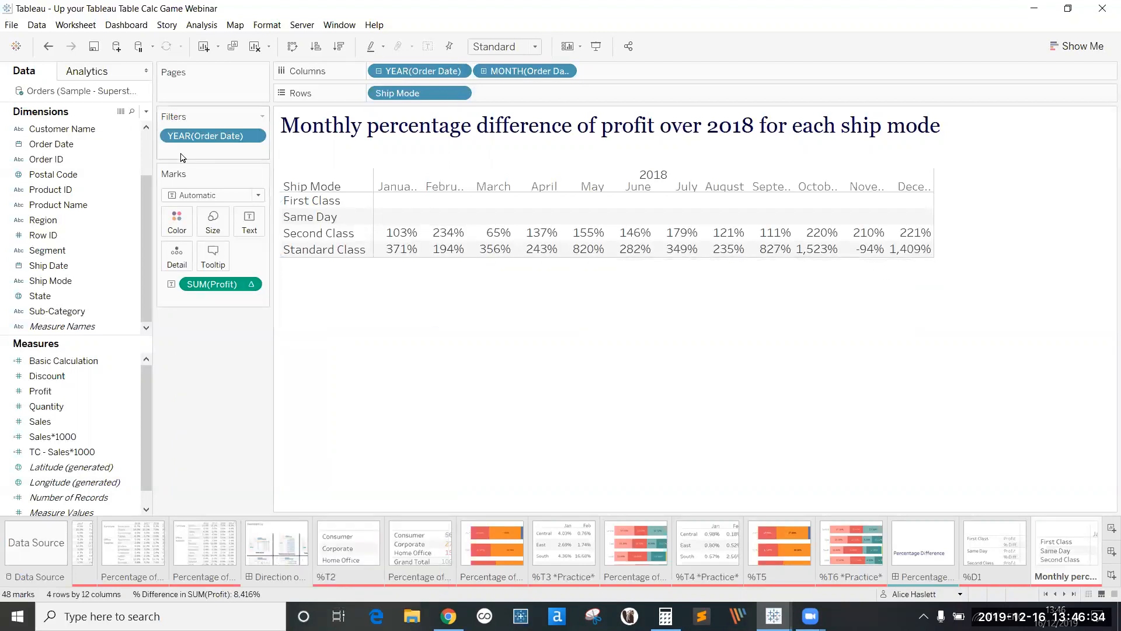
Step: Go to the %D3 practice sheet and inspect the table calculation options of its quantity percent difference
{"action": "left_click", "coordinate": [1063, 594]}
{"action": "left_click", "coordinate": [1064, 593]}
{"action": "left_click", "coordinate": [1064, 594]}
{"action": "left_click", "coordinate": [1063, 594]}
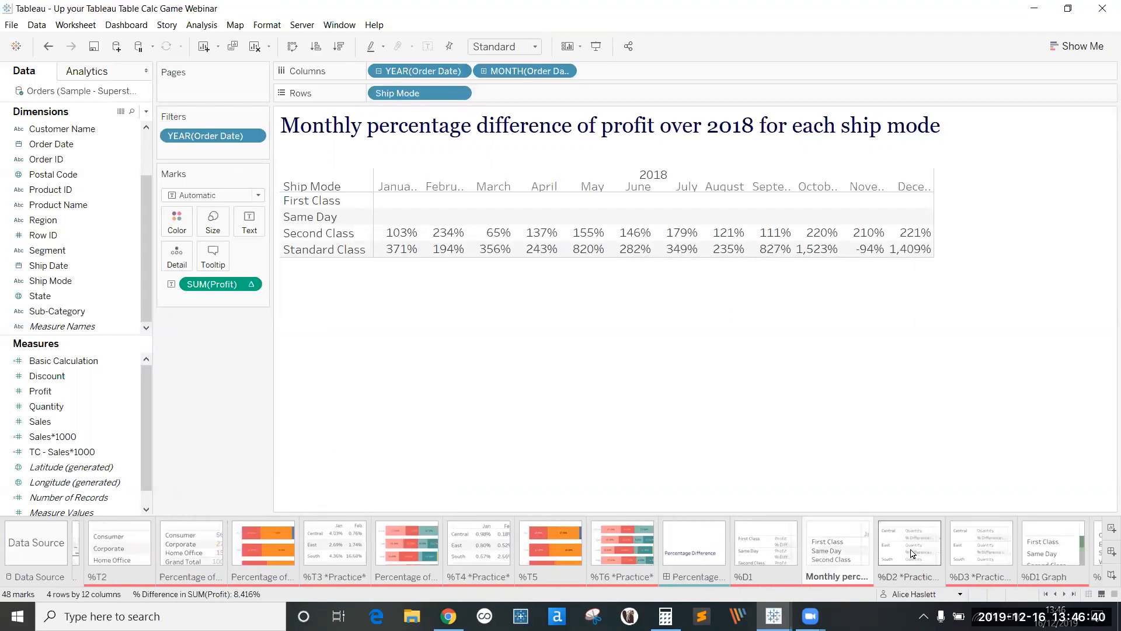
{"action": "left_click", "coordinate": [911, 553]}
{"action": "left_click", "coordinate": [979, 550]}
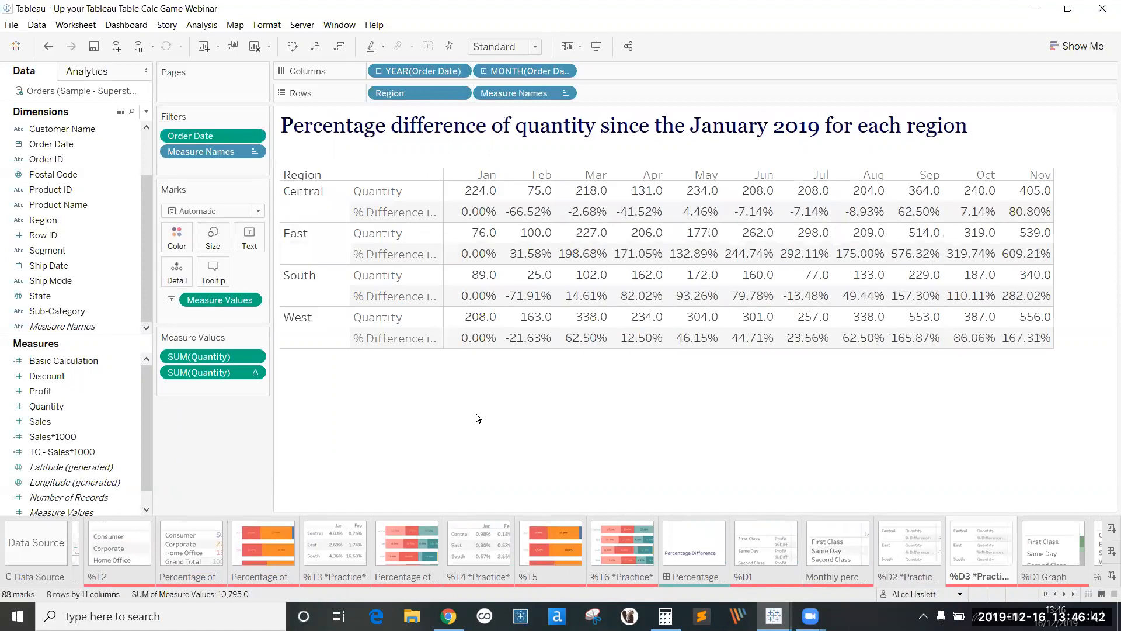
{"action": "left_click", "coordinate": [254, 373]}
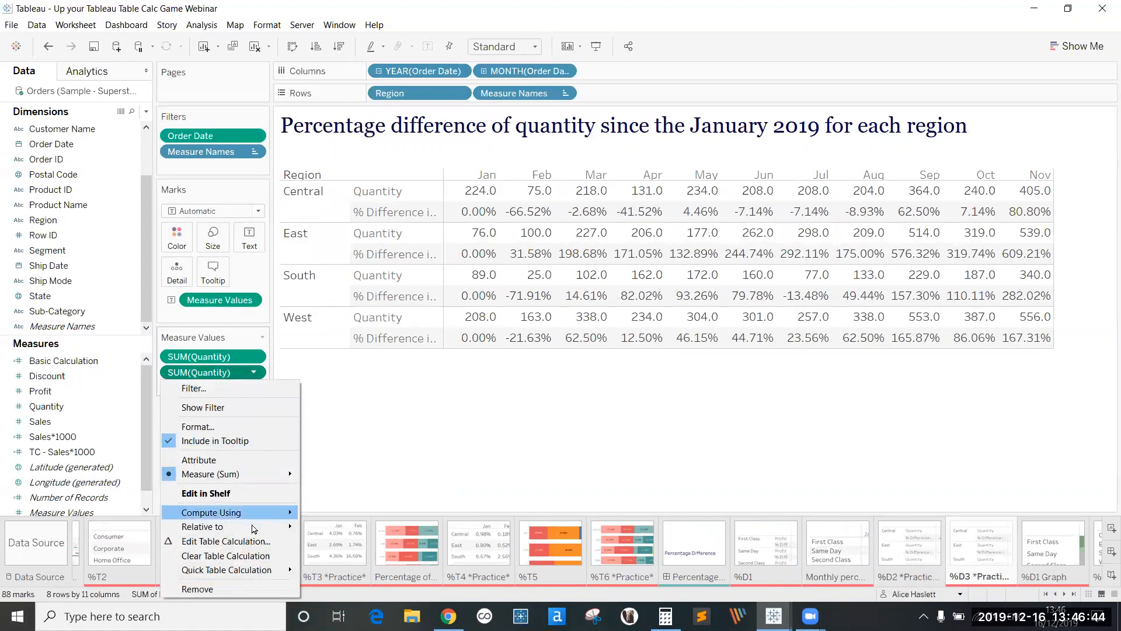
{"action": "mouse_move", "coordinate": [259, 528]}
{"action": "left_click", "coordinate": [427, 453]}
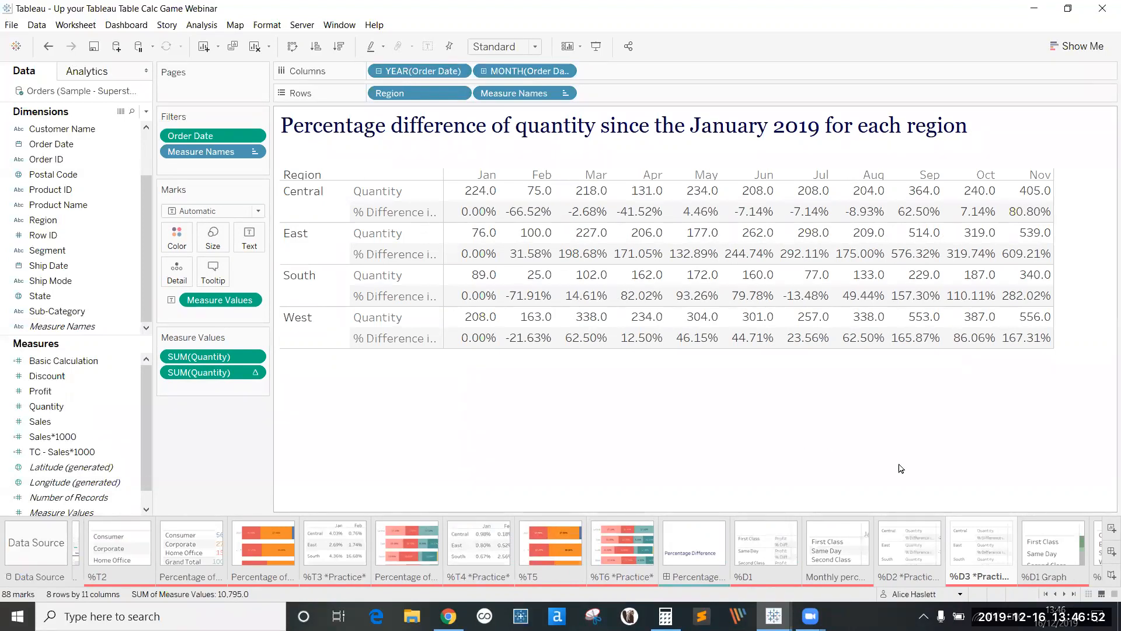
Step: Rename the %D3 practice sheet as "Percentage difference of quantity since"
{"action": "double_click", "coordinate": [971, 578]}
{"action": "type", "text": "Percentage"}
{"action": "type", "text": " differenc"}
{"action": "type", "text": "e of quanitty "}
{"action": "type", "text": "since"}
{"action": "left_click", "coordinate": [984, 577]}
{"action": "key", "text": "BackSpace"}
{"action": "key", "text": "BackSpace"}
{"action": "key", "text": "BackSpace"}
{"action": "type", "text": "tity"}
{"action": "key", "text": "Delete"}
{"action": "key", "text": "Return"}
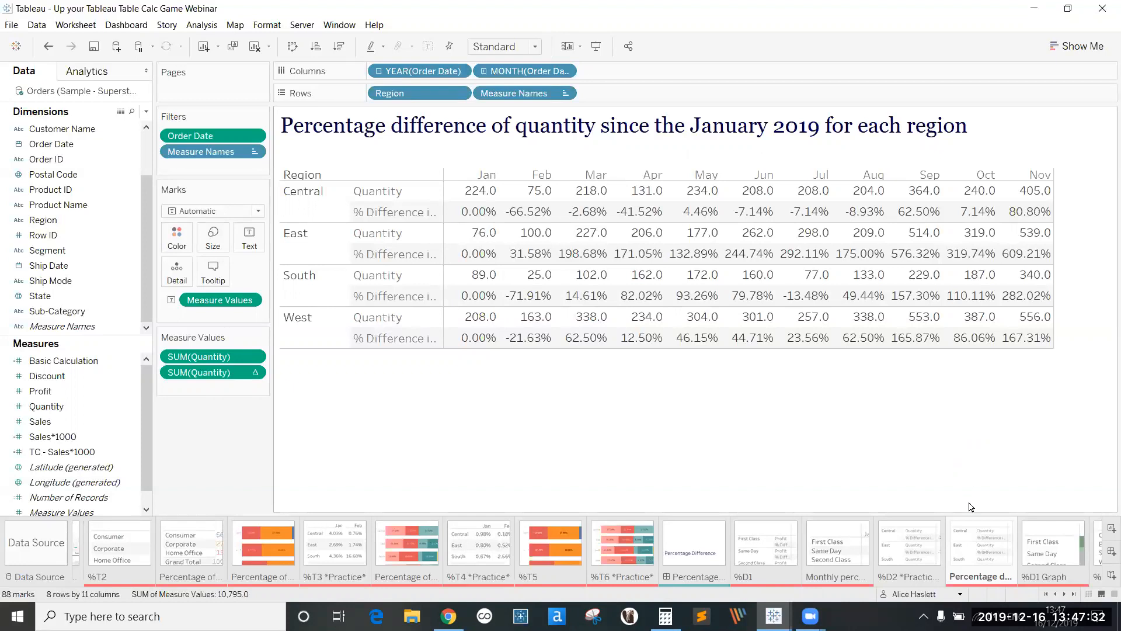
Step: Duplicate the quantity percentage difference sheet and clear all fields from the copy
{"action": "right_click", "coordinate": [974, 536]}
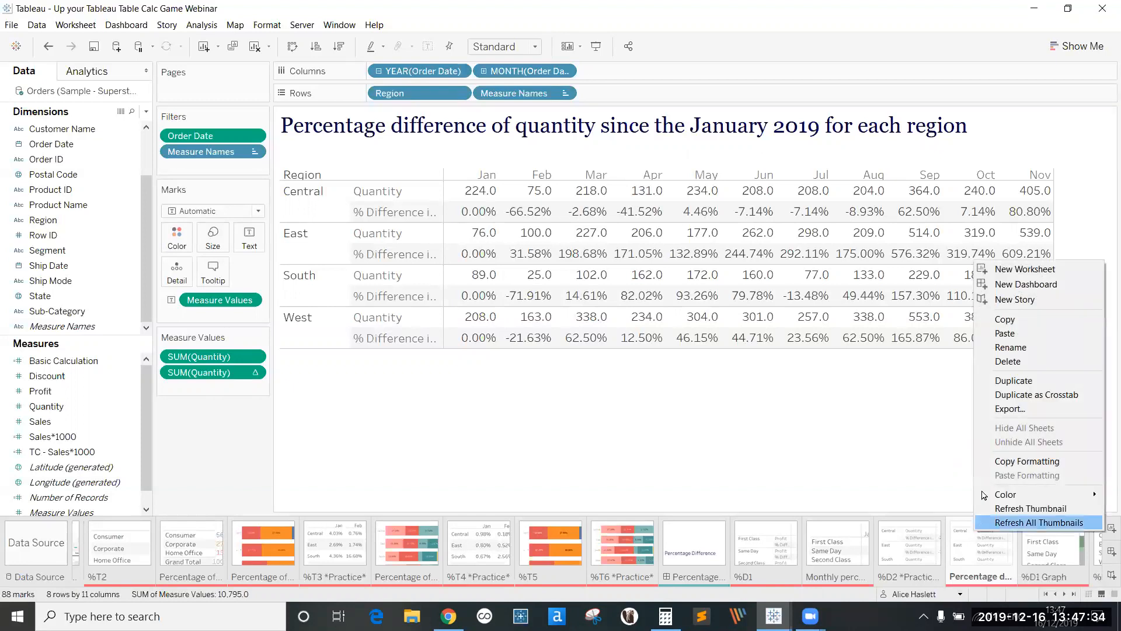
{"action": "left_click", "coordinate": [1013, 383]}
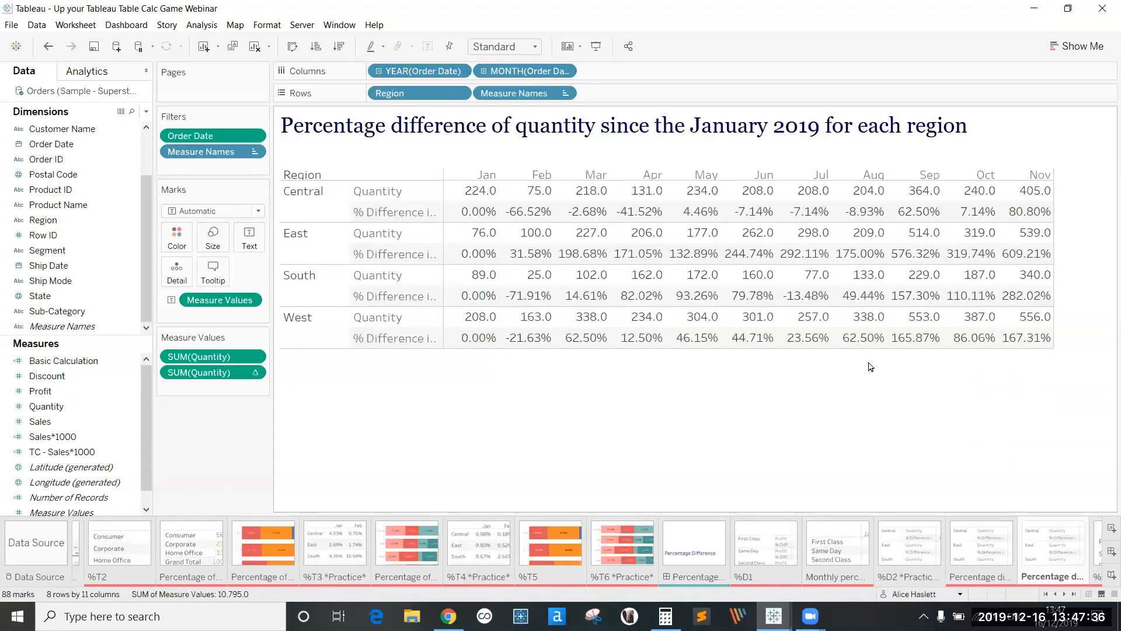
{"action": "left_click", "coordinate": [255, 48]}
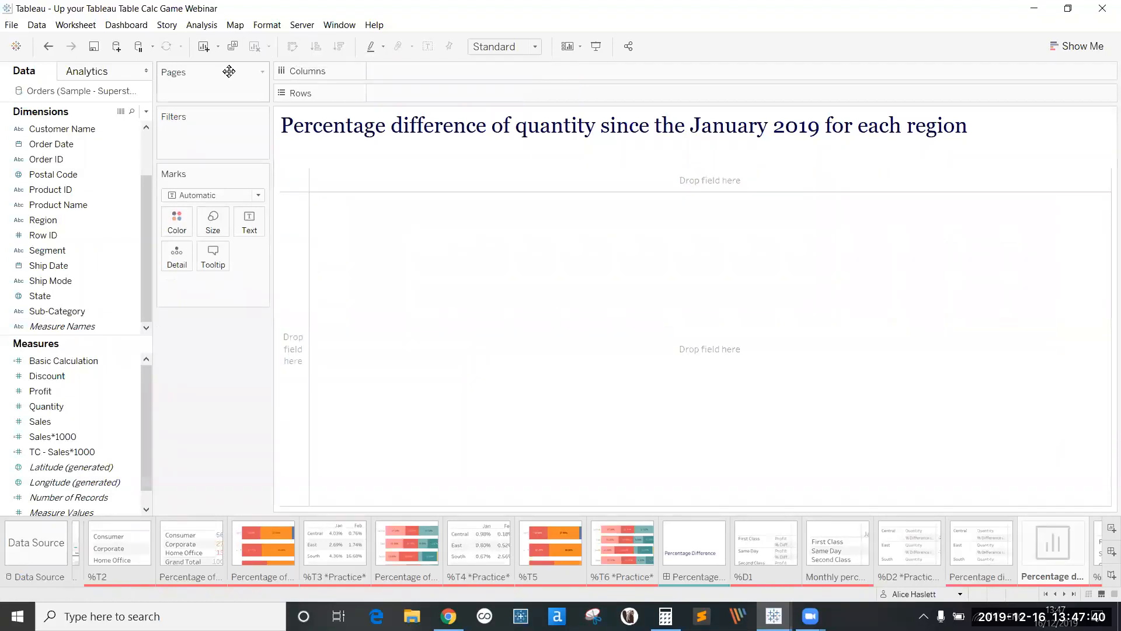
Step: Put Order Date on Columns, broken down by year and month
{"action": "left_click_drag", "start_coordinate": [99, 144], "coordinate": [395, 74]}
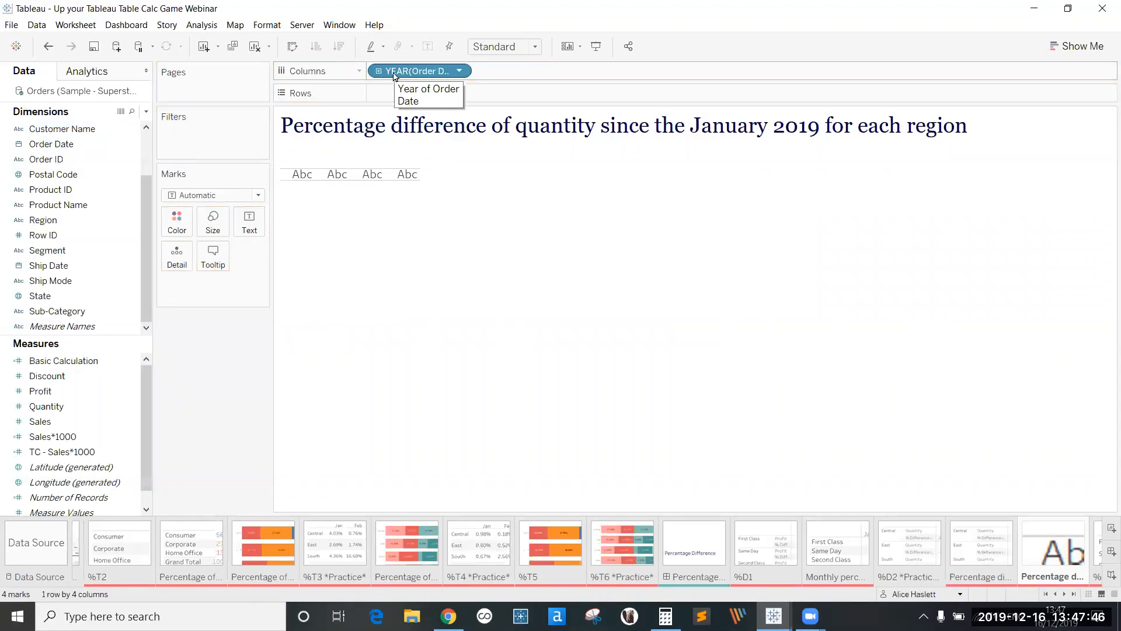
{"action": "mouse_move", "coordinate": [380, 177]}
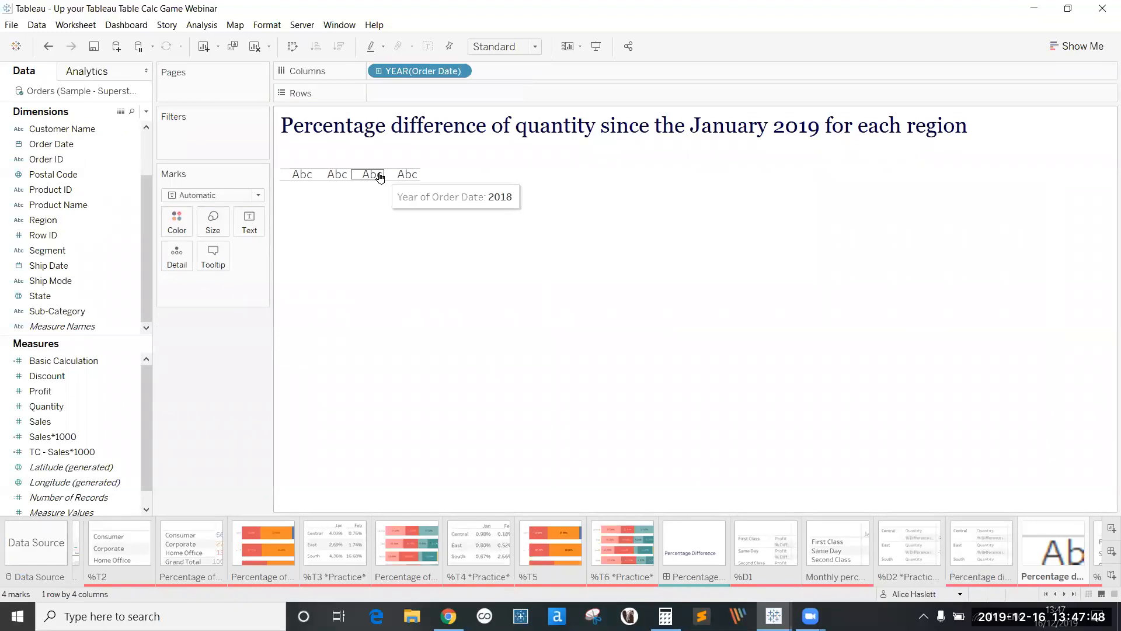
{"action": "left_click", "coordinate": [378, 72]}
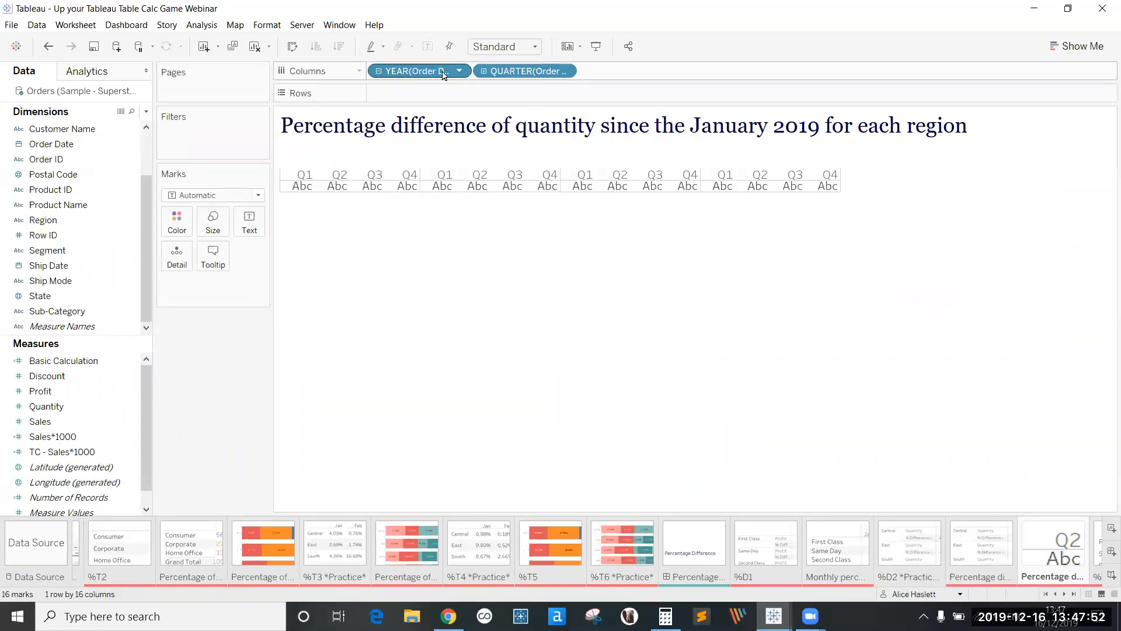
{"action": "left_click", "coordinate": [564, 71]}
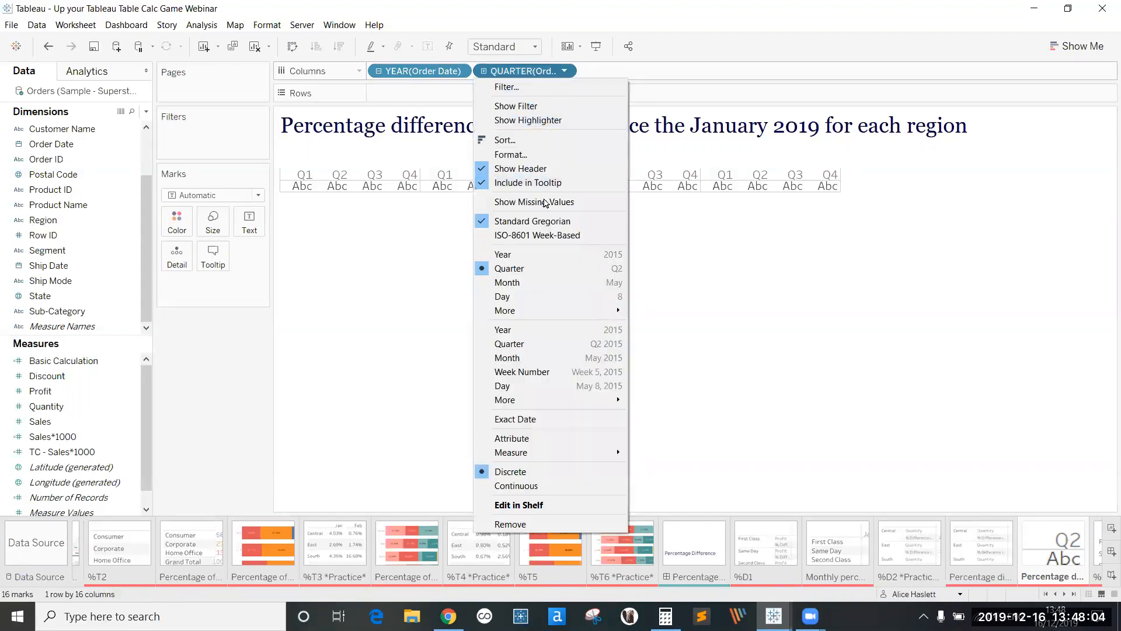
{"action": "left_click", "coordinate": [527, 282]}
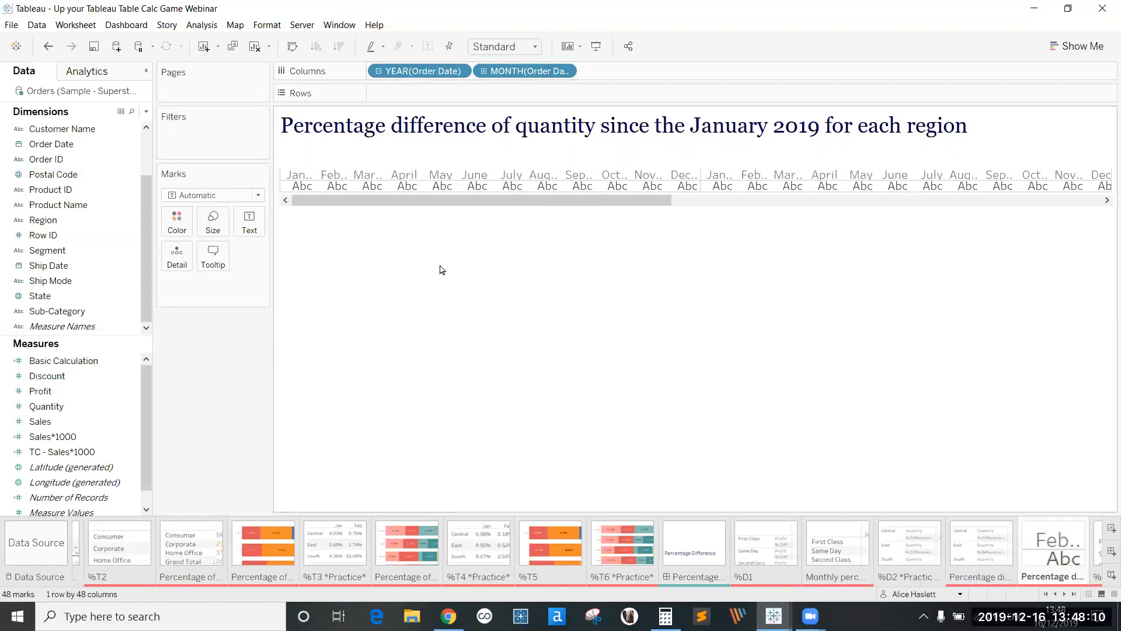
Step: Show Quantity as the values of the view and place Region on Rows
{"action": "left_click", "coordinate": [126, 391]}
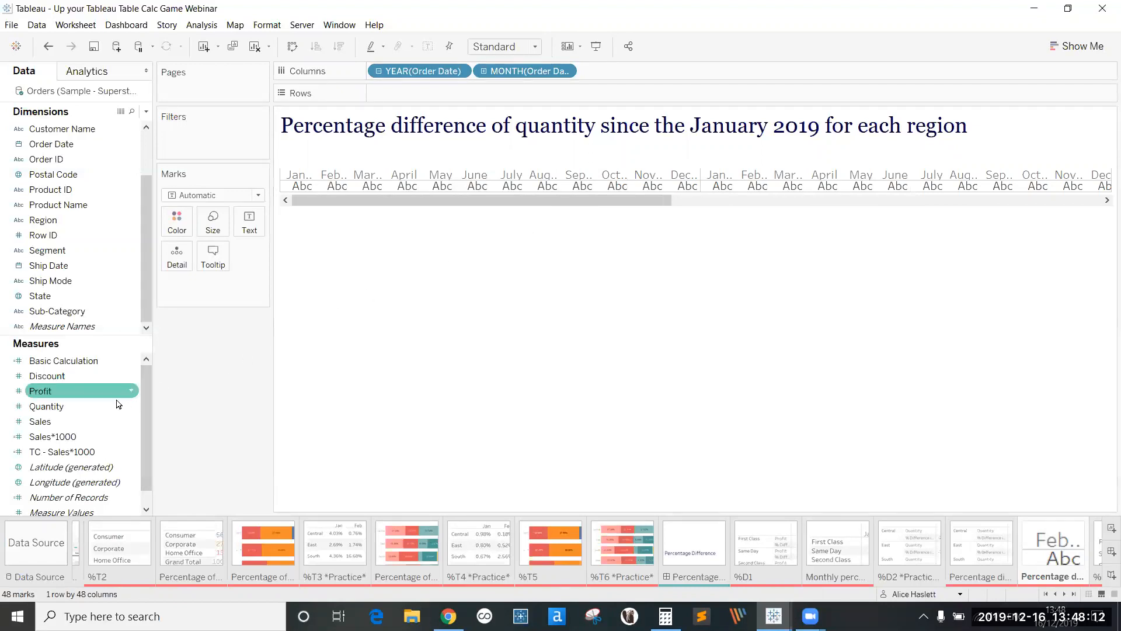
{"action": "left_click", "coordinate": [111, 407]}
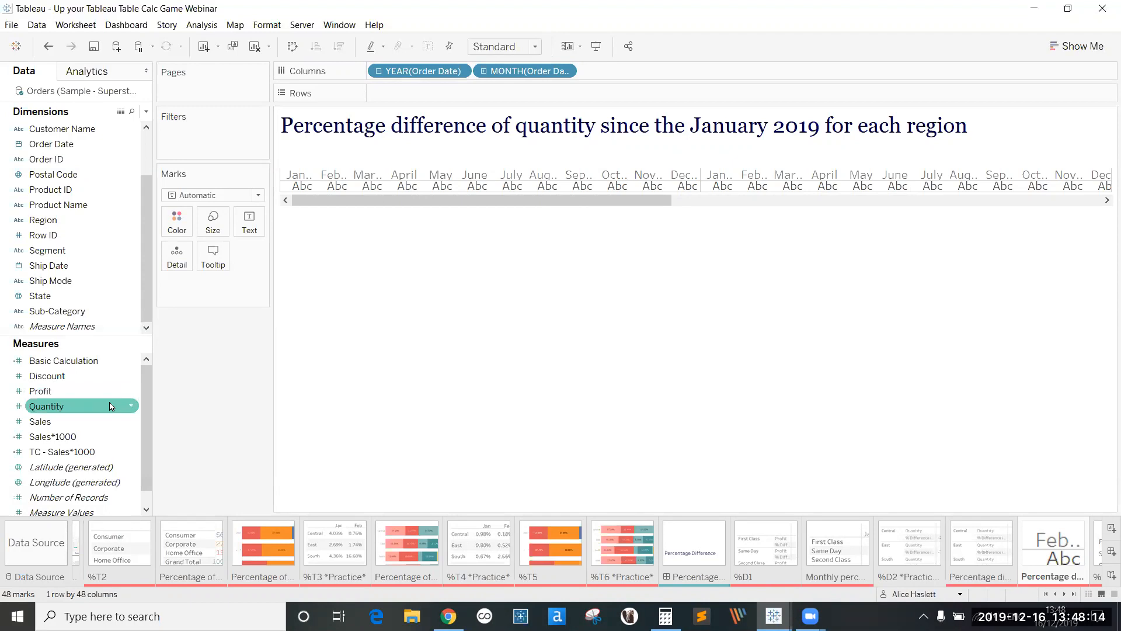
{"action": "double_click", "coordinate": [111, 407]}
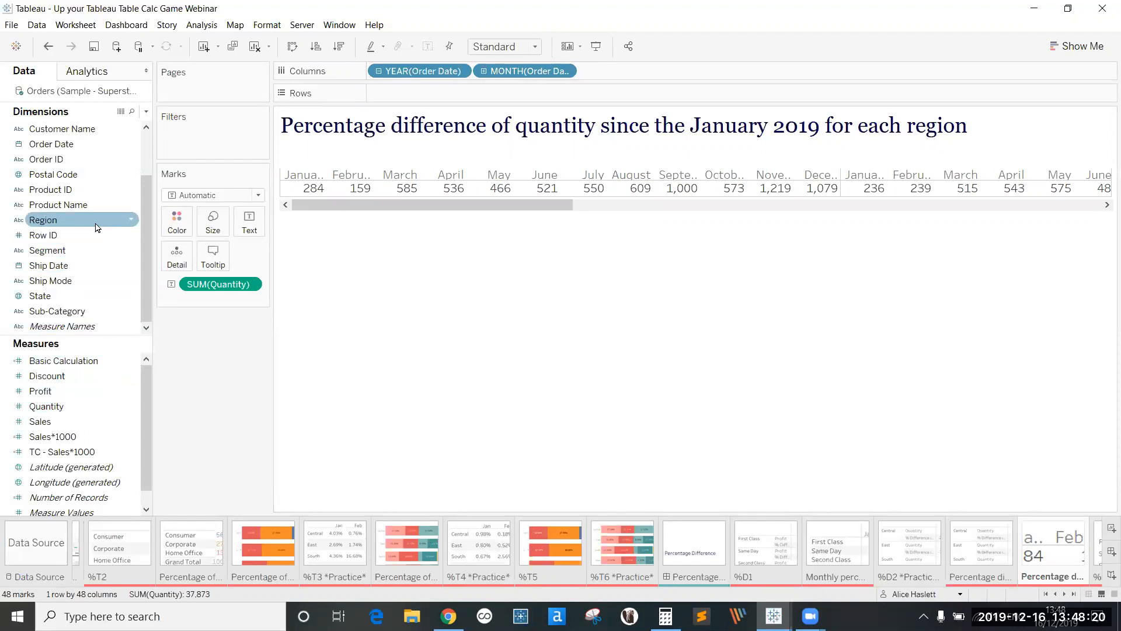
{"action": "left_click_drag", "start_coordinate": [97, 227], "coordinate": [374, 103]}
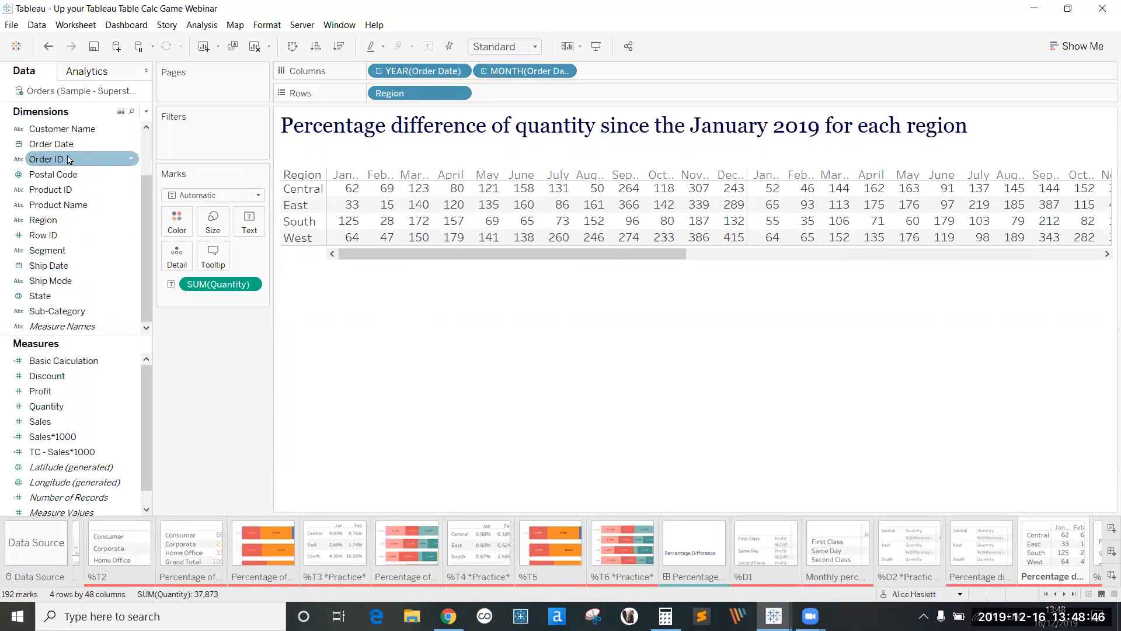
Step: Filter Order Date by years to keep only 2019
{"action": "left_click_drag", "start_coordinate": [67, 145], "coordinate": [188, 151]}
{"action": "left_click", "coordinate": [489, 217]}
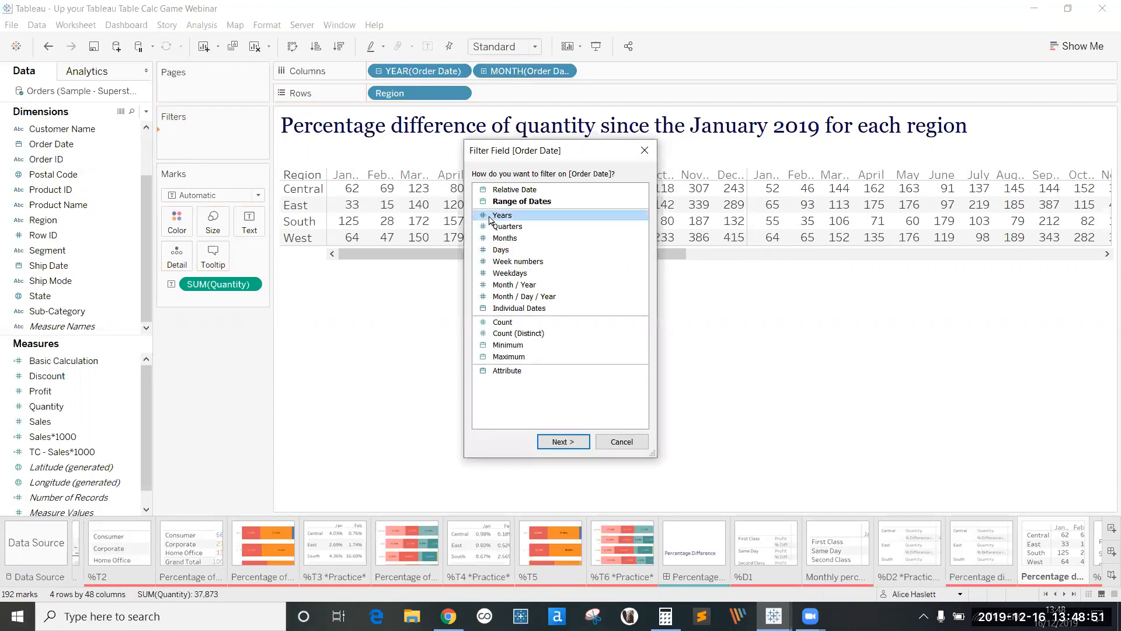
{"action": "left_click", "coordinate": [556, 442]}
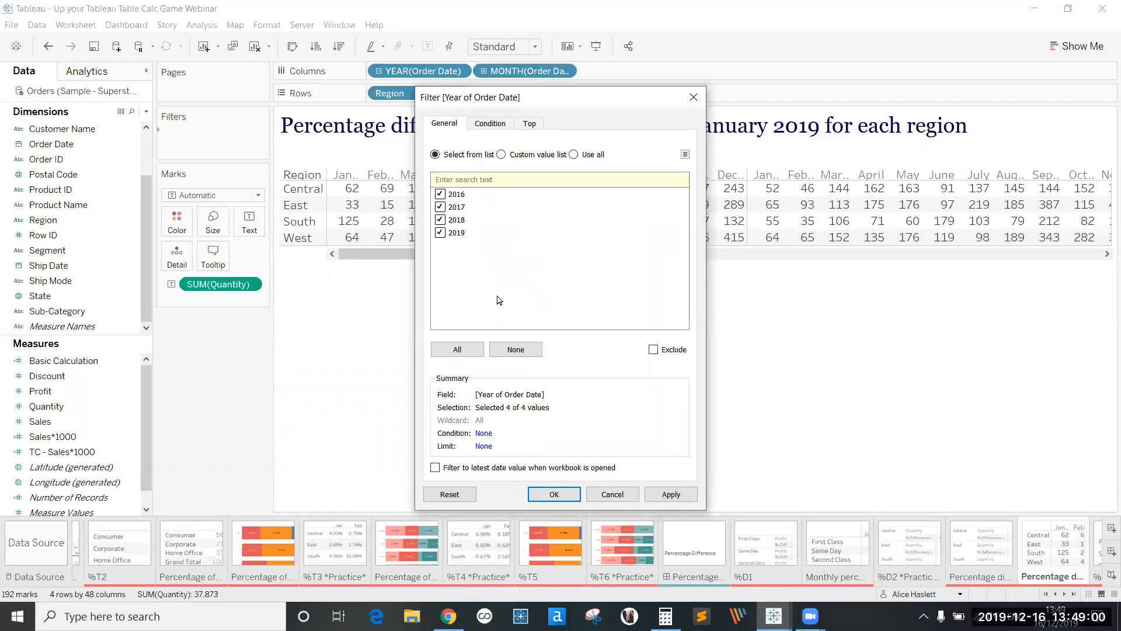
{"action": "left_click", "coordinate": [516, 348]}
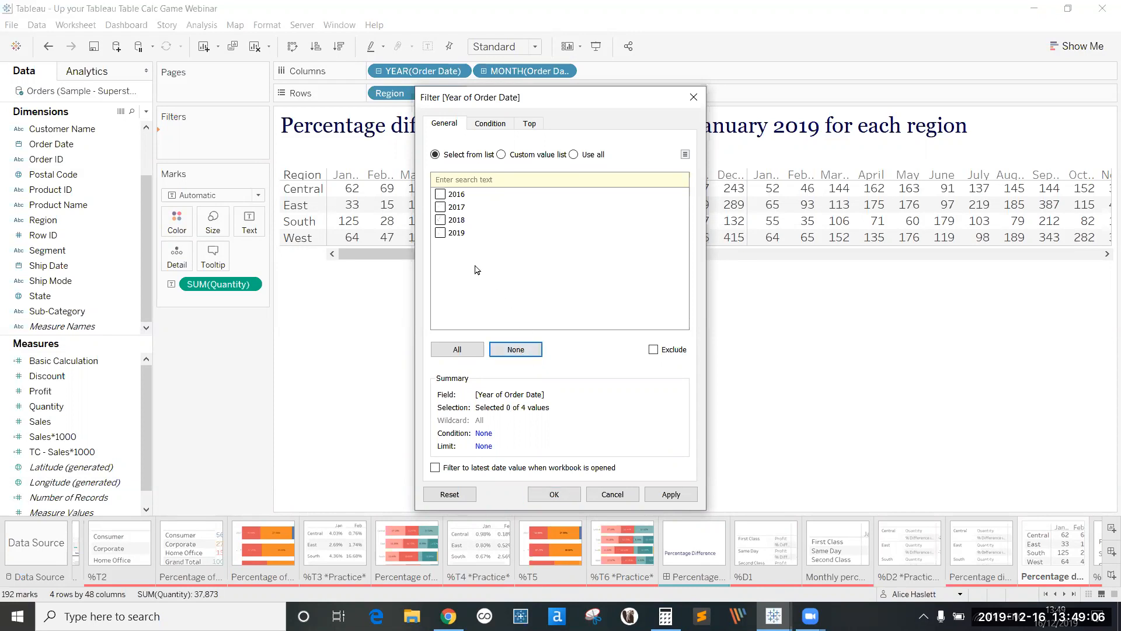
{"action": "left_click", "coordinate": [441, 233]}
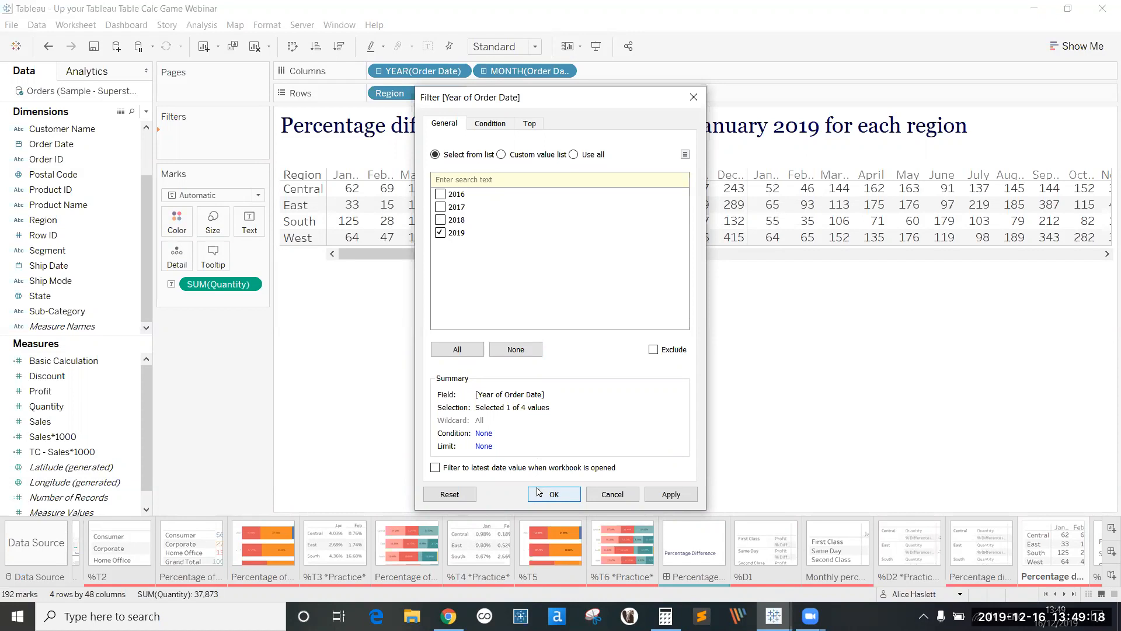
{"action": "left_click", "coordinate": [539, 492]}
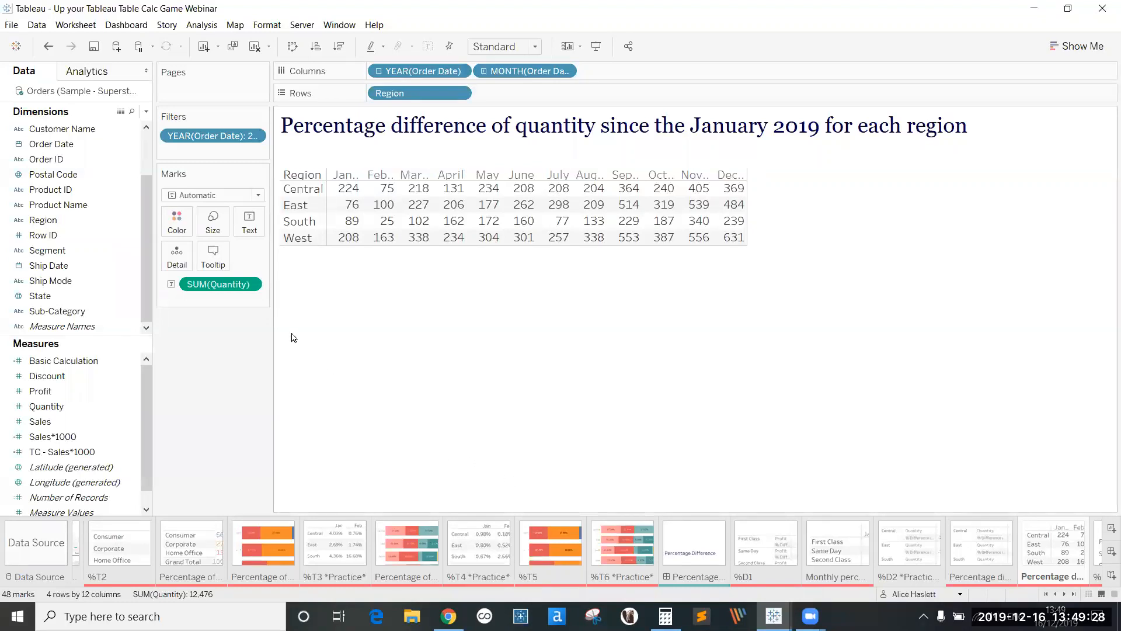
Step: Apply the Percent Difference quick table calculation to Quantity and make it relative to the first value
{"action": "left_click", "coordinate": [250, 285]}
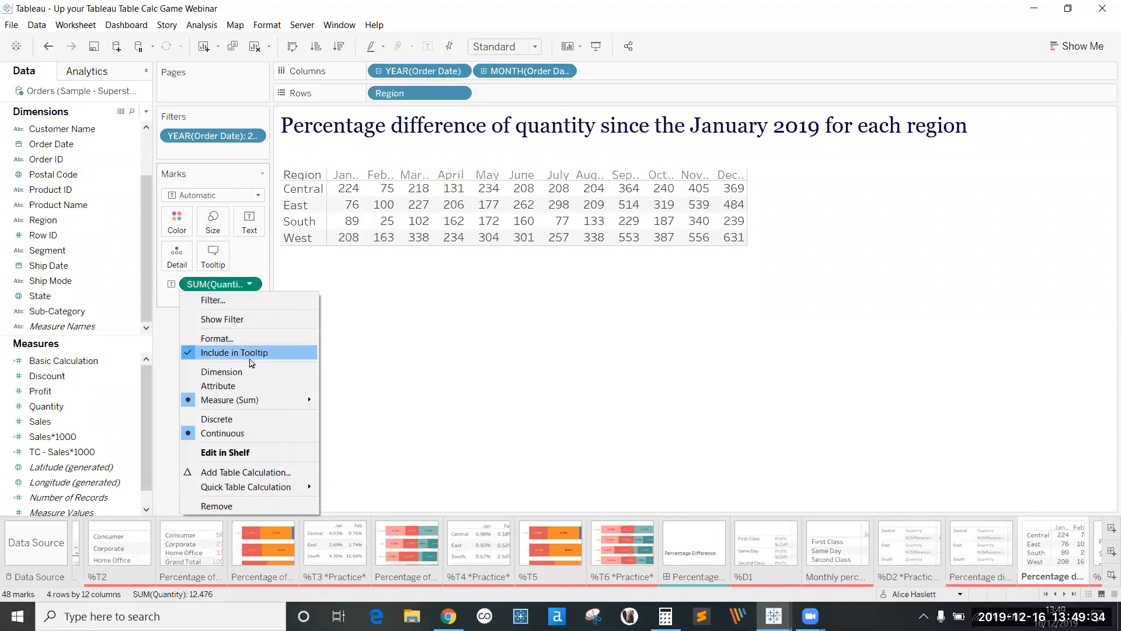
{"action": "mouse_move", "coordinate": [249, 487]}
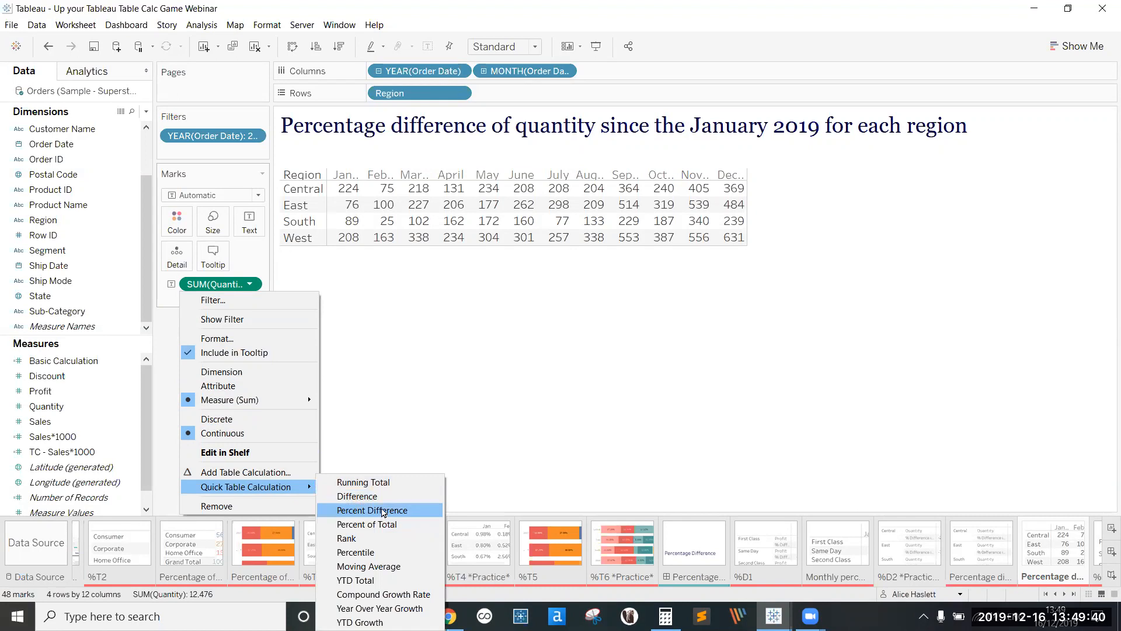
{"action": "left_click", "coordinate": [400, 511]}
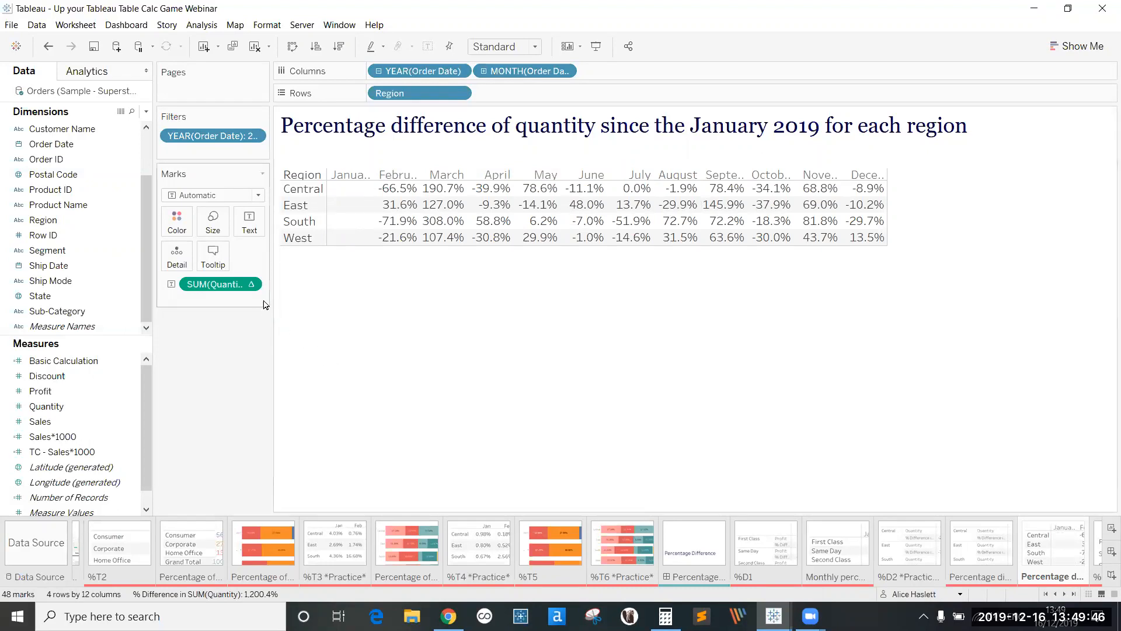
{"action": "left_click", "coordinate": [249, 285]}
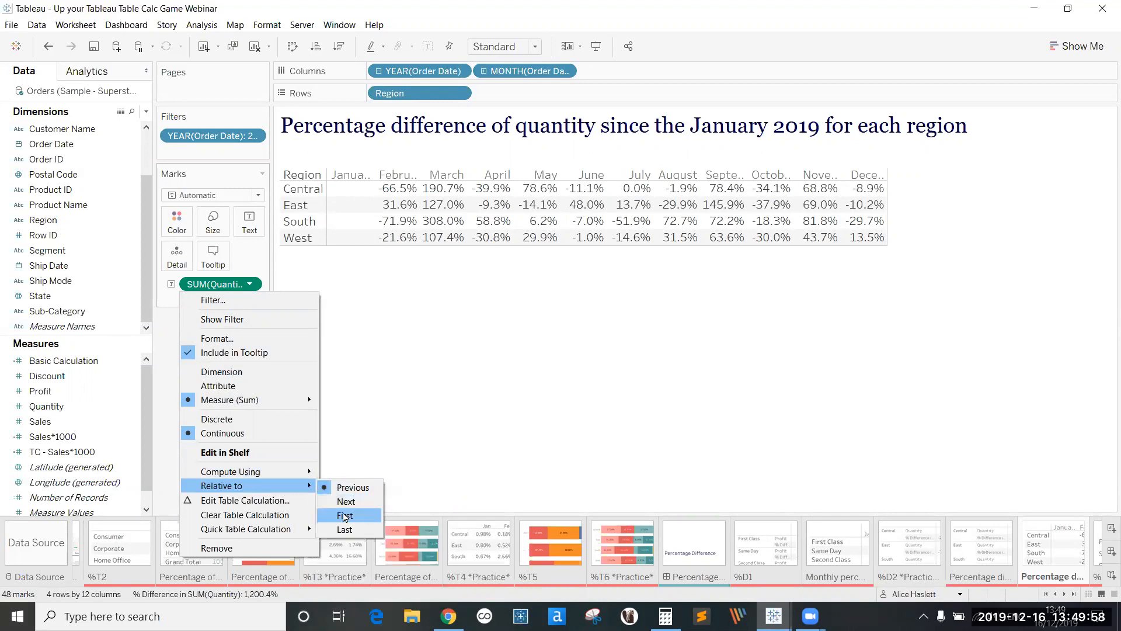
{"action": "left_click", "coordinate": [345, 516]}
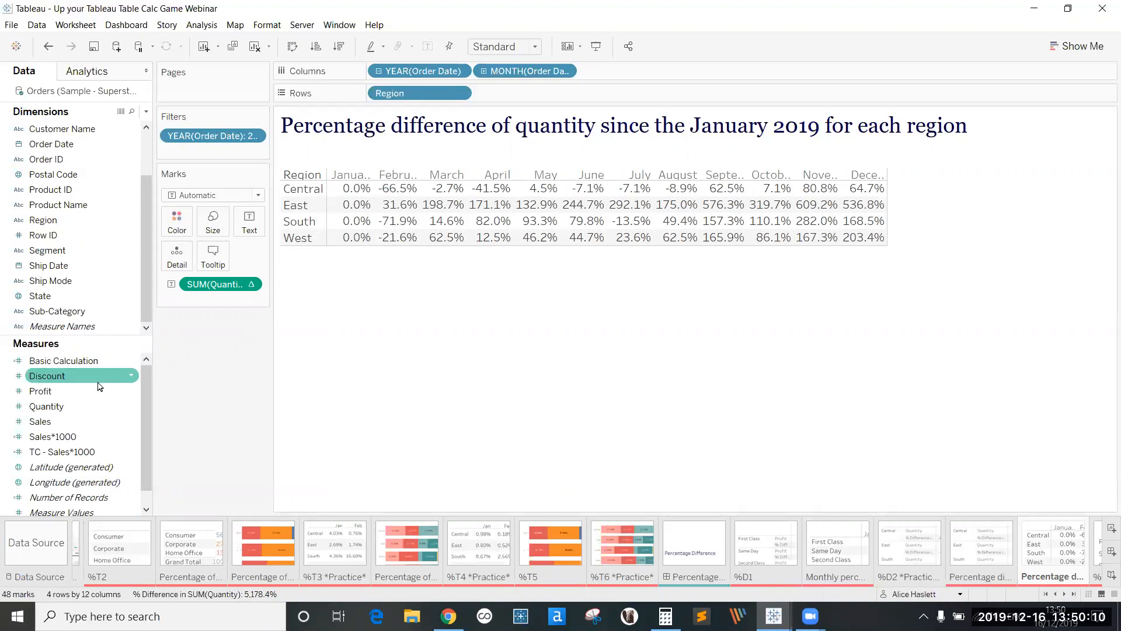
Step: Add the plain Quantity measure to the table alongside its percent difference
{"action": "double_click", "coordinate": [66, 410]}
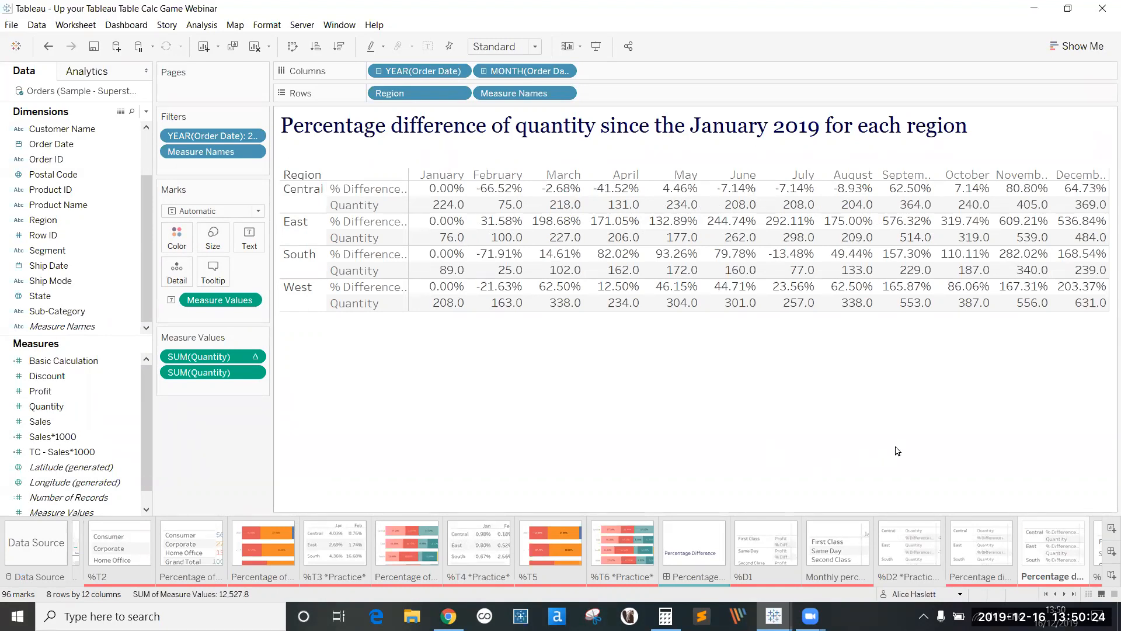
{"action": "left_click", "coordinate": [1065, 594]}
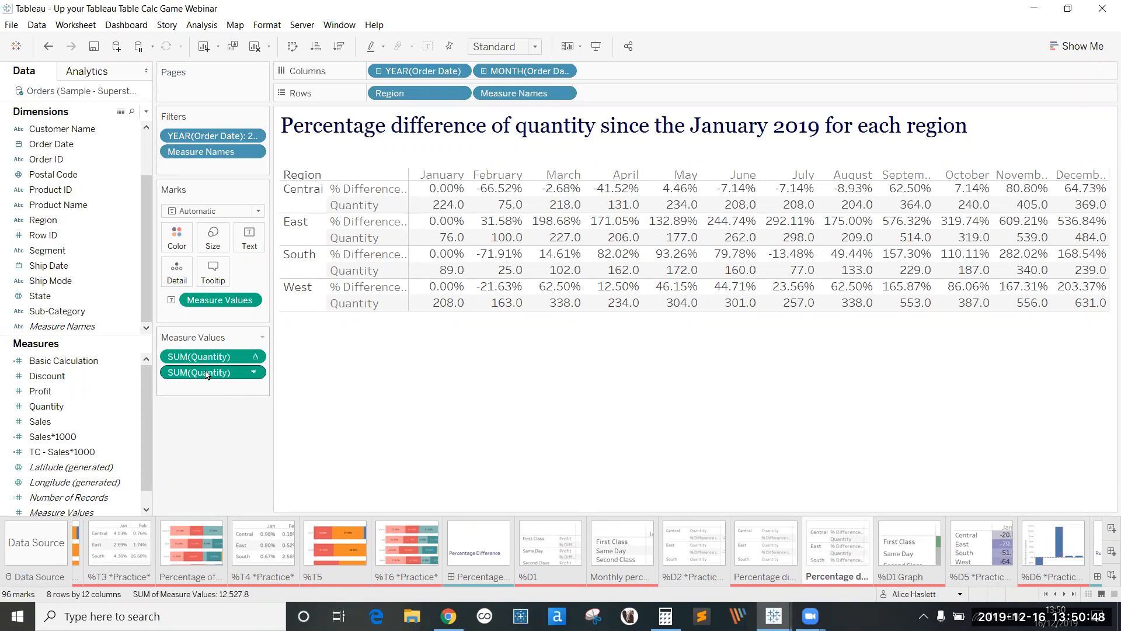
Step: Remove the plain Quantity measure from the table and encode the percent difference of Quantity as color
{"action": "left_click_drag", "start_coordinate": [205, 375], "coordinate": [204, 423]}
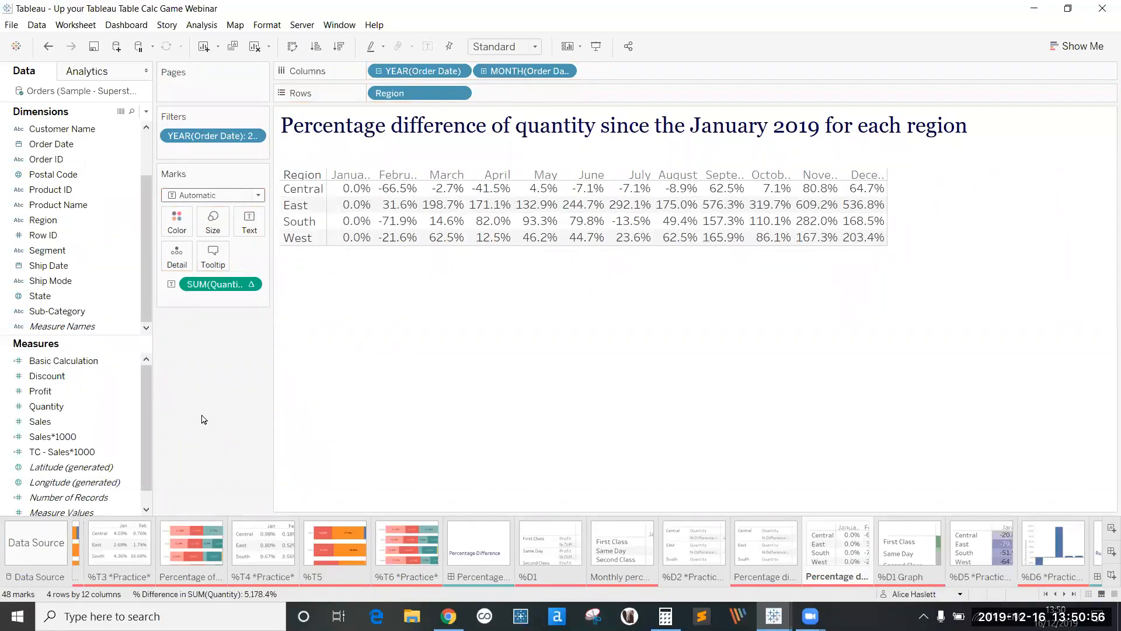
{"action": "mouse_move", "coordinate": [361, 191]}
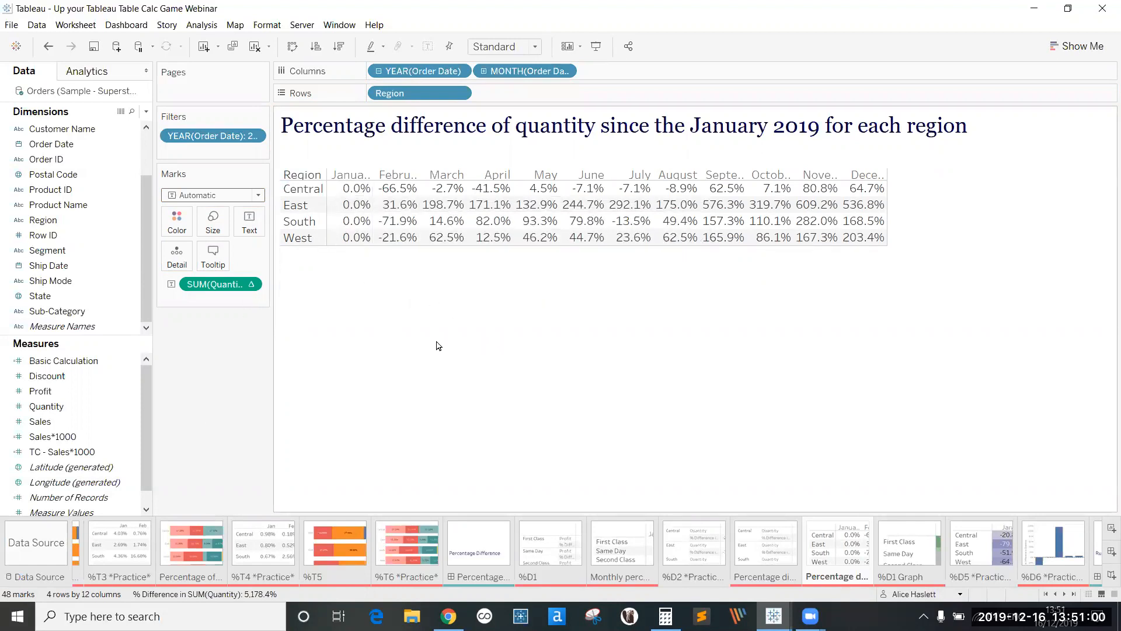
{"action": "left_click_drag", "start_coordinate": [229, 287], "coordinate": [180, 222]}
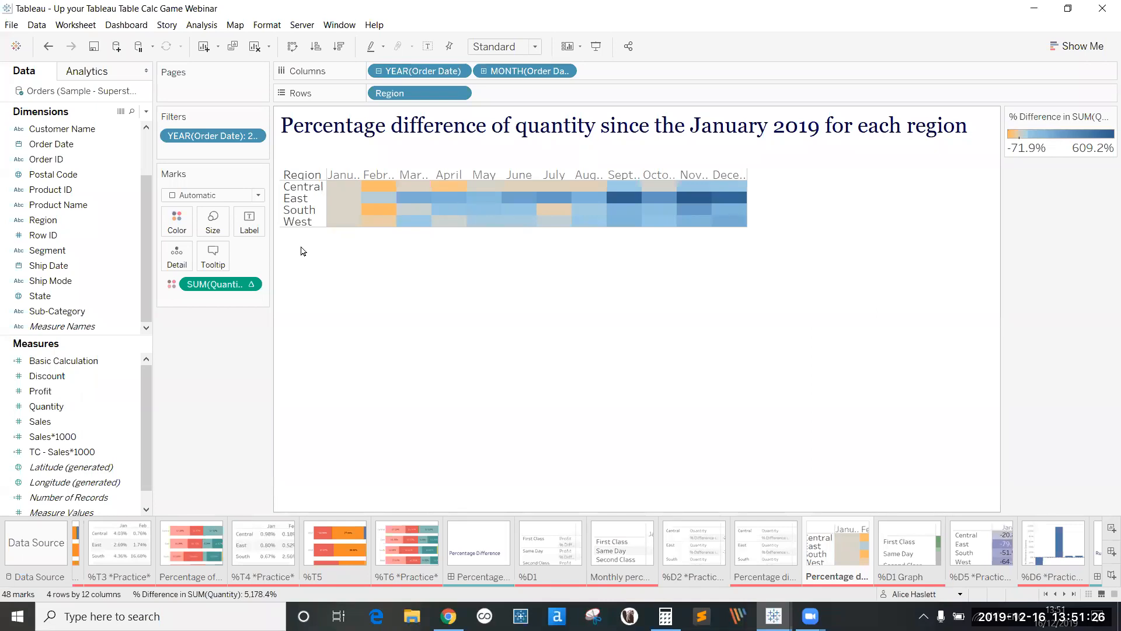
Step: Show mark labels on the colored cells of the region-by-month table
{"action": "left_click", "coordinate": [250, 222]}
{"action": "left_click", "coordinate": [277, 253]}
{"action": "left_click", "coordinate": [277, 254]}
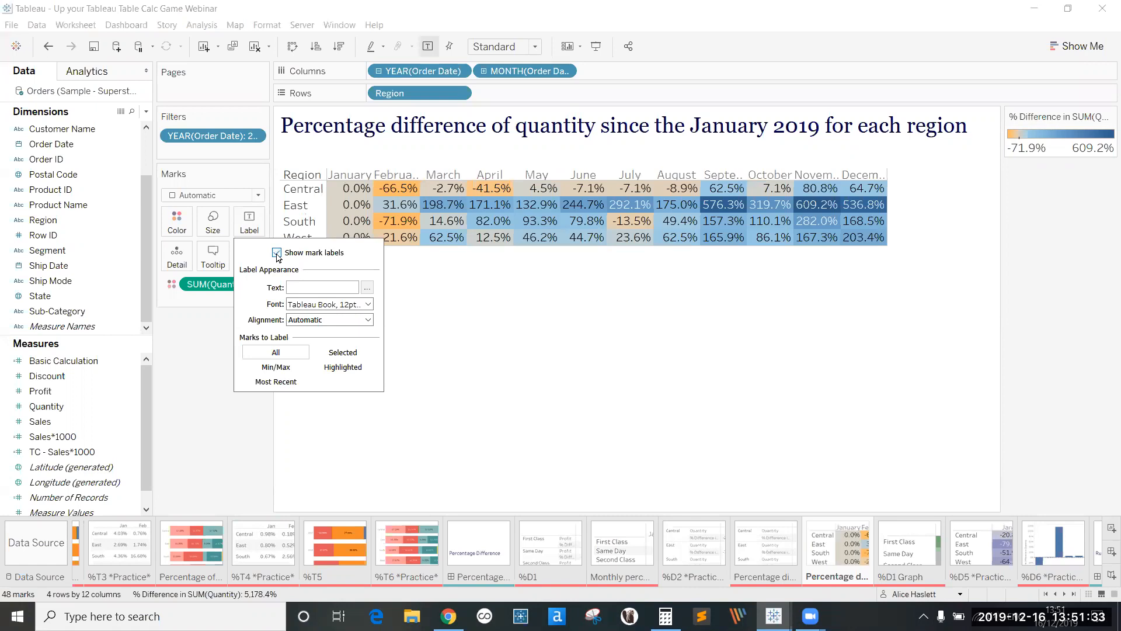
{"action": "left_click", "coordinate": [531, 392]}
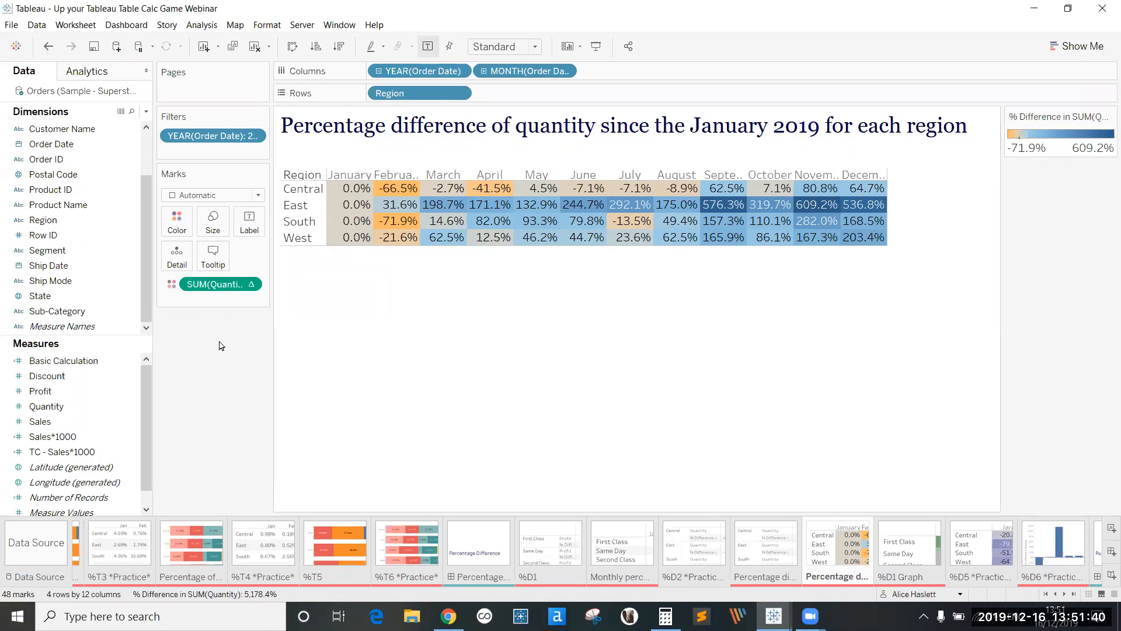
Step: Open the color settings for the percent difference of Quantity and place the dialog clear of the table
{"action": "left_click", "coordinate": [186, 232]}
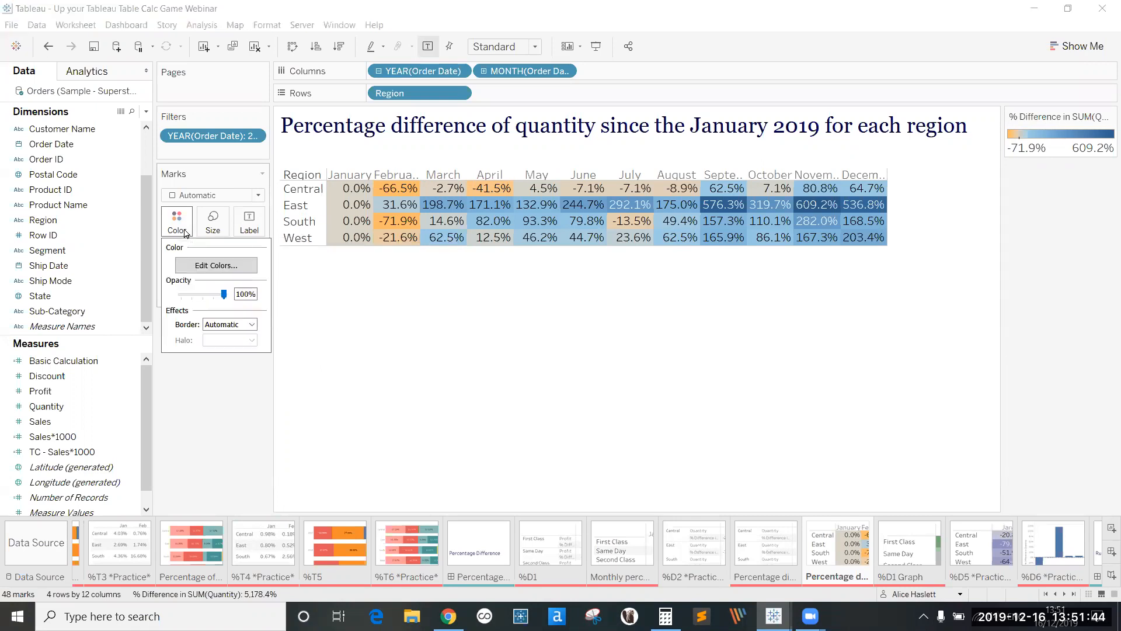
{"action": "left_click", "coordinate": [187, 267]}
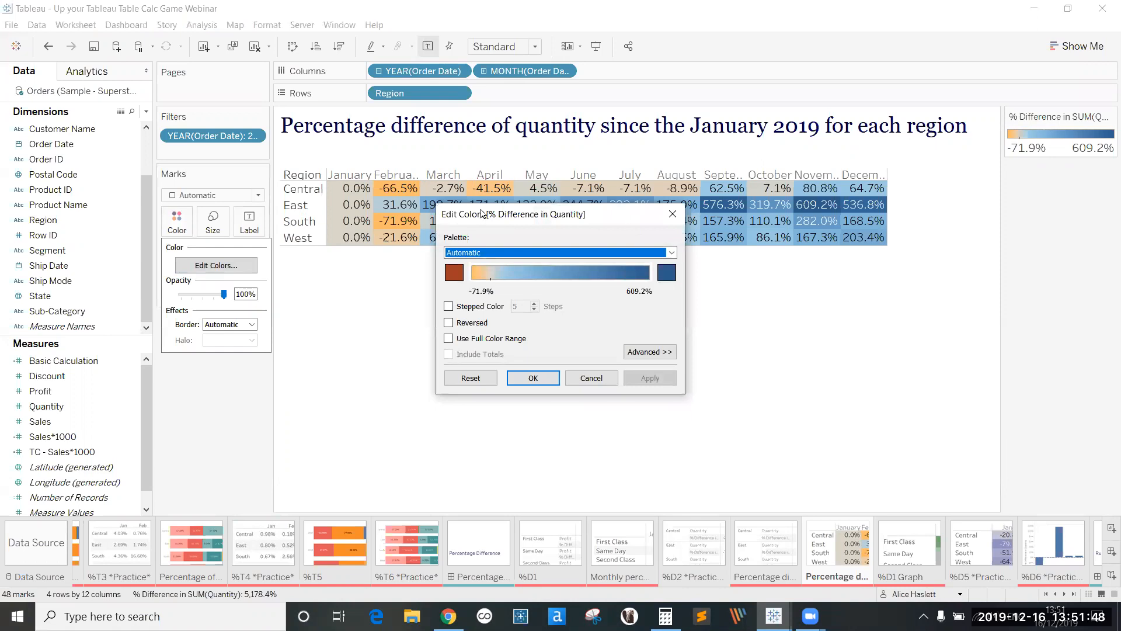
{"action": "left_click_drag", "start_coordinate": [482, 214], "coordinate": [341, 312]}
{"action": "left_click", "coordinate": [531, 350]}
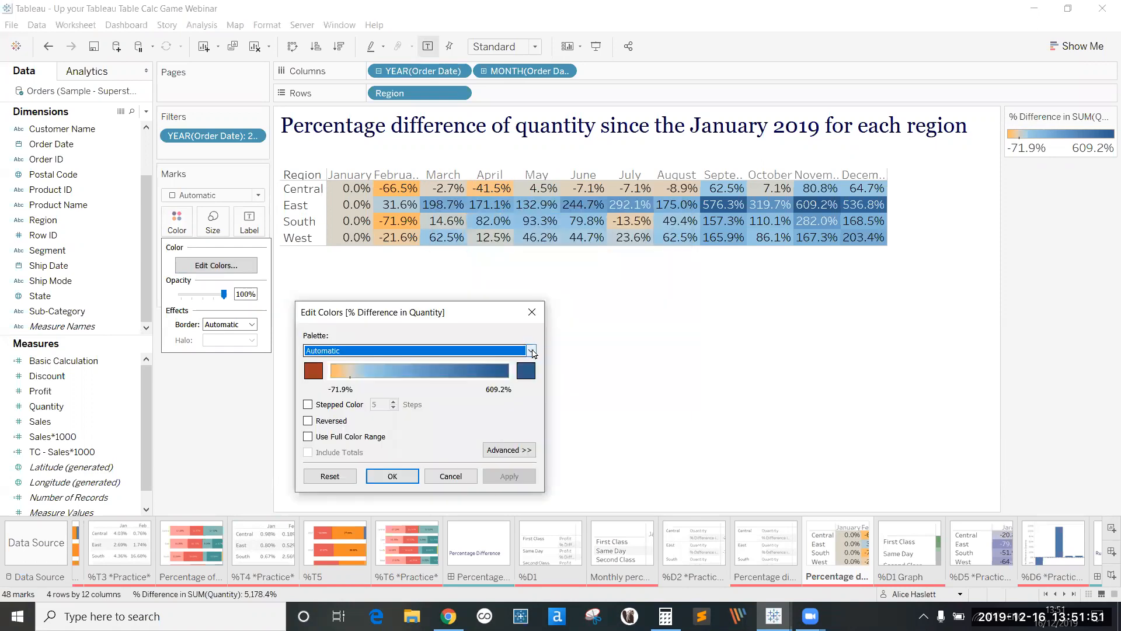
{"action": "left_click", "coordinate": [511, 399]}
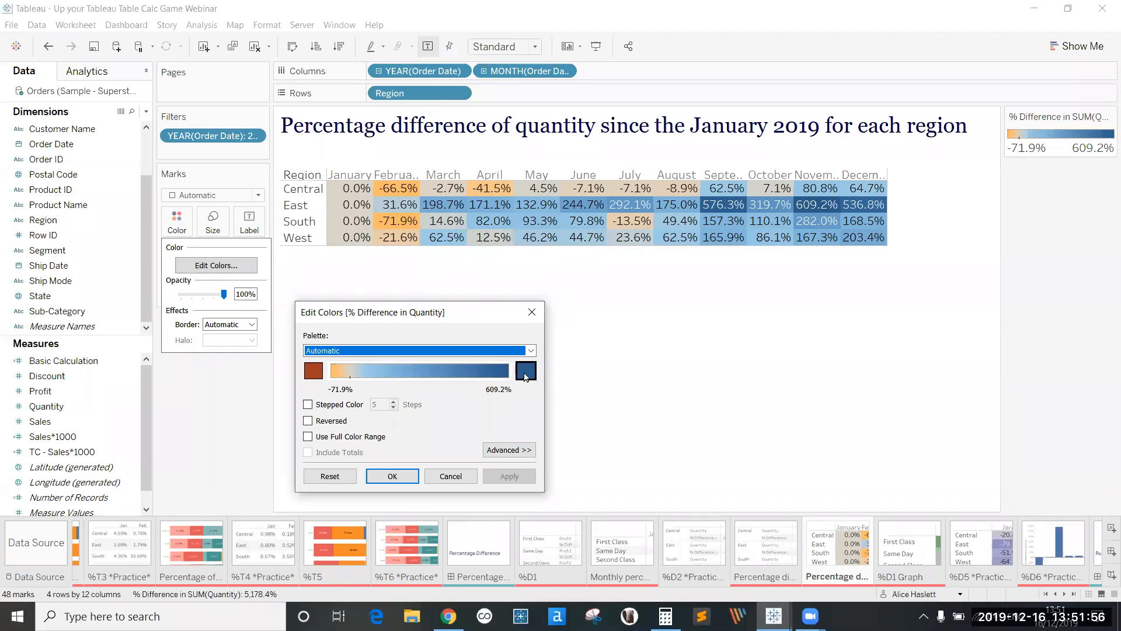
{"action": "left_click", "coordinate": [525, 372]}
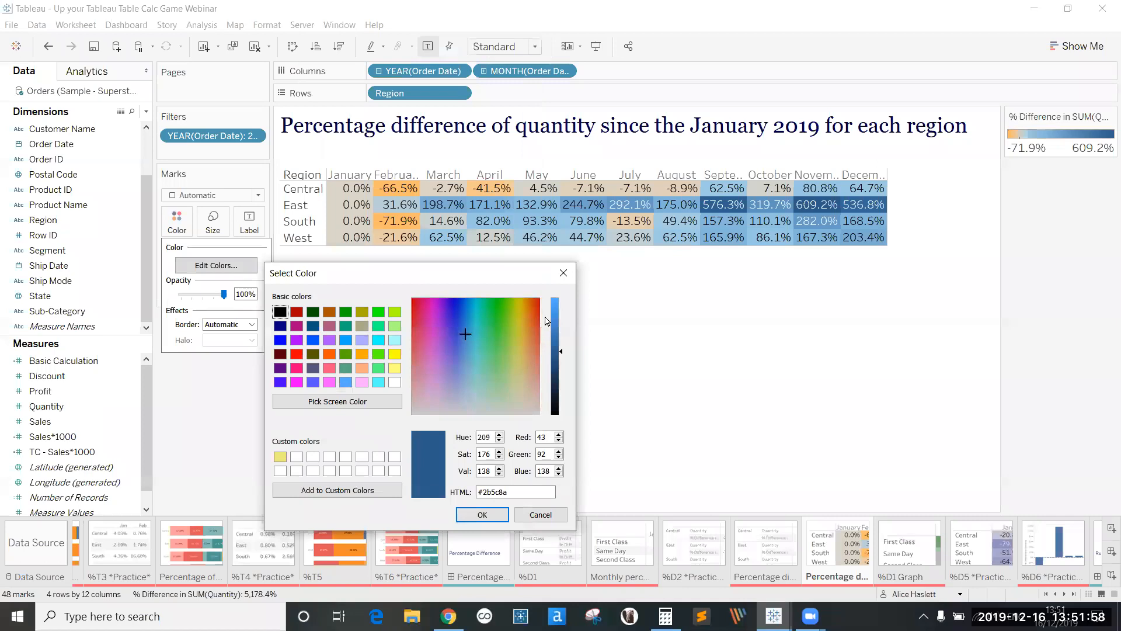
{"action": "left_click", "coordinate": [562, 278]}
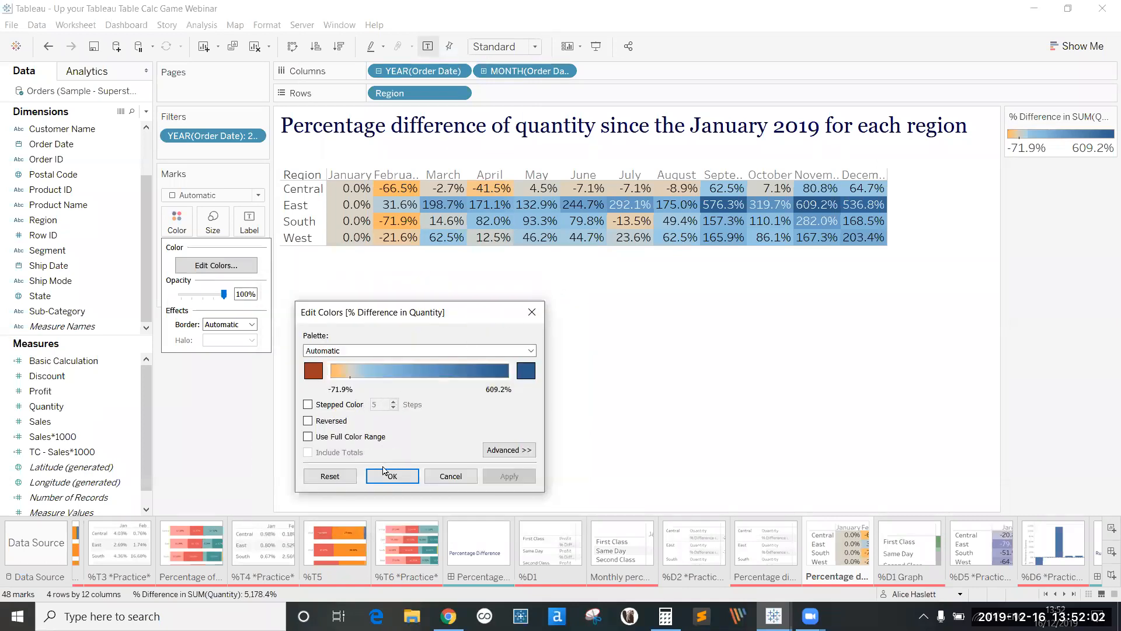
Step: Apply stepped color with 2 steps to the percent difference of Quantity
{"action": "left_click", "coordinate": [328, 405]}
{"action": "left_click", "coordinate": [394, 408]}
{"action": "left_click", "coordinate": [395, 408]}
{"action": "left_click", "coordinate": [395, 408]}
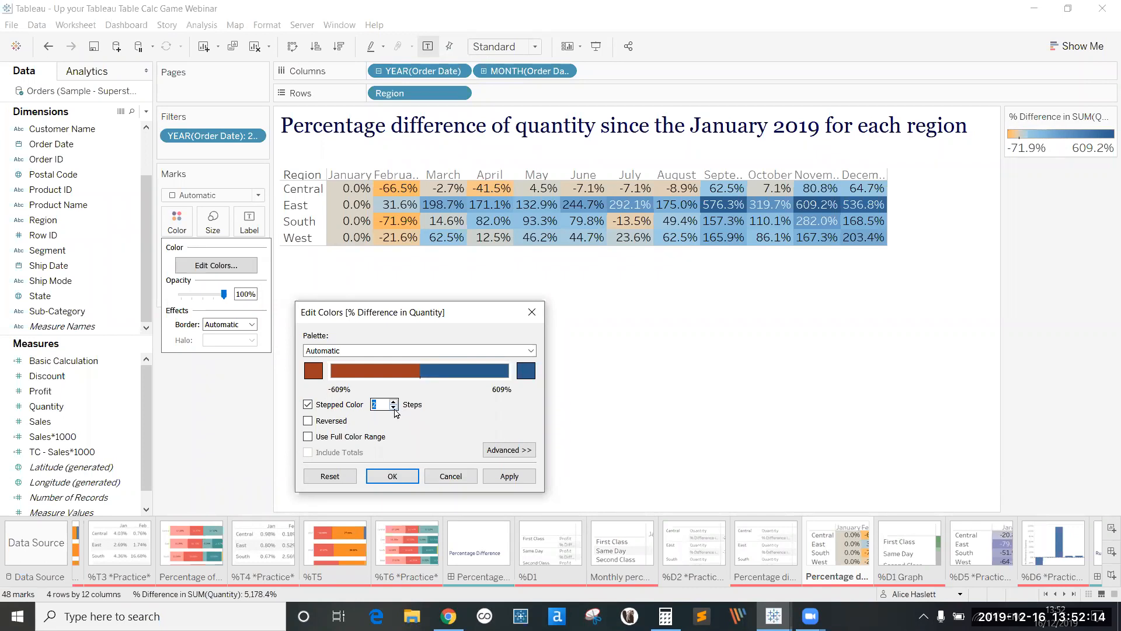
{"action": "left_click", "coordinate": [401, 474]}
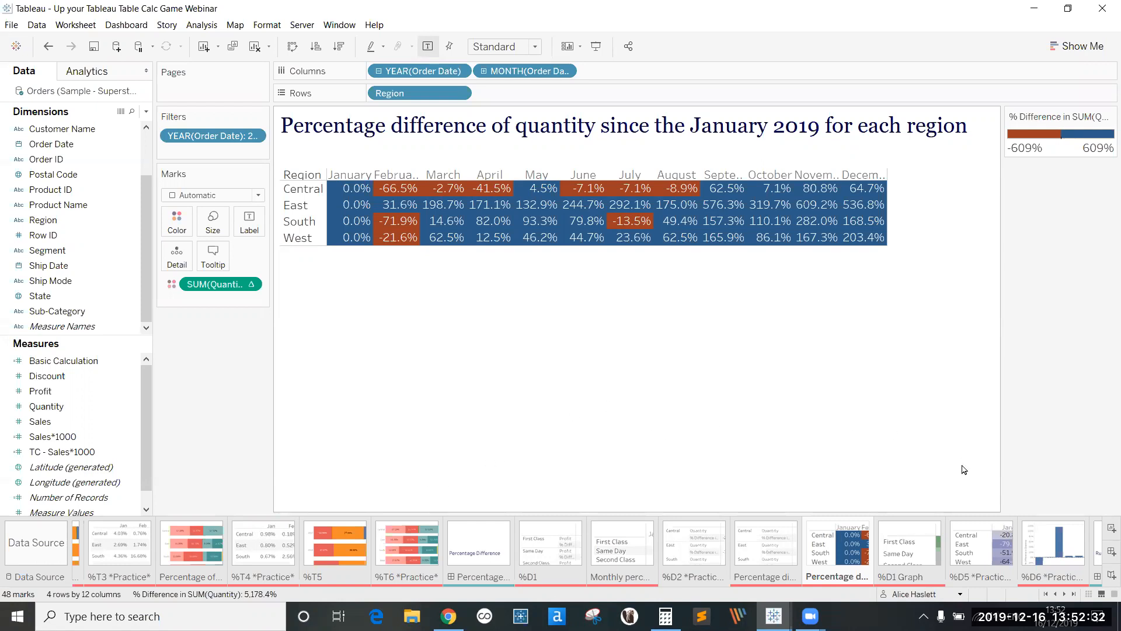
Step: Open the RT1 worksheet with the running total of quantity by segment
{"action": "left_click", "coordinate": [1064, 594]}
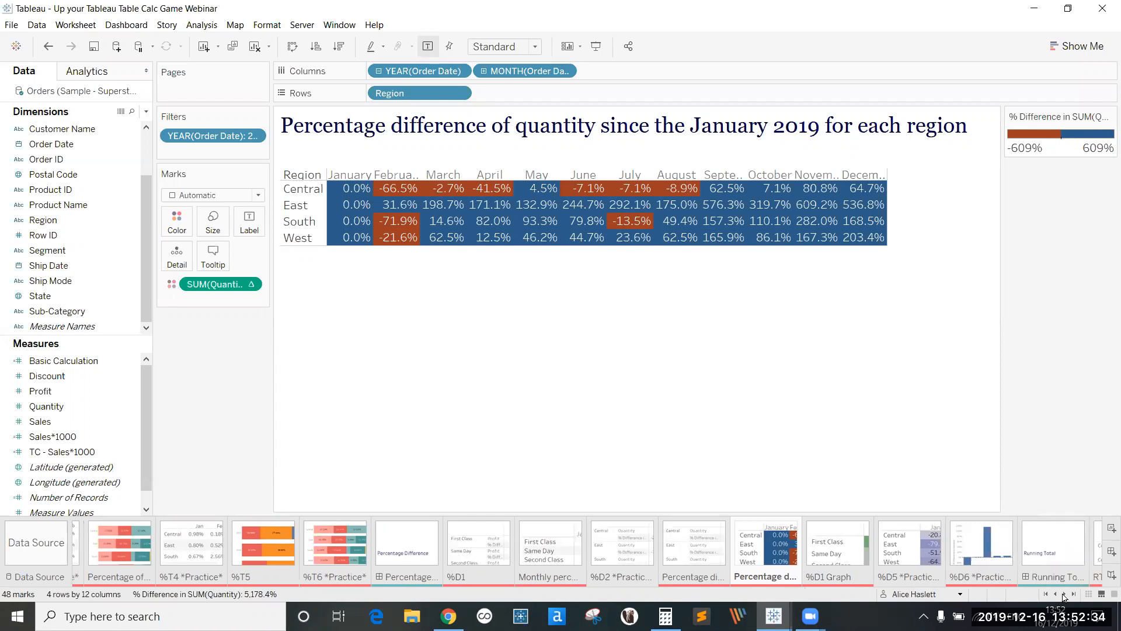
{"action": "left_click", "coordinate": [1064, 594]}
{"action": "left_click", "coordinate": [1064, 594]}
{"action": "left_click", "coordinate": [1064, 594]}
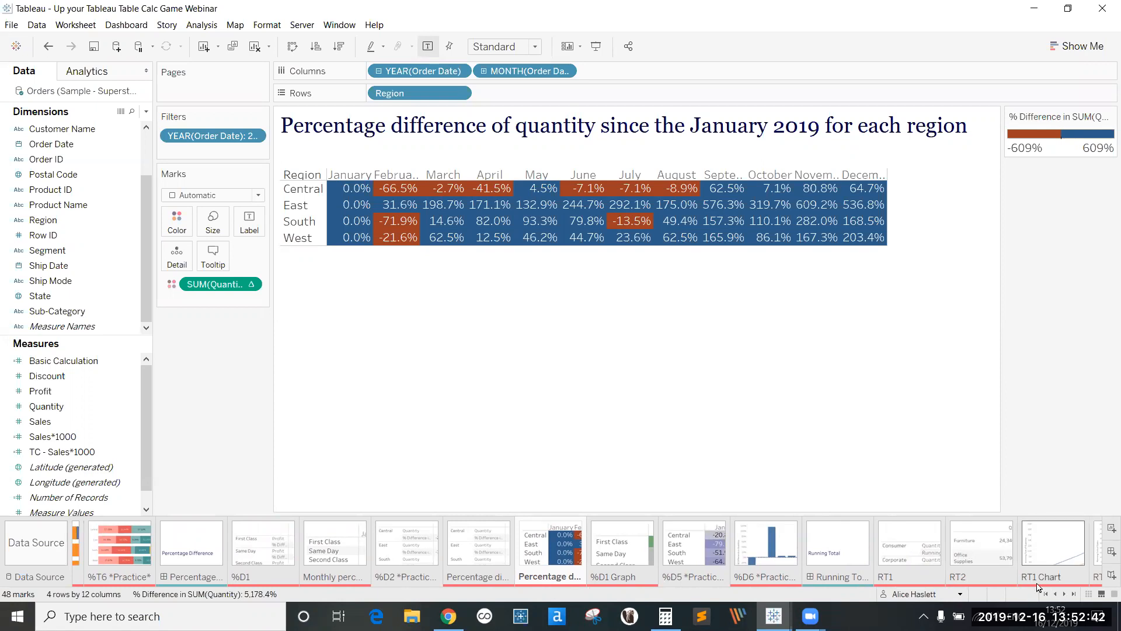
{"action": "left_click", "coordinate": [924, 555]}
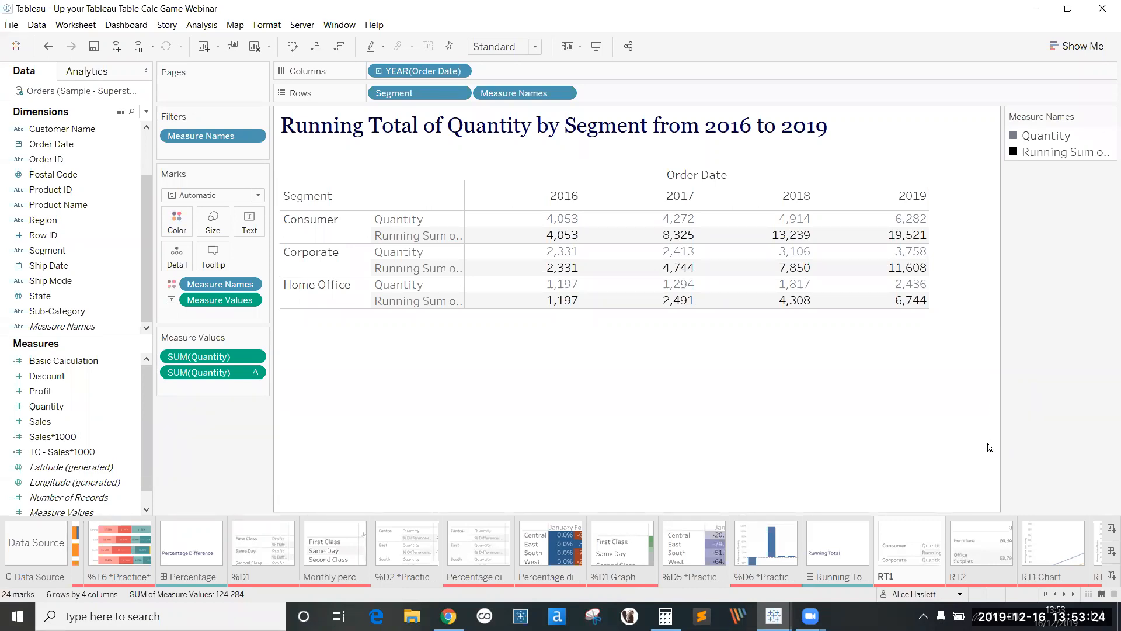
Step: Duplicate the RT1 worksheet and clear all fields from the copy
{"action": "right_click", "coordinate": [916, 540]}
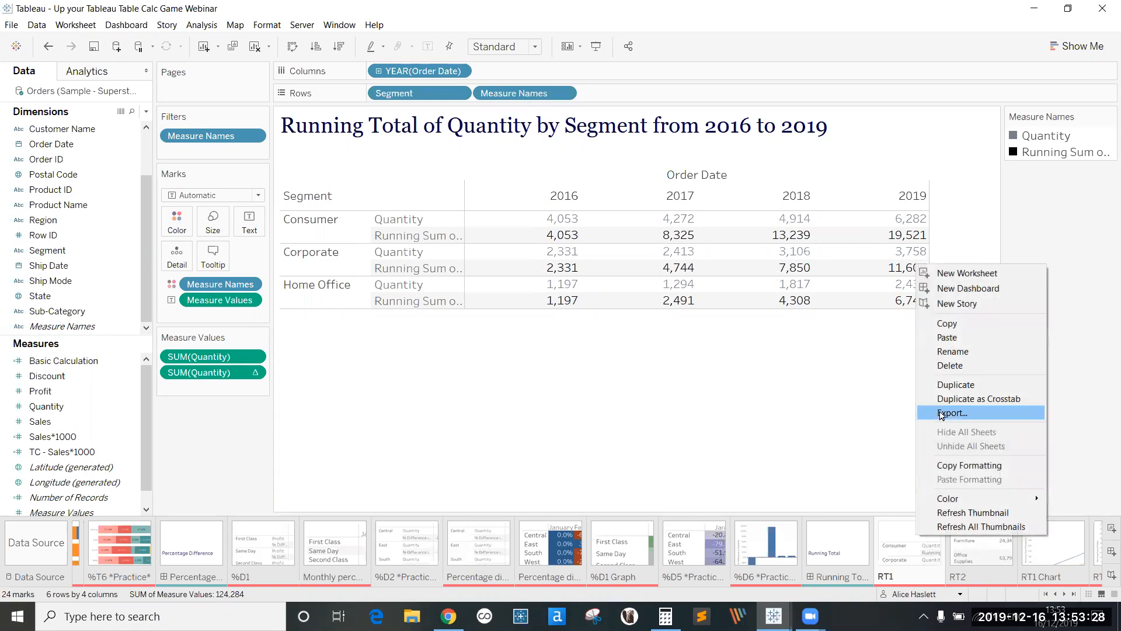
{"action": "left_click", "coordinate": [957, 385]}
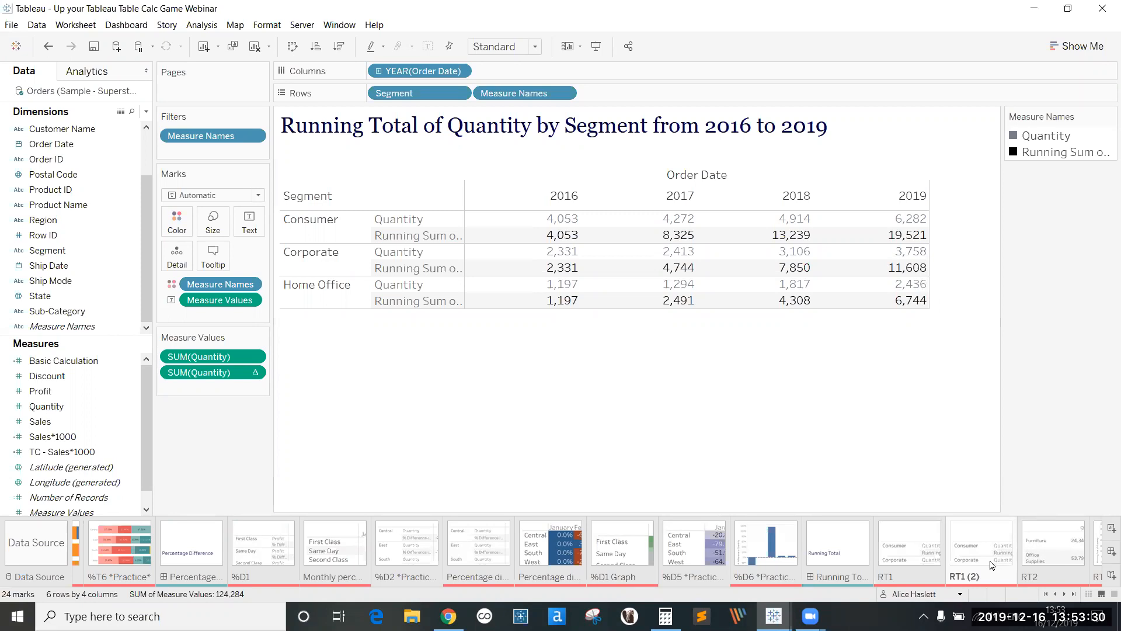
{"action": "right_click", "coordinate": [991, 565]}
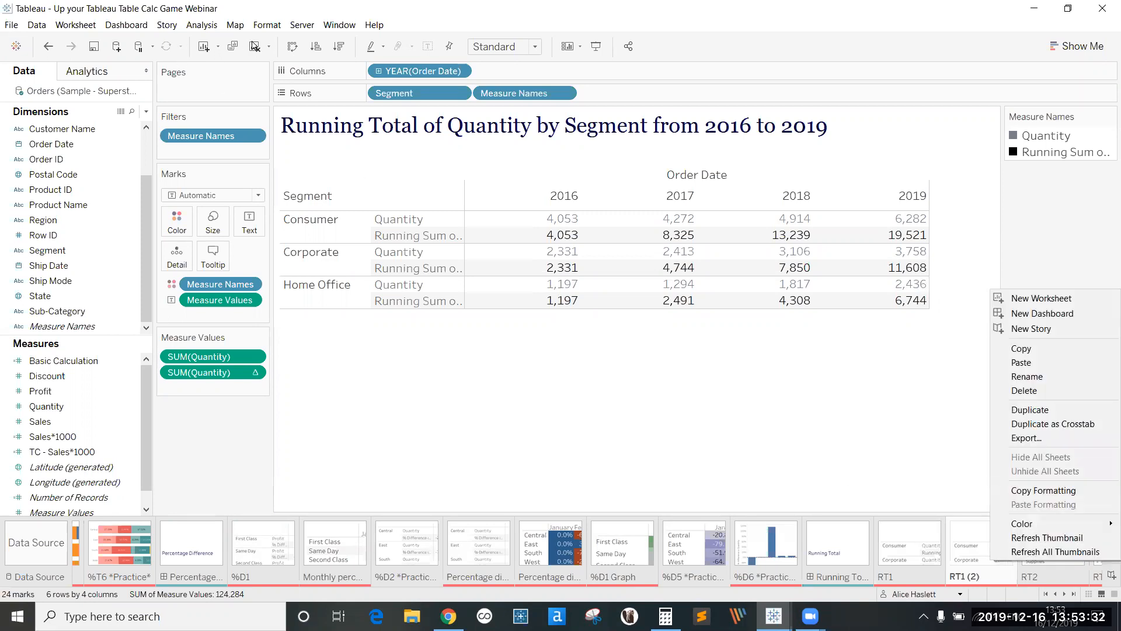
{"action": "left_click", "coordinate": [255, 46]}
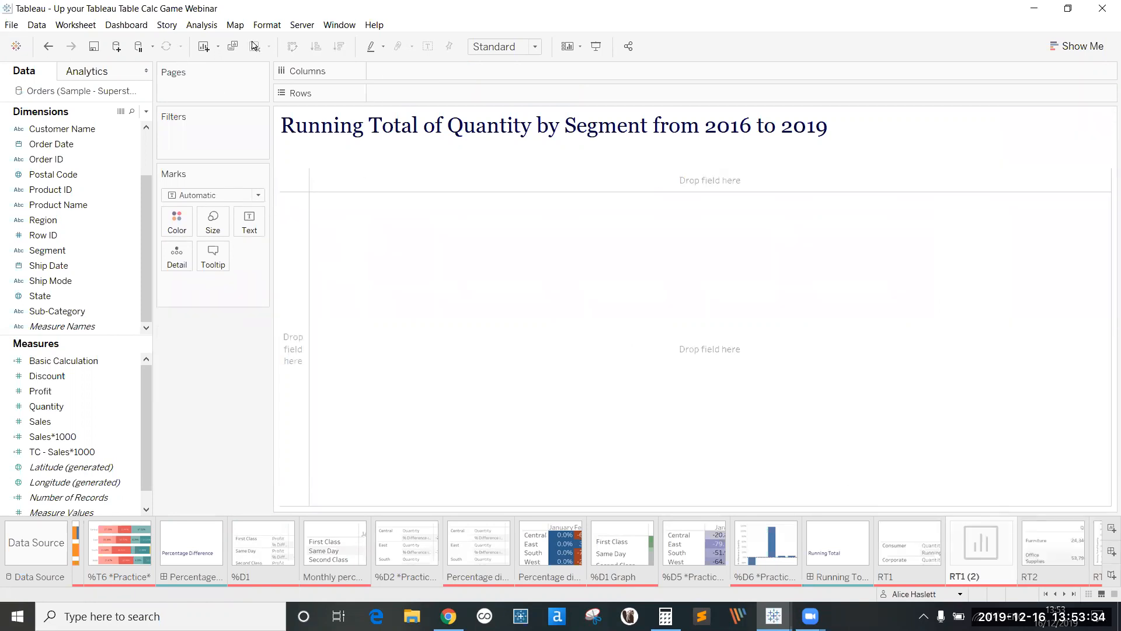
Step: Build a table with Order Date years on Columns, Segment on Rows and Quantity as the values
{"action": "left_click", "coordinate": [86, 145]}
{"action": "left_click_drag", "start_coordinate": [86, 146], "coordinate": [422, 74]}
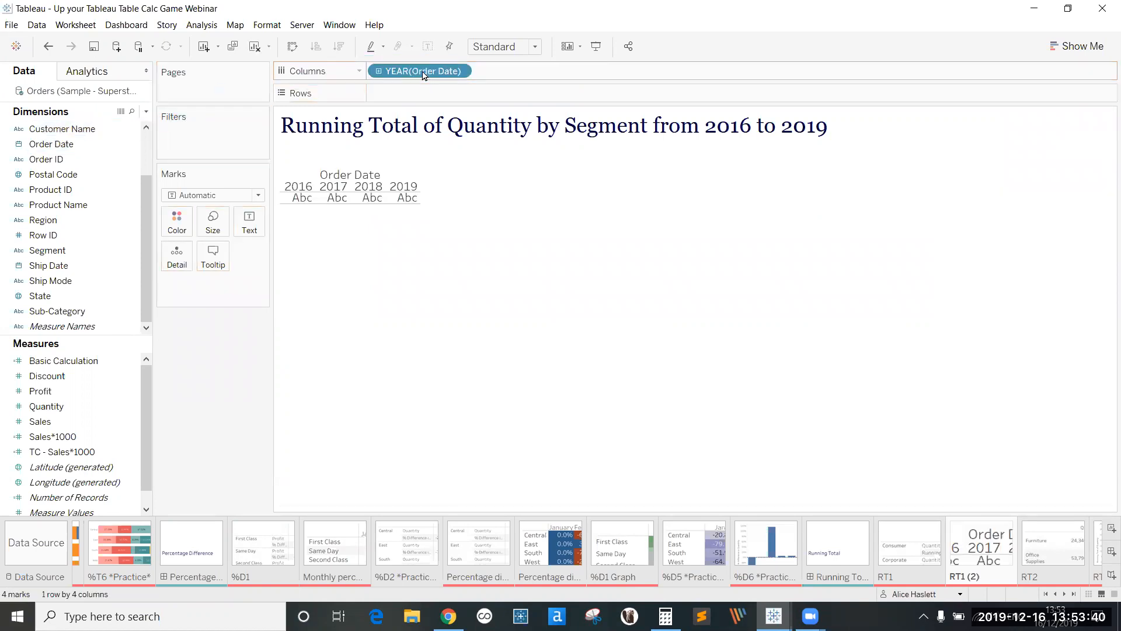
{"action": "left_click", "coordinate": [66, 251]}
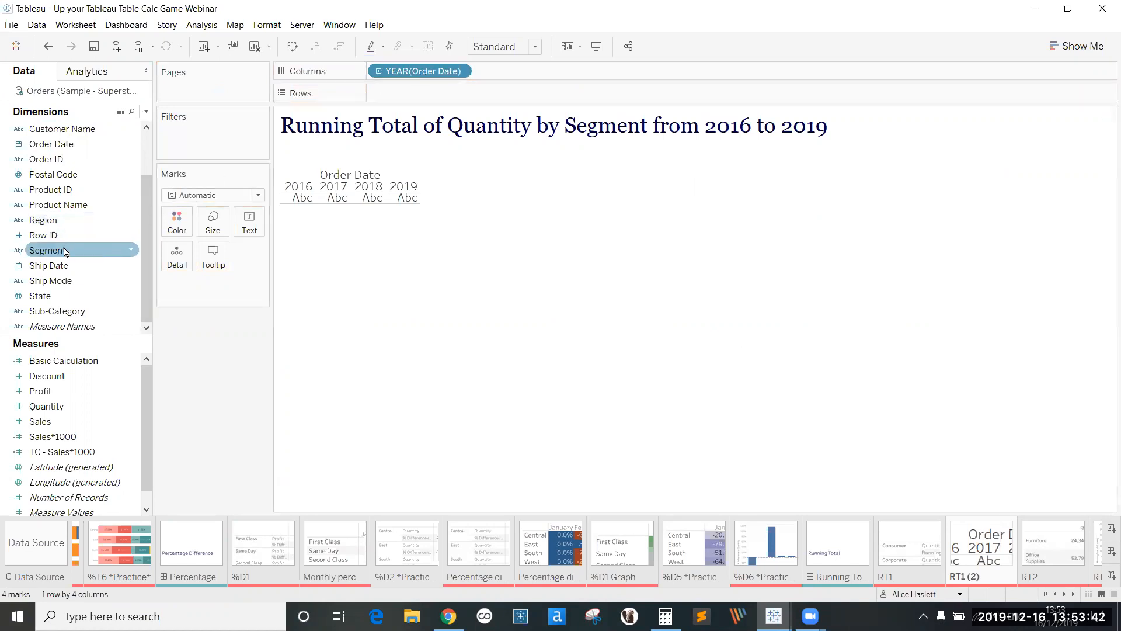
{"action": "left_click_drag", "start_coordinate": [66, 252], "coordinate": [391, 94]}
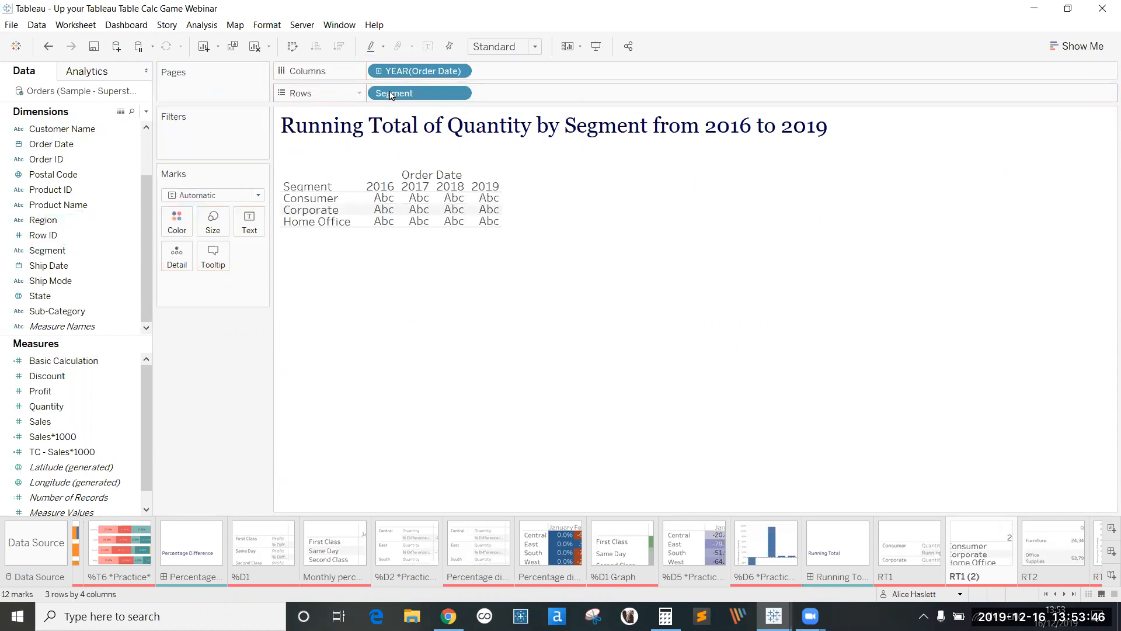
{"action": "left_click", "coordinate": [104, 380]}
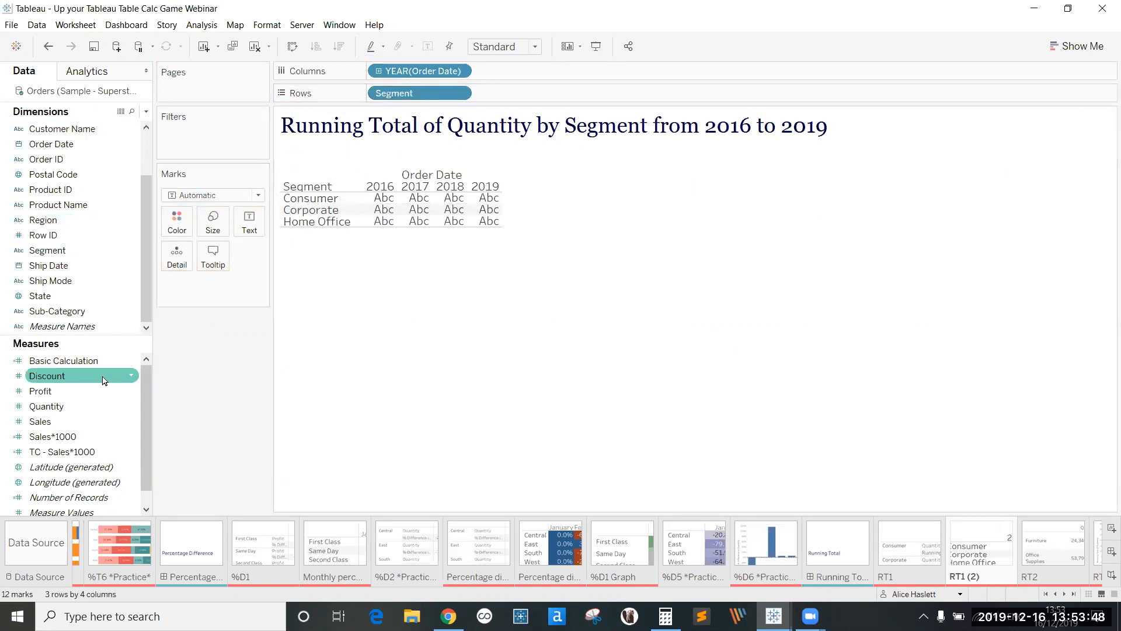
{"action": "left_click", "coordinate": [80, 407]}
{"action": "double_click", "coordinate": [80, 407]}
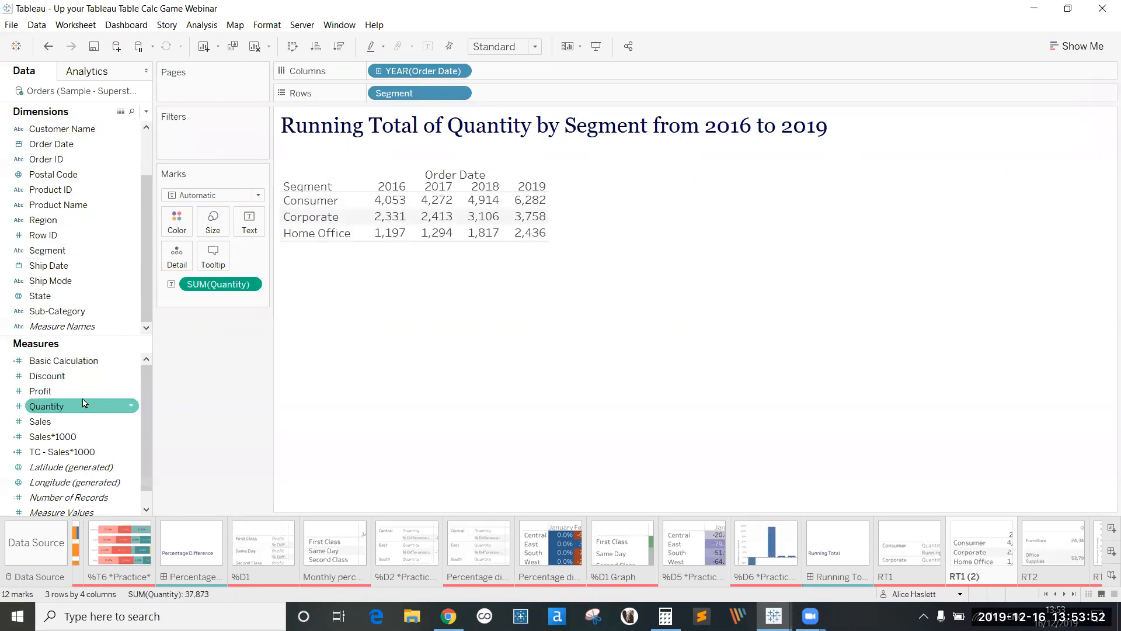
Step: Apply the Running Total quick table calculation to Quantity and add the plain Quantity measure alongside it
{"action": "left_click", "coordinate": [250, 285]}
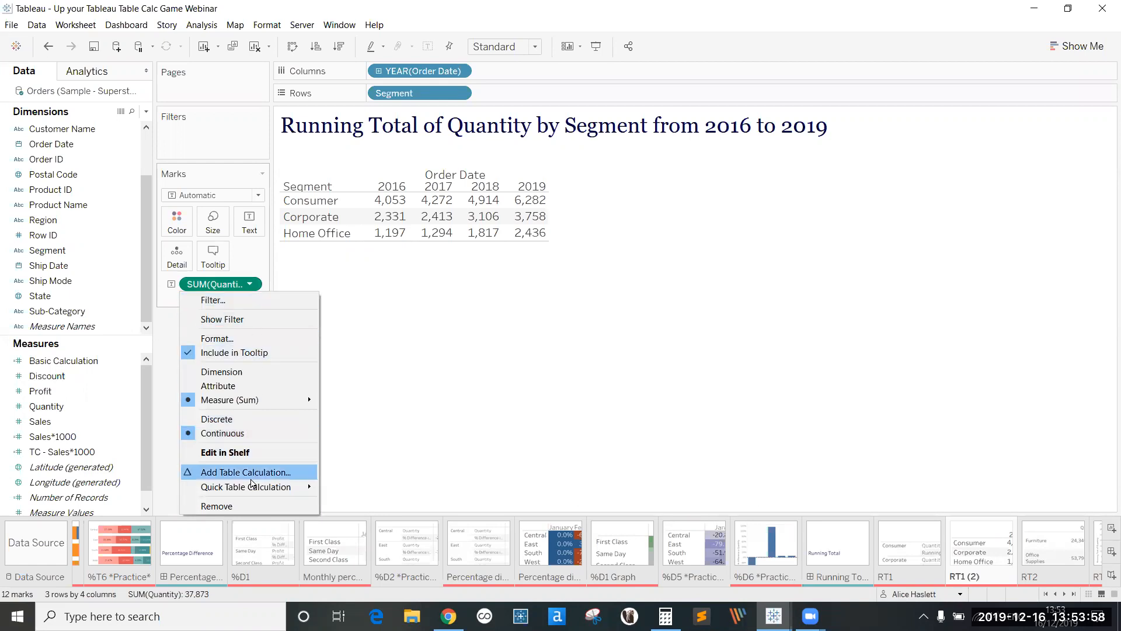
{"action": "mouse_move", "coordinate": [250, 489]}
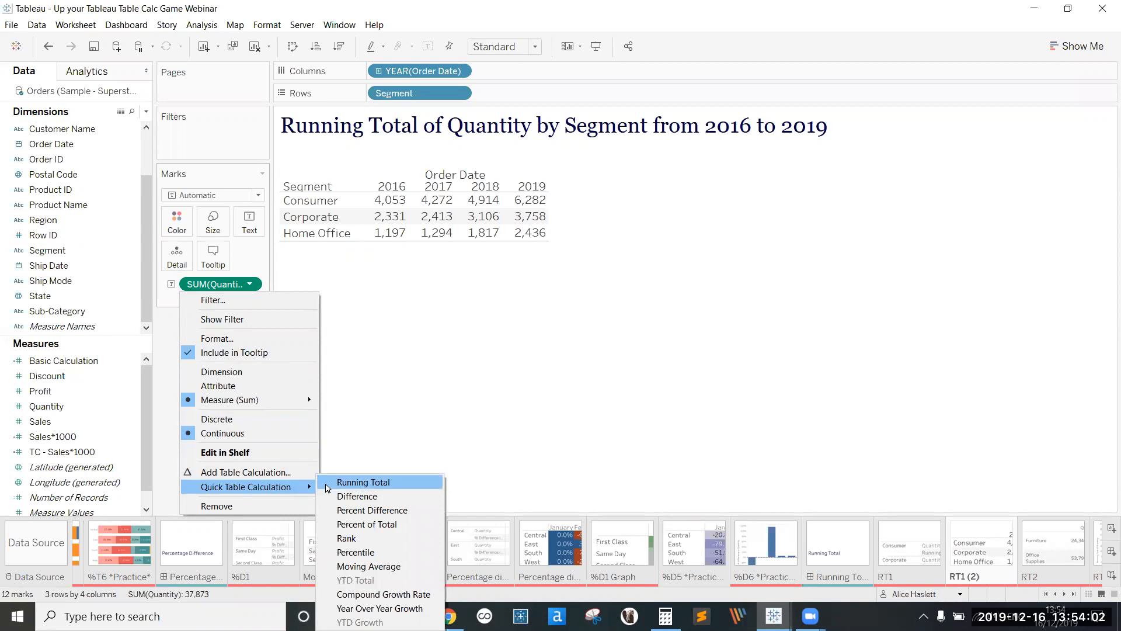
{"action": "left_click", "coordinate": [327, 485]}
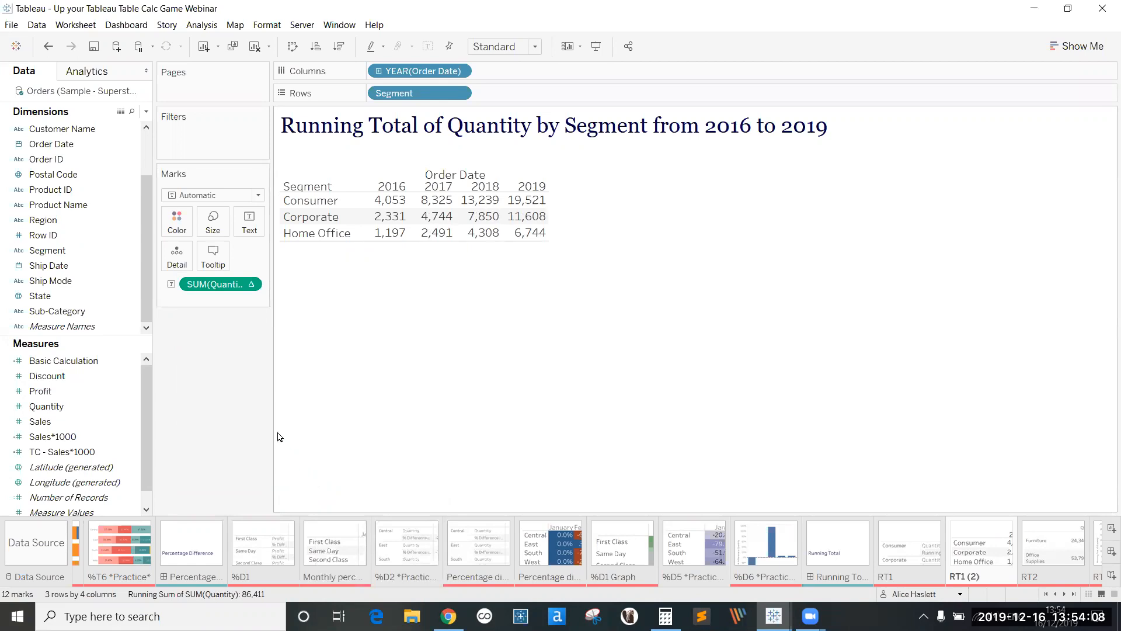
{"action": "double_click", "coordinate": [65, 406]}
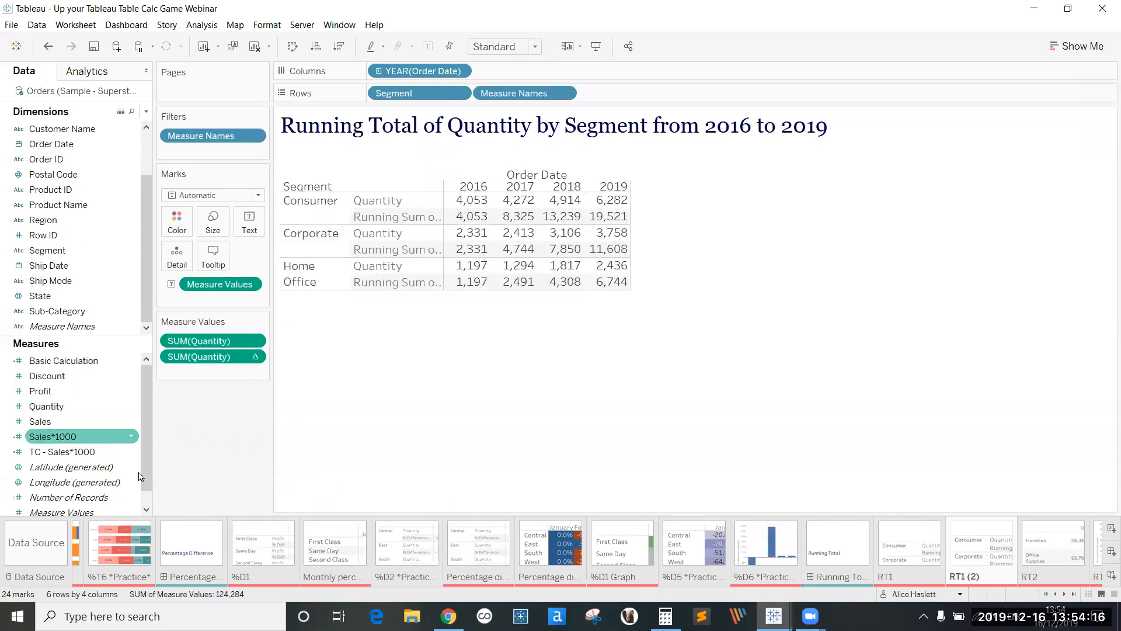
Step: Open Calculator and add 4053 and 4272 to check the Consumer segment's 2017 running total
{"action": "left_click", "coordinate": [180, 615]}
{"action": "type", "text": "calcu"}
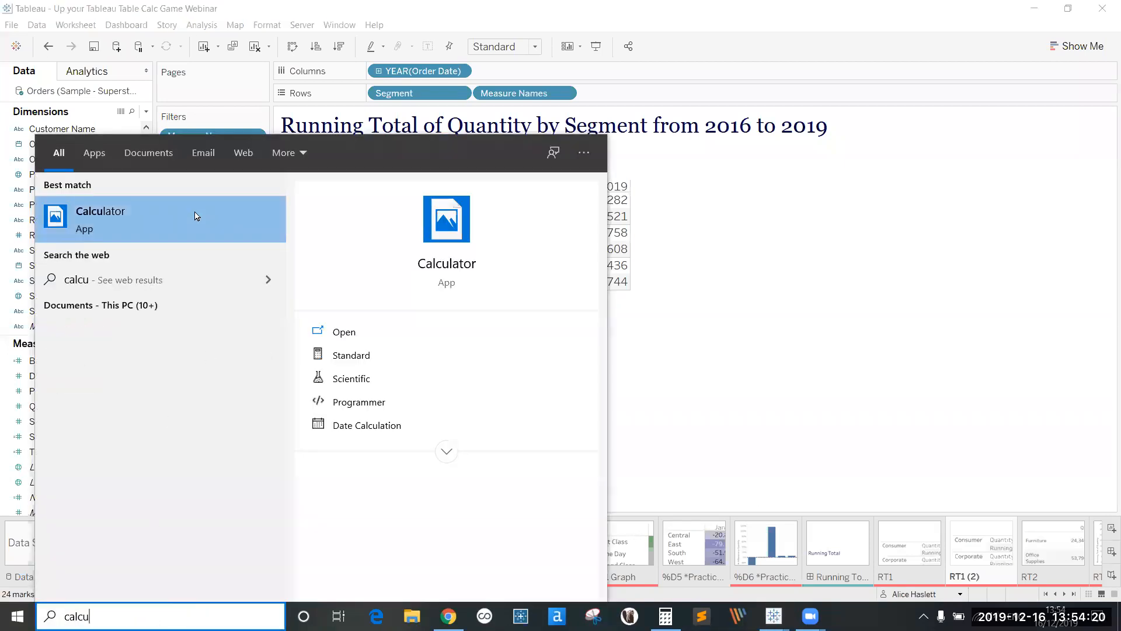
{"action": "key", "text": "Return"}
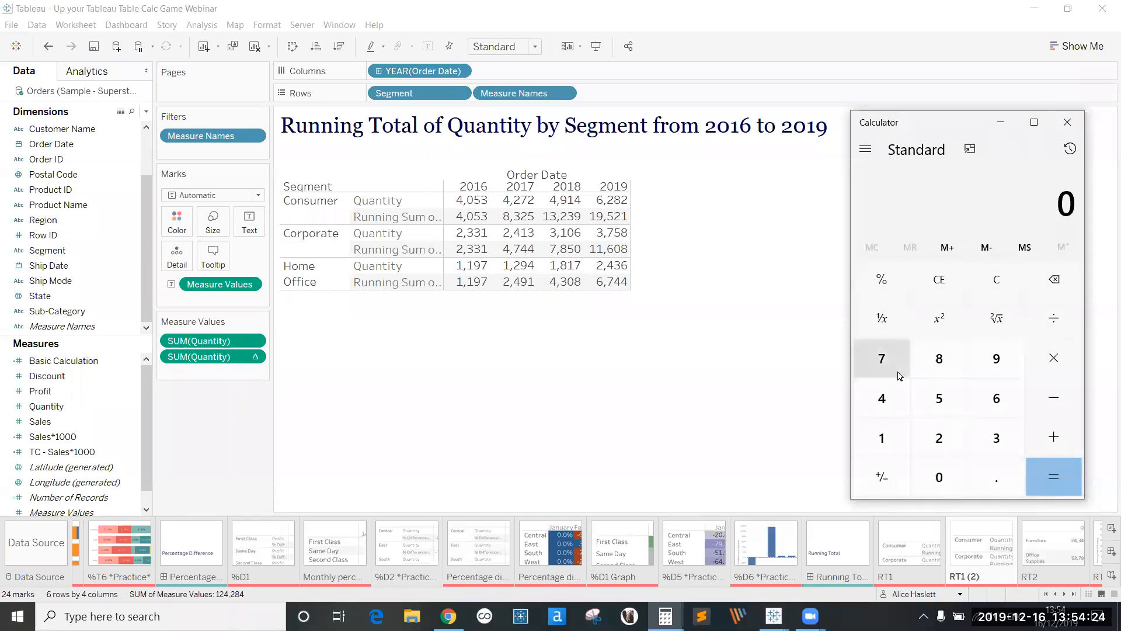
{"action": "left_click", "coordinate": [898, 407]}
{"action": "type", "text": "054"}
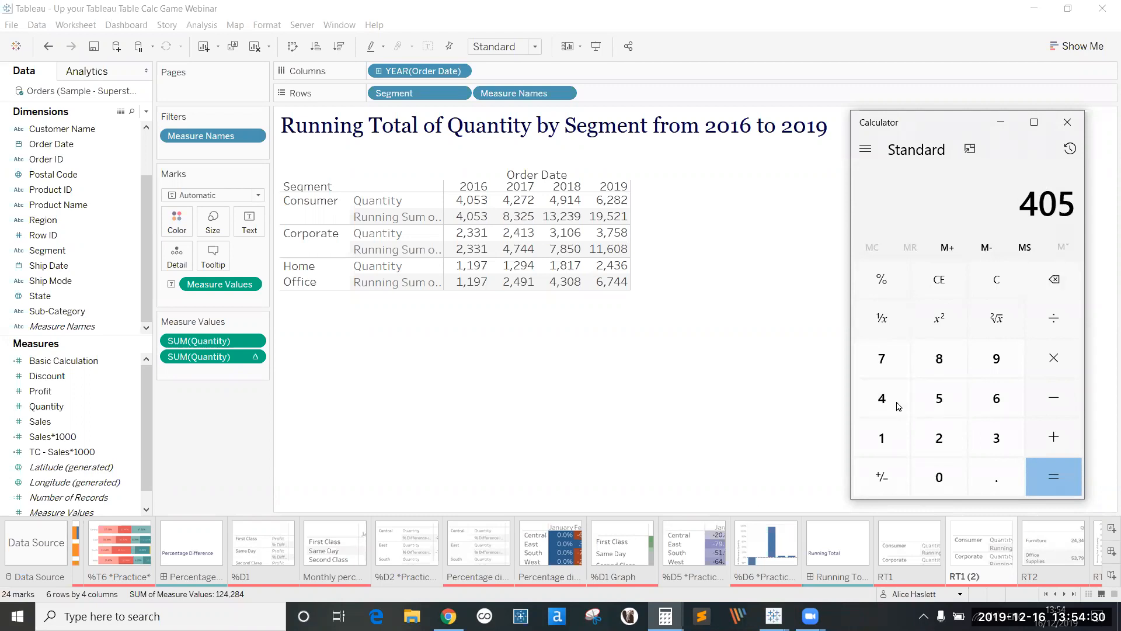
{"action": "key", "text": "3"}
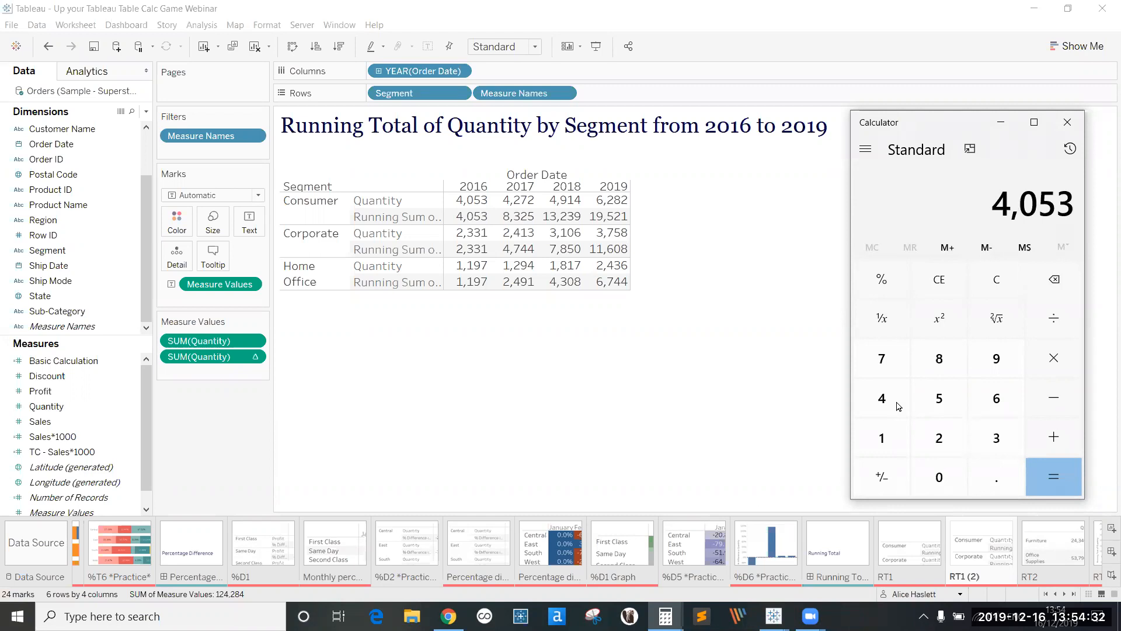
{"action": "key", "text": "plus"}
{"action": "type", "text": "4272"}
{"action": "key", "text": "Return"}
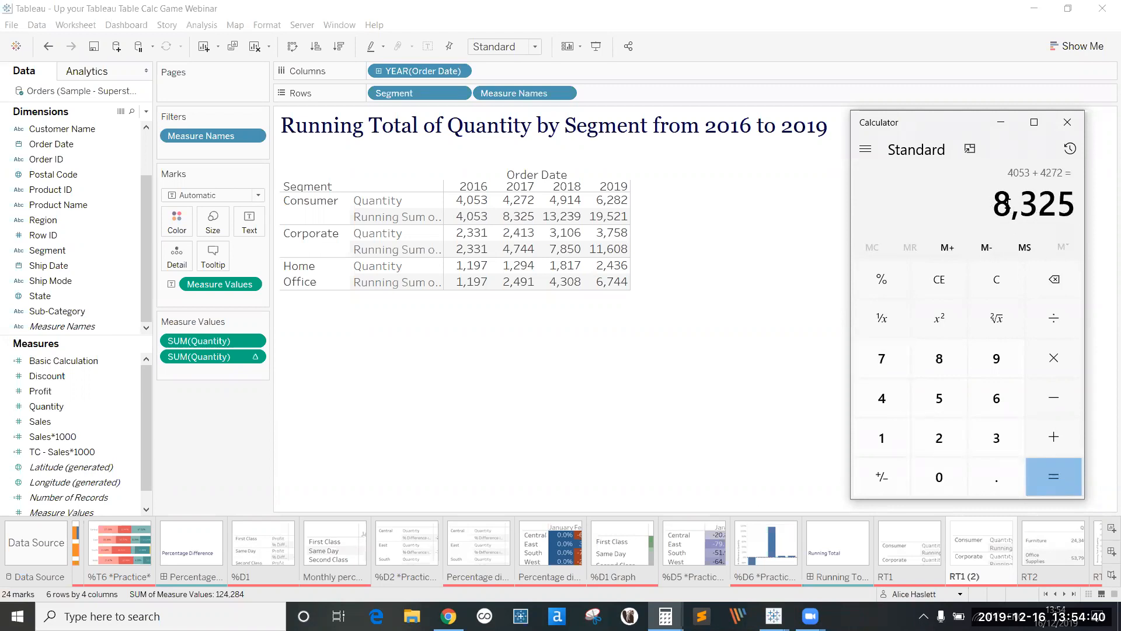
{"action": "left_click_drag", "start_coordinate": [1007, 201], "coordinate": [1068, 210]}
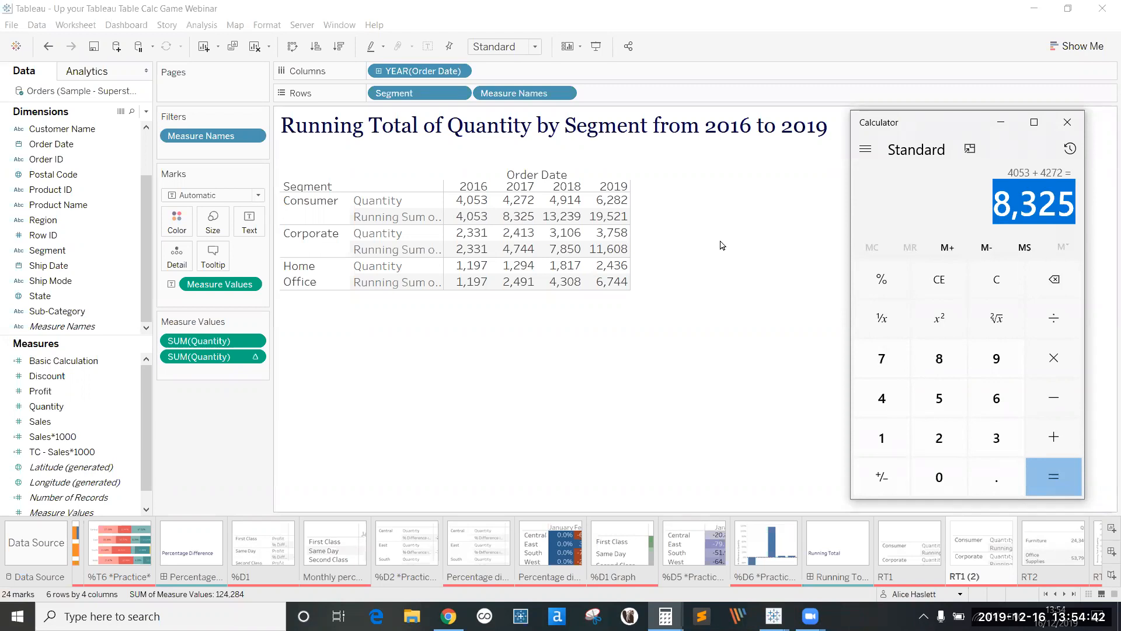
Step: Switch back to Tableau and remove the plain Quantity measure from the table, keeping only the running total
{"action": "left_click", "coordinate": [664, 257]}
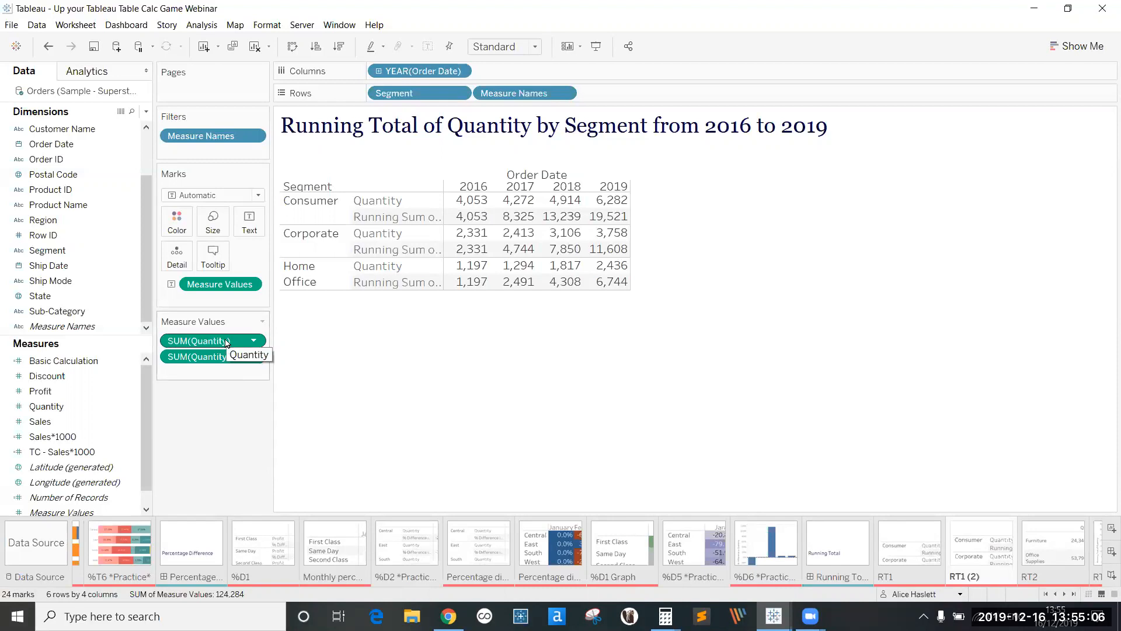
{"action": "left_click_drag", "start_coordinate": [226, 343], "coordinate": [227, 424]}
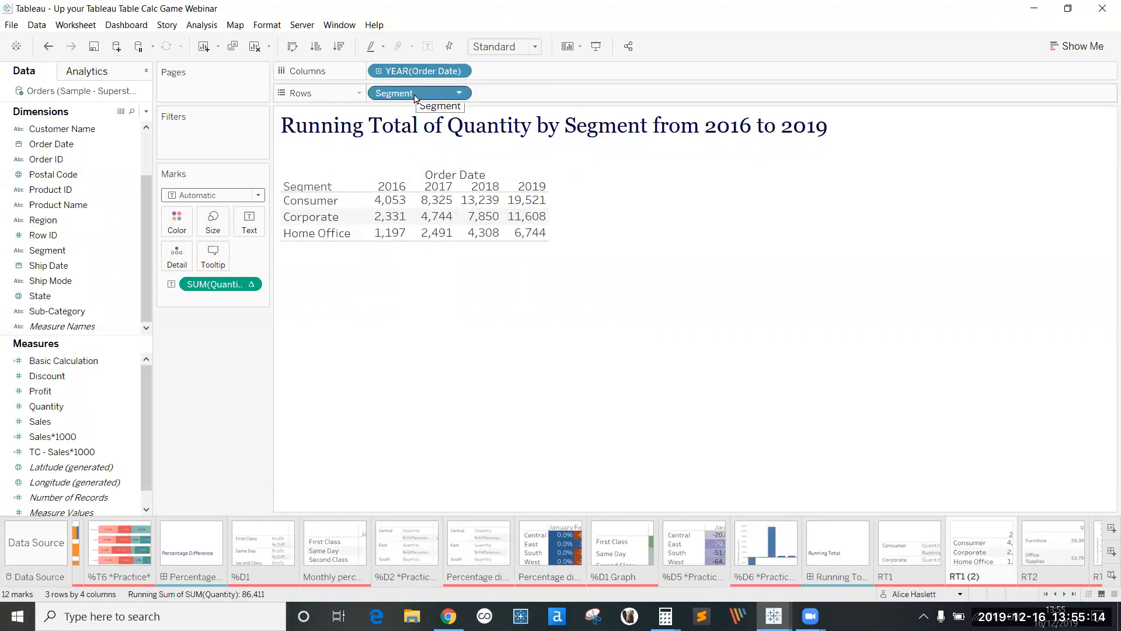
Step: Turn the table into a line chart with running total Quantity on Rows and Segment as colour, fitted to Entire View
{"action": "left_click_drag", "start_coordinate": [404, 96], "coordinate": [176, 221]}
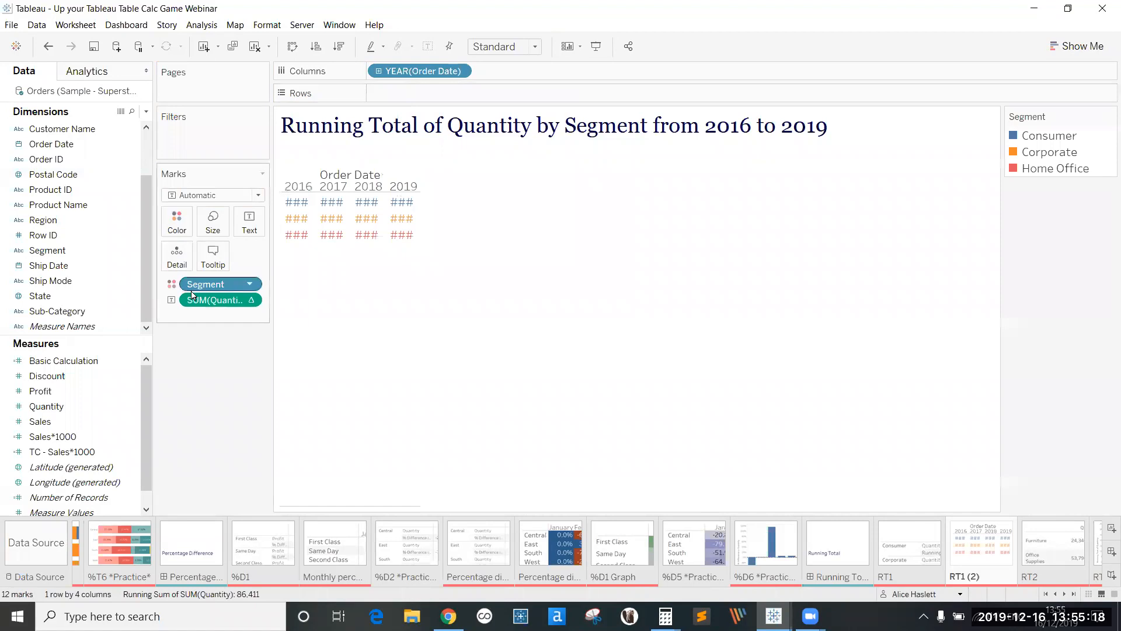
{"action": "left_click_drag", "start_coordinate": [193, 298], "coordinate": [377, 96]}
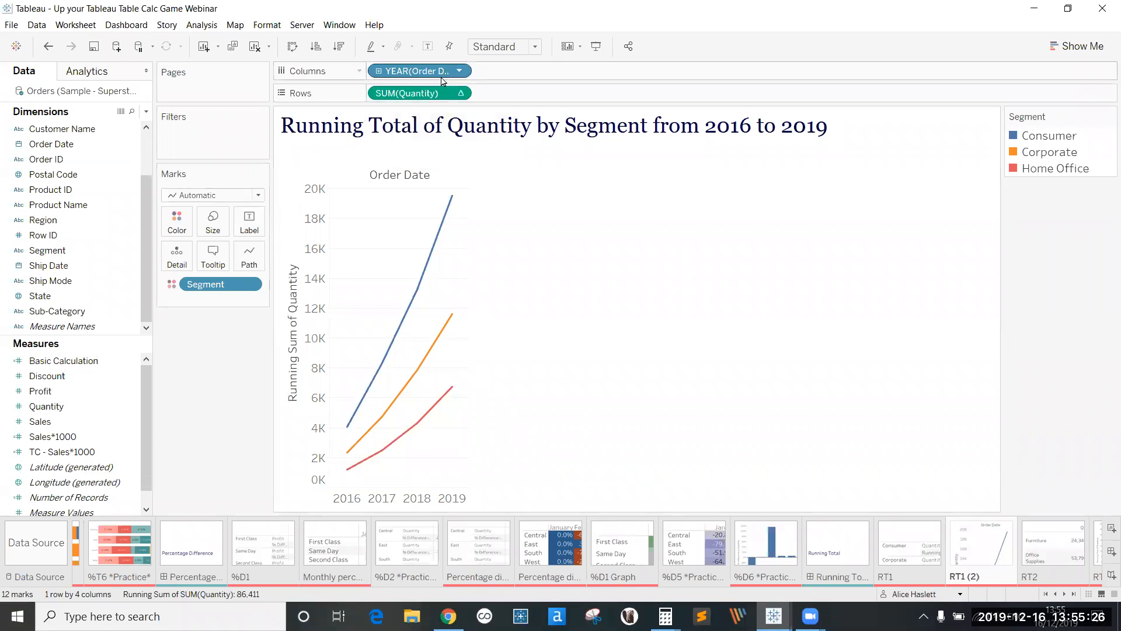
{"action": "left_click", "coordinate": [537, 47]}
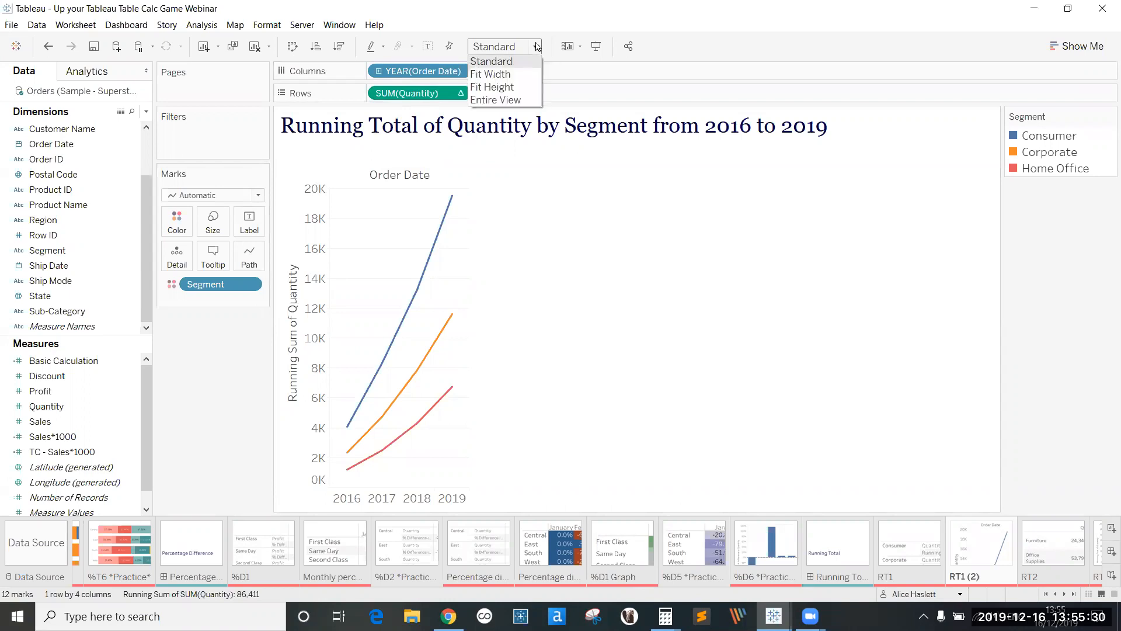
{"action": "left_click", "coordinate": [514, 100]}
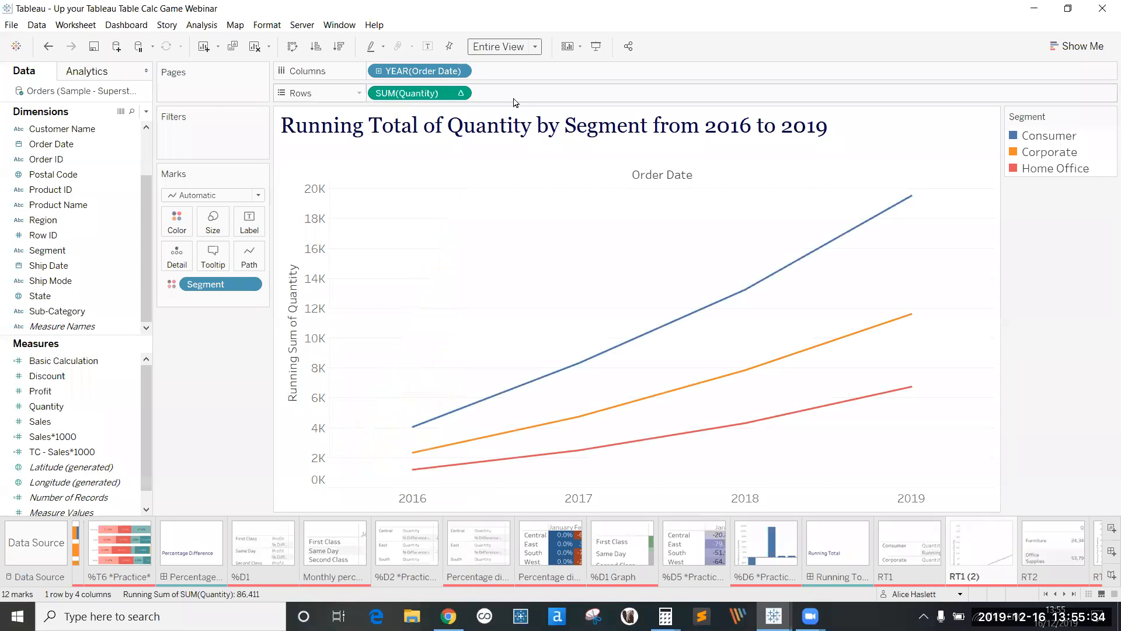
Step: Try computing the running total of Quantity using Segment
{"action": "left_click", "coordinate": [459, 94]}
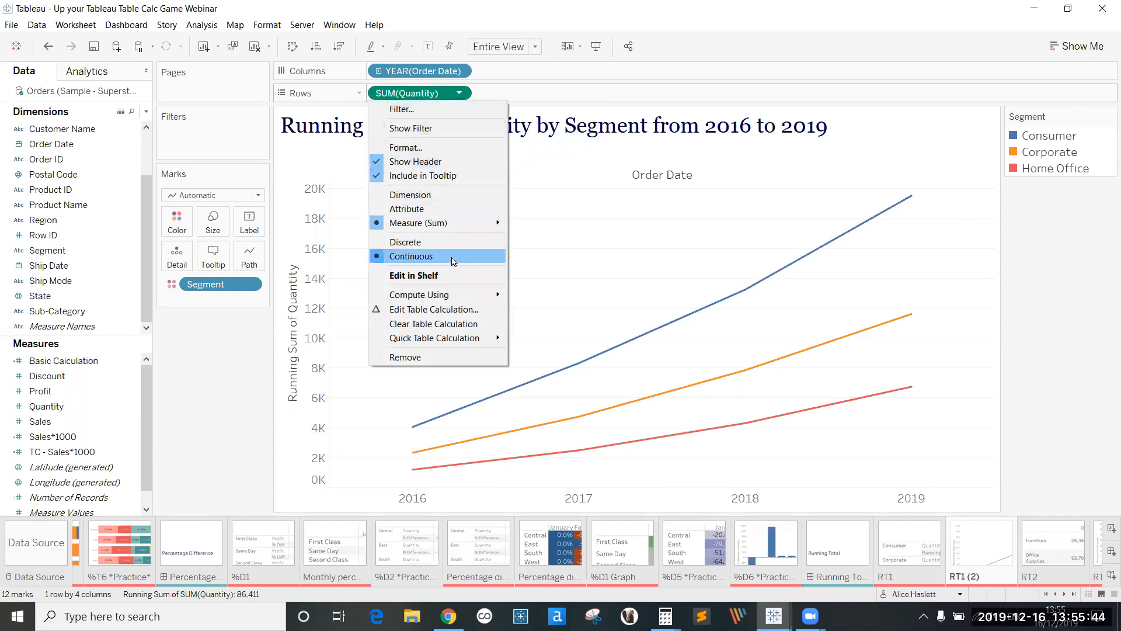
{"action": "mouse_move", "coordinate": [467, 295]}
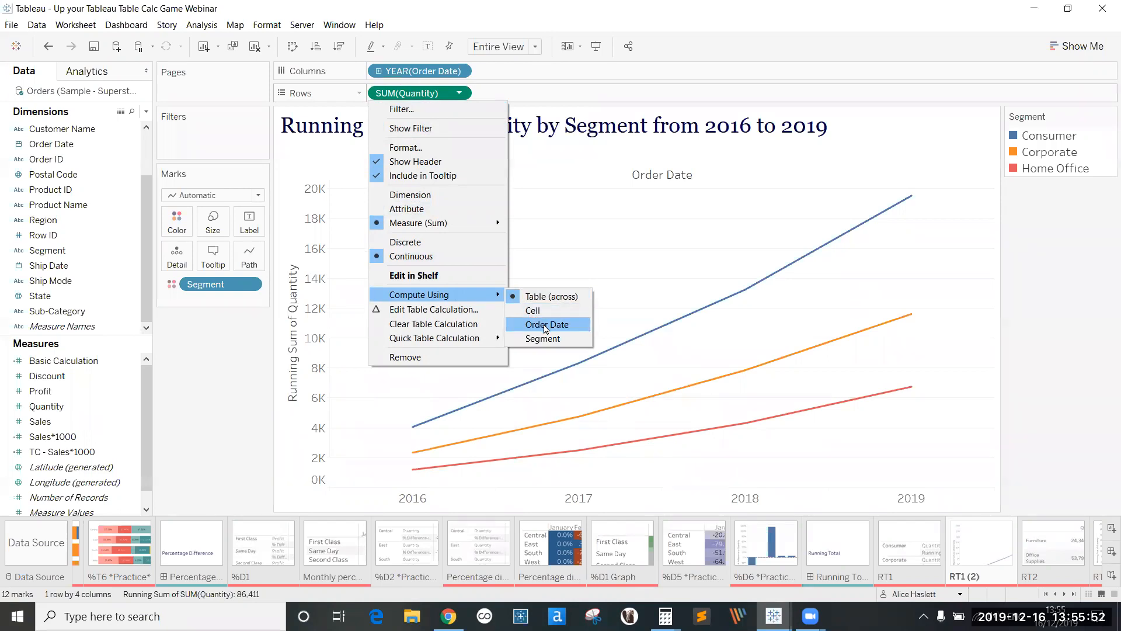
{"action": "left_click", "coordinate": [546, 325]}
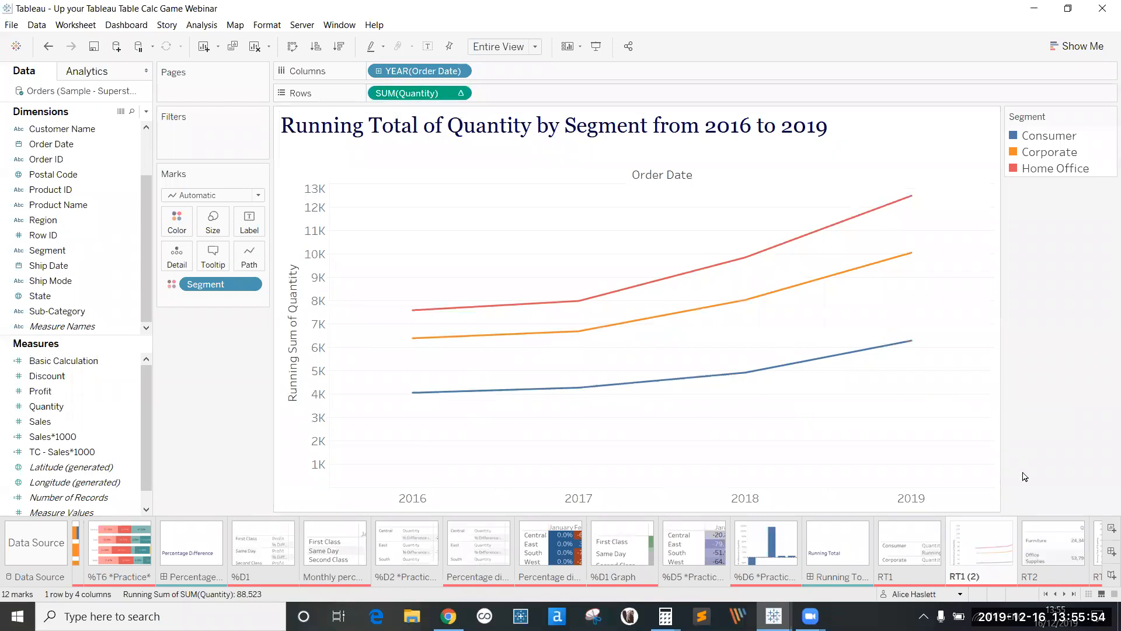
Step: Check the chart against the RT1 worksheet, return to RT1 (2), and compute the running total of Quantity using Order Date
{"action": "left_click", "coordinate": [937, 540]}
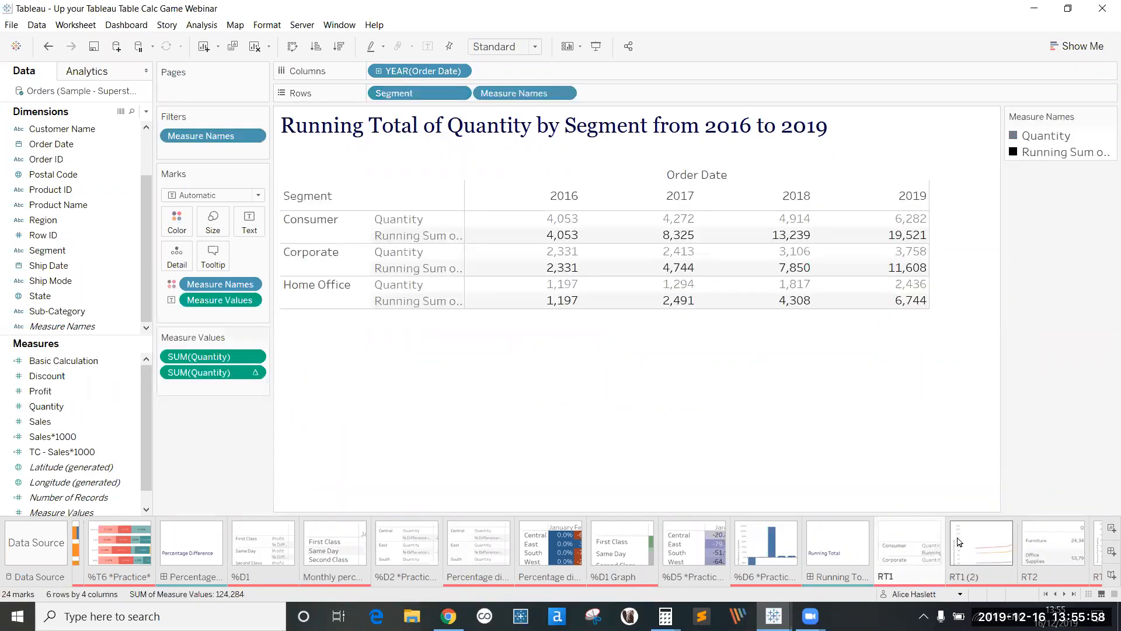
{"action": "left_click", "coordinate": [958, 542]}
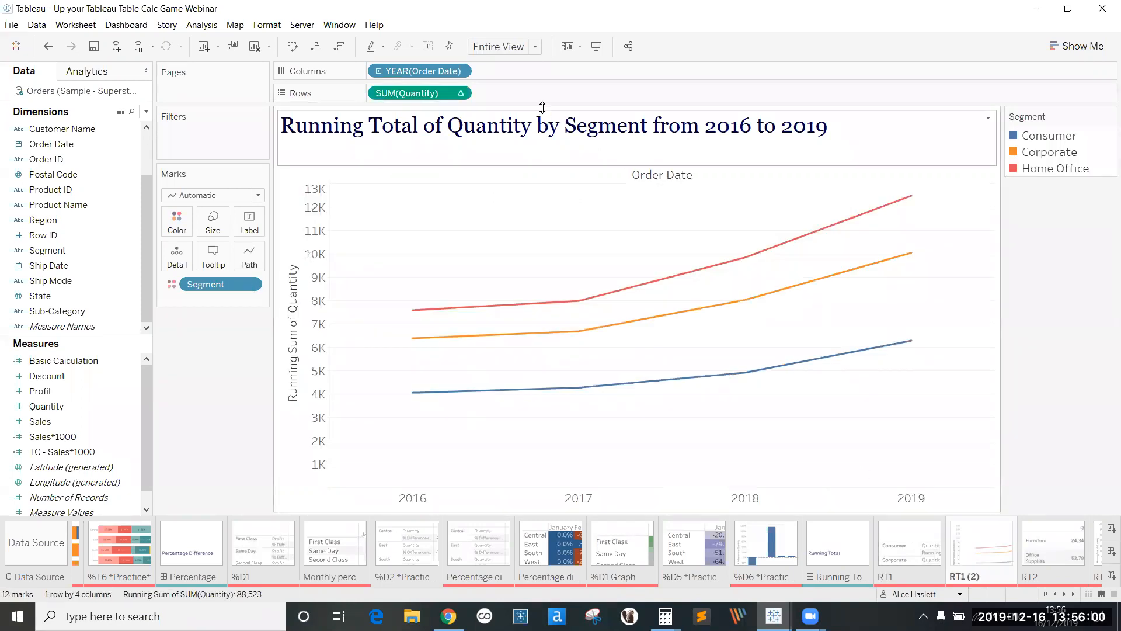
{"action": "left_click", "coordinate": [460, 93]}
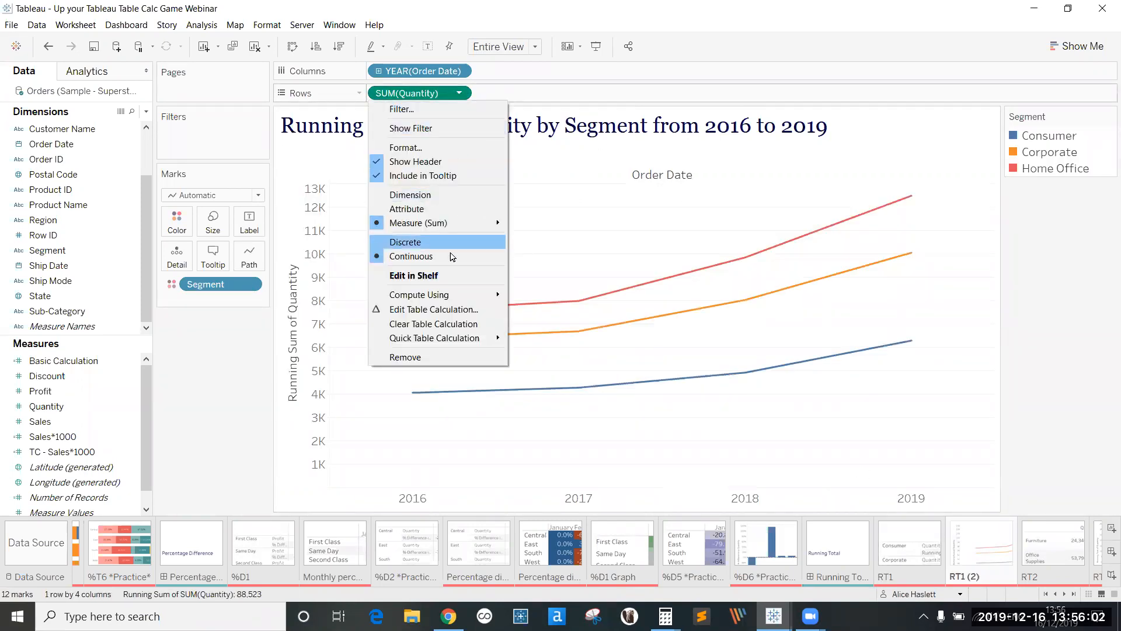
{"action": "left_click", "coordinate": [535, 324]}
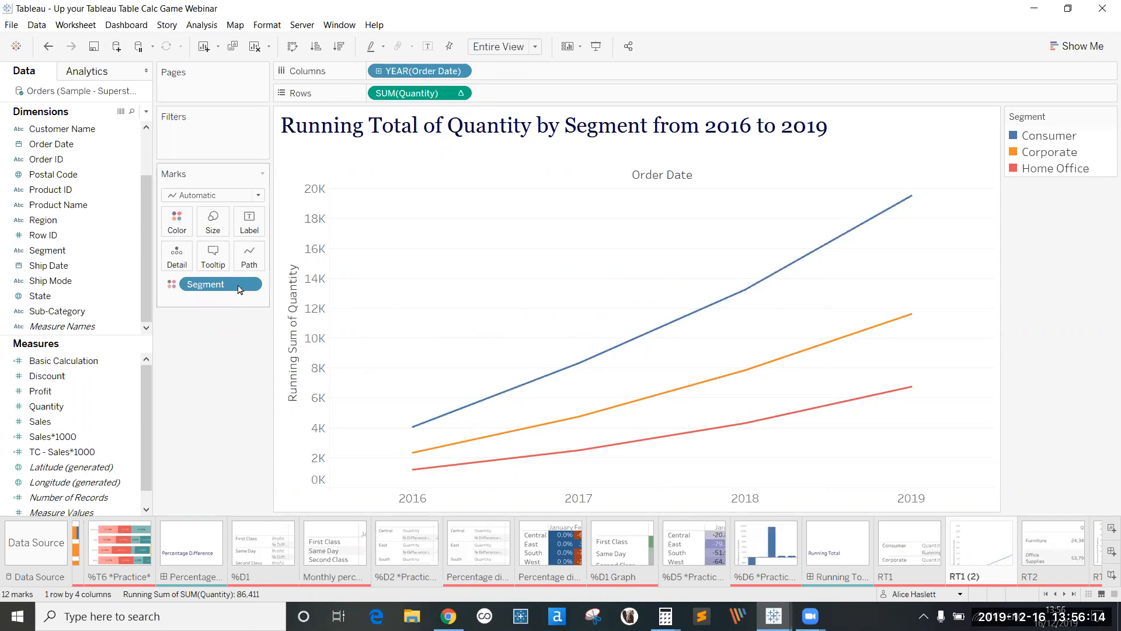
Step: Show mark labels for line ends only, with the label at the start of each line turned off
{"action": "left_click", "coordinate": [239, 229]}
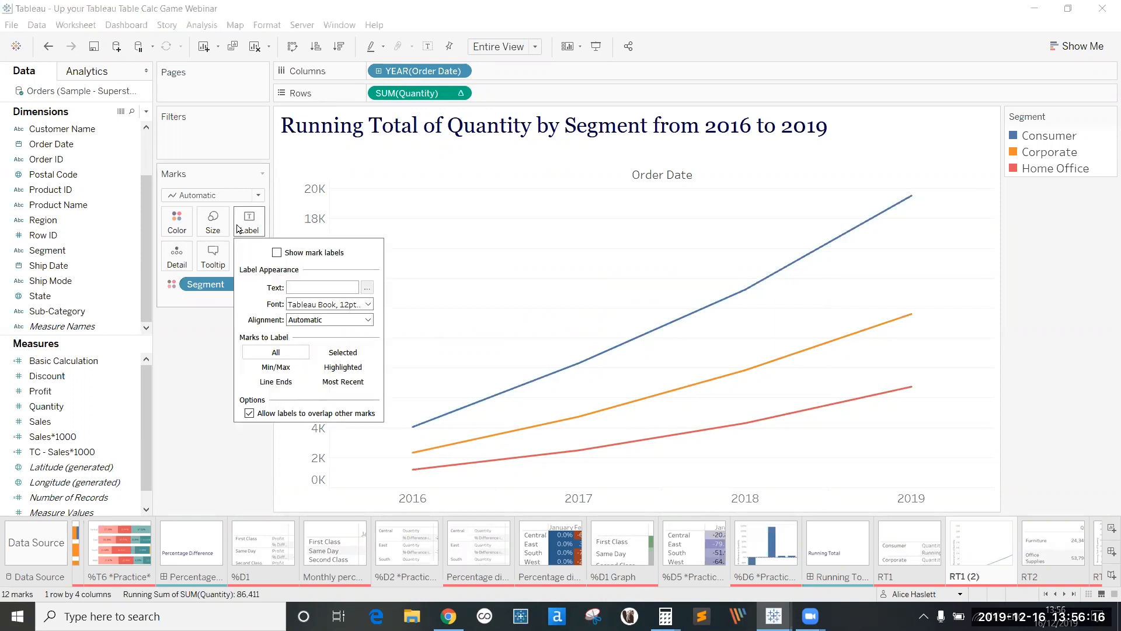
{"action": "left_click", "coordinate": [276, 253]}
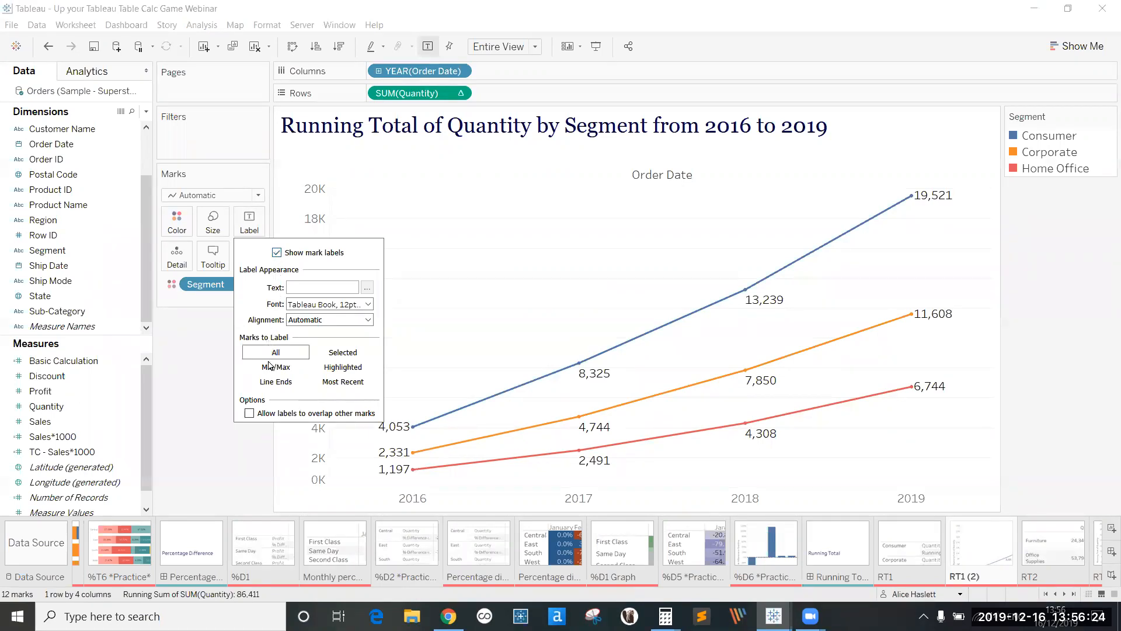
{"action": "left_click", "coordinate": [270, 383]}
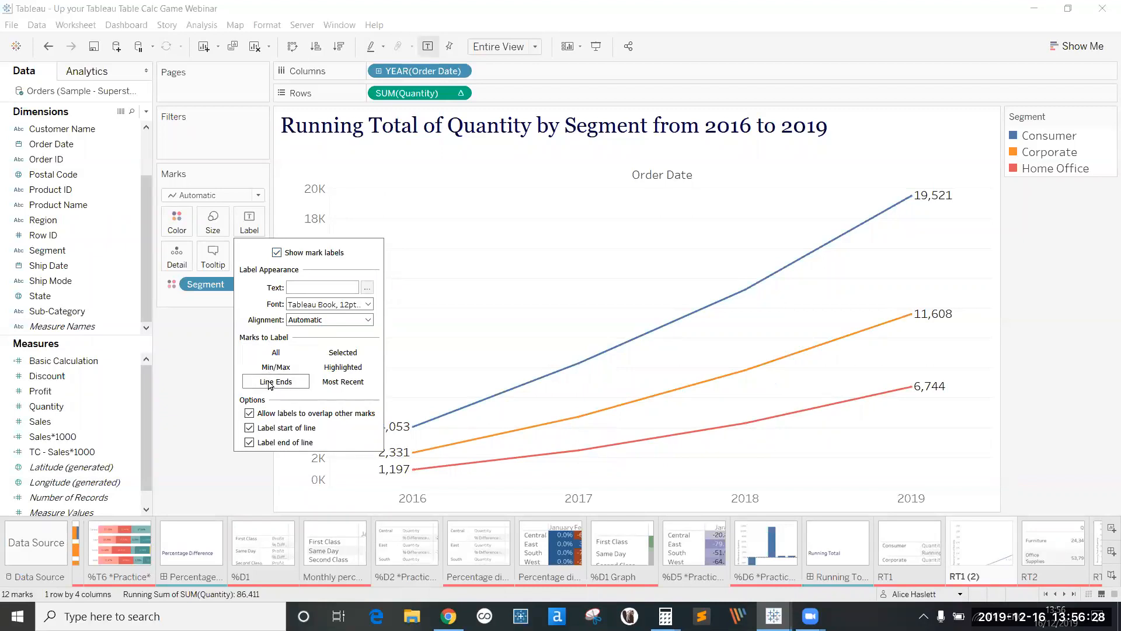
{"action": "left_click", "coordinate": [250, 429]}
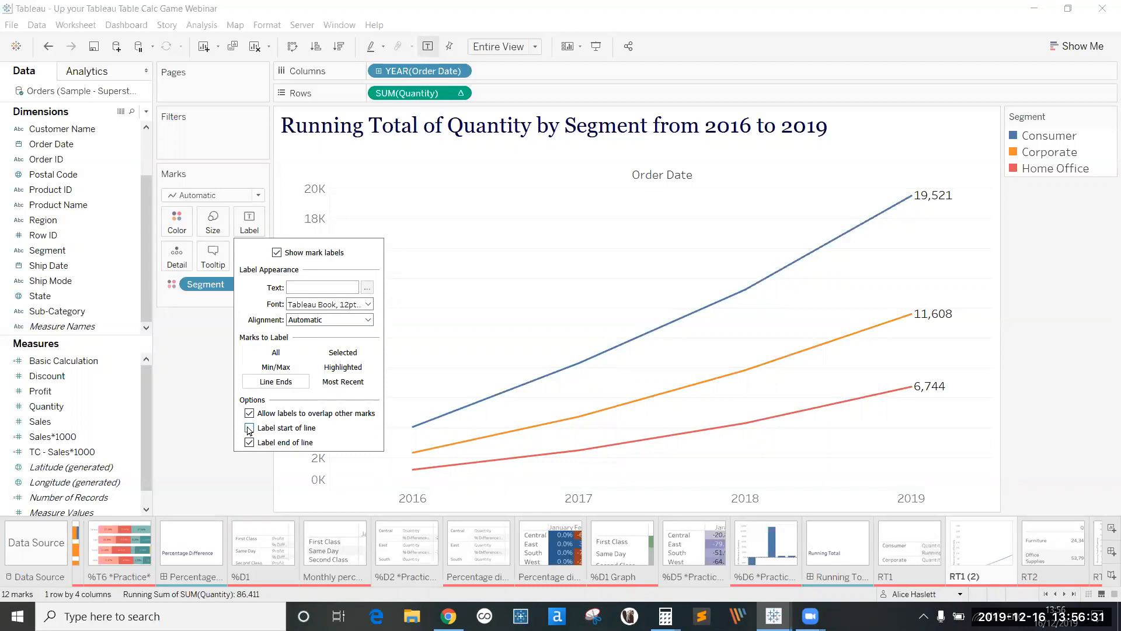
{"action": "left_click", "coordinate": [243, 493]}
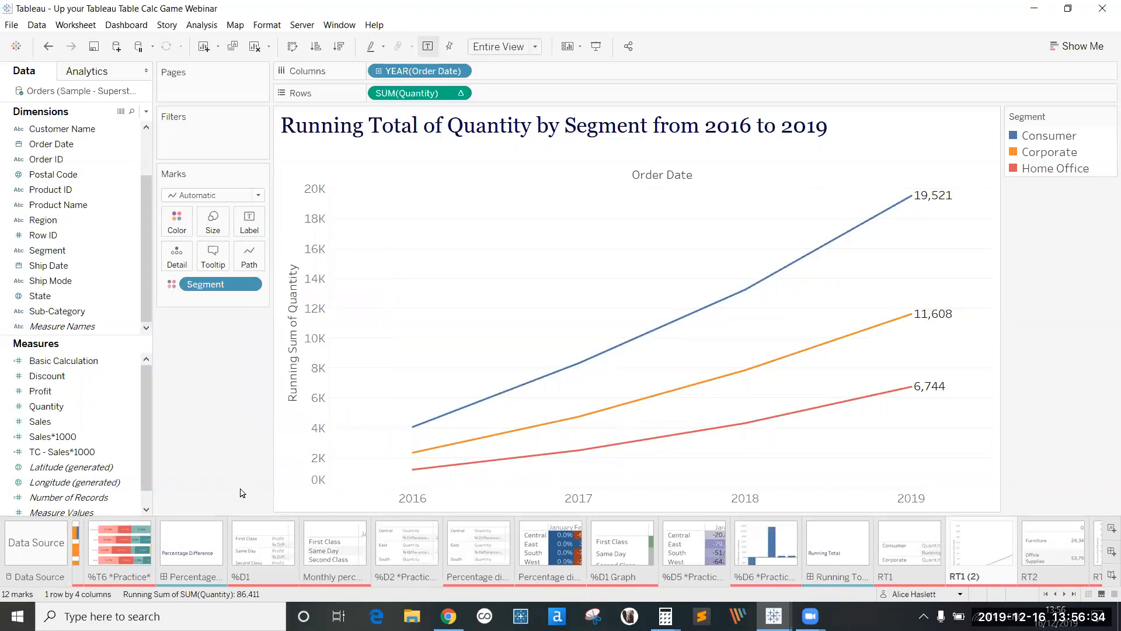